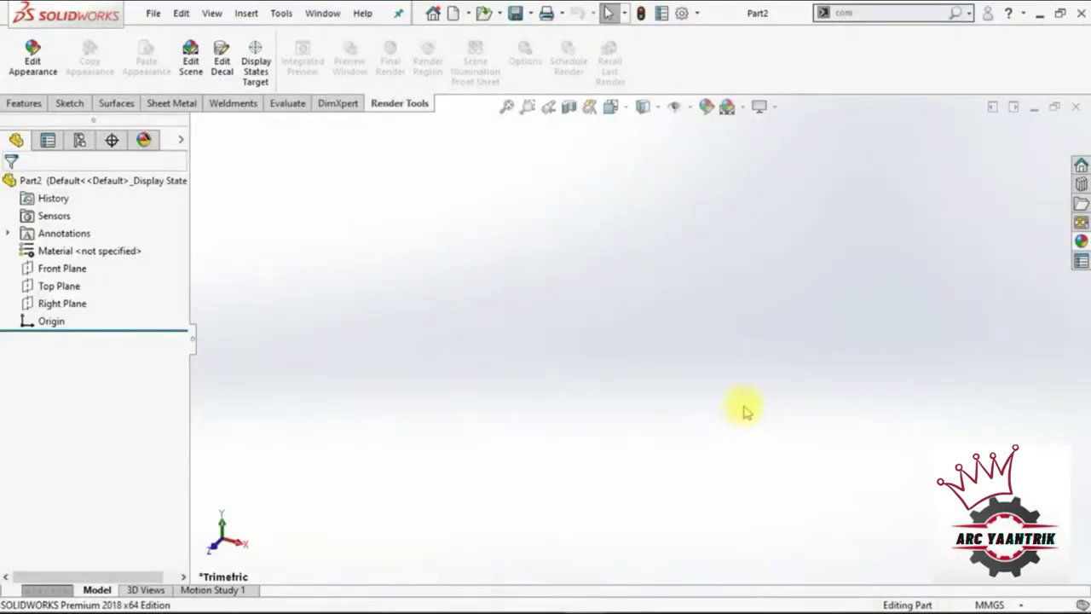
- Apply the Plain White scene and begin a sketch on the Front Plane
click(742, 108)
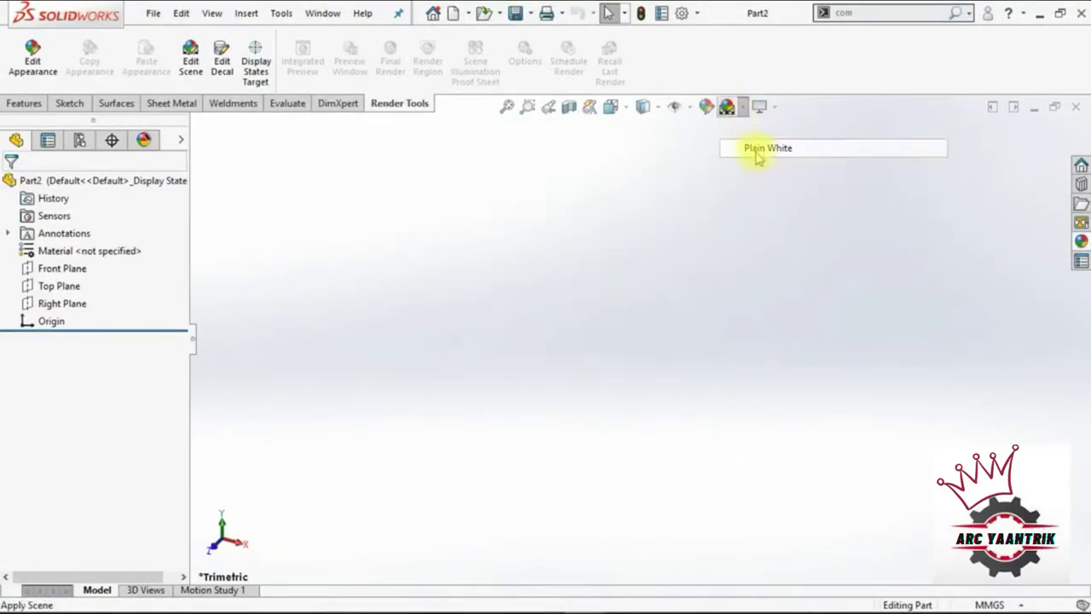
click(761, 149)
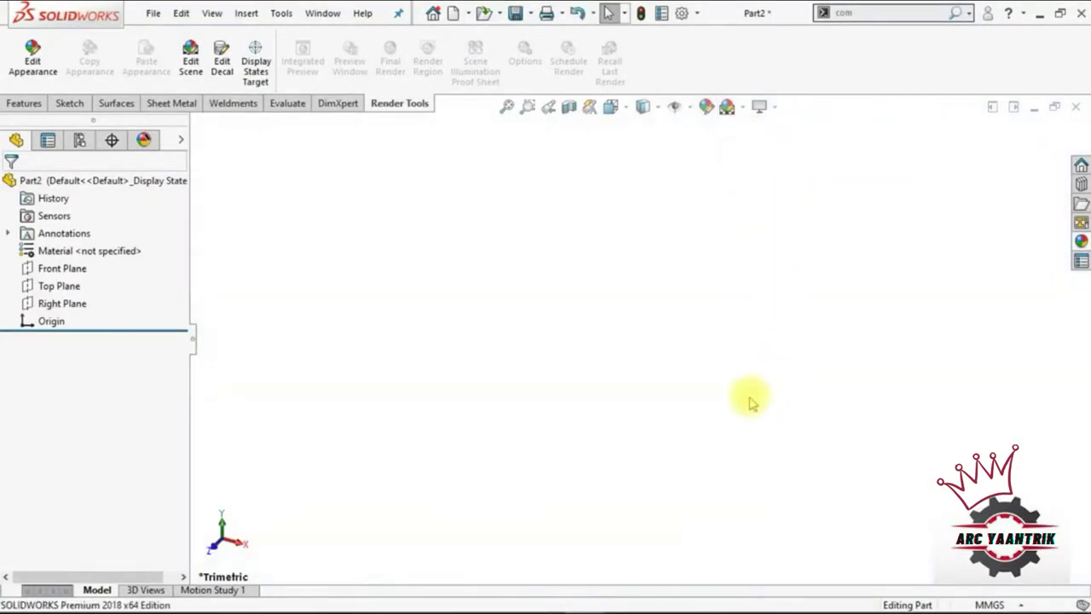
click(64, 268)
click(165, 276)
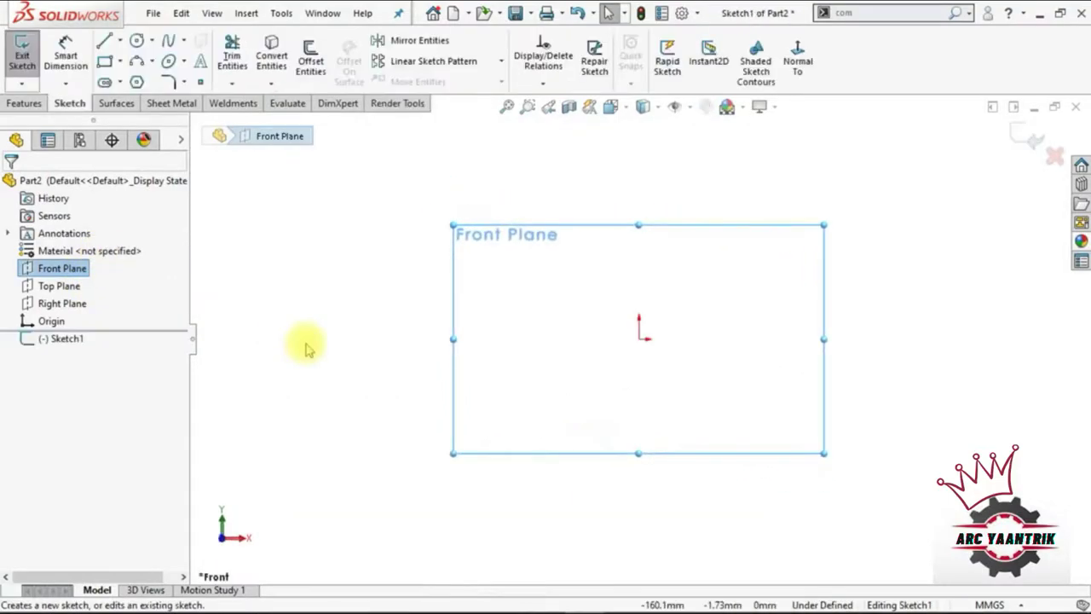
- Draw a horizontal centerline to the origin and a vertical centerline above it
click(120, 41)
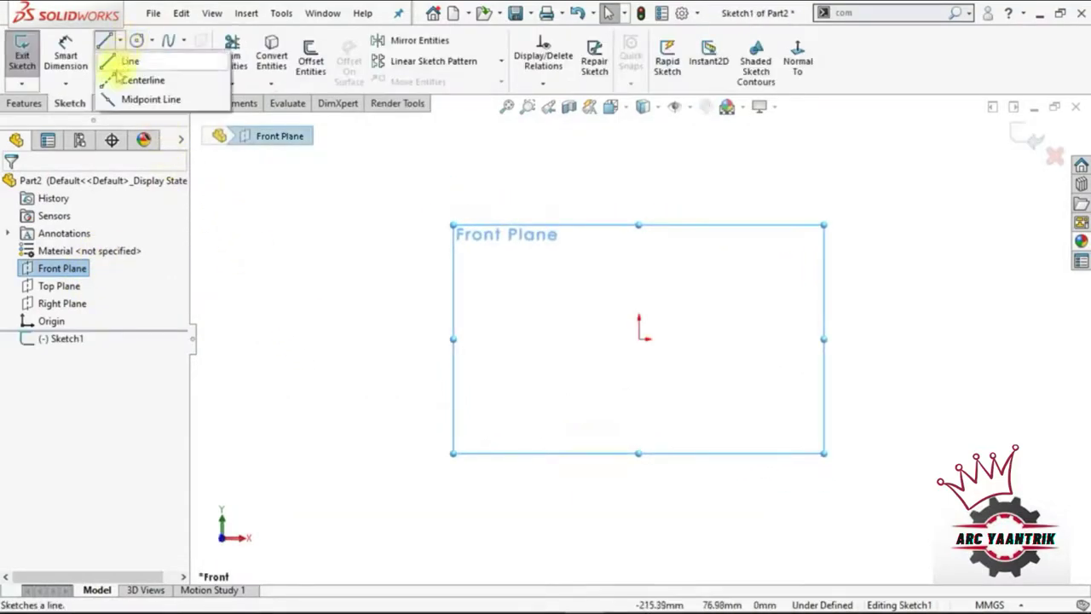
click(141, 76)
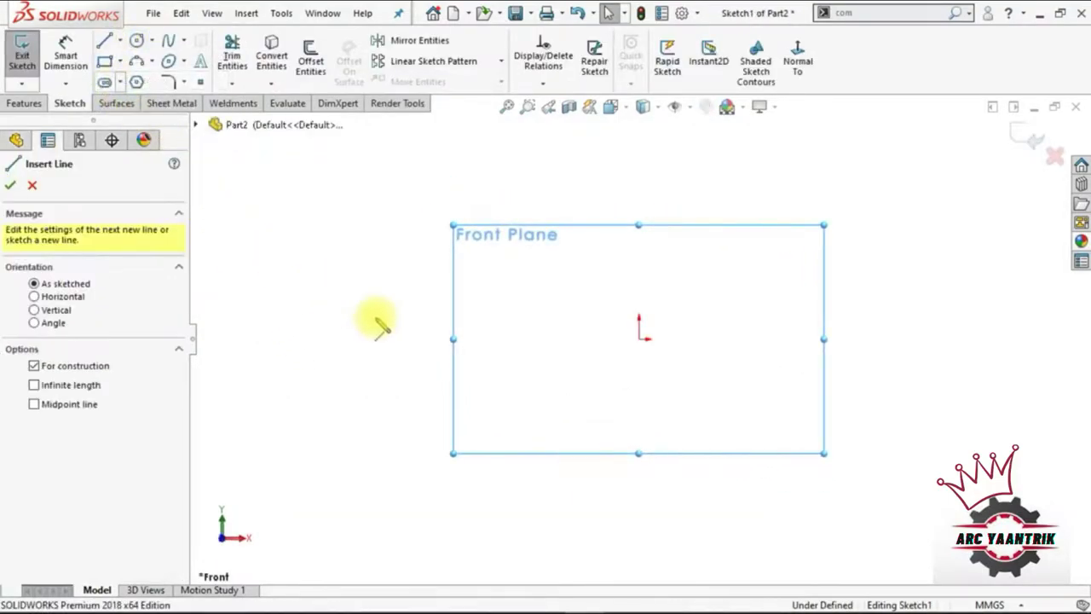
click(530, 340)
click(640, 339)
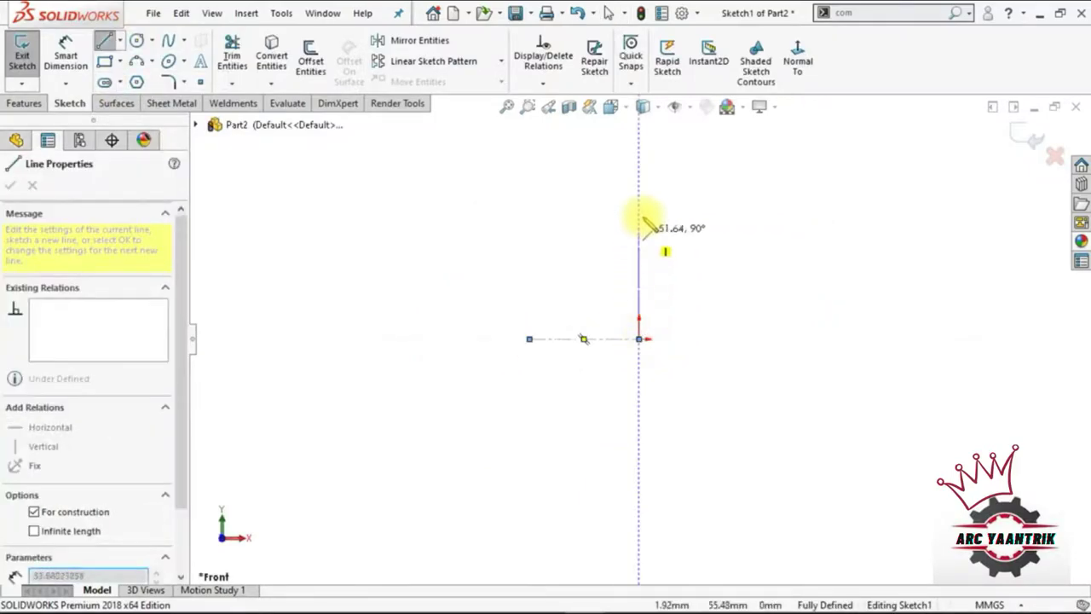
click(594, 214)
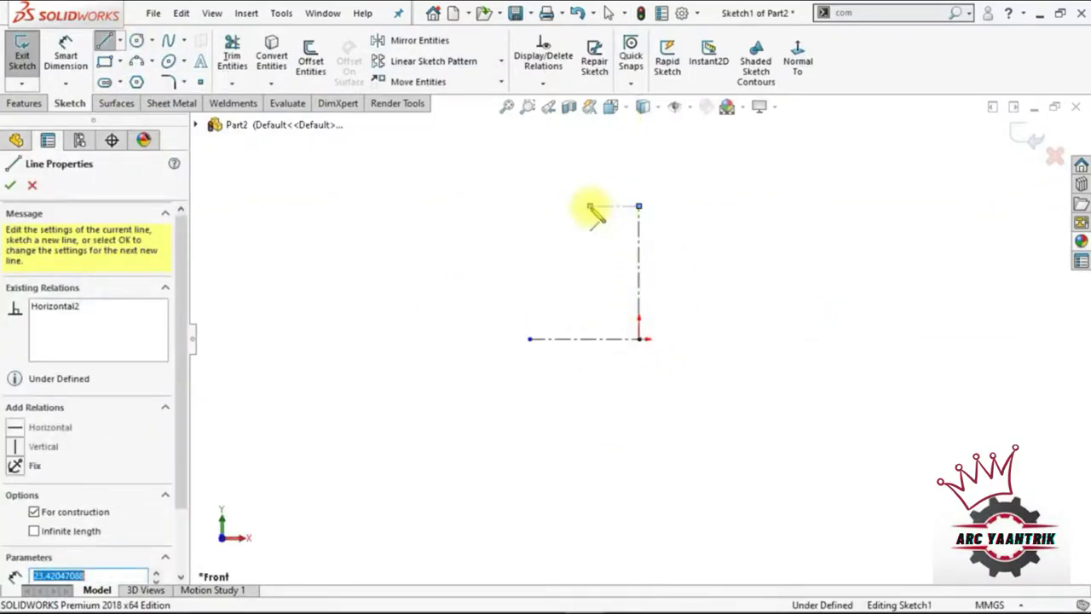
key(Escape)
scroll(648, 229, down, 2)
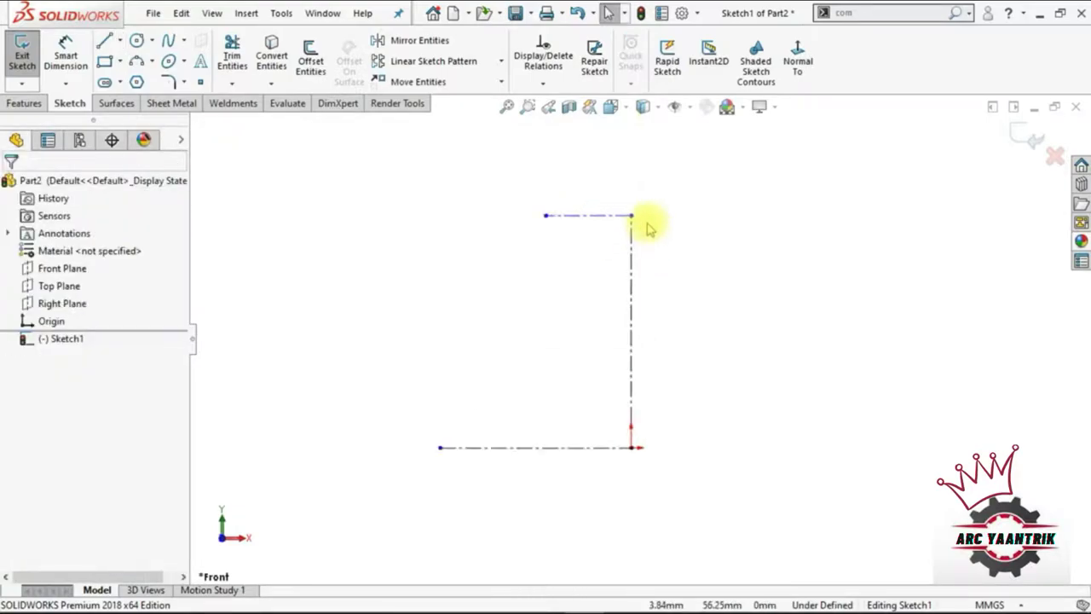
- Dimension the top centerline 25 mm and the bottom centerline 30 mm
click(85, 65)
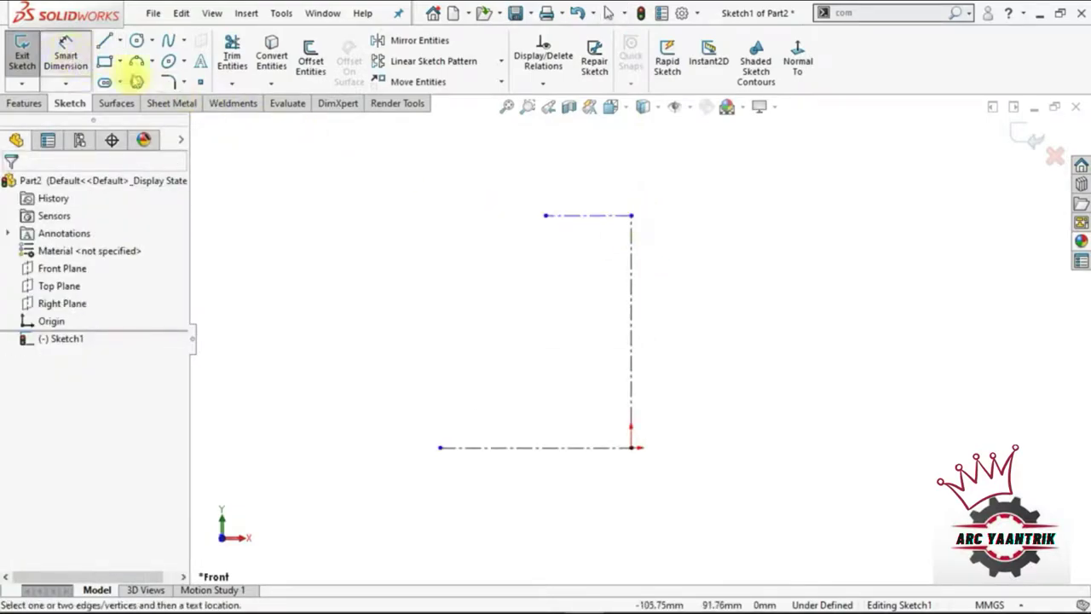
click(595, 208)
click(767, 302)
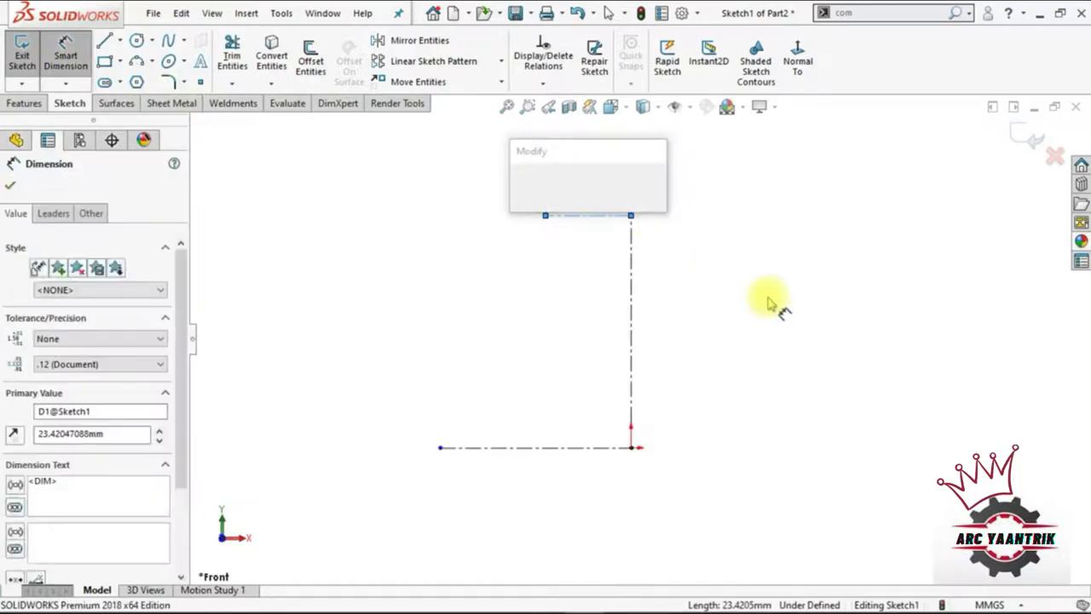
text(25)
key(Return)
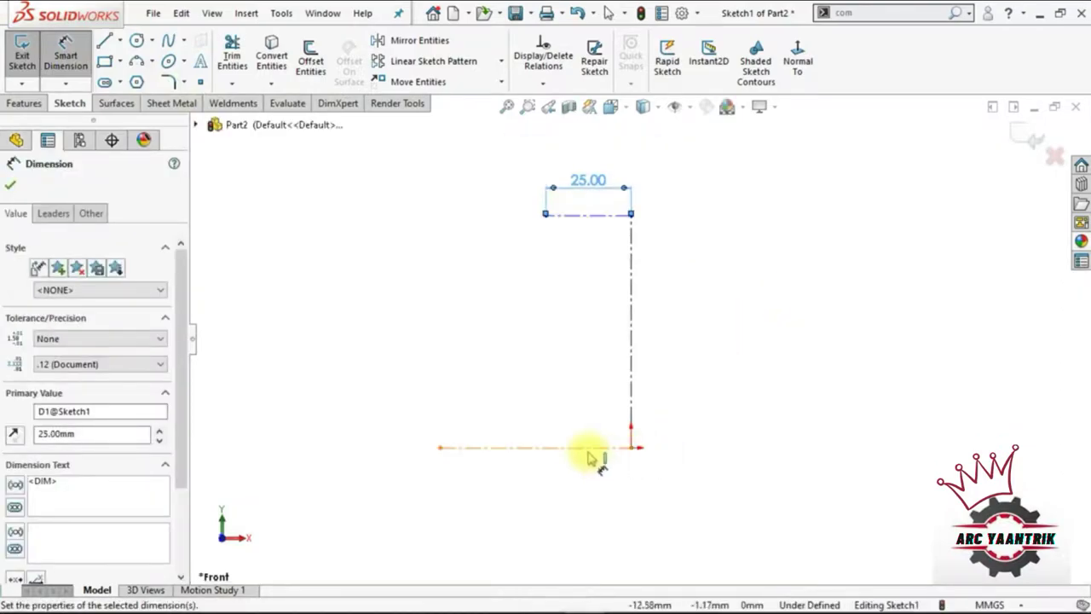
click(566, 474)
click(570, 473)
text(3)
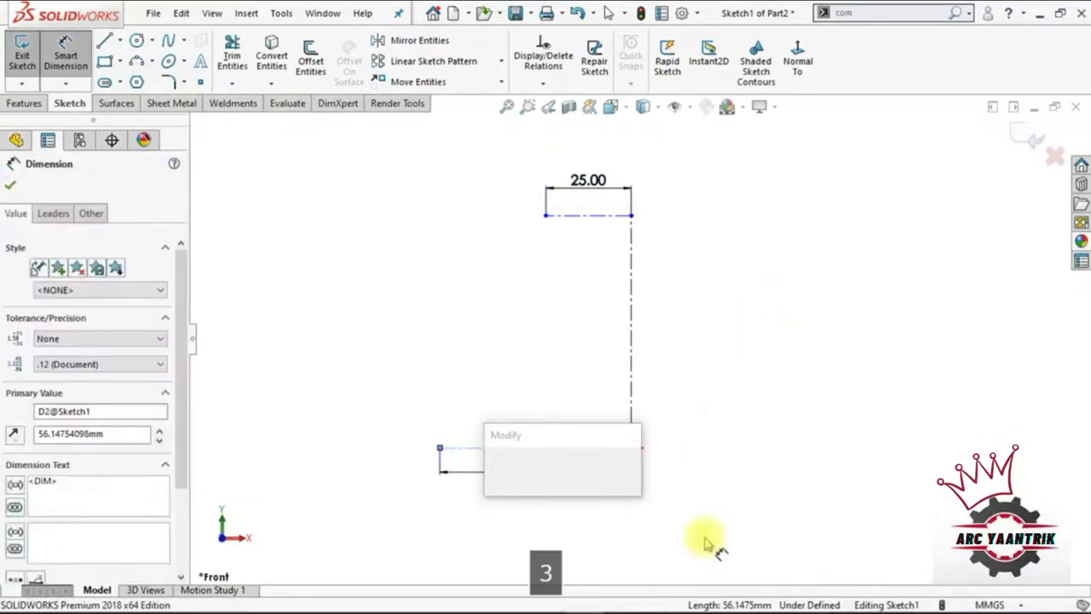
text(0)
key(Return)
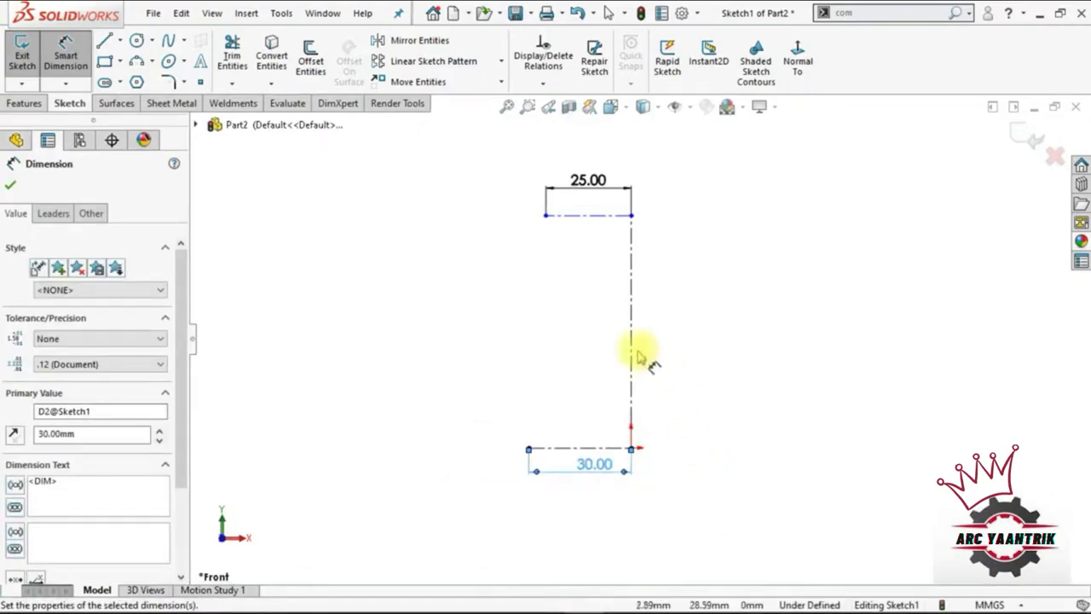
- Dimension the vertical centerline 100 mm and move that dimension to the right
click(638, 356)
click(657, 354)
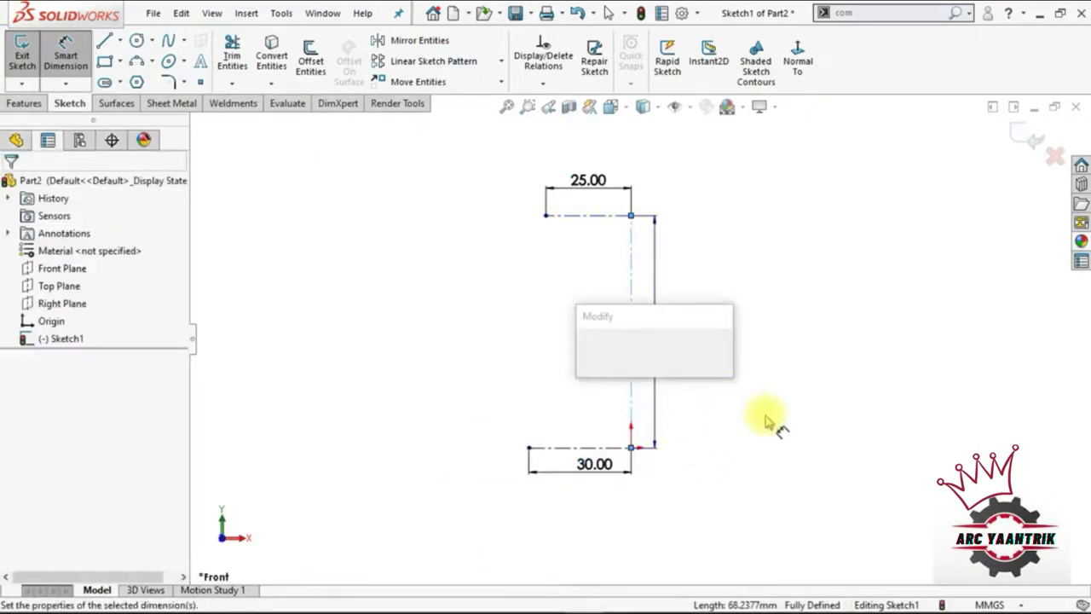
text(100)
key(Return)
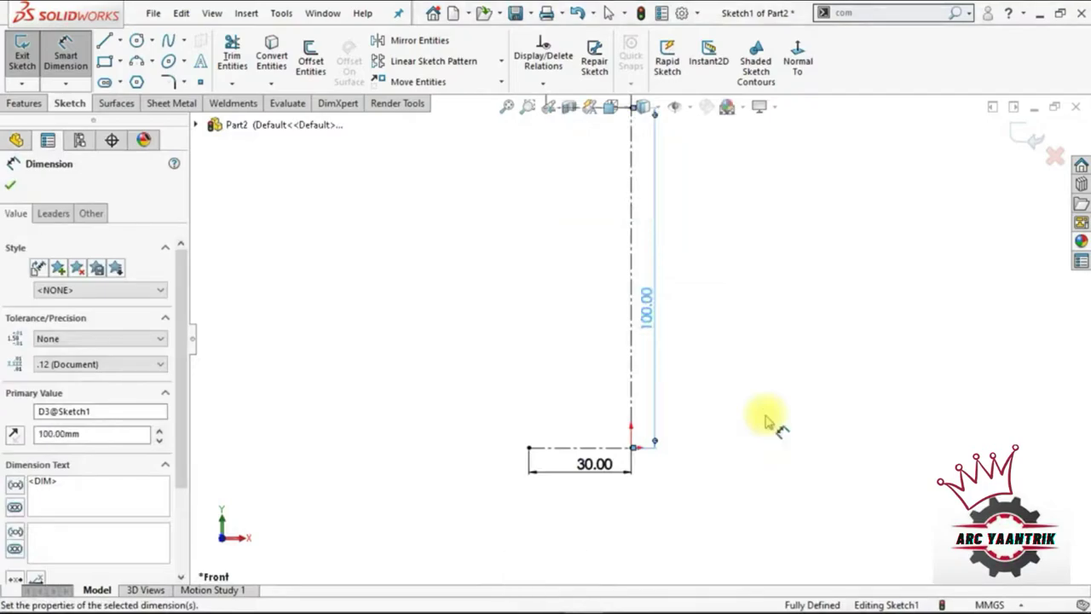
key(f)
click(789, 417)
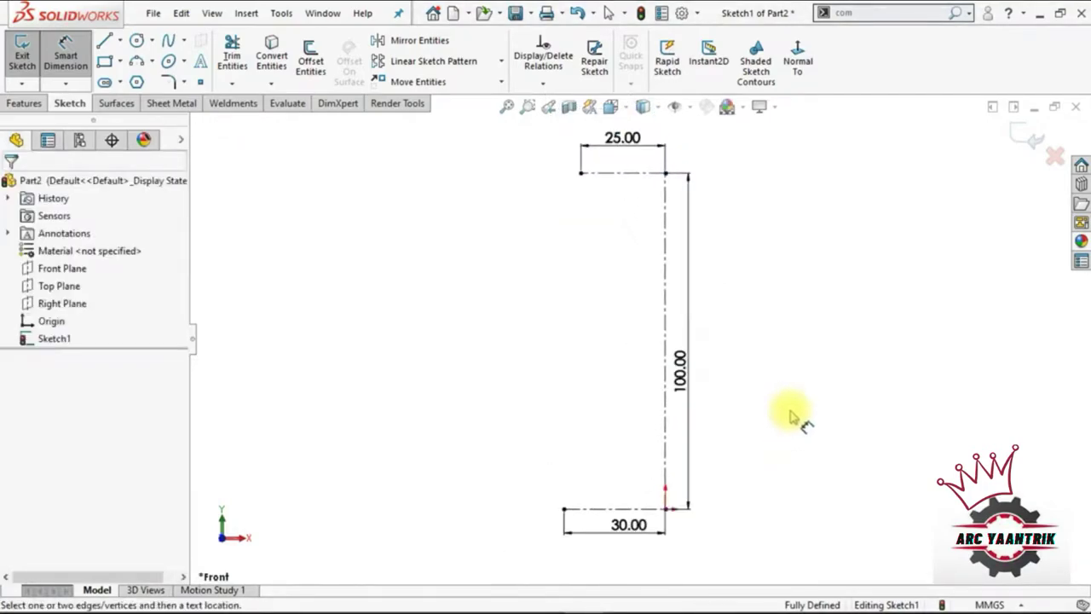
drag(682, 368, 704, 340)
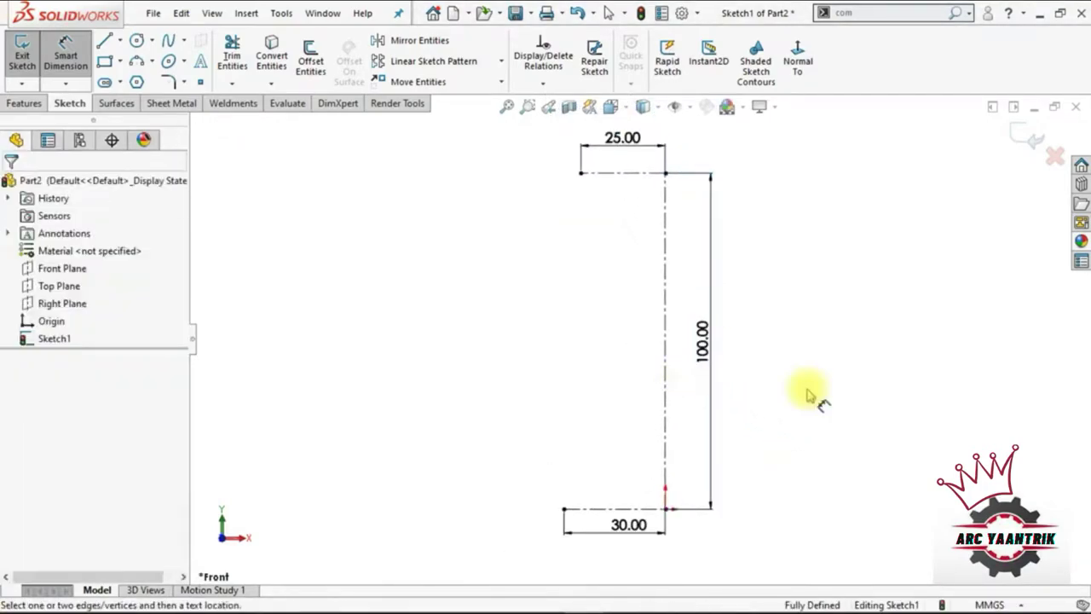
key(Escape)
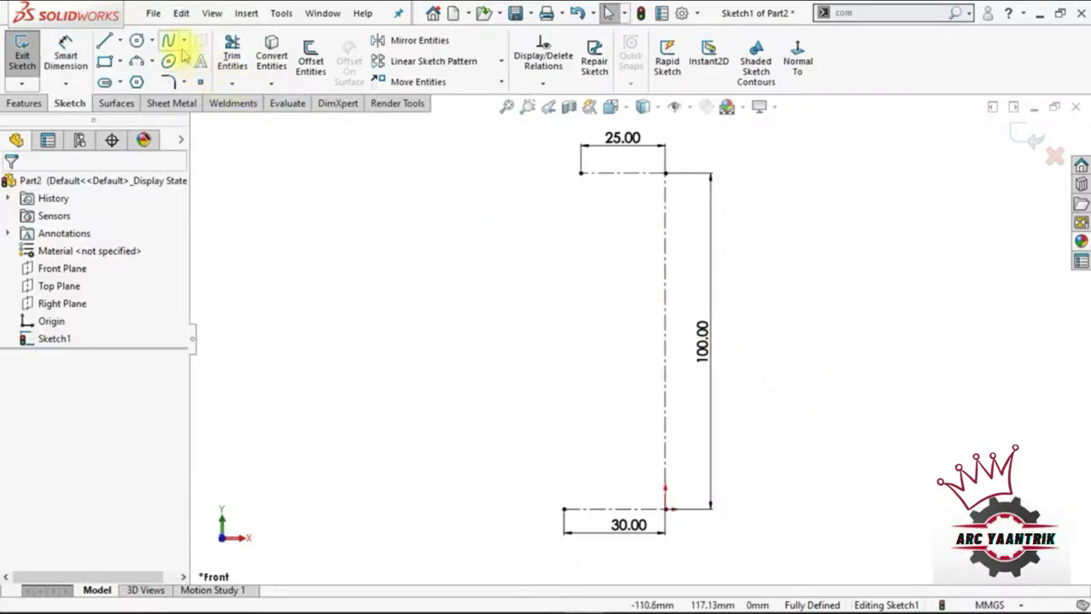
- Draw a style spline from the top line's end to the bottom line, with a vertical middle control segment
click(183, 40)
click(211, 85)
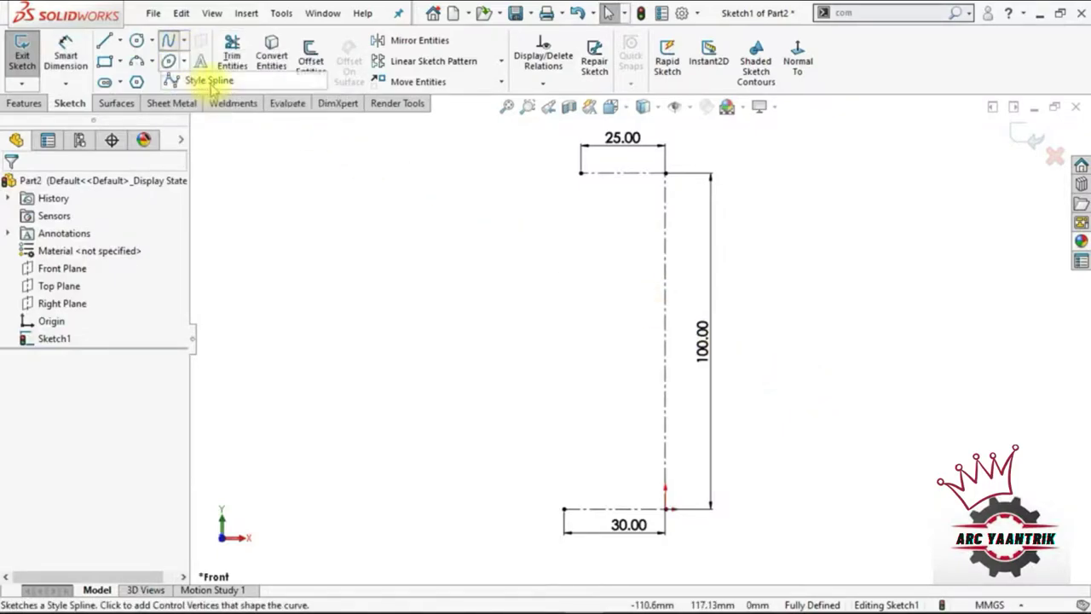
click(581, 174)
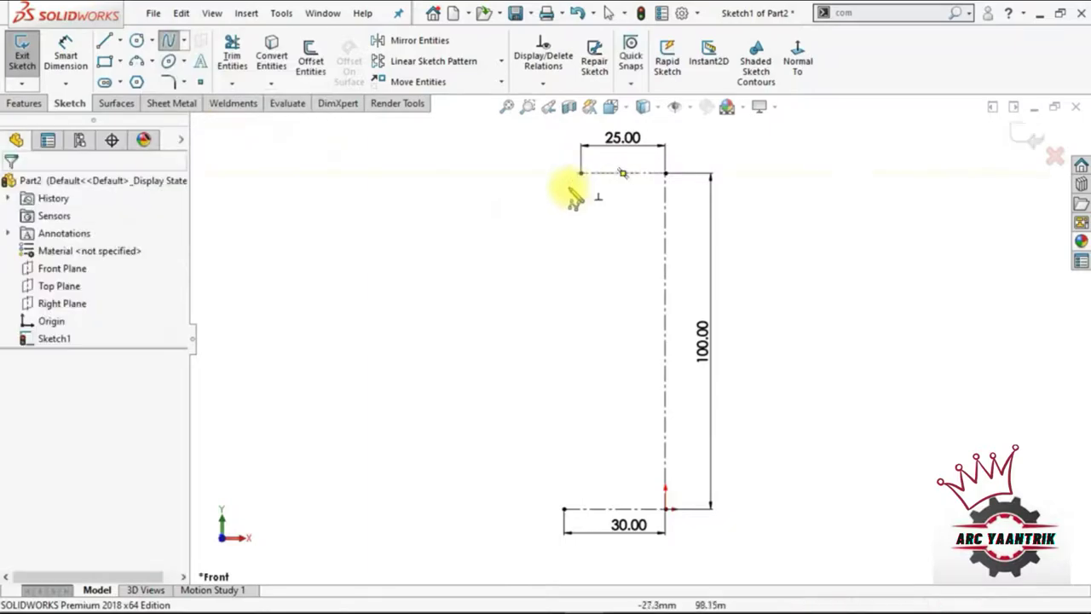
click(509, 287)
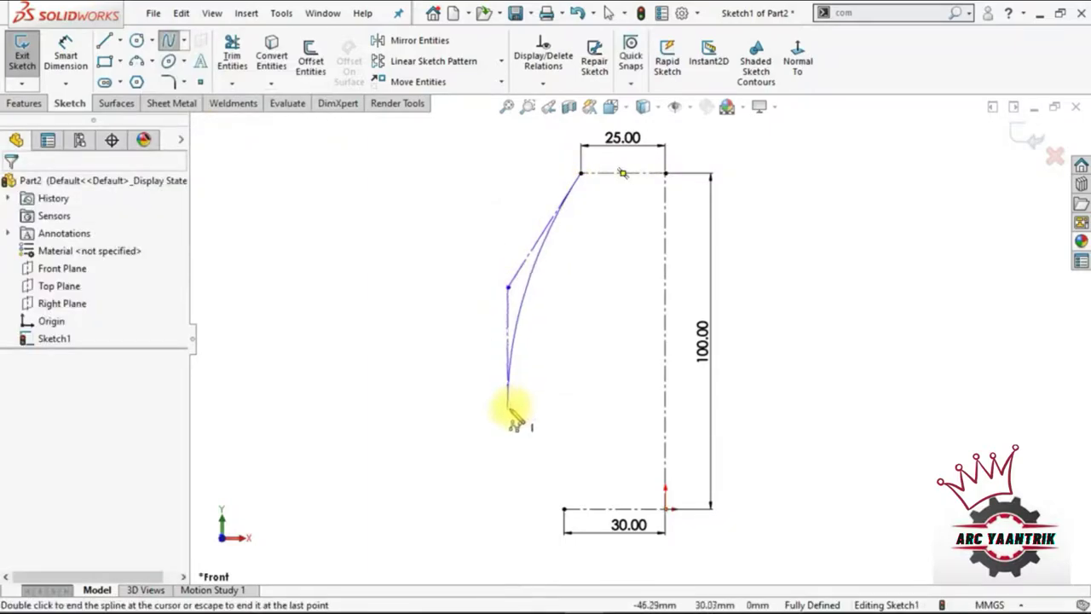
click(509, 407)
key(Escape)
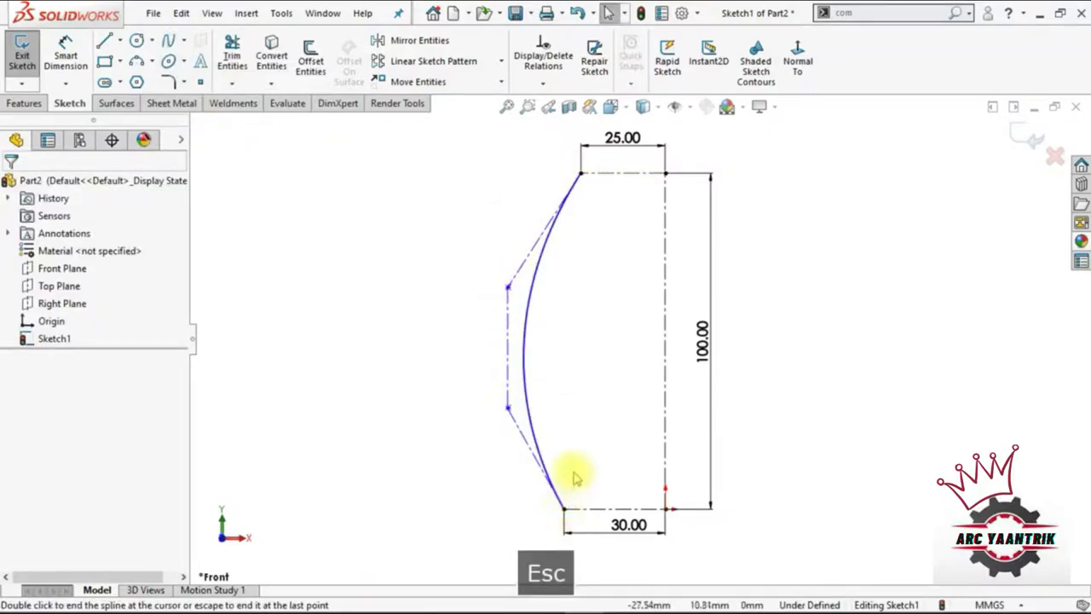
click(509, 373)
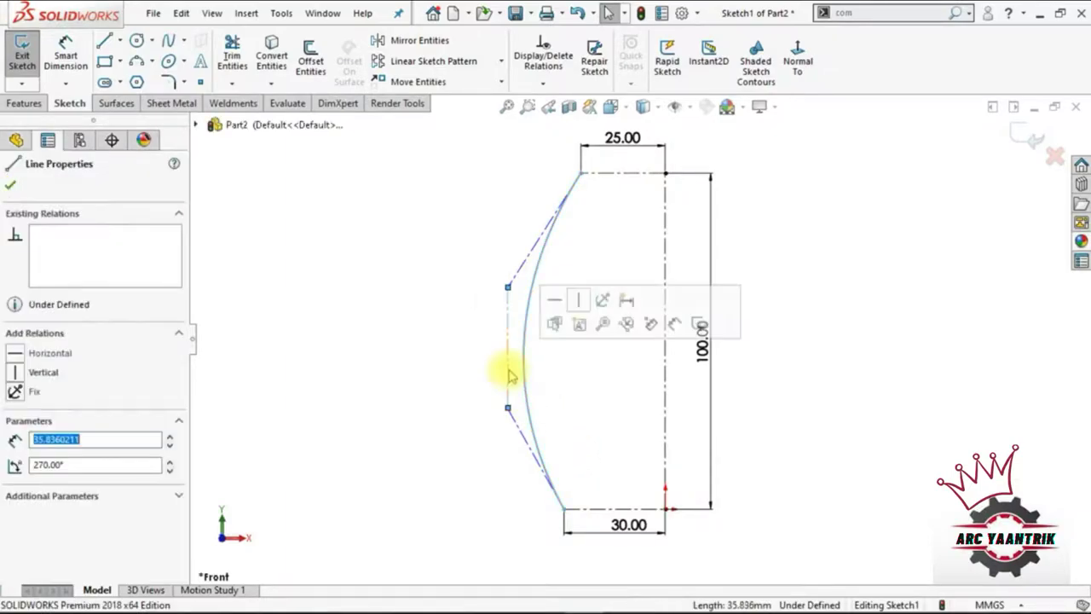
click(572, 354)
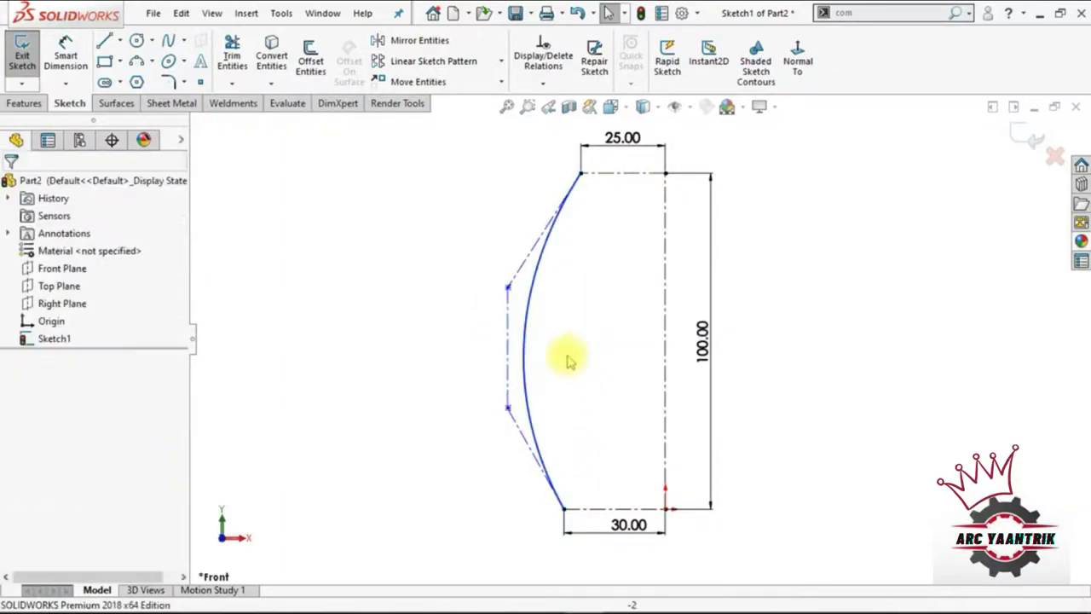
- Dimension the spline control polygon: 25° upper angle and 25 mm vertical segment length
click(75, 54)
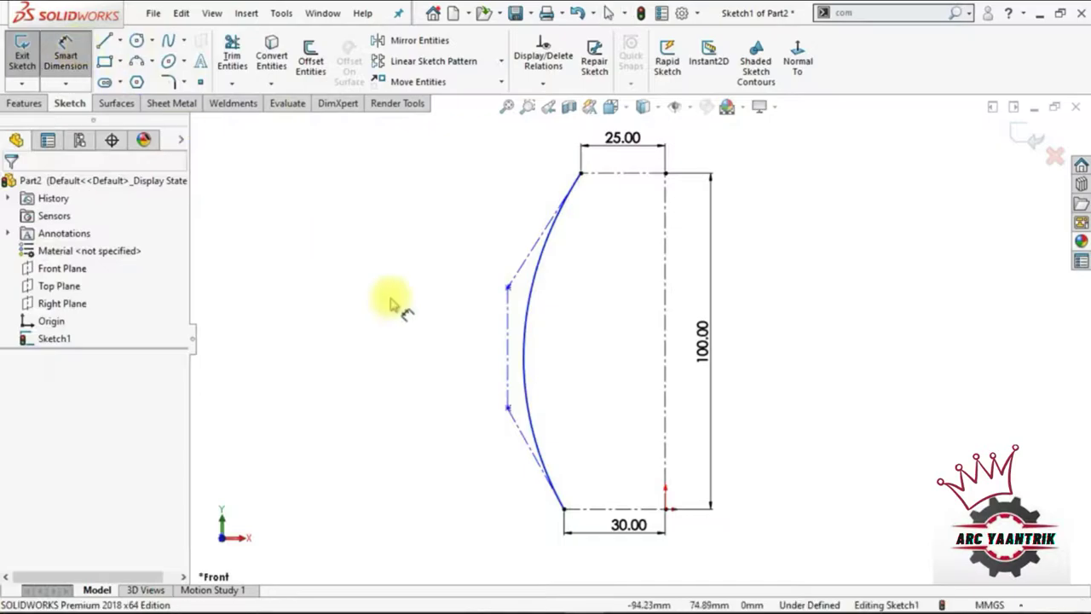
click(509, 341)
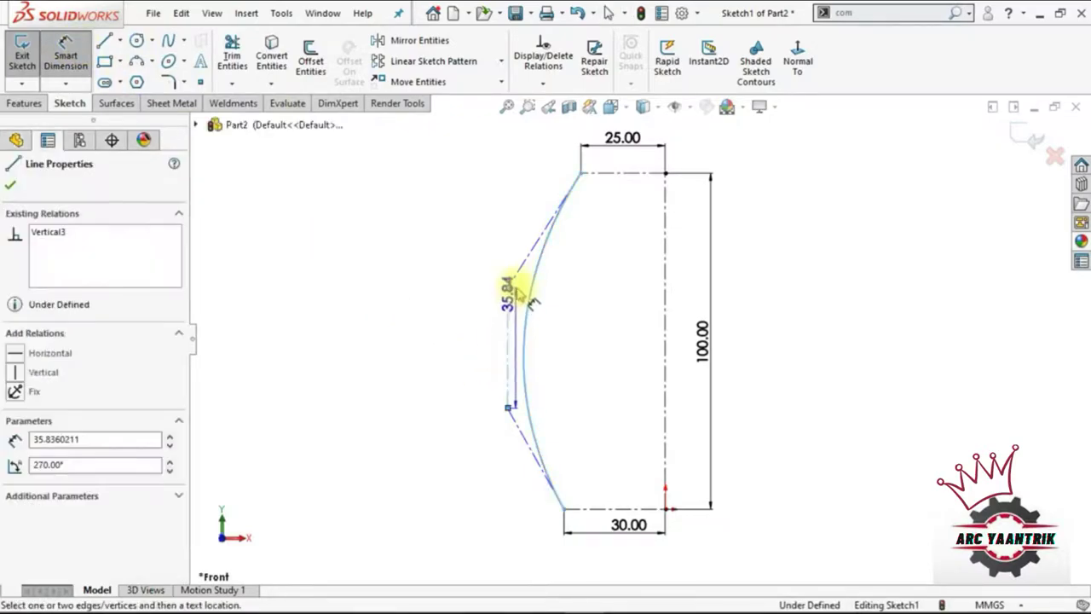
click(529, 253)
click(541, 248)
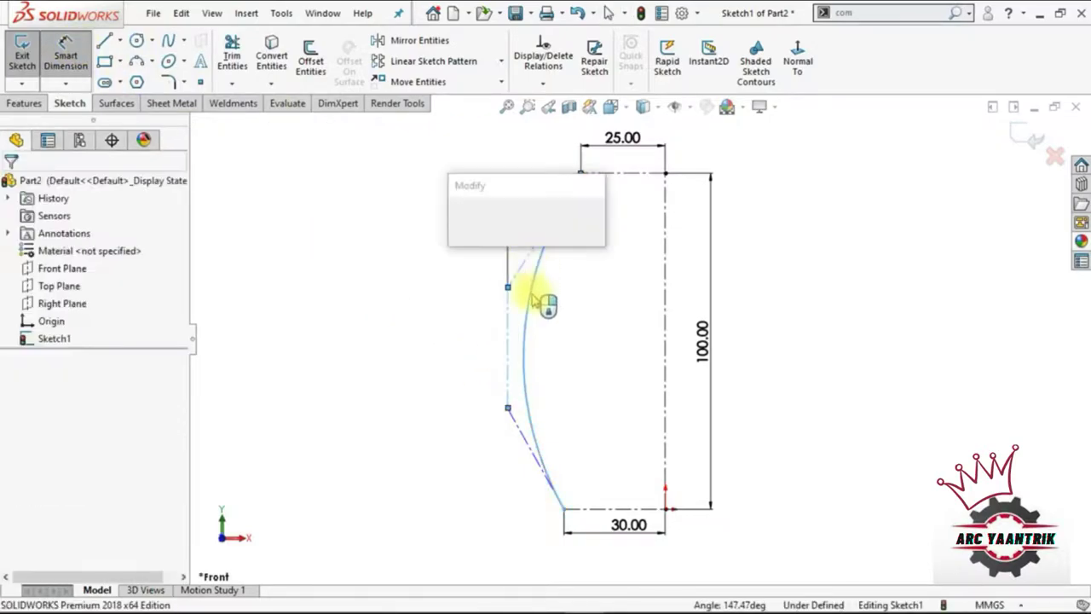
text(25)
key(Return)
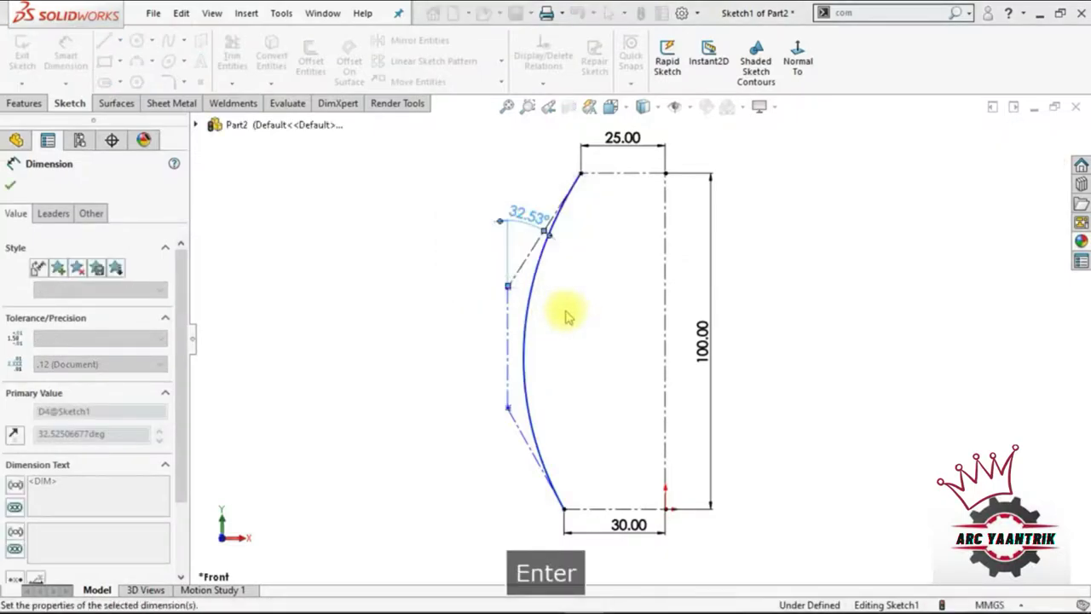
click(526, 336)
click(501, 354)
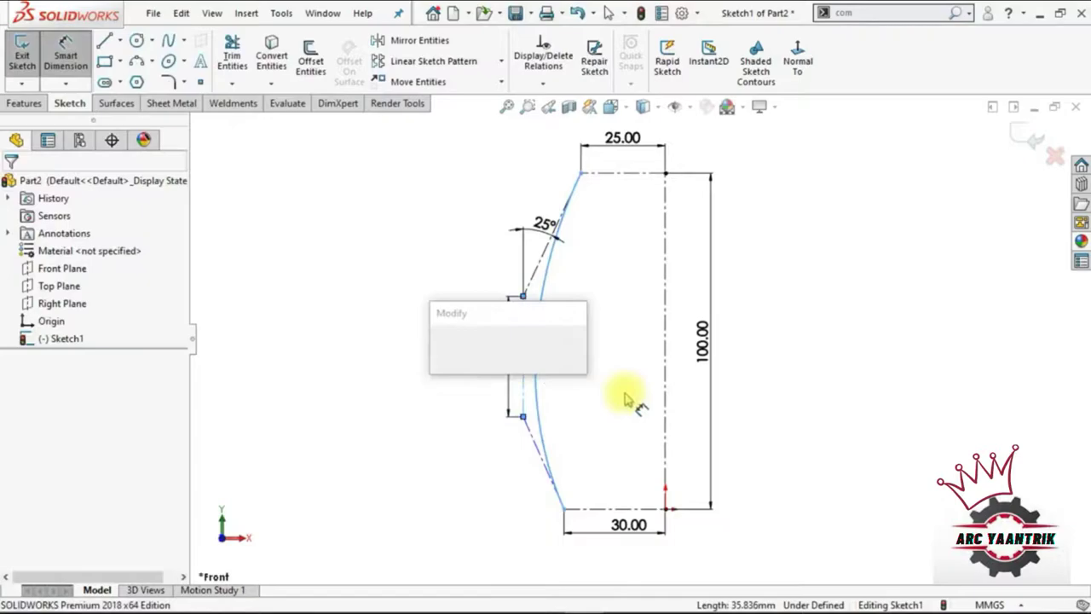
text(25.00mm)
key(Return)
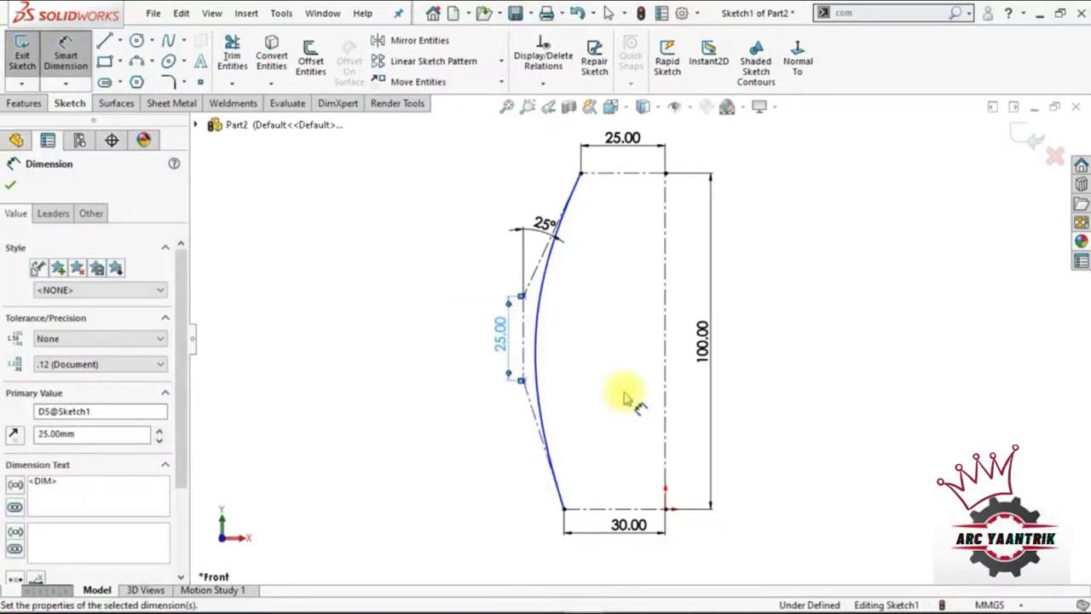
- Set a 135° angle between the short vertical line and the lower slanted line
click(527, 349)
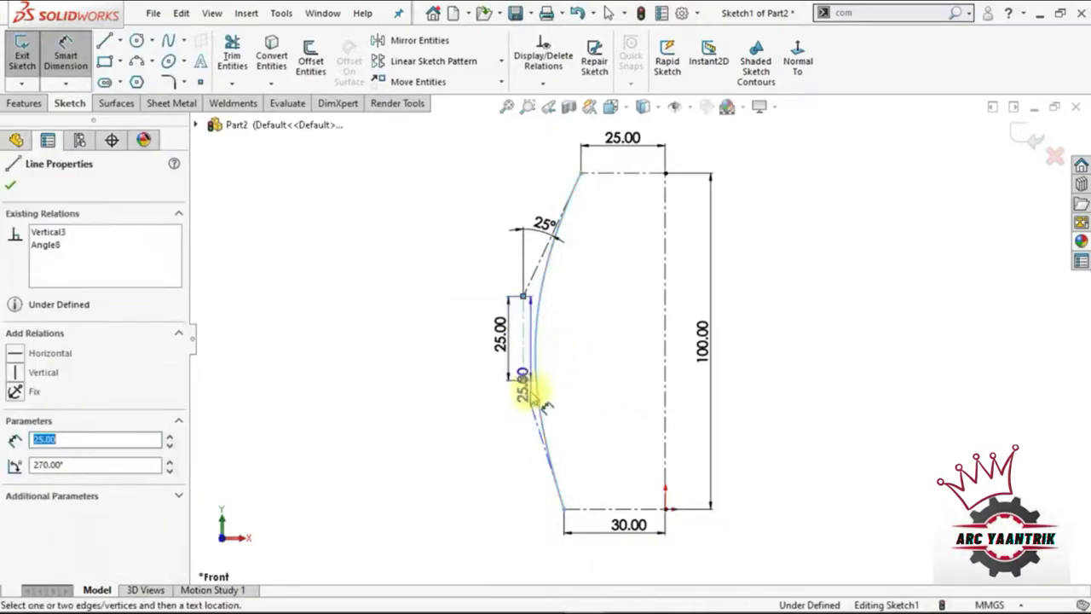
click(542, 420)
click(665, 416)
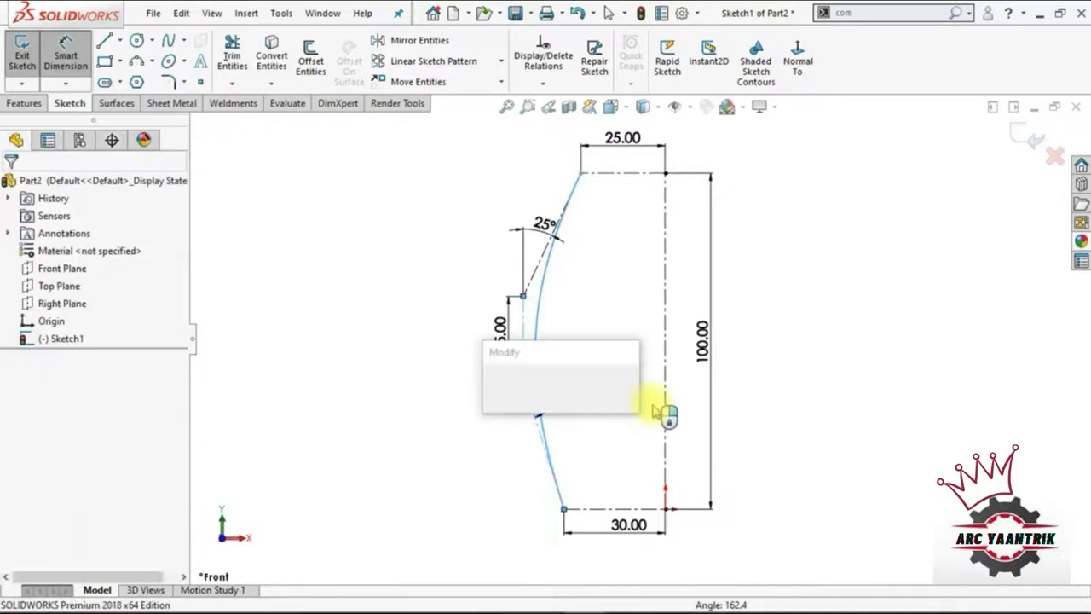
text(135)
key(Return)
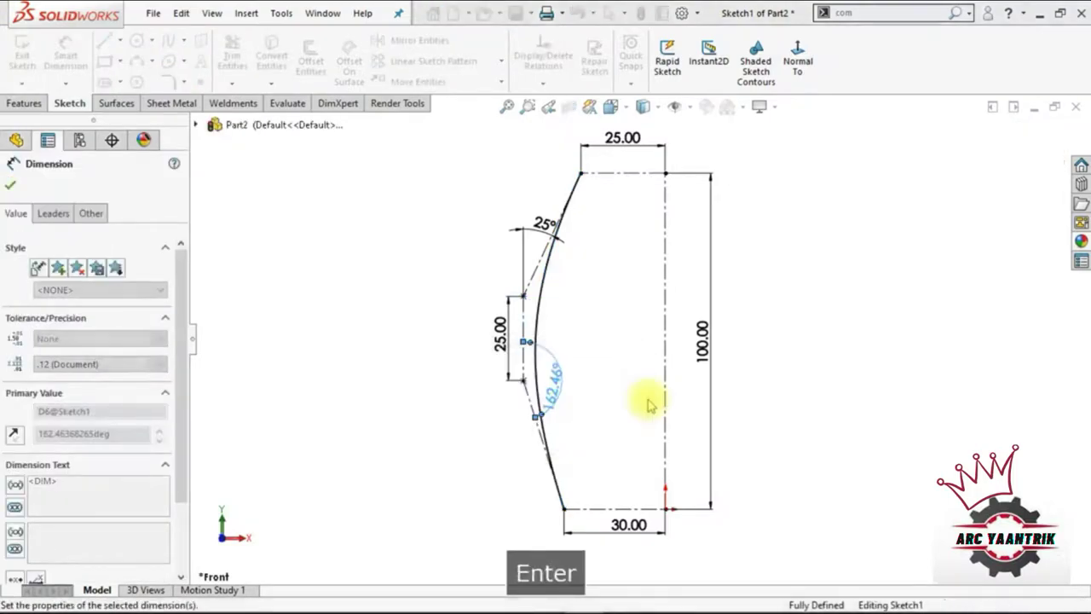
key(Escape)
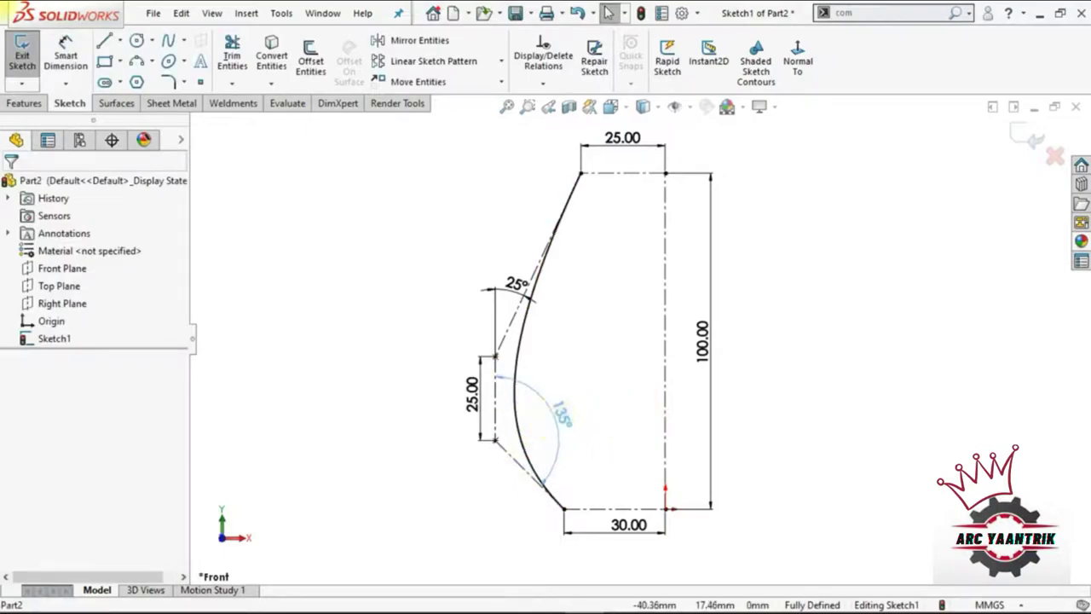
click(638, 407)
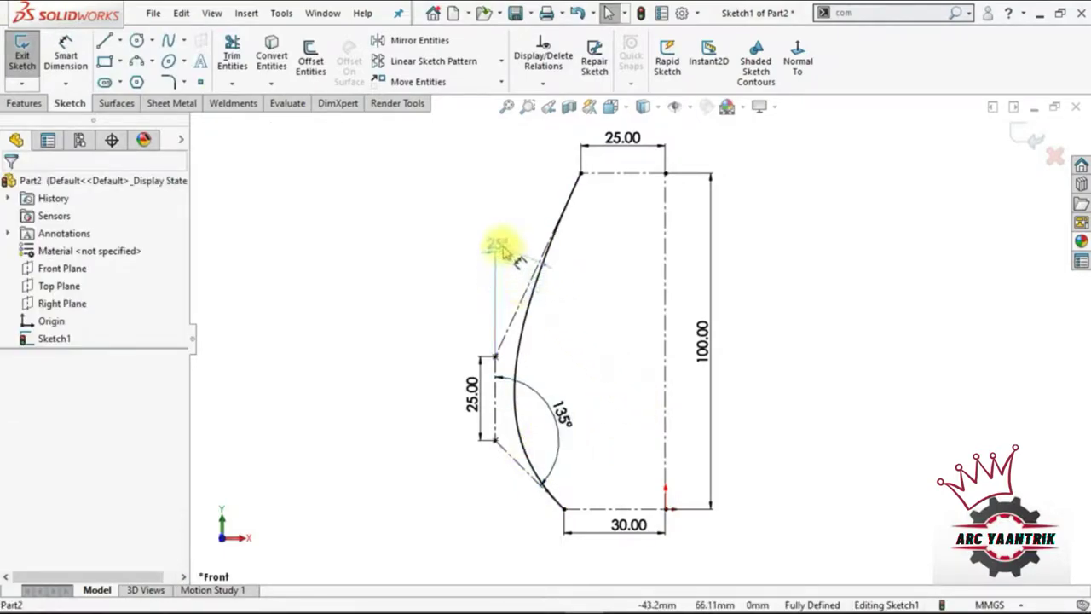
- Revolve the profile about the centerline into the Surface-Revolve1 teardrop surface
click(595, 322)
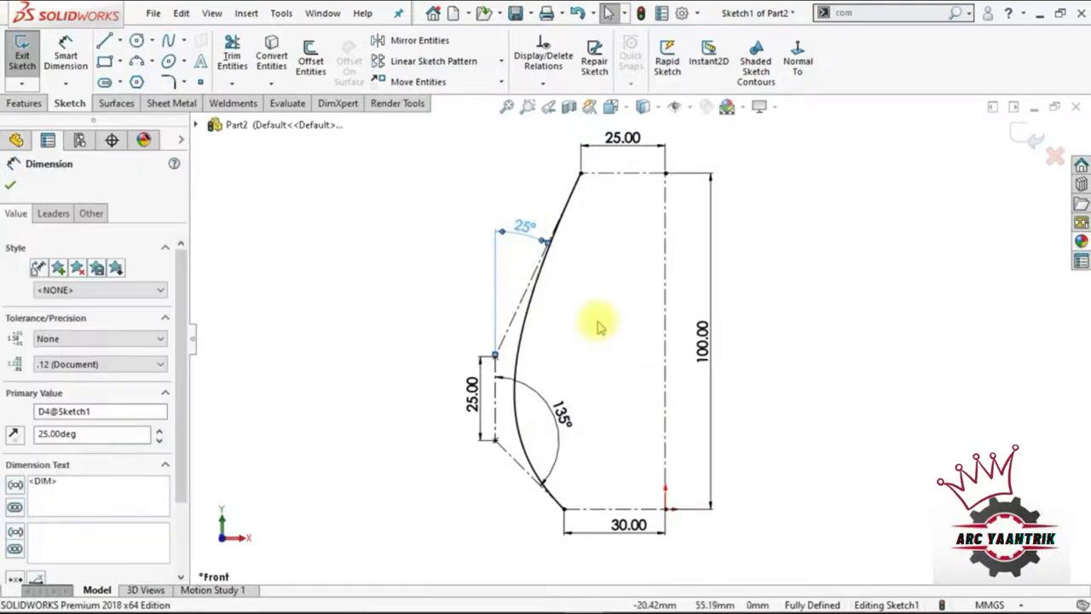
click(138, 106)
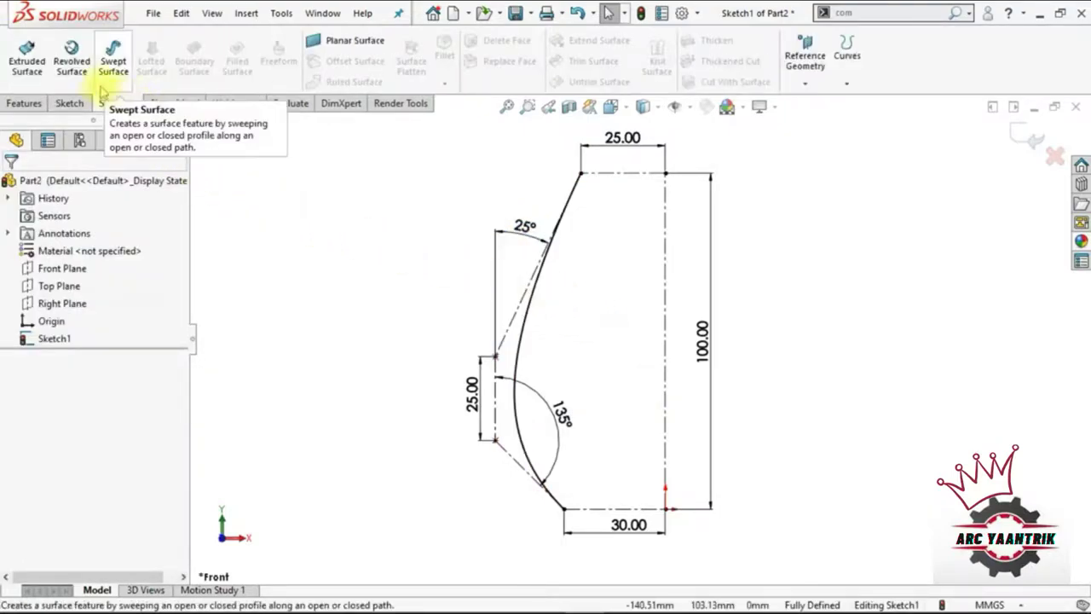
click(72, 64)
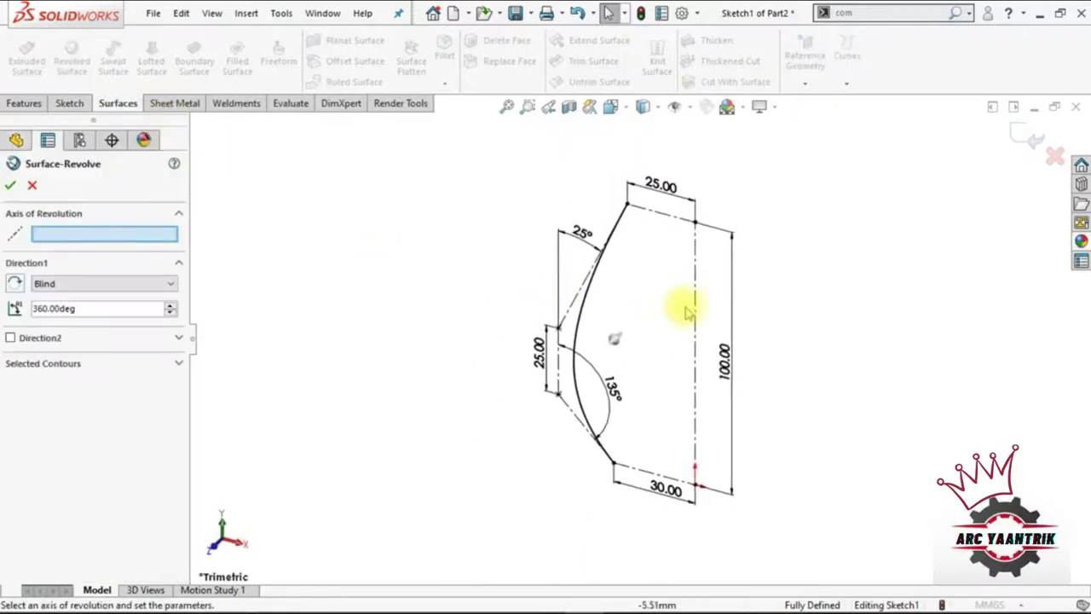
click(696, 297)
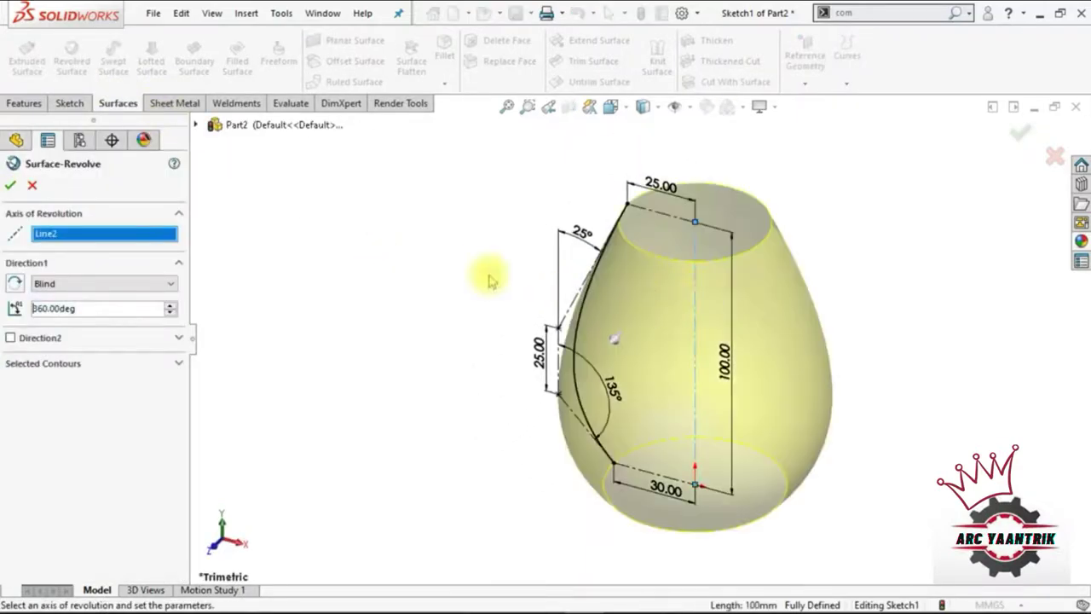
click(11, 186)
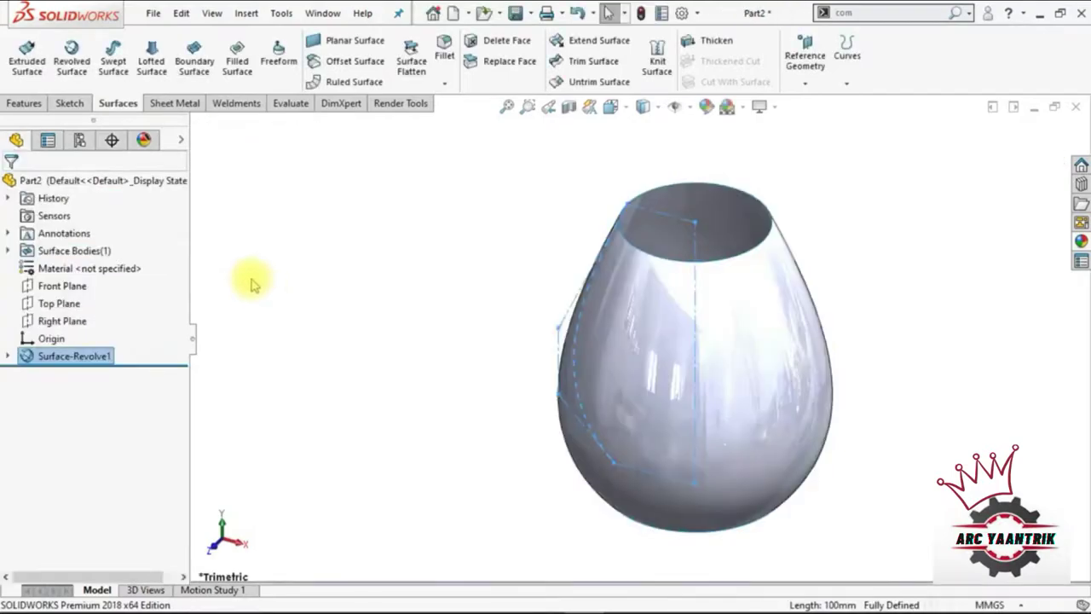
click(365, 315)
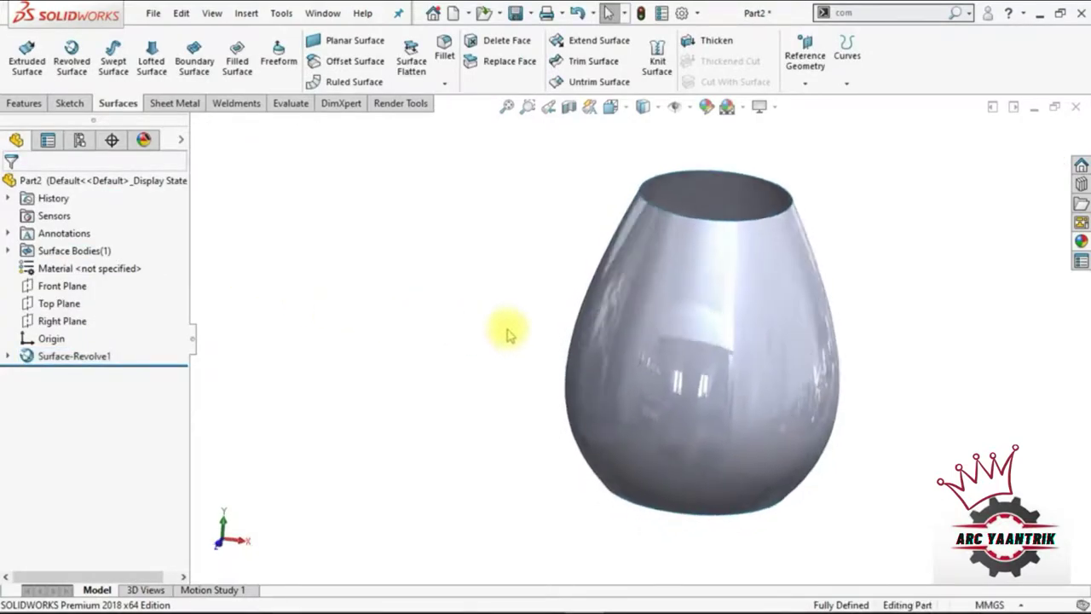
- Hide Surface-Revolve1 and show its Sketch1 profile
key(Up)
key(Up)
key(Up)
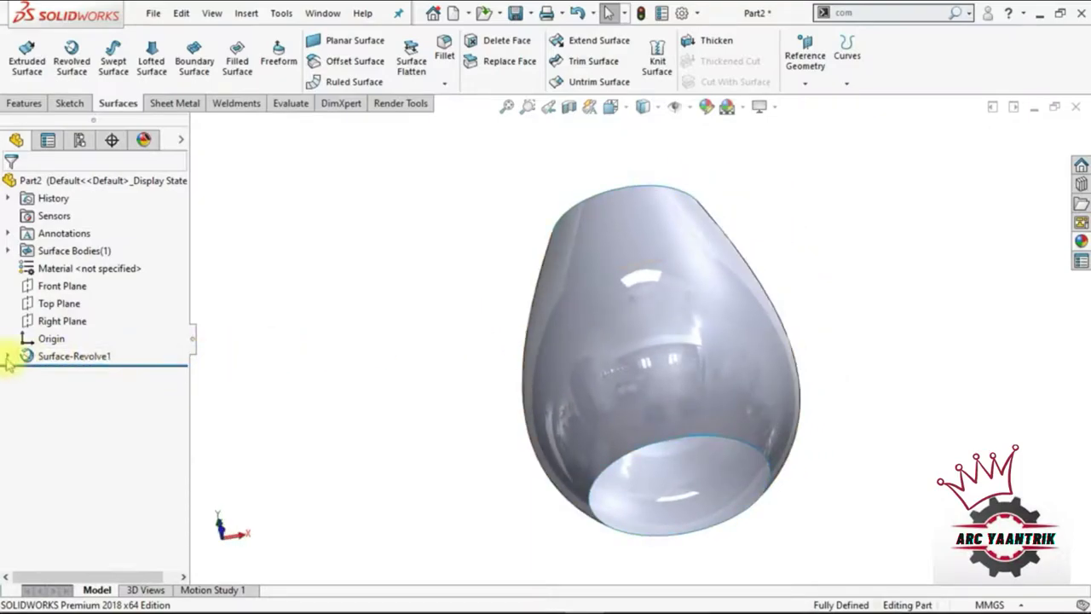
click(30, 355)
click(44, 332)
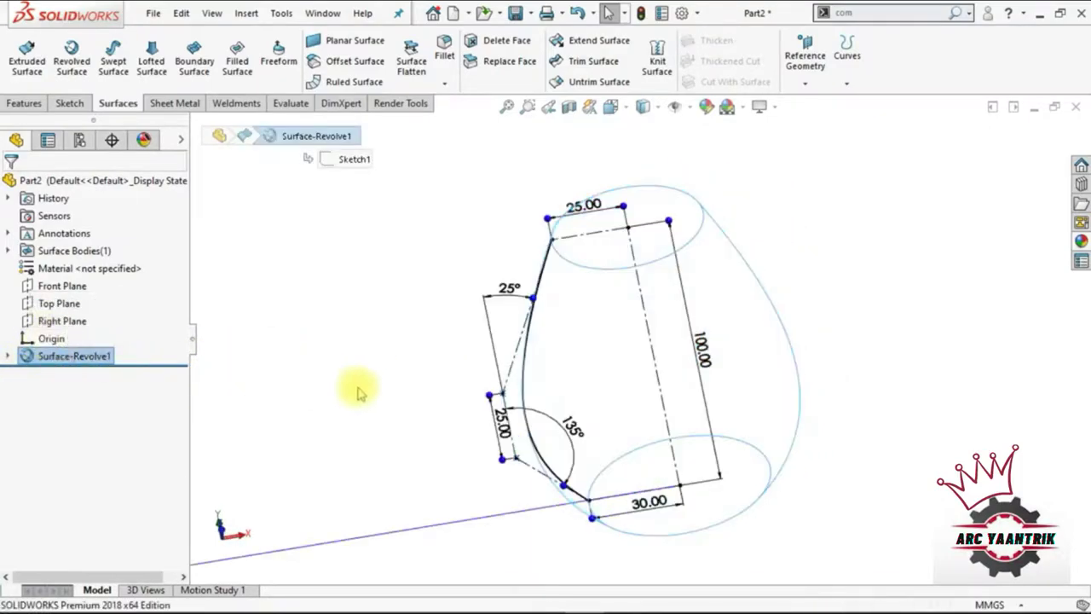
click(8, 357)
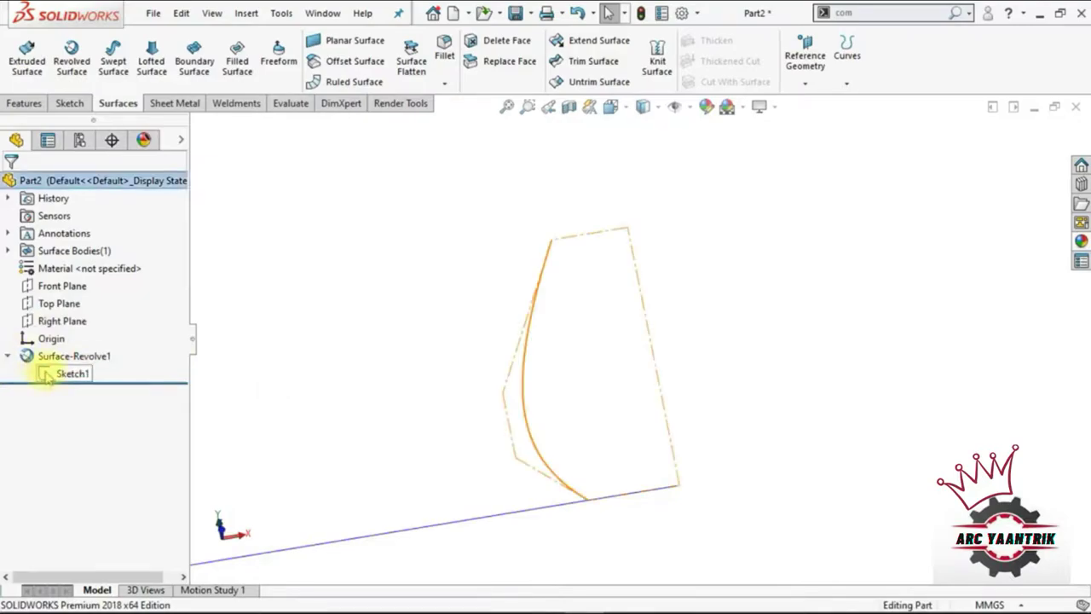
click(63, 372)
click(63, 350)
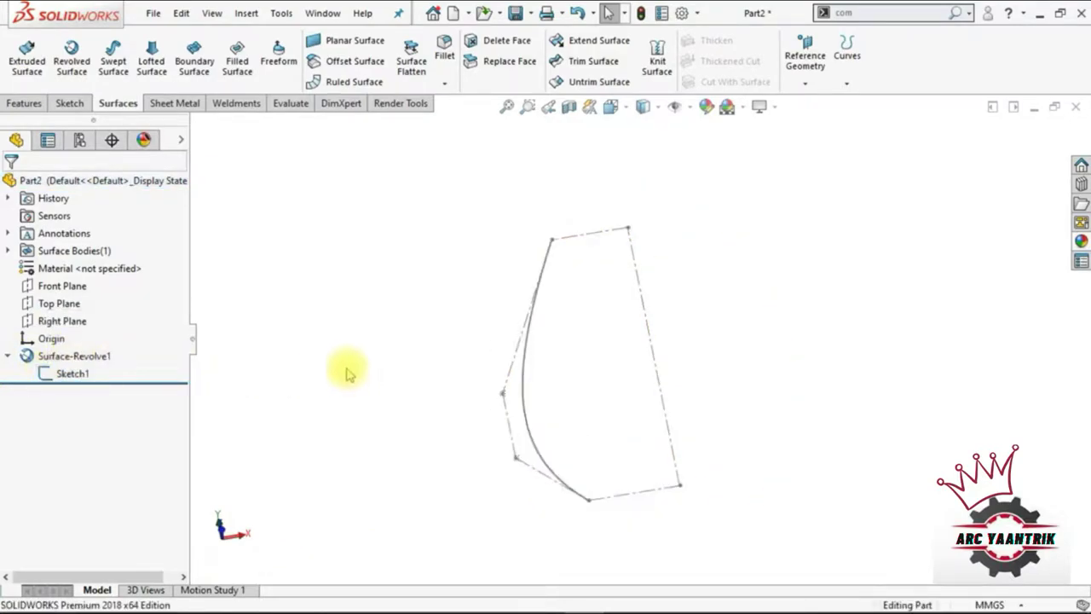
click(87, 286)
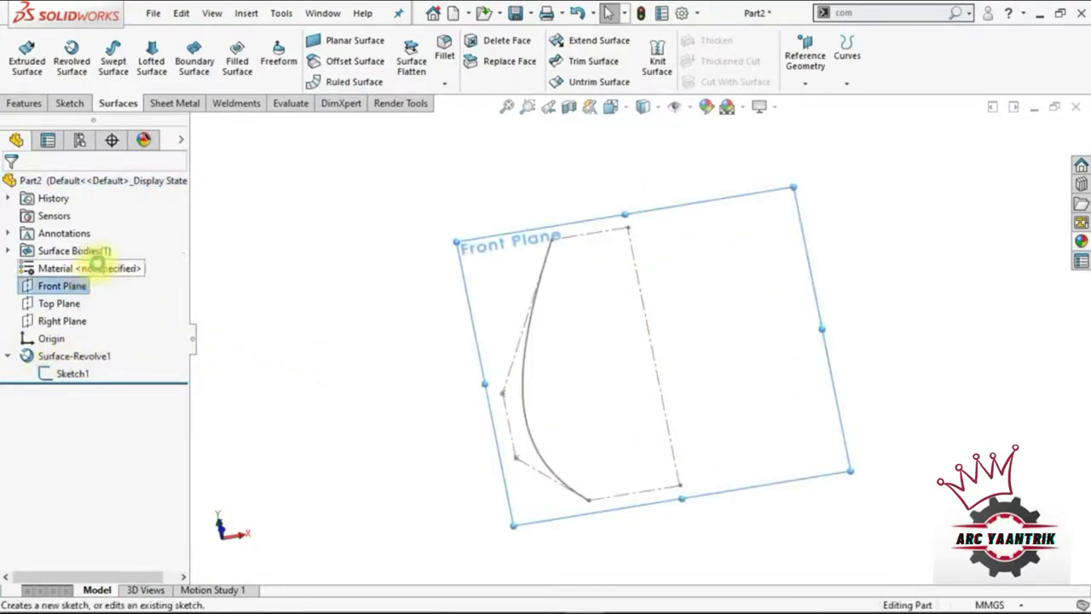
- Sketch a tilted three-point corner rectangle on the Front Plane from the curve's lower end
click(93, 253)
click(798, 59)
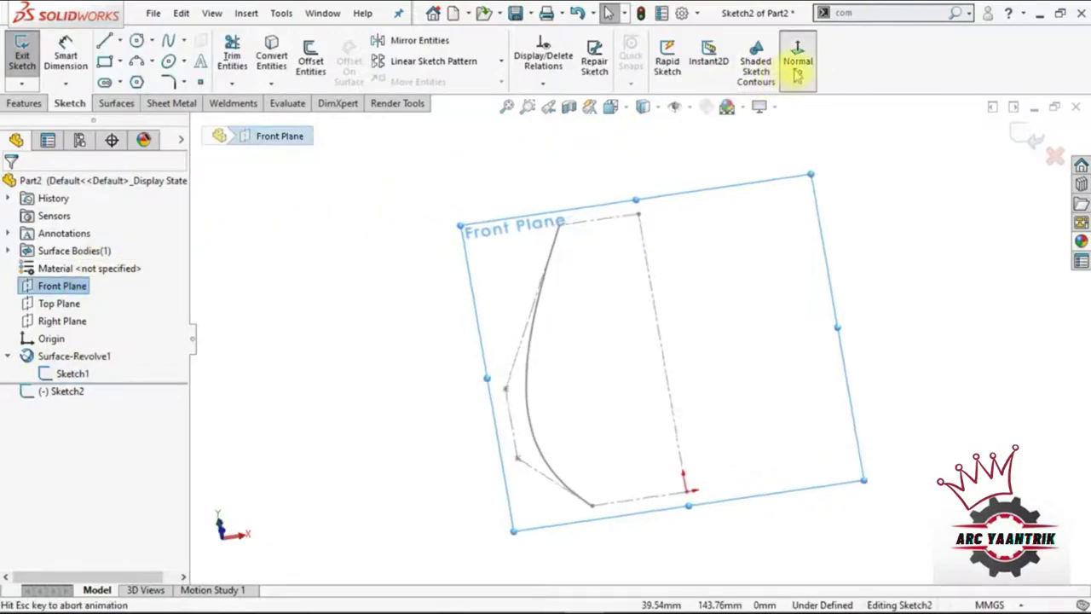
scroll(628, 559, down, 3)
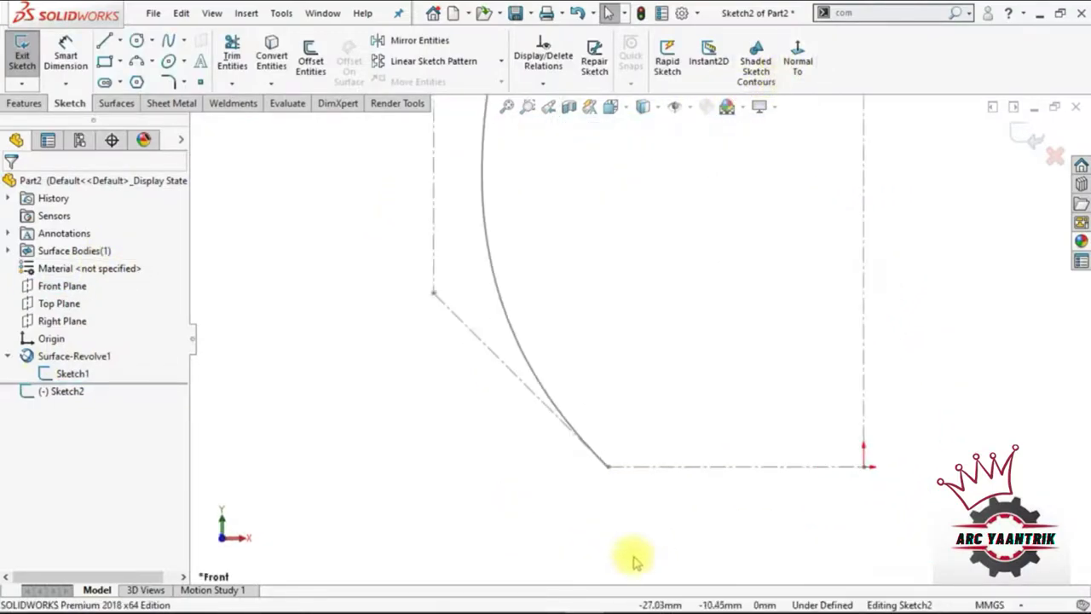
scroll(643, 528, down, 2)
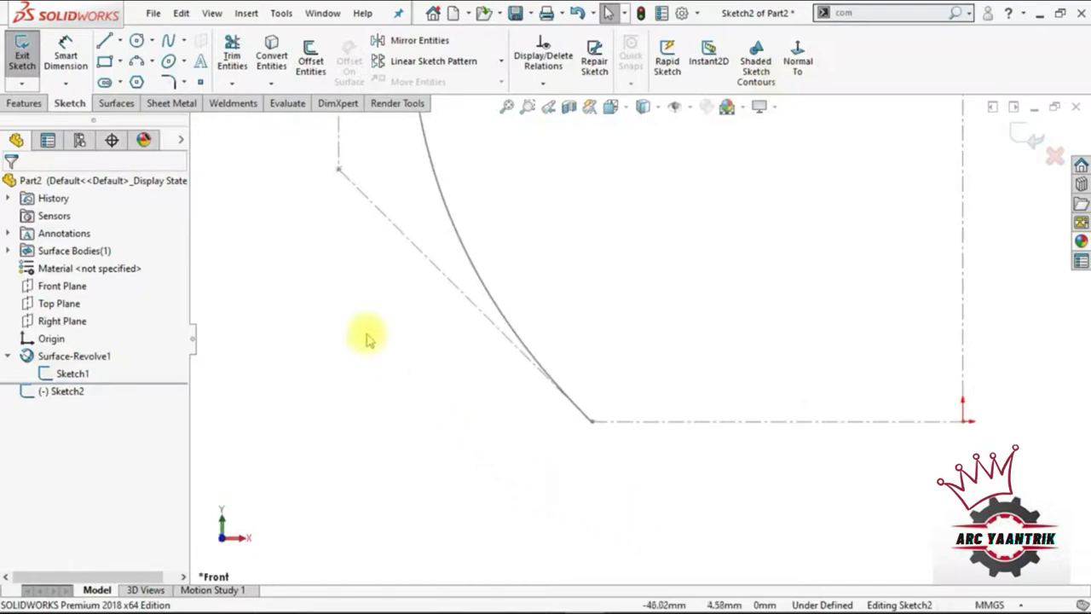
click(121, 62)
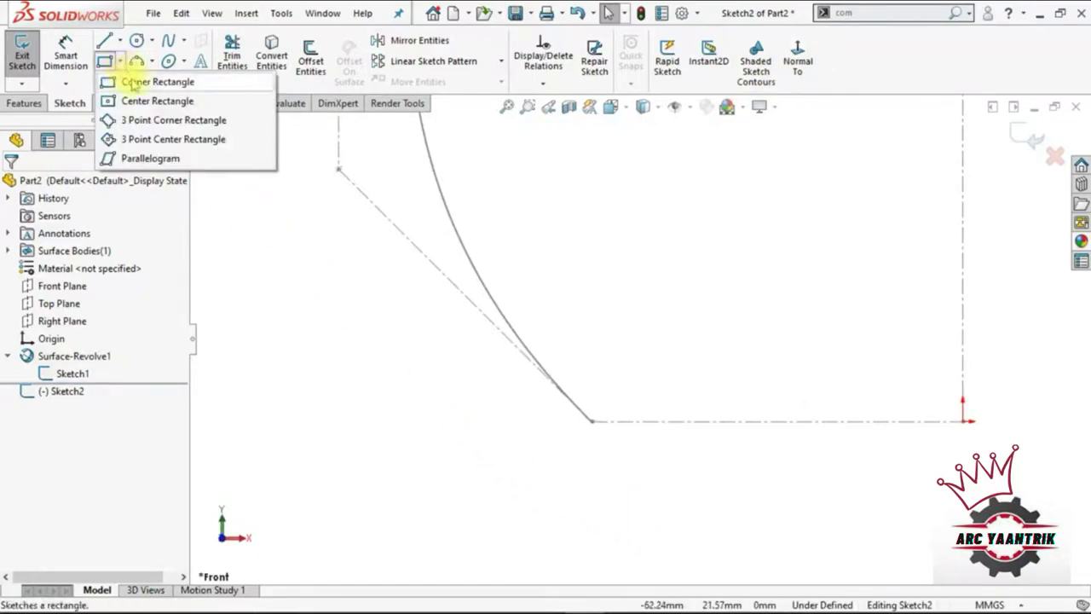
click(162, 122)
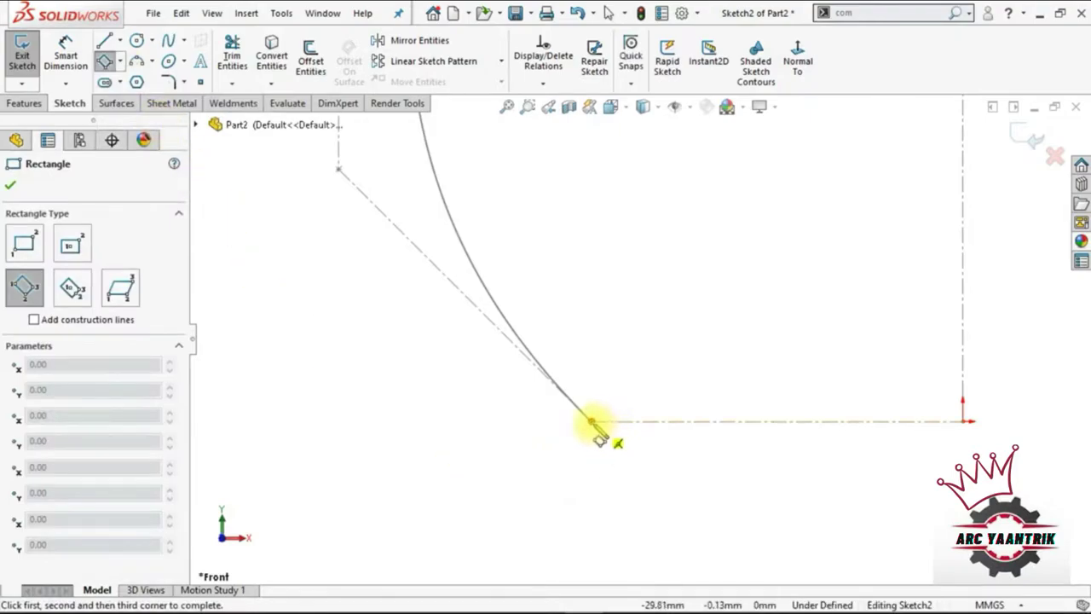
click(594, 423)
click(526, 282)
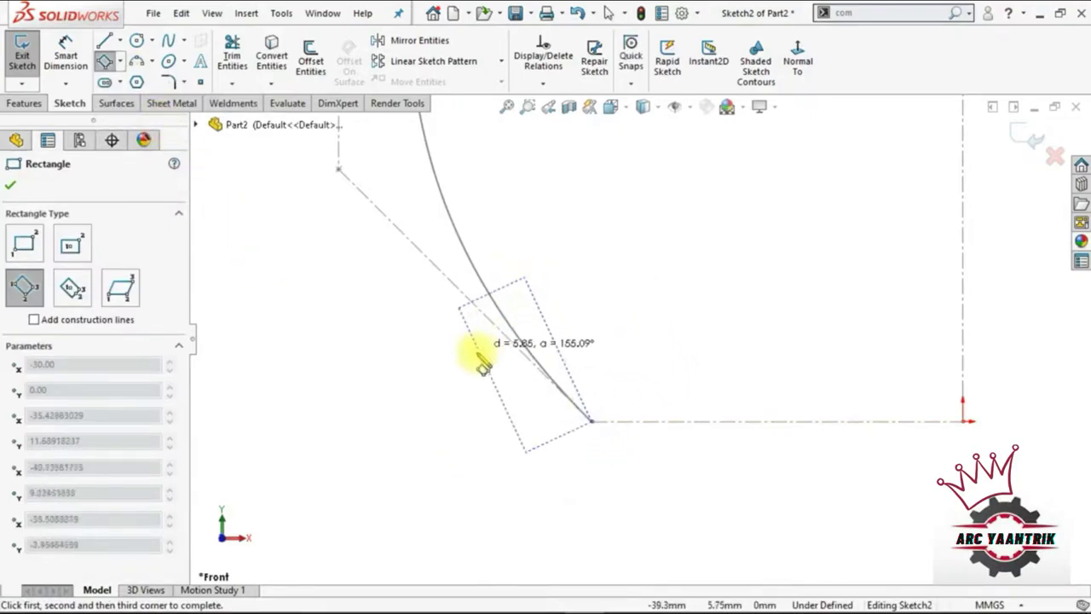
key(Escape)
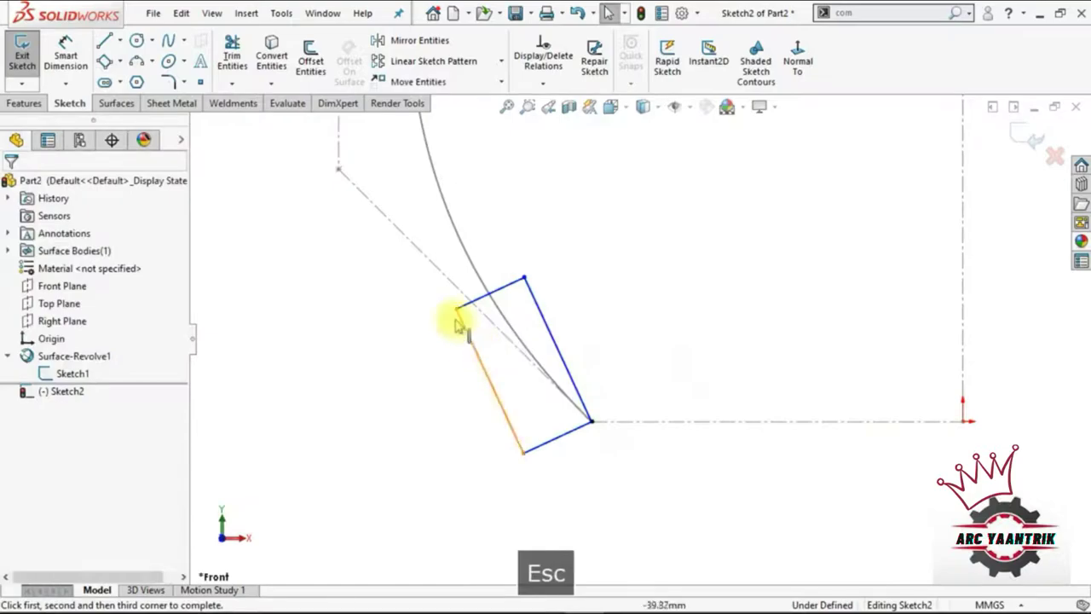
- Dimension the rectangle's edges 6.25 mm and 20.50 mm
click(65, 50)
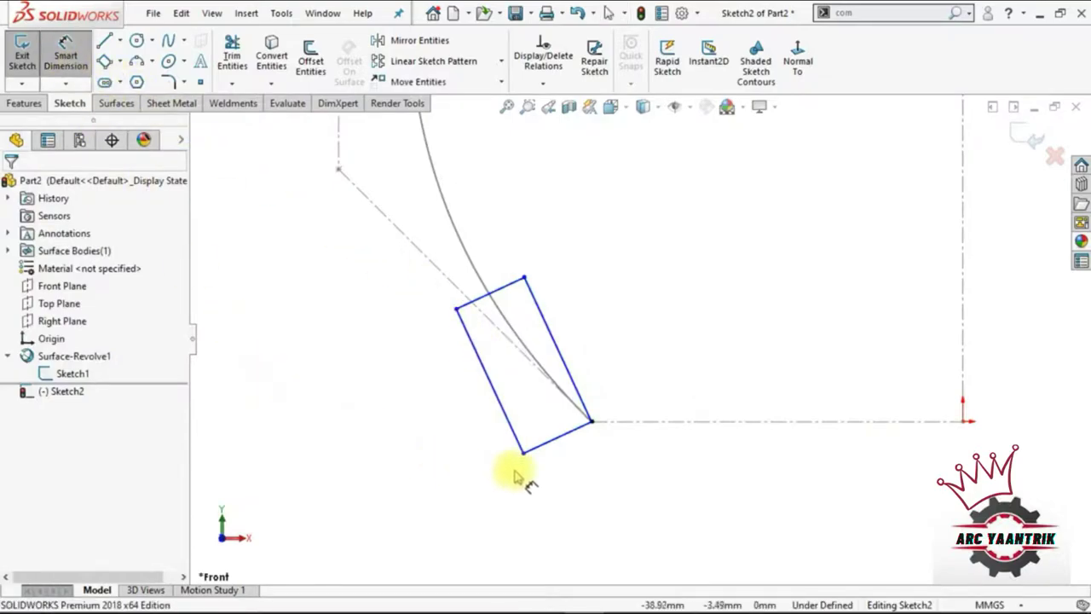
click(552, 450)
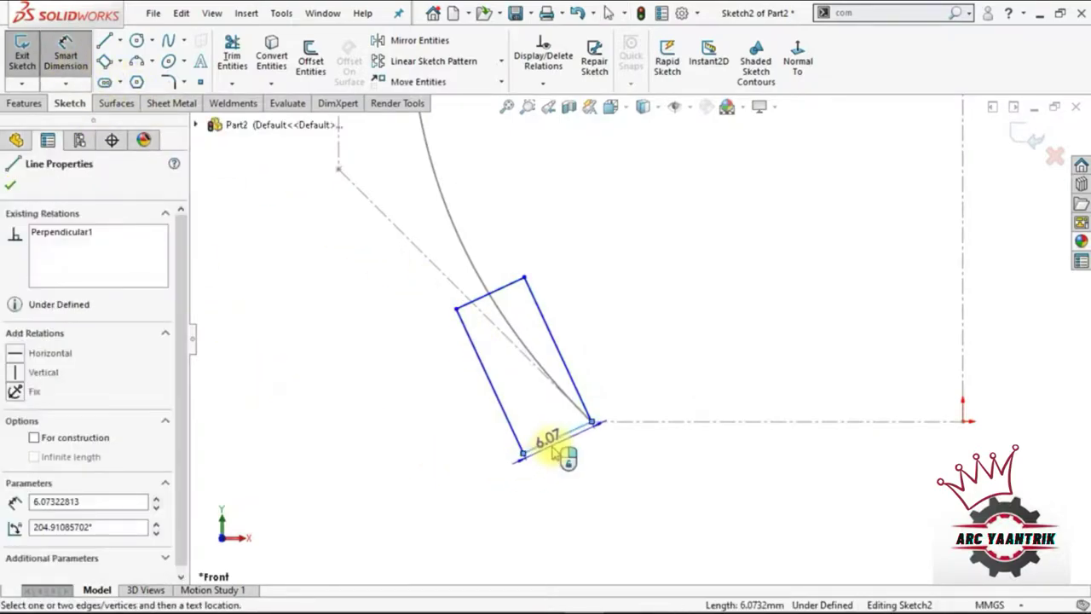
click(598, 527)
text(6)
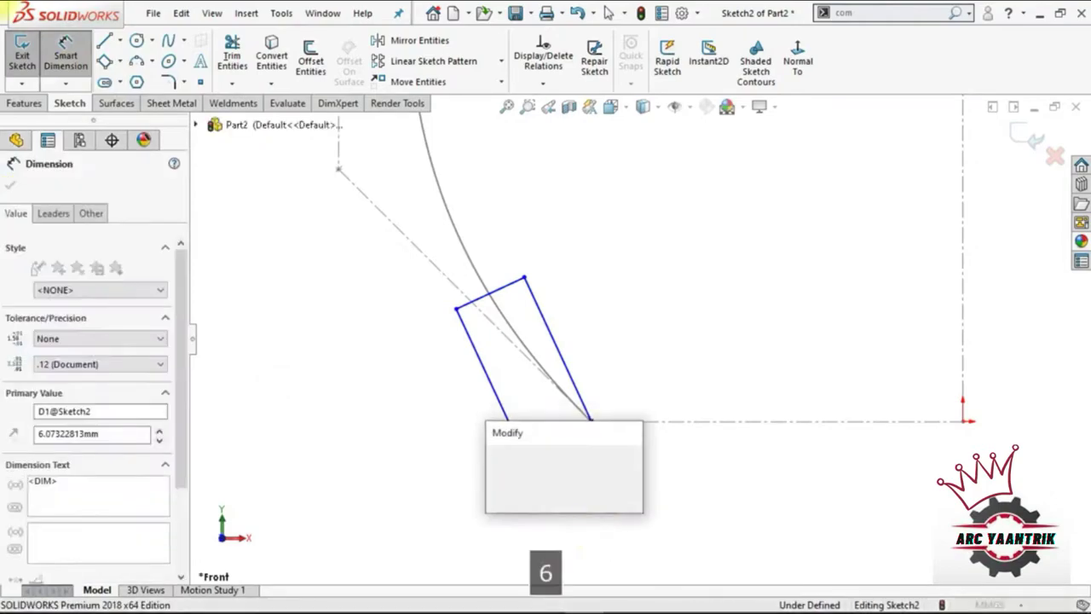
text(.25)
key(Return)
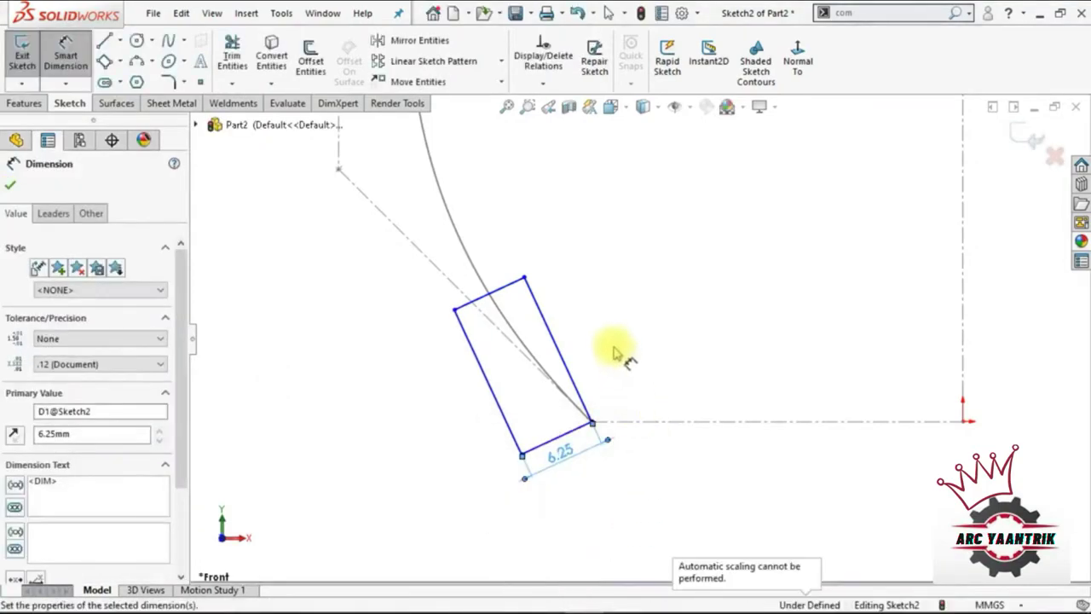
click(563, 349)
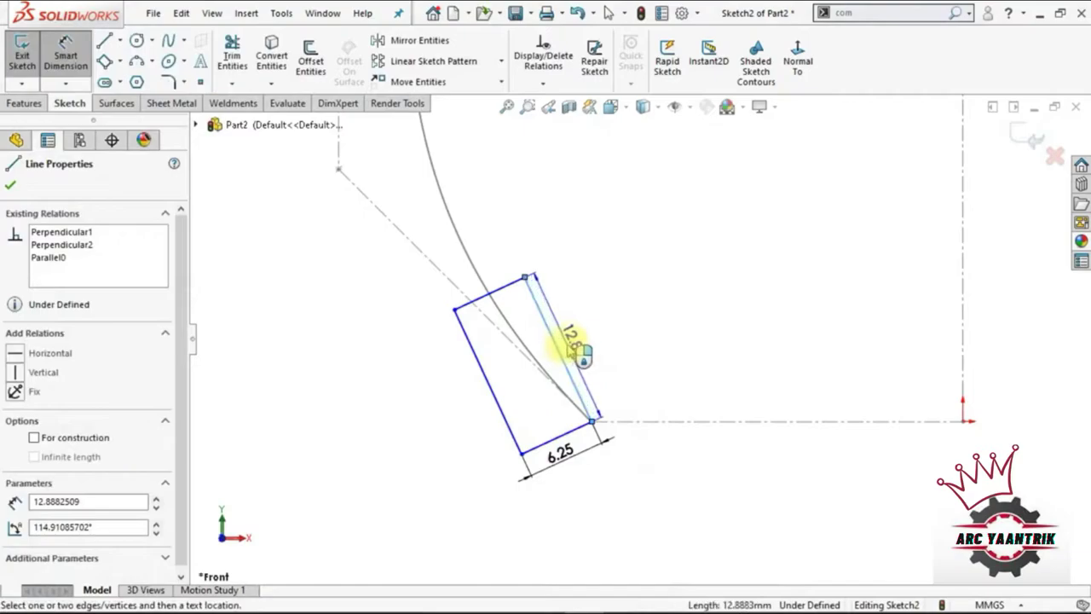
click(595, 353)
text(20)
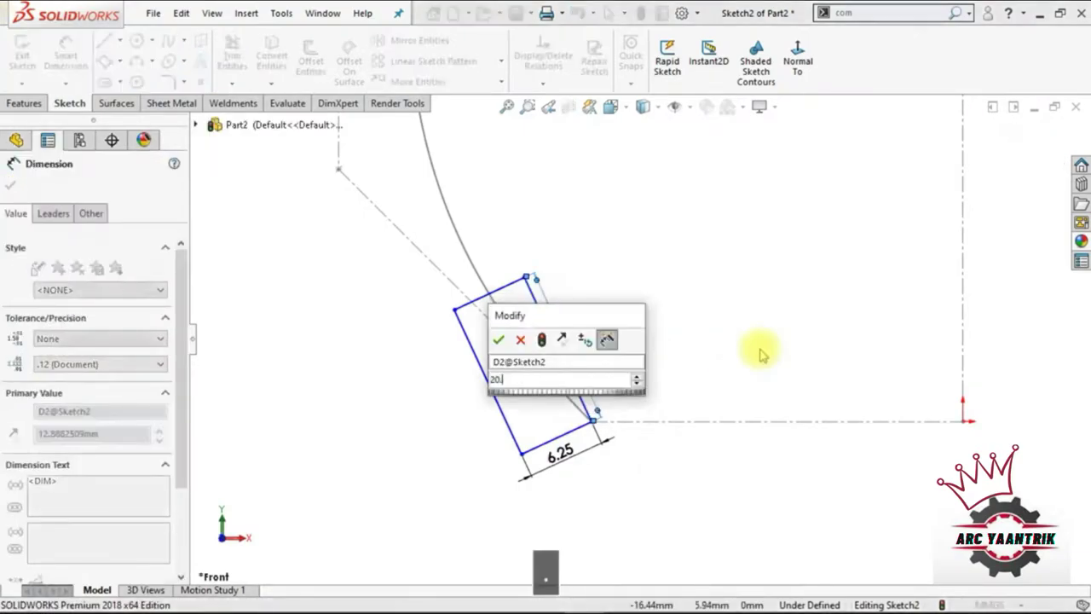
text(.5)
key(Return)
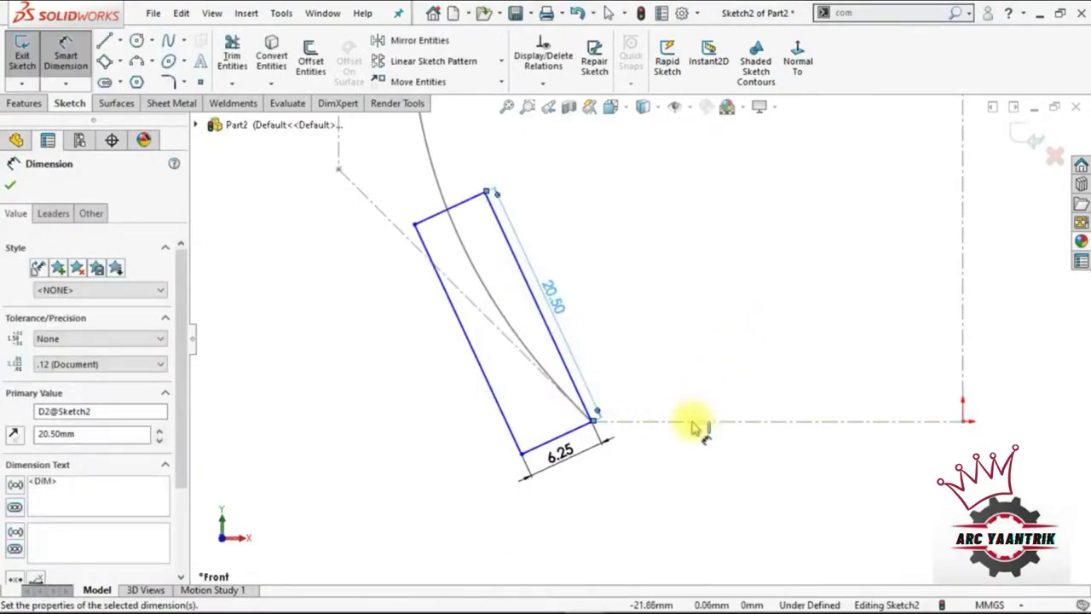
- Set the rectangle's tilt to 20° from the horizontal base line
click(697, 421)
click(549, 440)
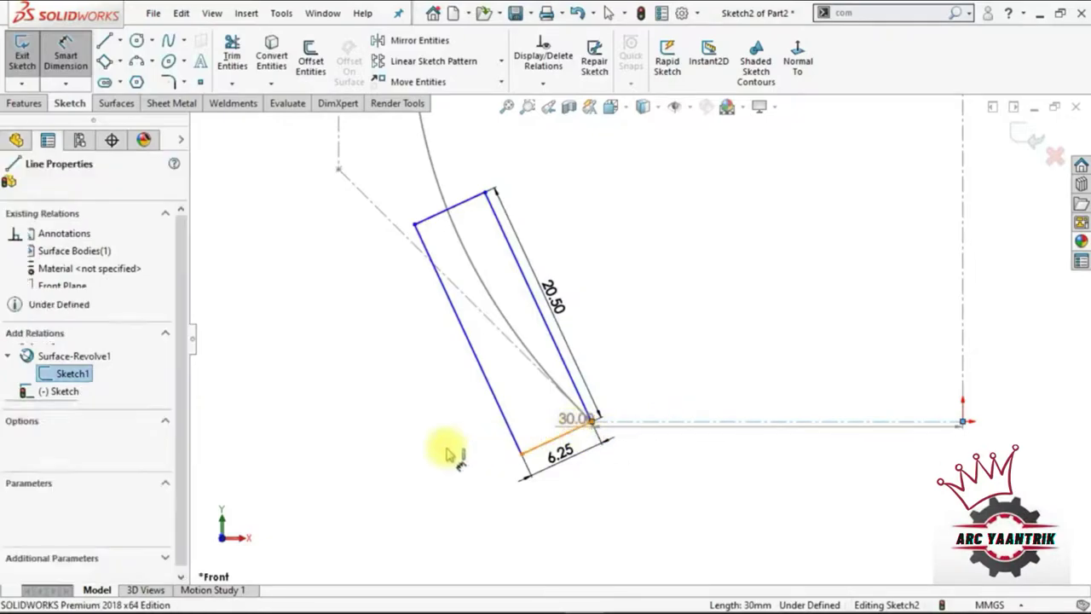
click(424, 469)
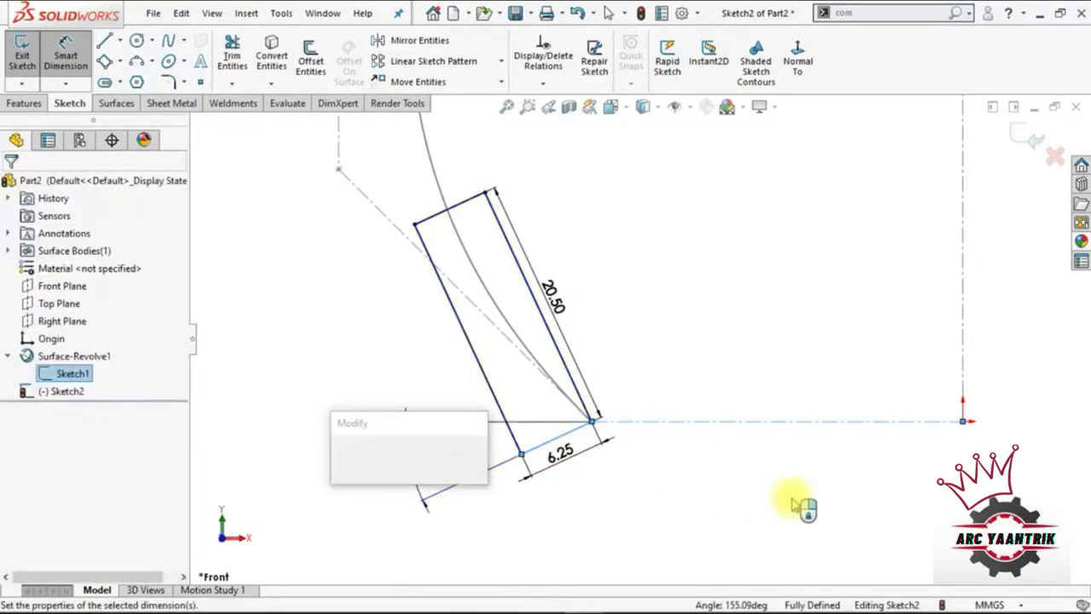
key(Return)
key(Escape)
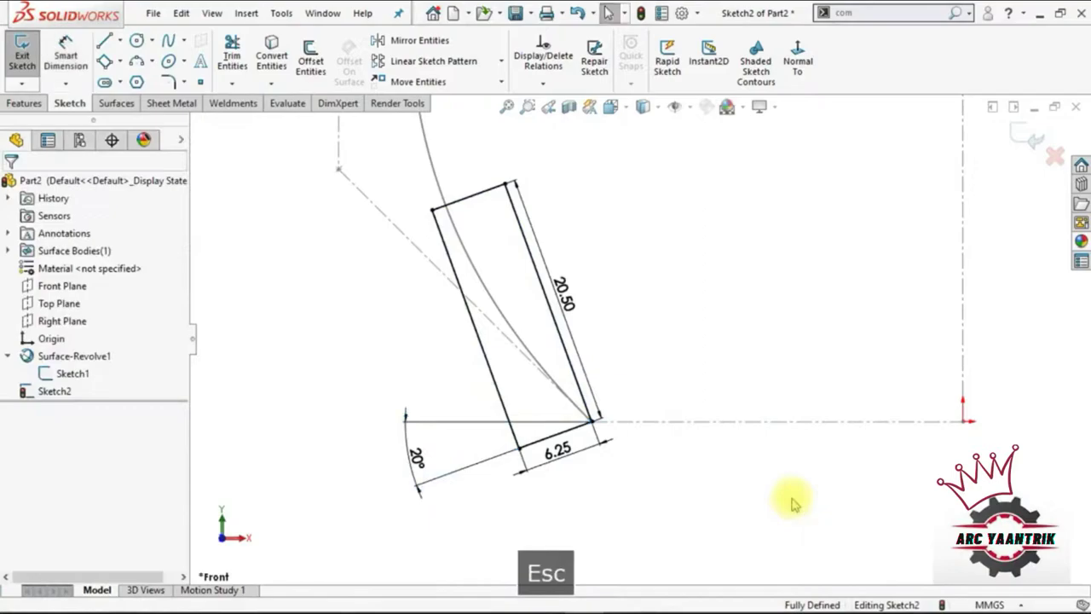
- Extrude the tilted rectangle 17 mm Mid Plane into Boss-Extrude1
click(28, 103)
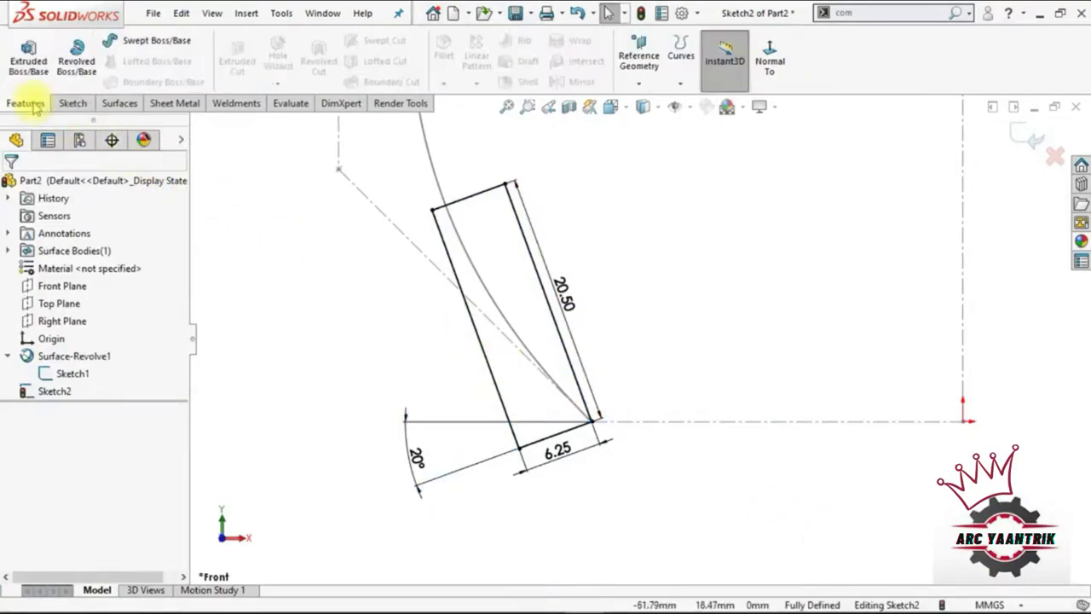
click(28, 58)
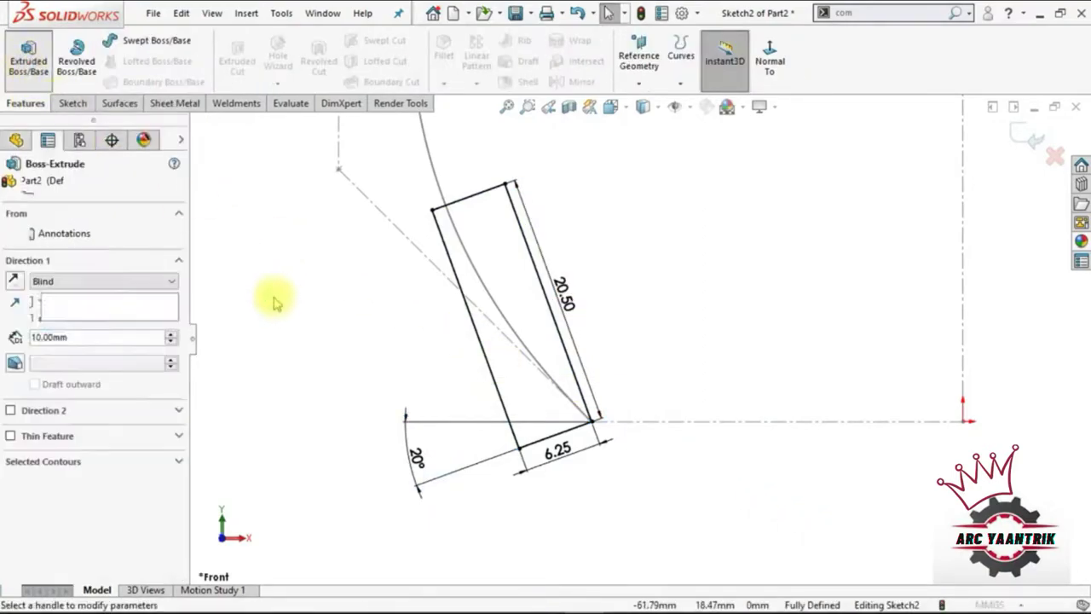
click(128, 281)
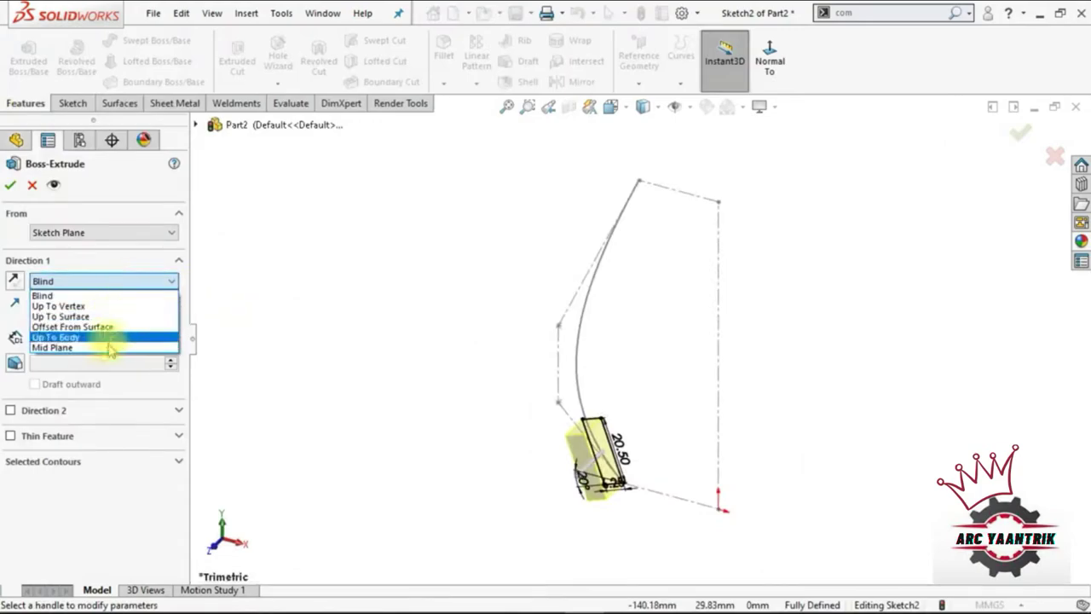
click(109, 350)
text(17)
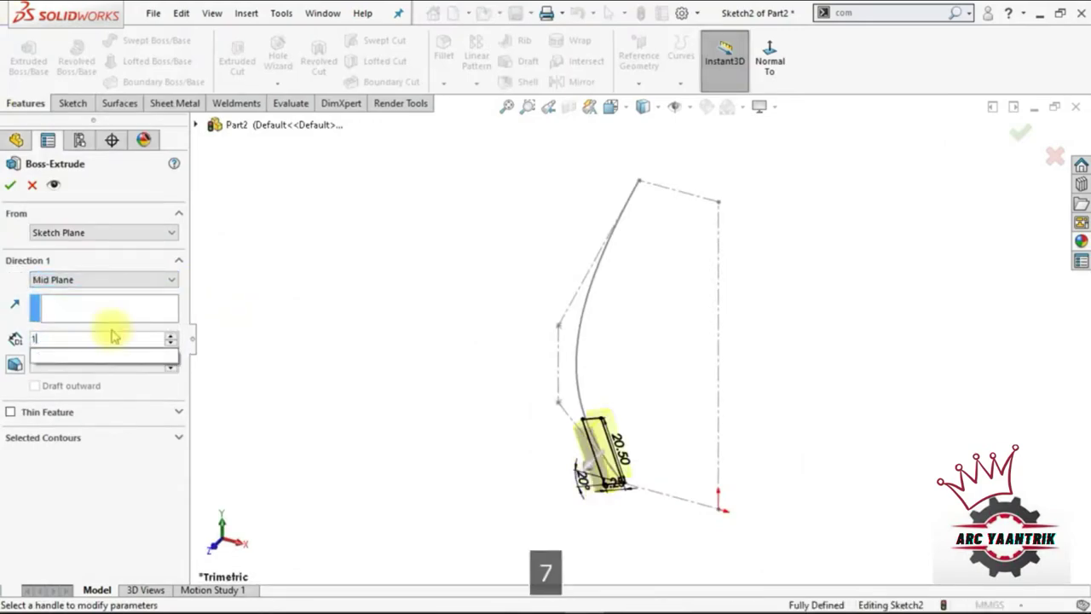
key(Return)
click(10, 185)
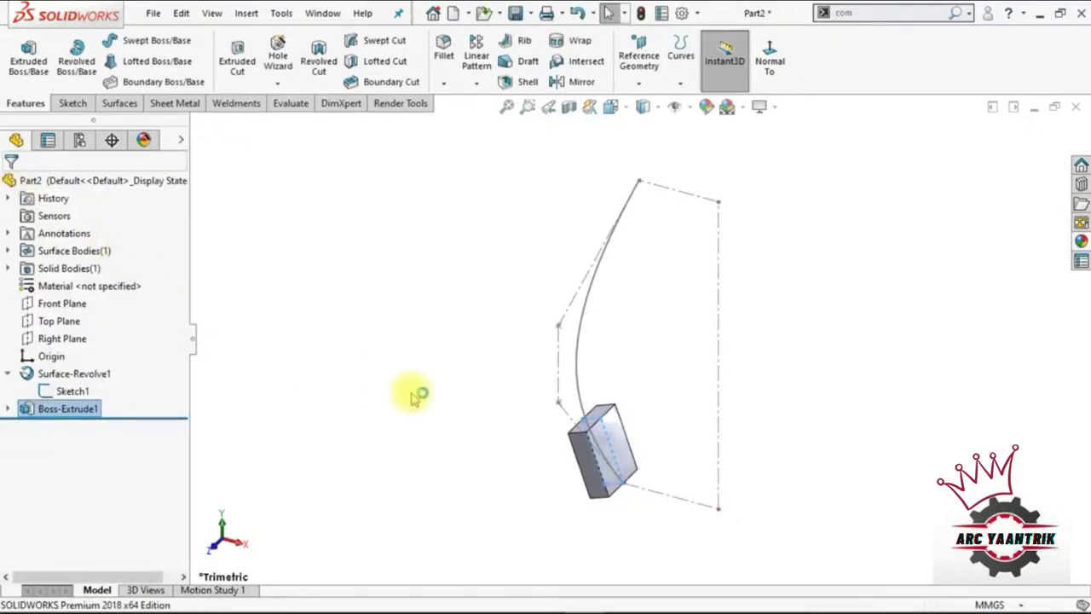
key(Left)
key(Left)
key(Left)
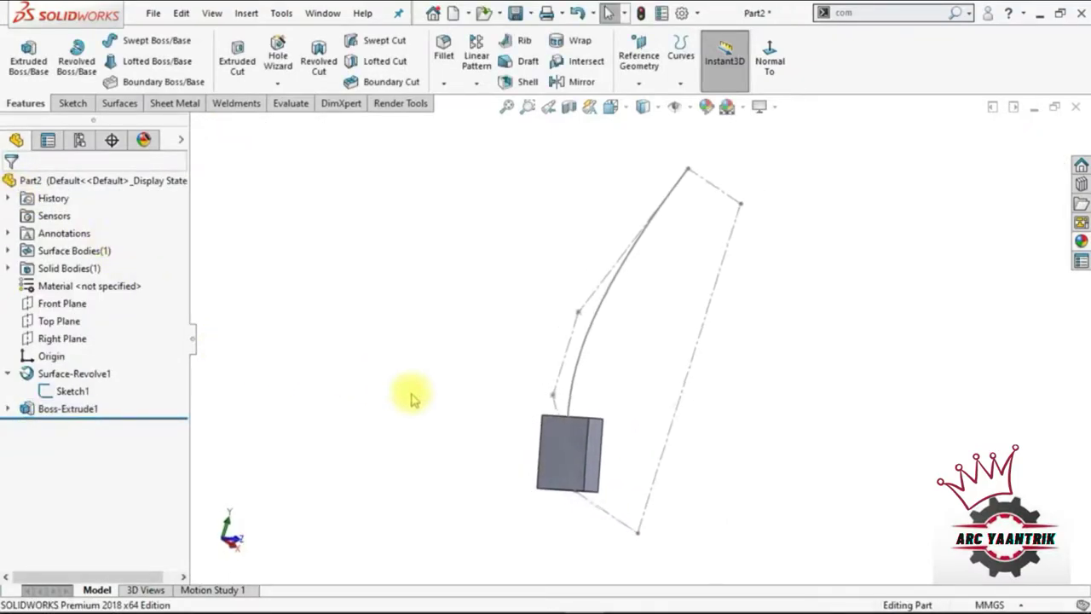
- On the block's face, sketch two three-point arcs from the top corners meeting at the bottom centre
click(554, 465)
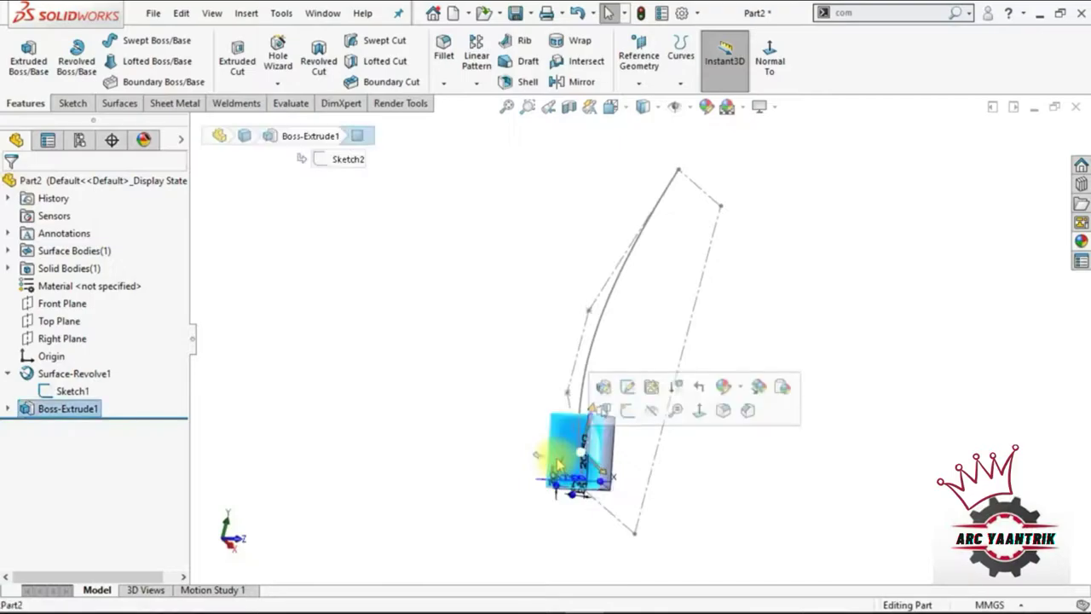
click(628, 410)
click(801, 64)
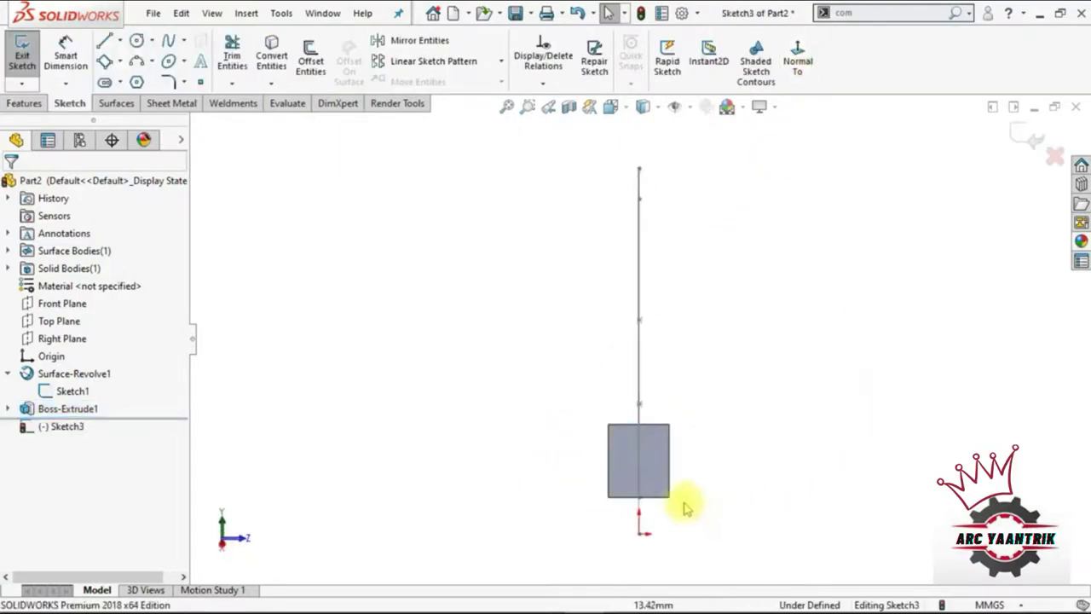
scroll(686, 507, down, 3)
scroll(629, 441, down, 2)
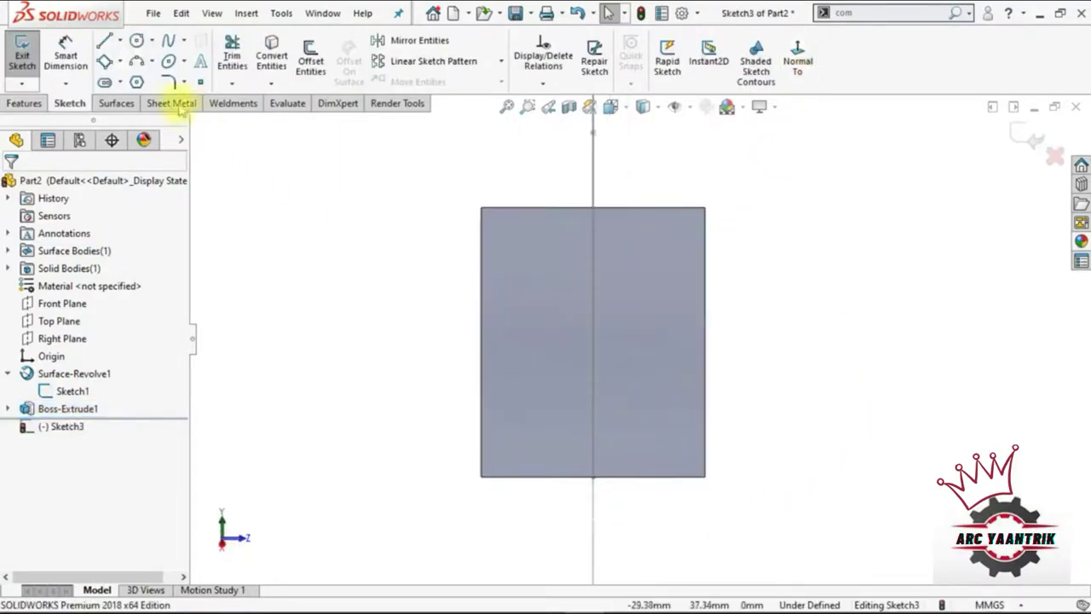
click(135, 67)
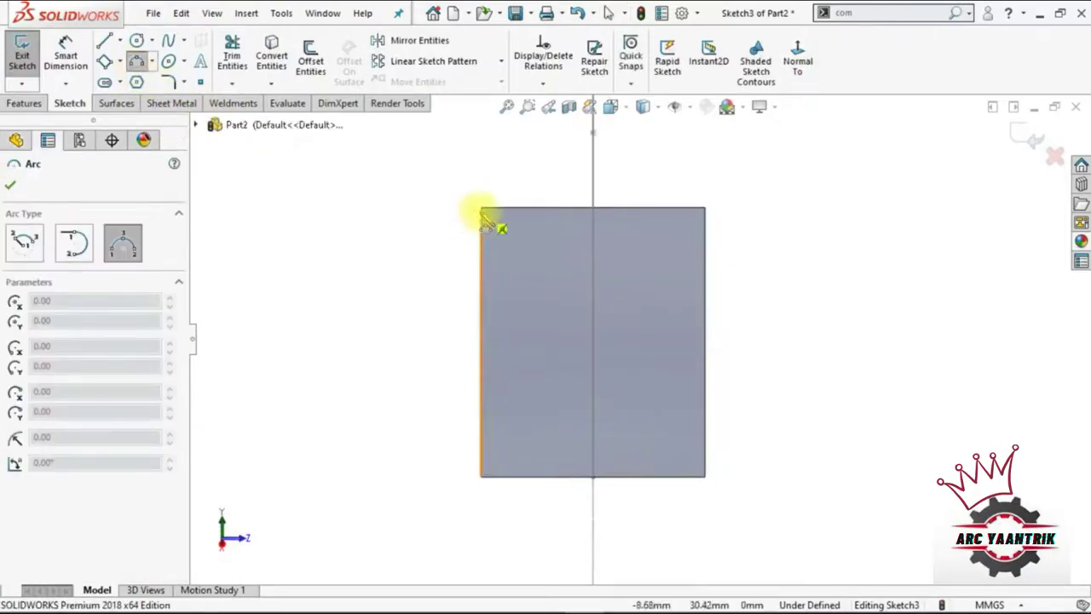
drag(481, 209, 595, 461)
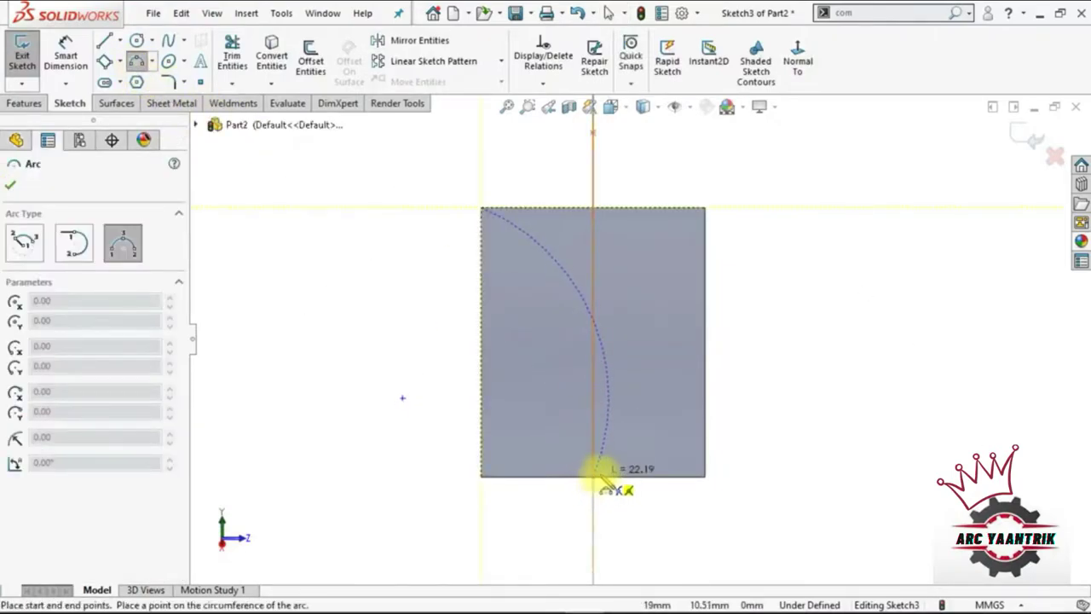
click(519, 395)
click(594, 477)
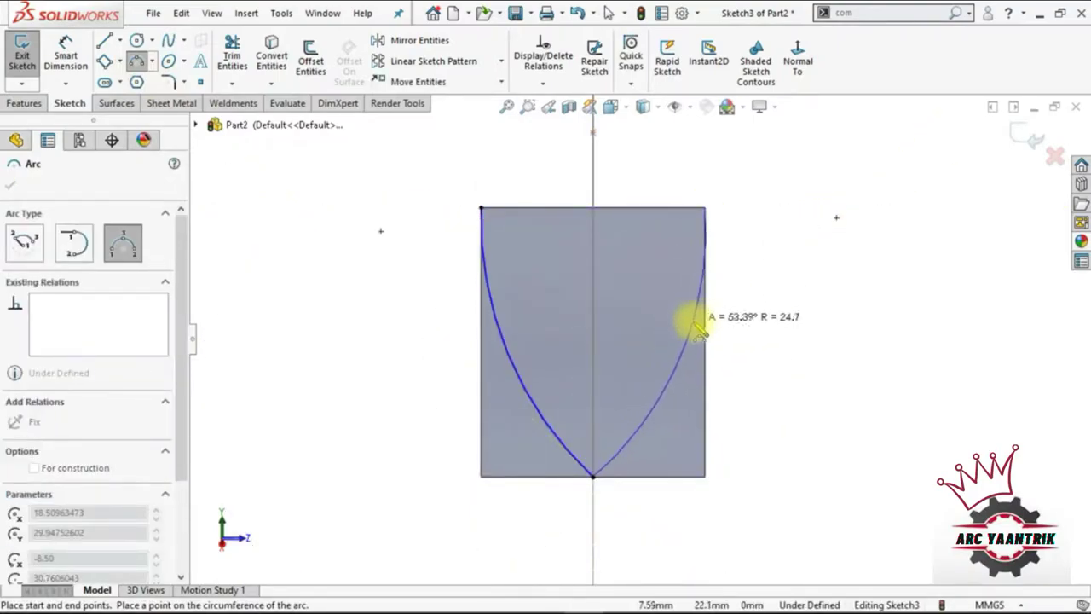
click(694, 320)
key(Escape)
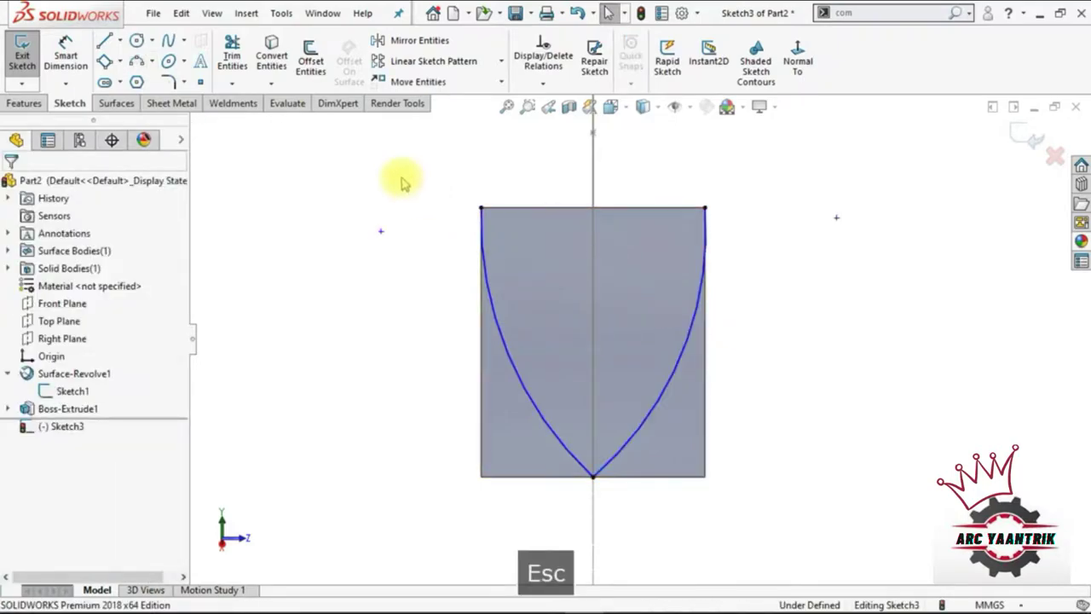
- Give the left arc a 30 mm radius
drag(402, 178, 783, 510)
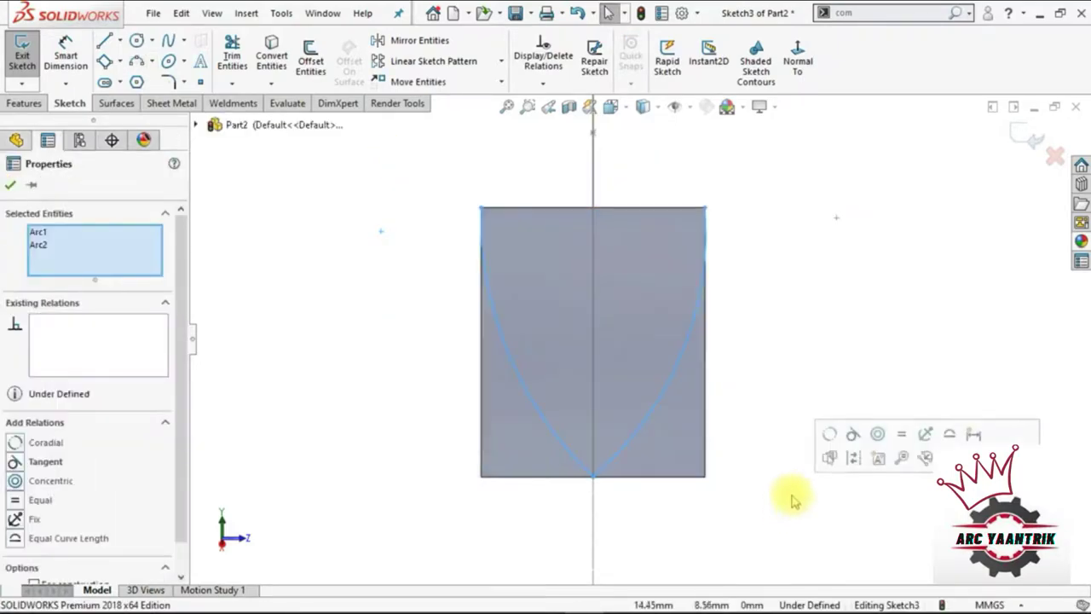
click(850, 340)
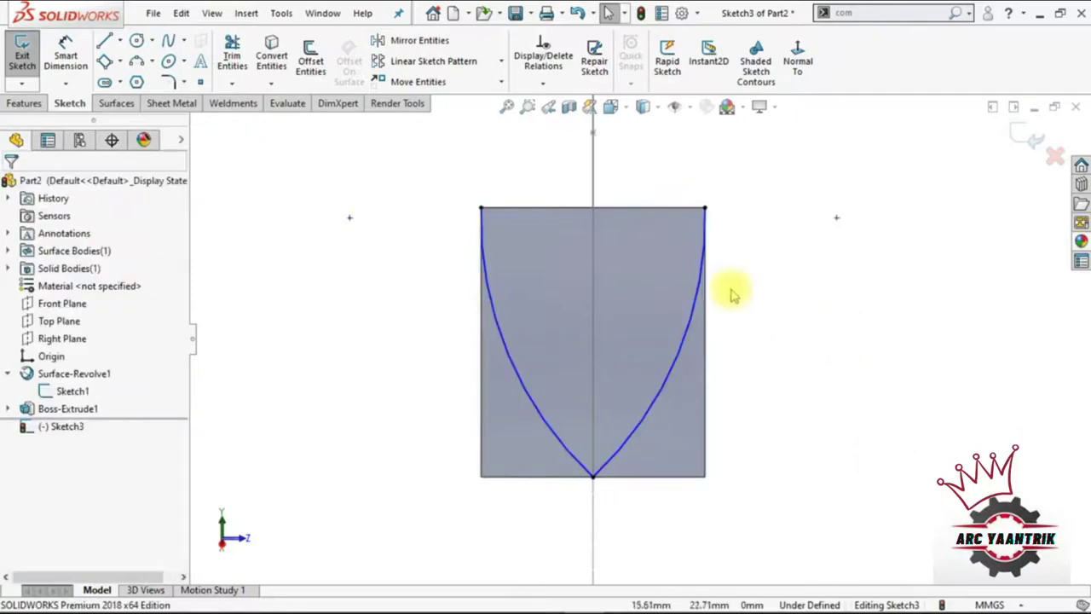
click(66, 53)
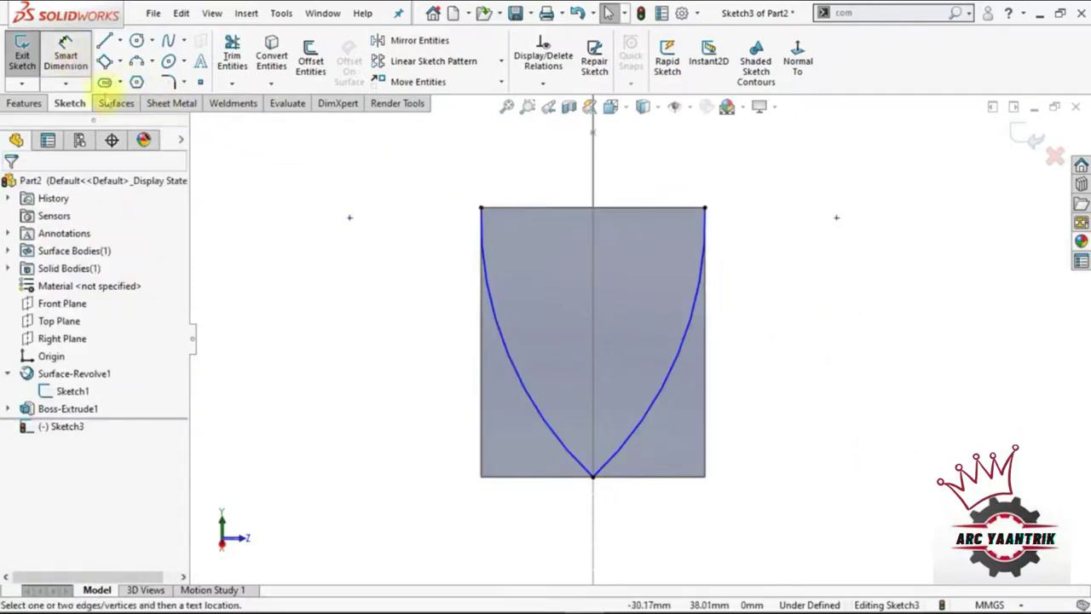
click(555, 431)
click(426, 439)
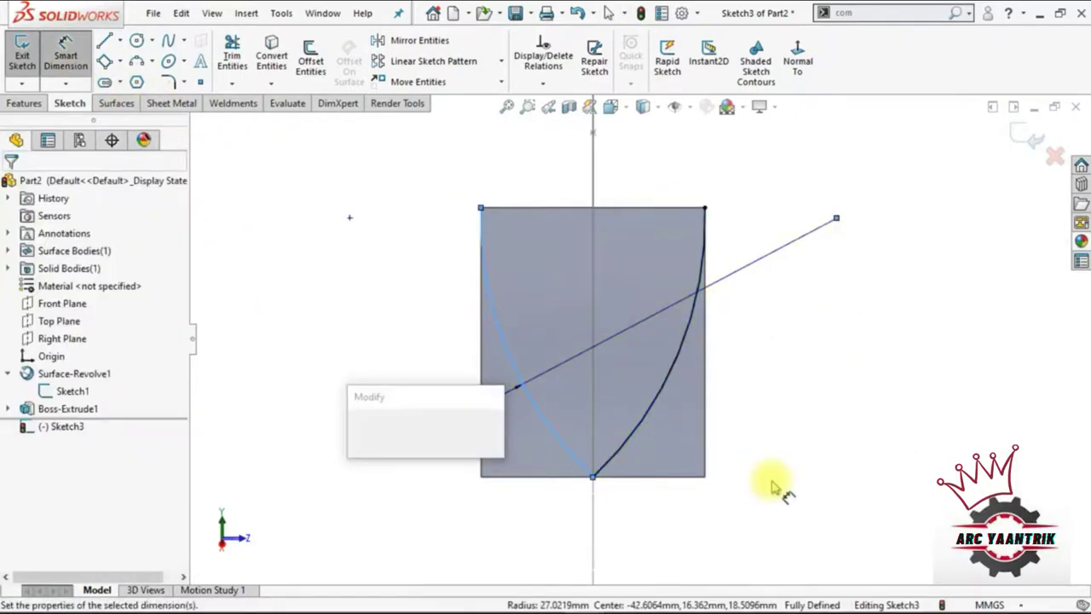
text(30)
key(Return)
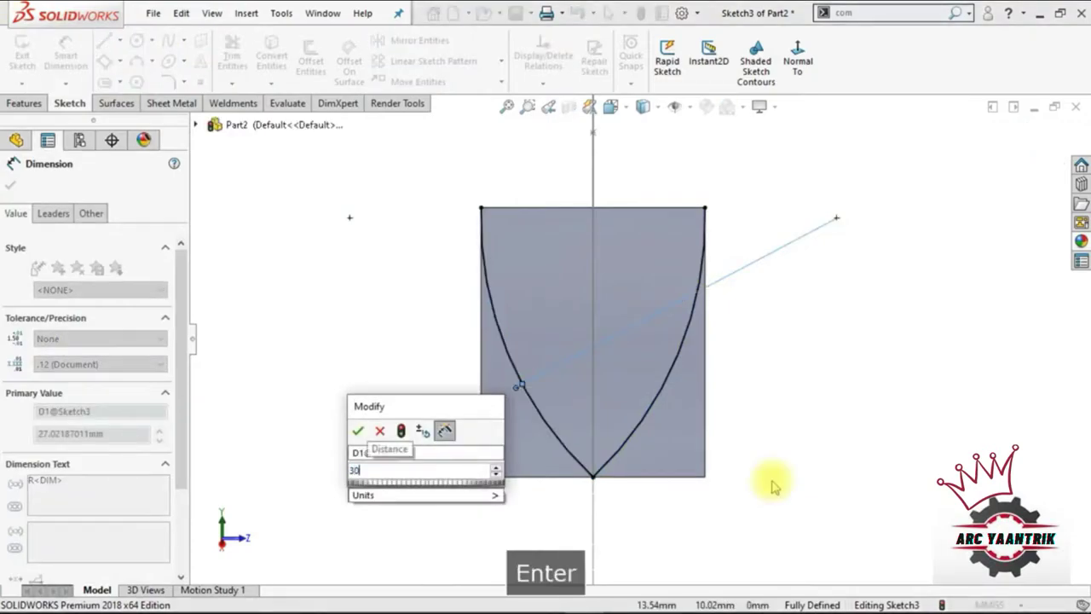
key(Escape)
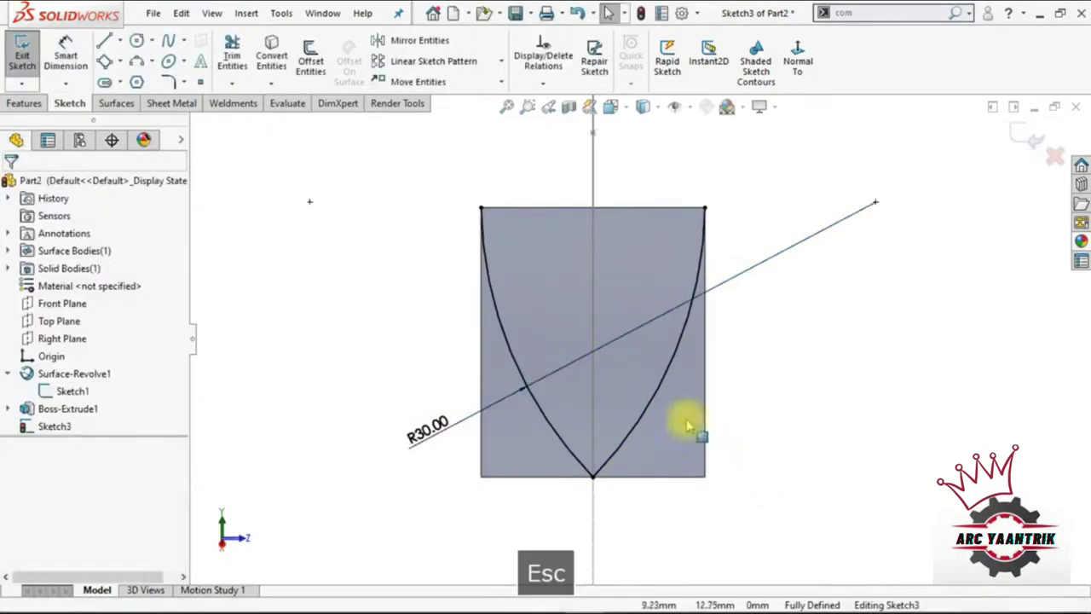
- Convert the block's top edge into the sketch to close the outline
click(271, 61)
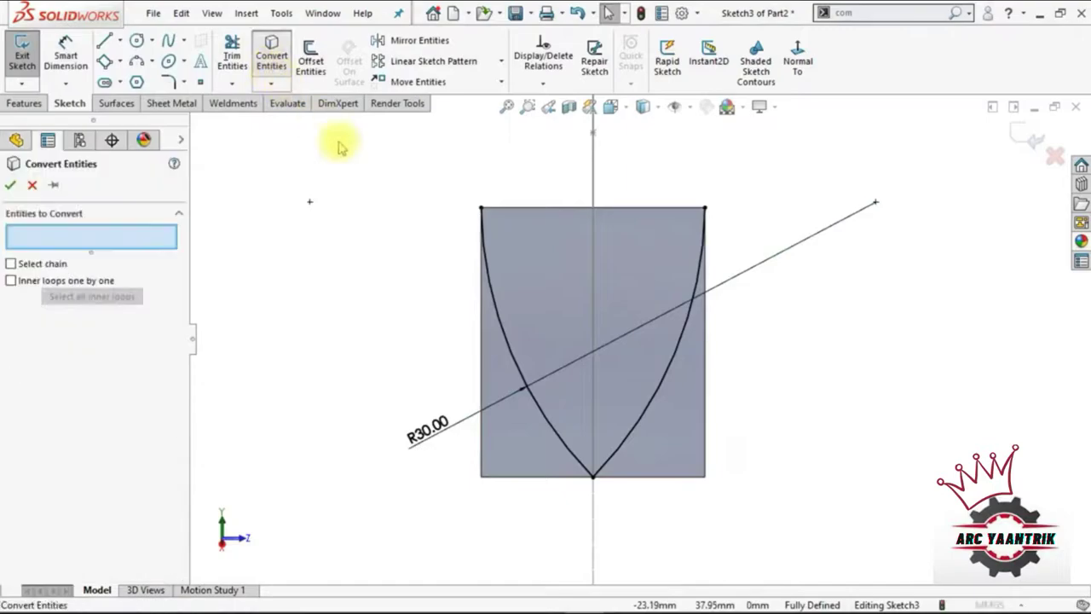
click(522, 208)
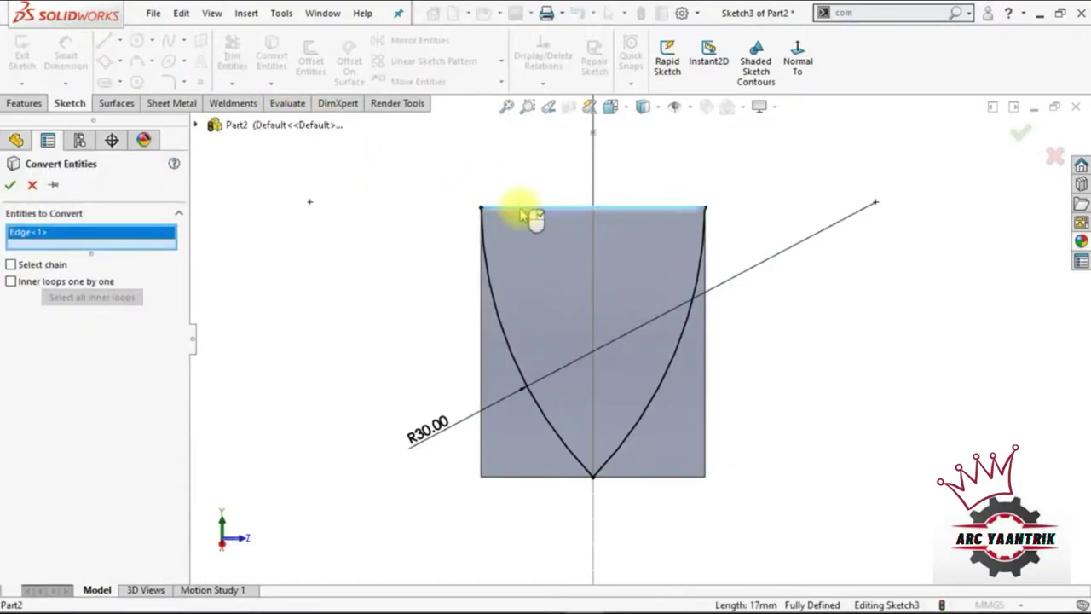
click(10, 185)
click(24, 103)
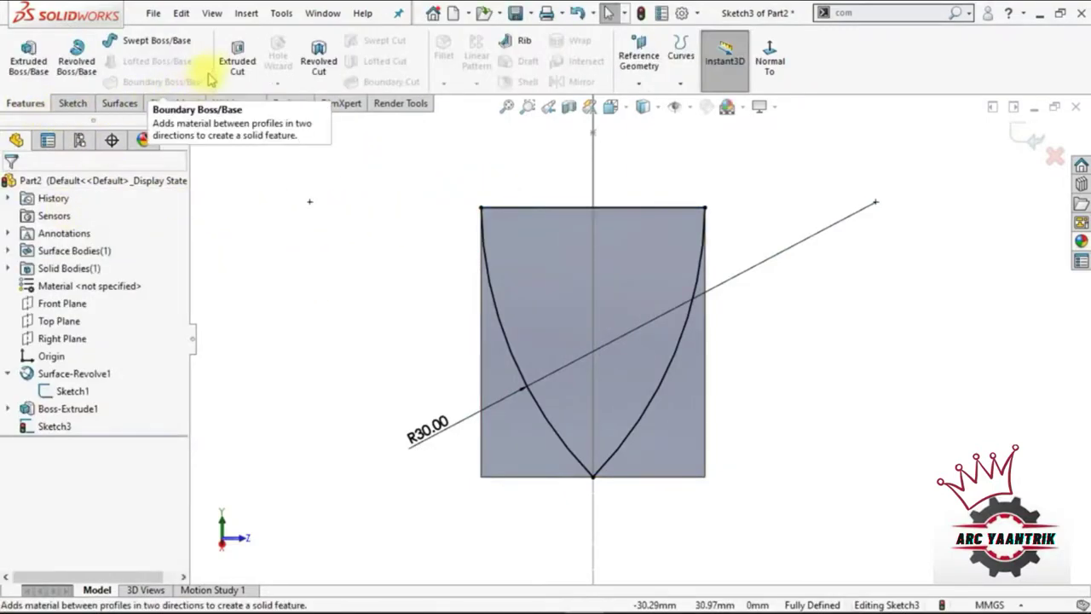
- Cut the block Through All - Both to the pointed arc outline as Cut-Extrude1
click(237, 59)
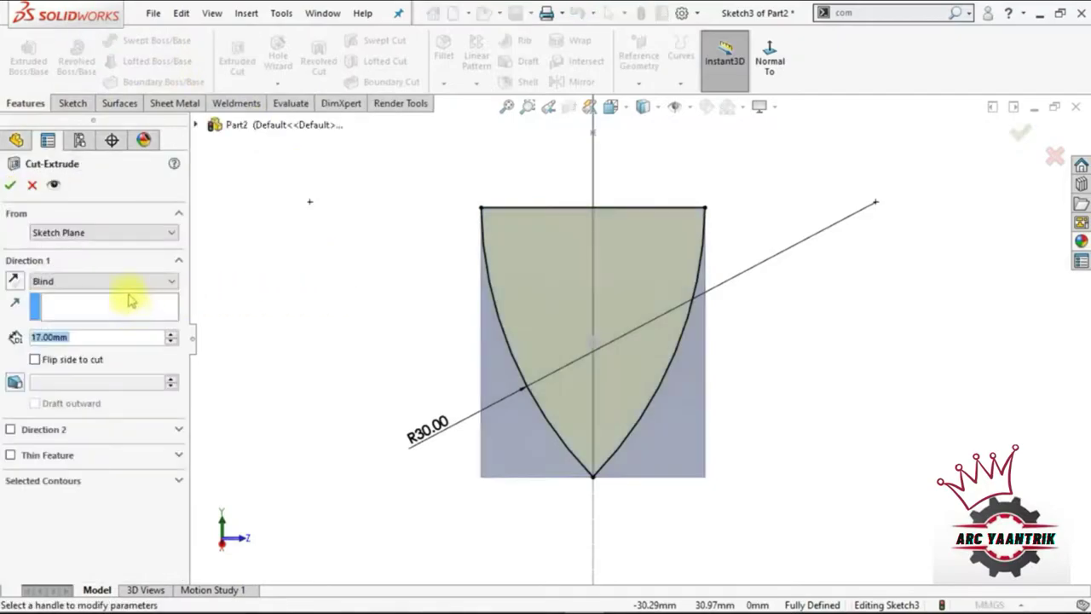
click(132, 283)
click(129, 317)
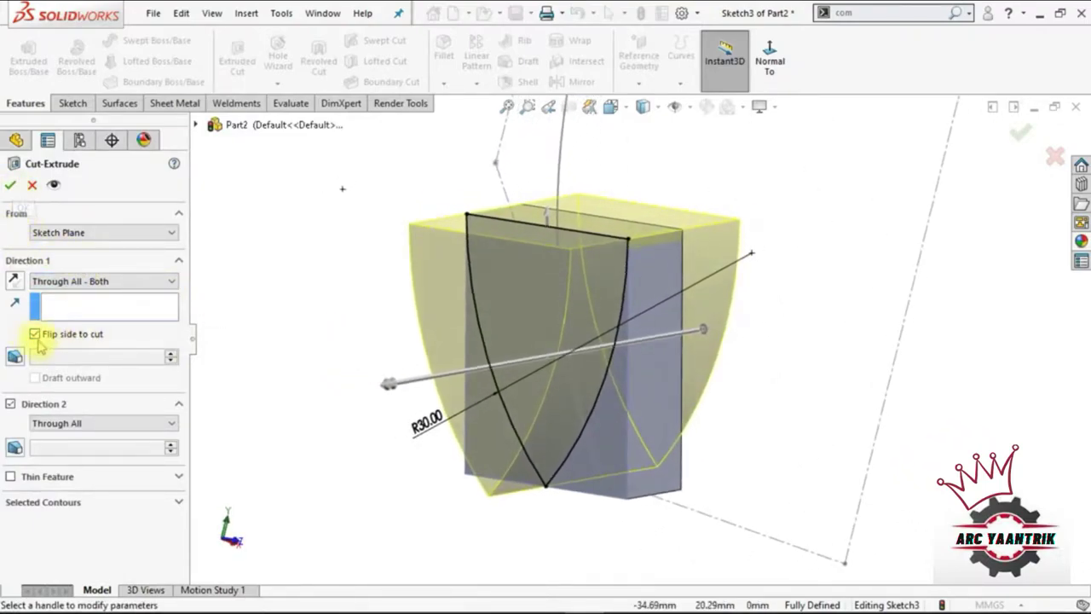
click(12, 186)
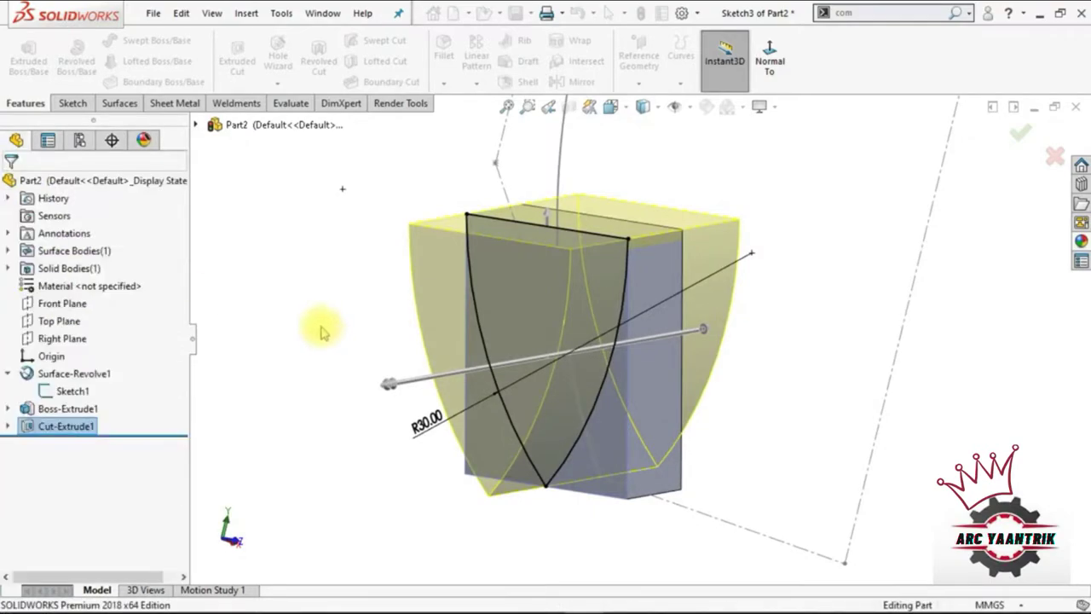
middle_drag(706, 505, 736, 503)
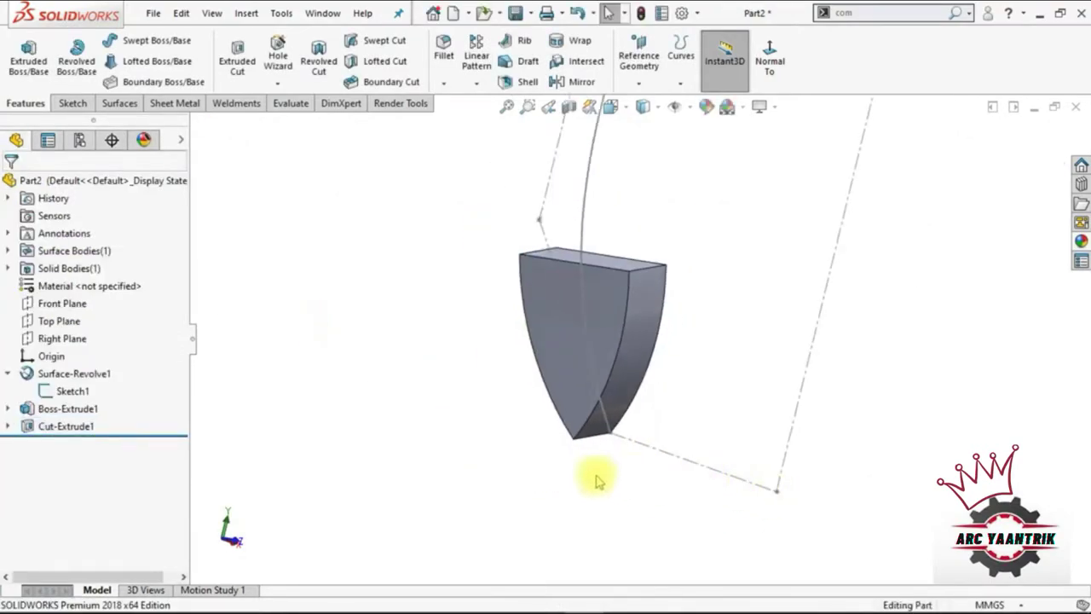
- Hide the Sketch1 vase profile and select a face of the trimmed block
click(72, 391)
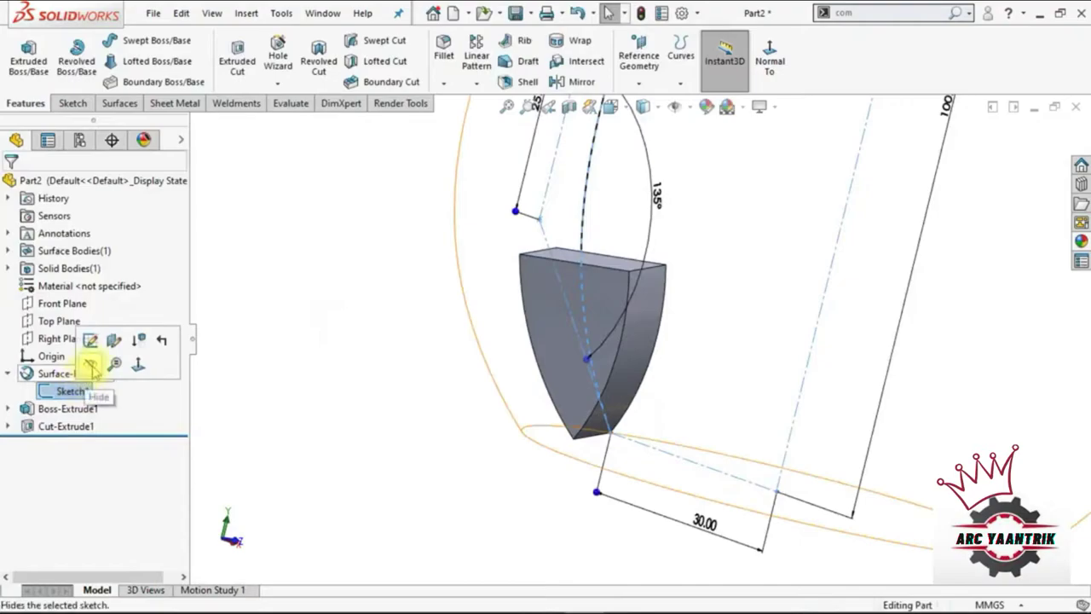
click(92, 368)
middle_drag(451, 433, 509, 417)
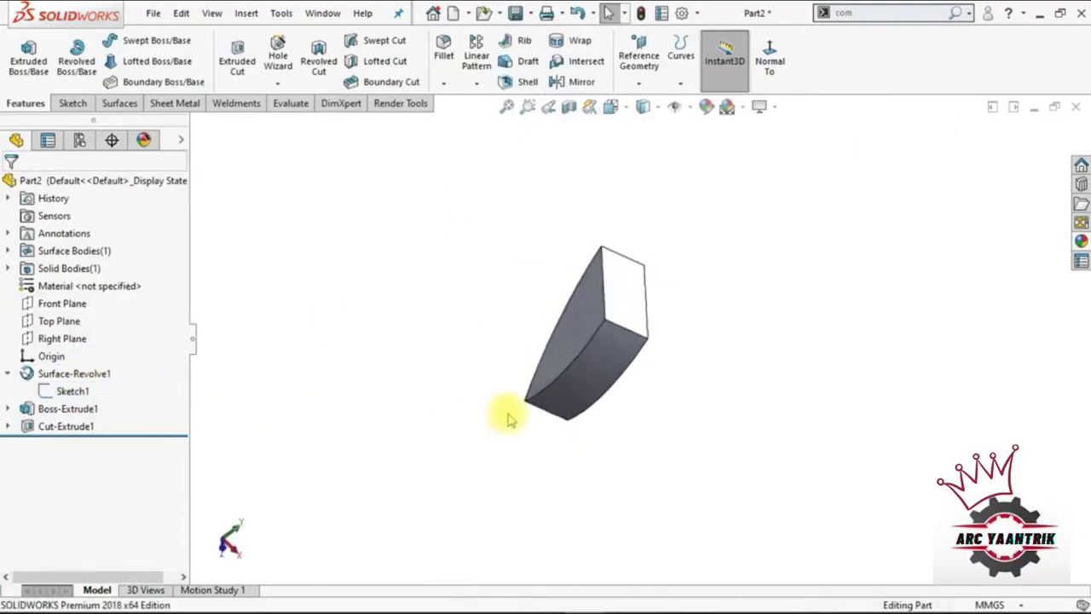
click(636, 307)
- Start a sketch on the face, view it Normal To, and draw a 3-point arc bulging left between its left corners
click(687, 260)
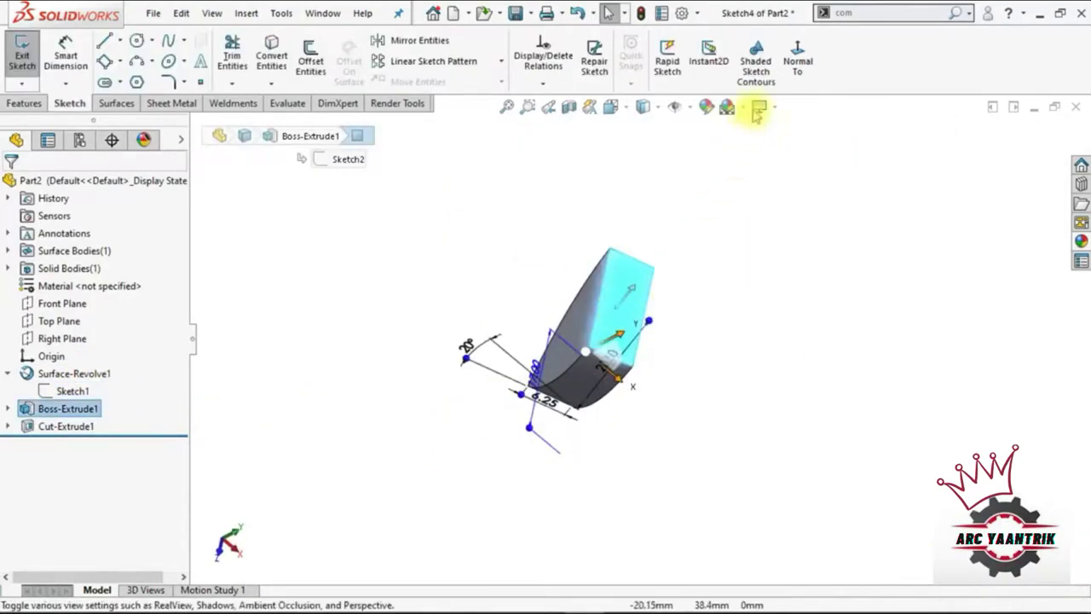
click(797, 58)
click(824, 285)
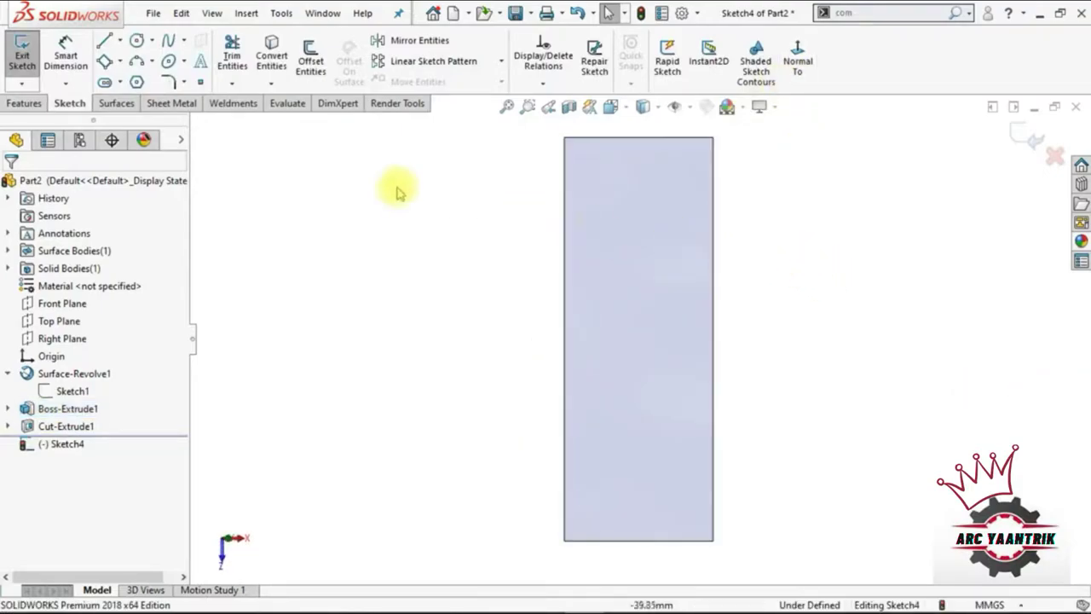
click(136, 61)
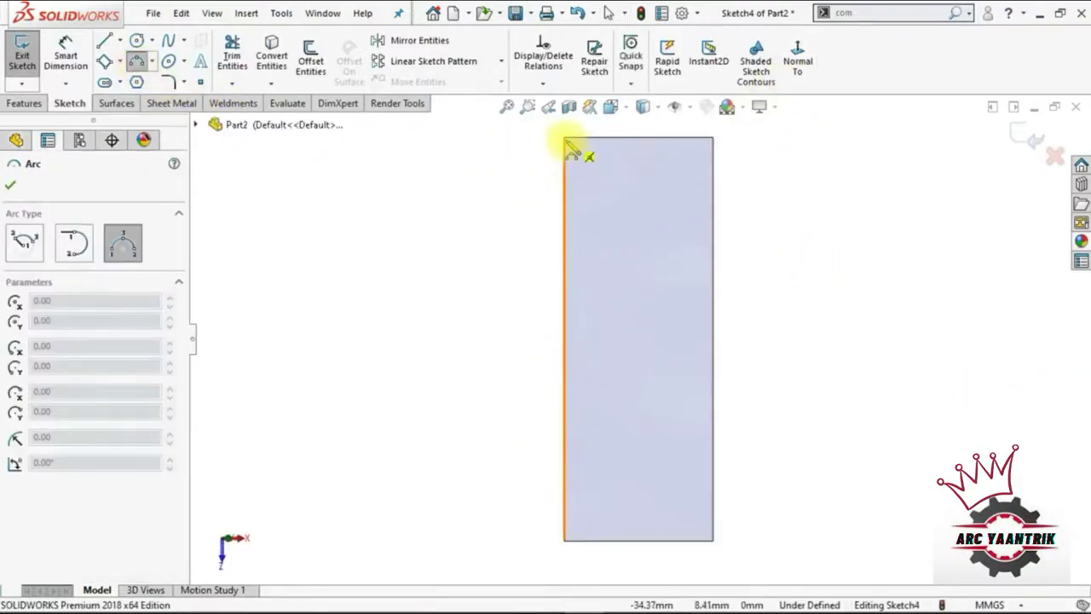
click(564, 139)
click(564, 540)
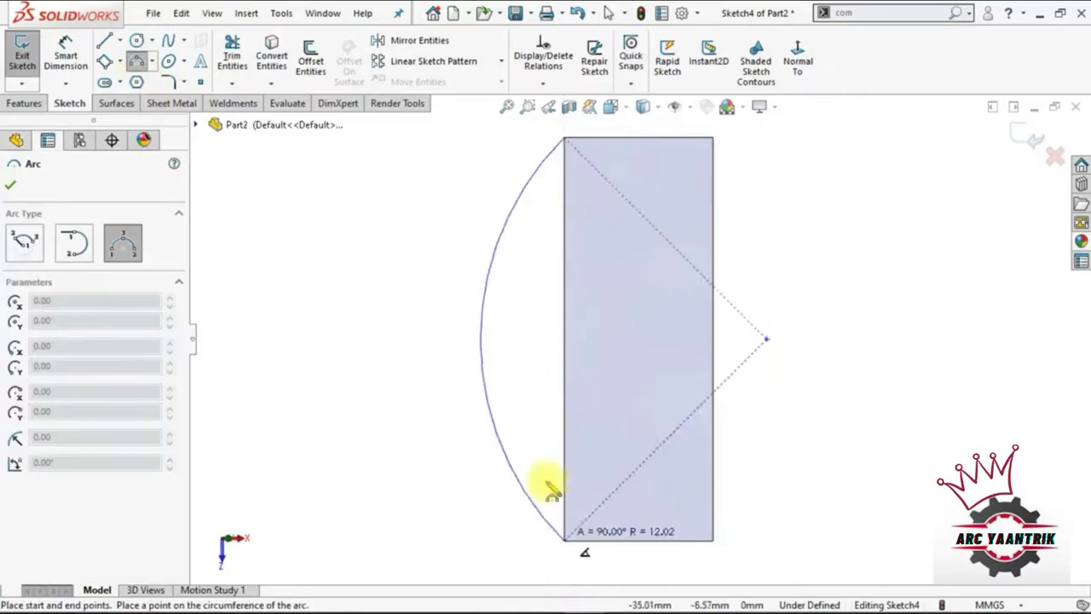
click(521, 439)
key(Escape)
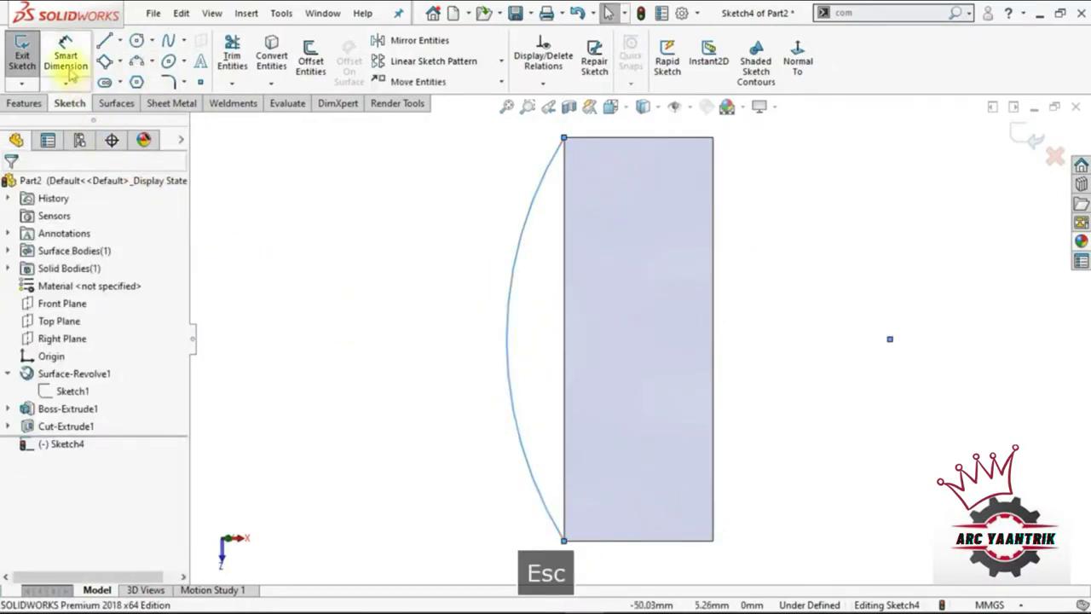
- Dimension the arc radius to 20 mm
click(68, 73)
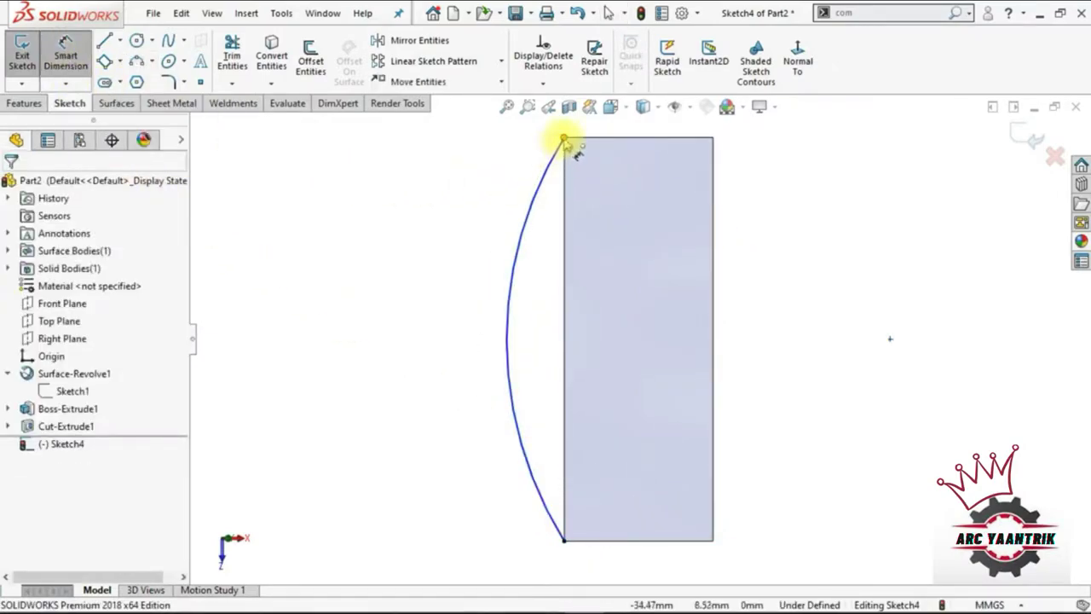
click(490, 273)
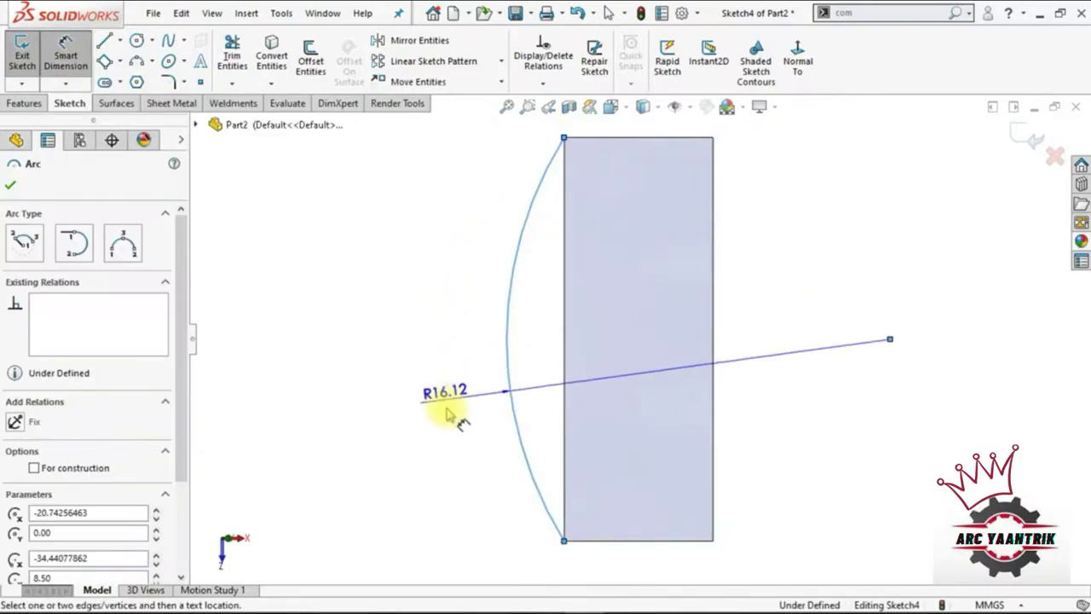
click(443, 418)
text(2)
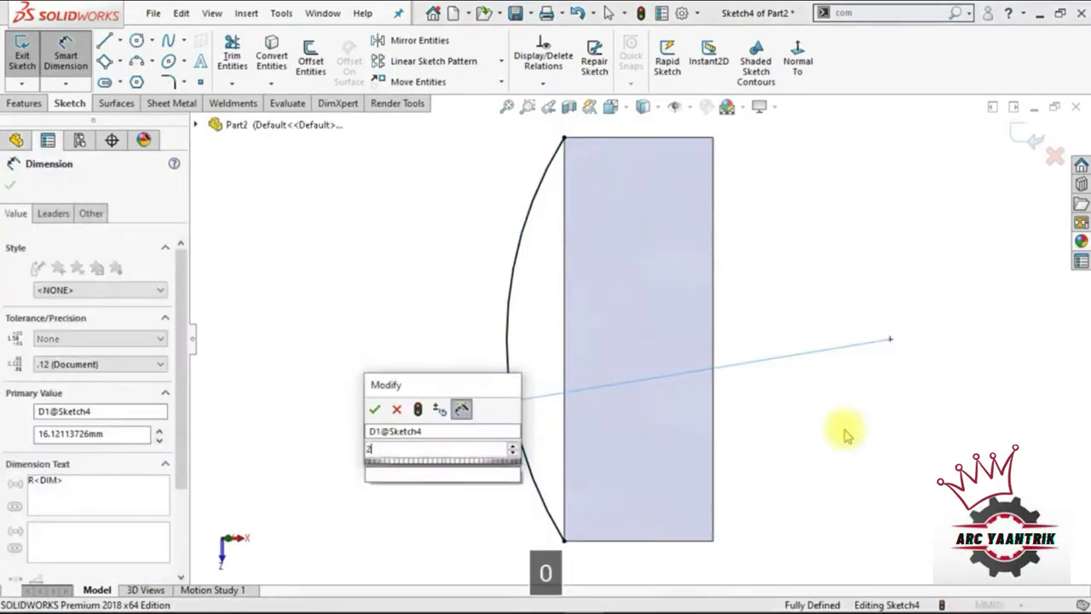
key(Return)
key(Escape)
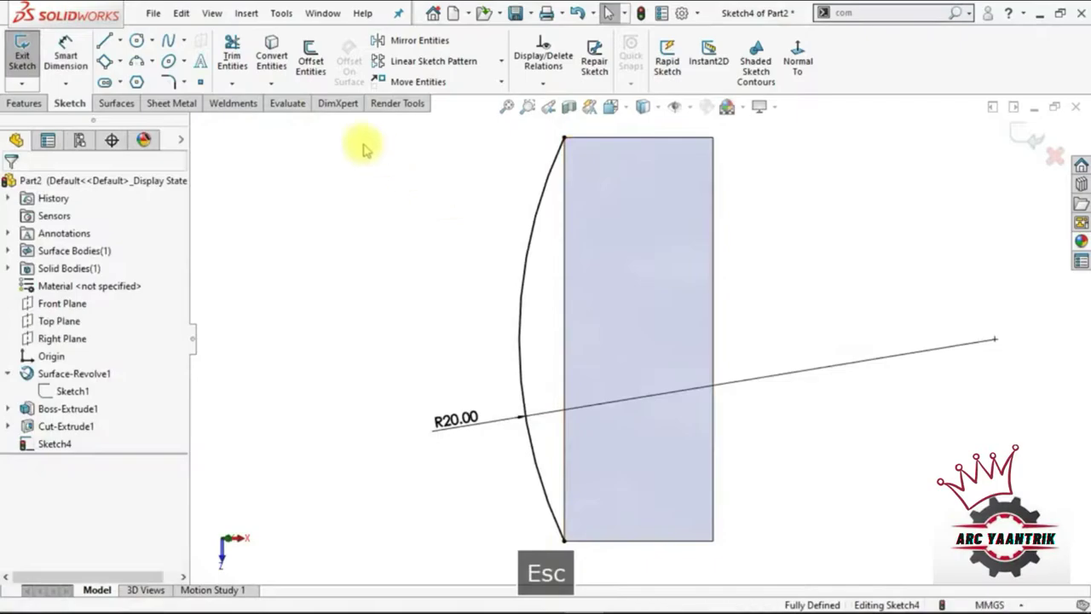
- Convert the block's left edge into Sketch4 and exit the sketch
click(273, 68)
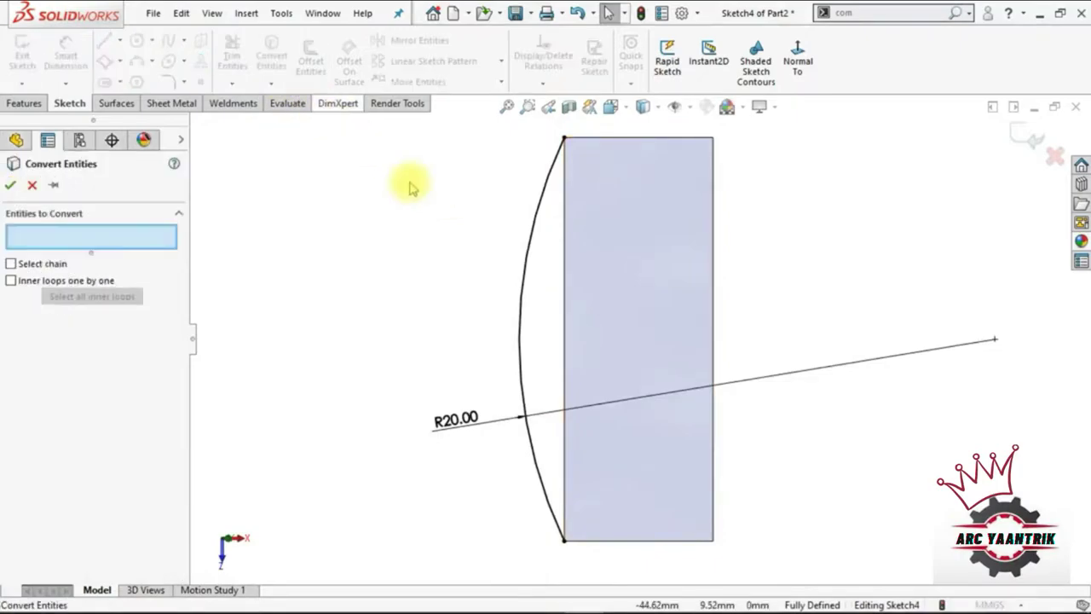
click(566, 273)
click(11, 186)
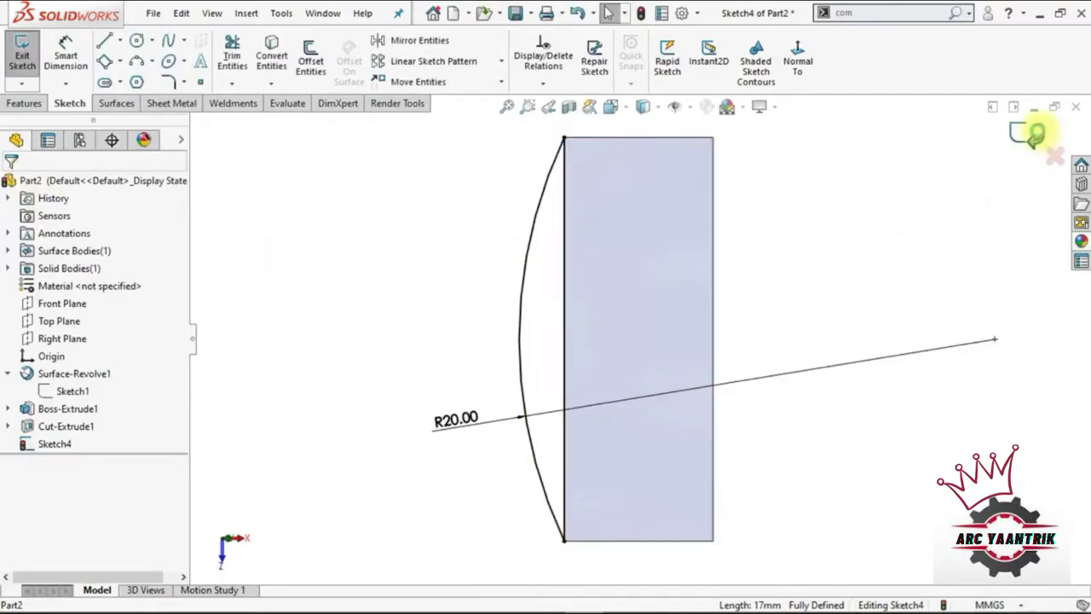
click(1034, 134)
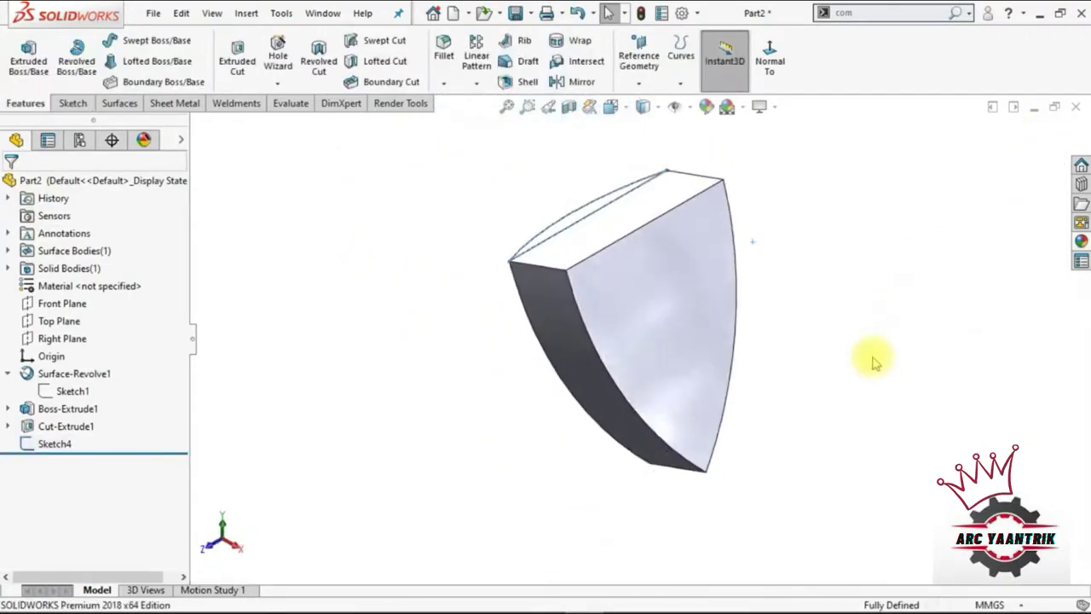
- Create reference Point1 at the intersection of the left arc edge and the lower curved edge
mouse_move(873, 362)
middle_down()
mouse_move(870, 344)
mouse_move(833, 317)
middle_up()
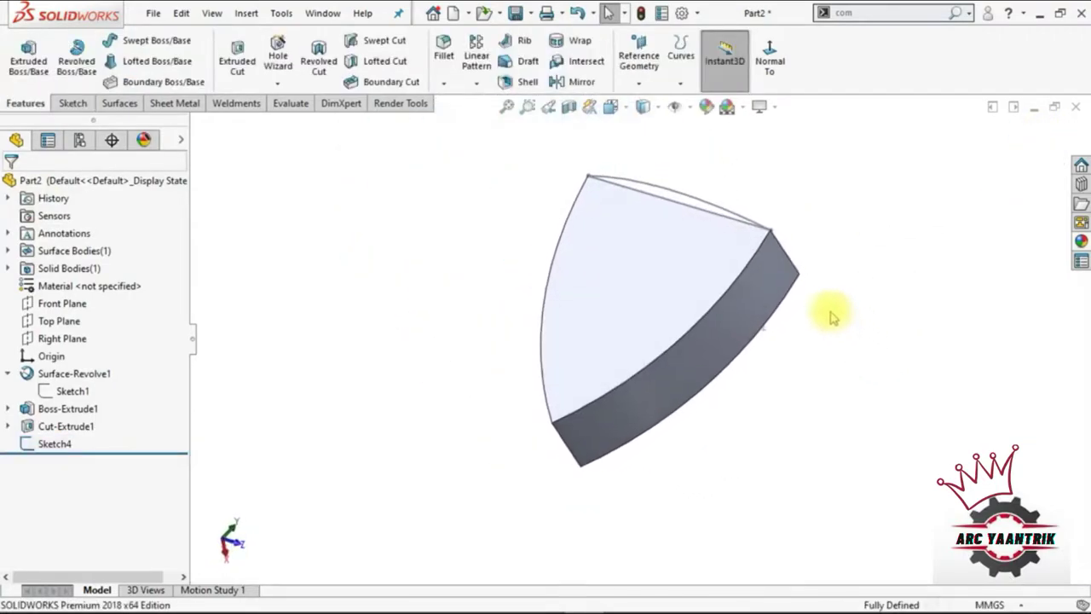
click(639, 83)
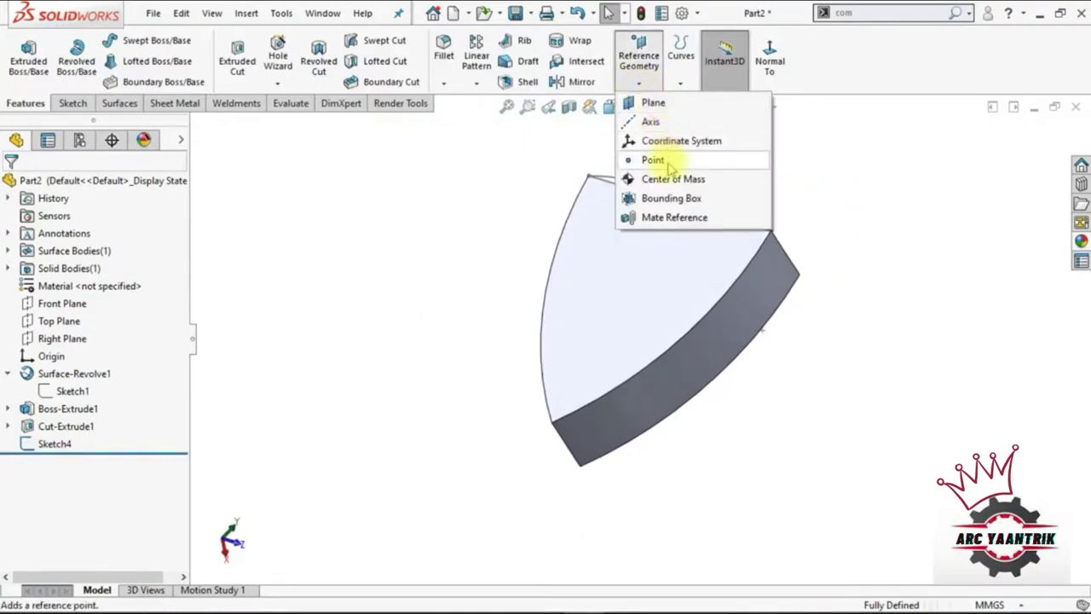
click(653, 161)
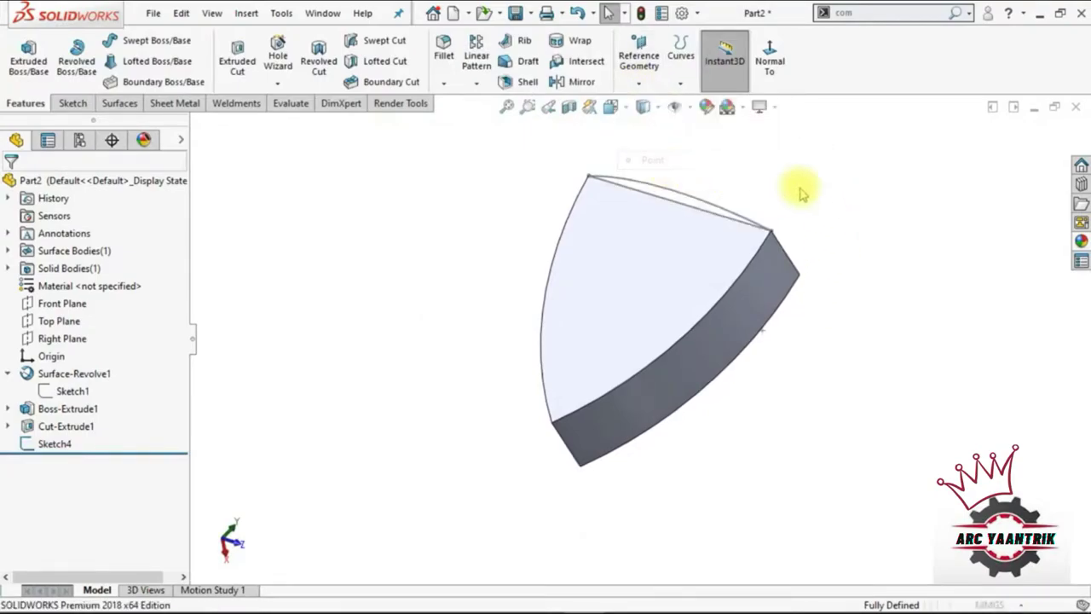
click(573, 223)
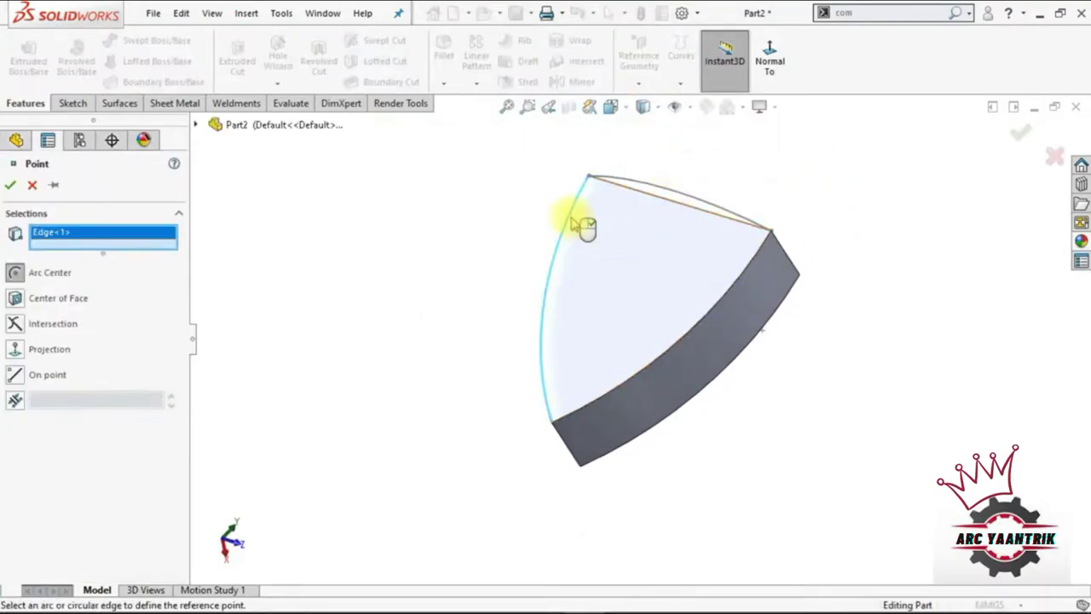
click(726, 301)
scroll(566, 411, up, 3)
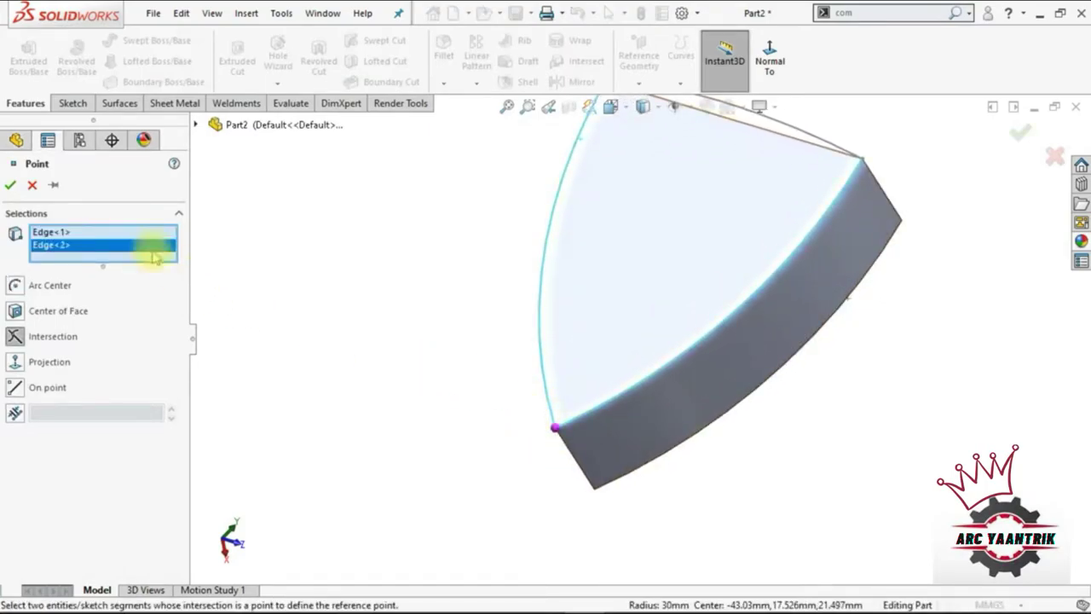
click(11, 191)
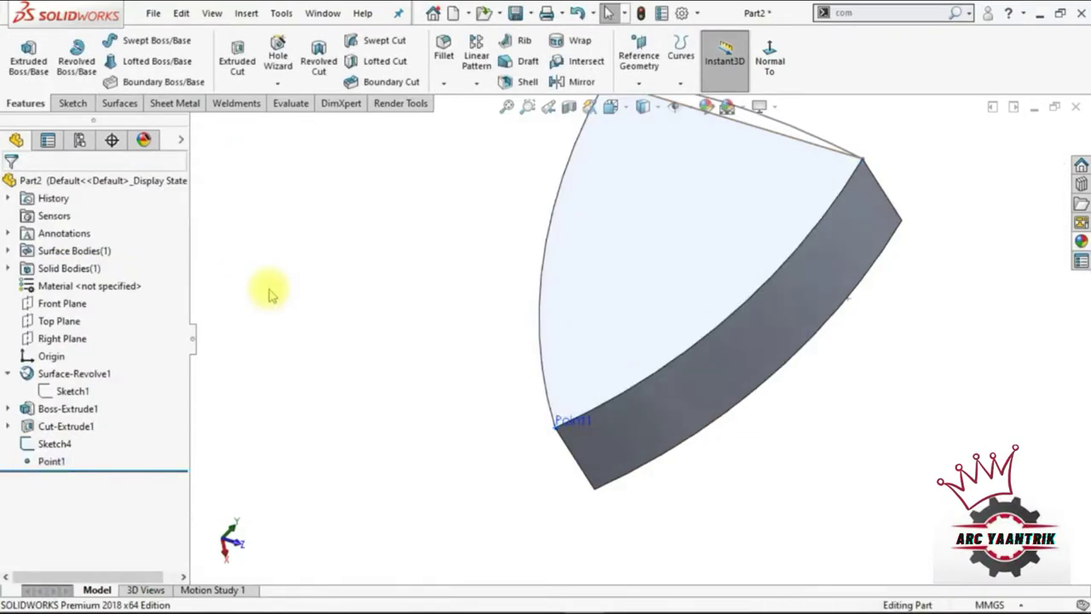
scroll(271, 294, up, 3)
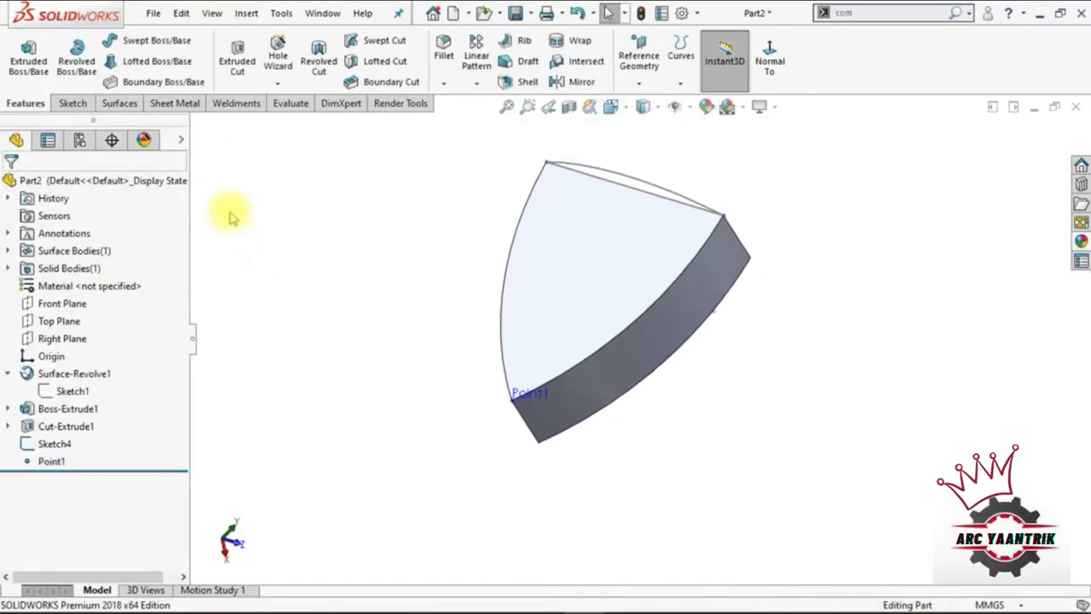
- Loft from Sketch4 to Point1, guided by the left and lower curved edges
click(149, 62)
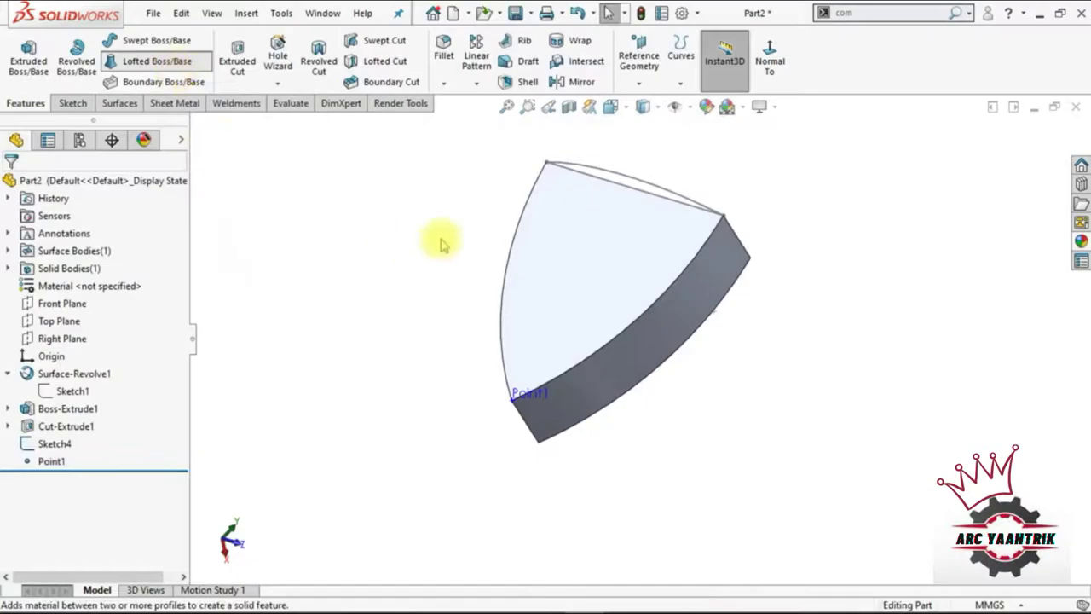
click(626, 188)
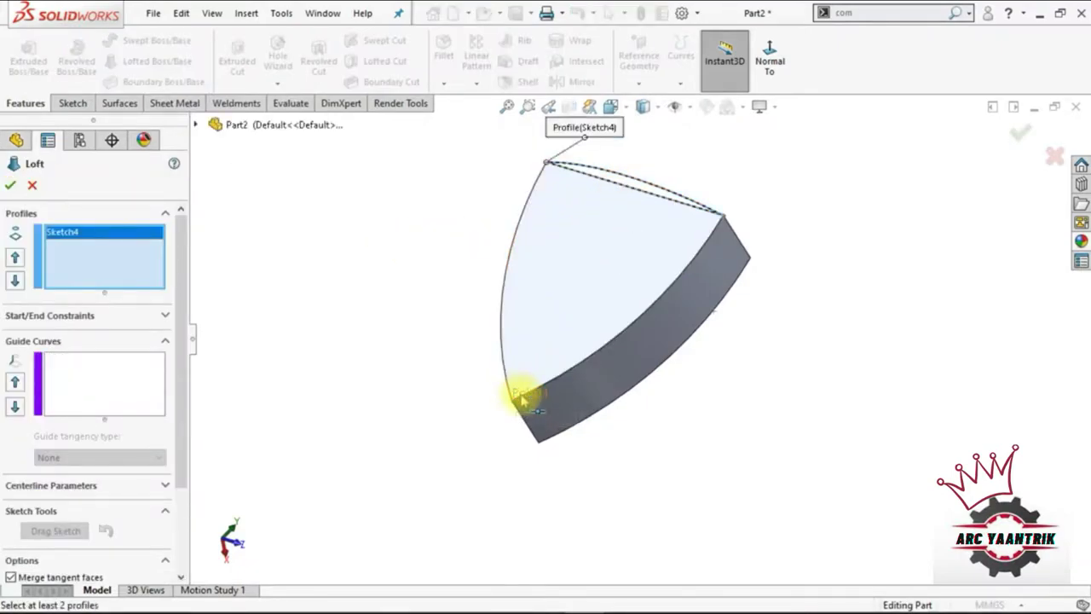
click(515, 395)
click(134, 388)
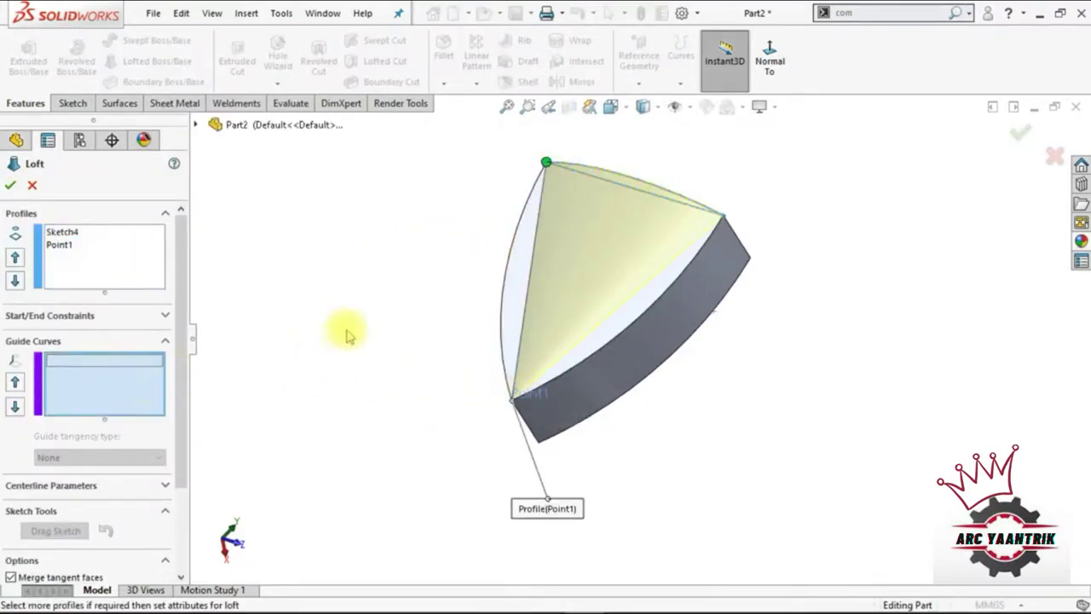
click(503, 270)
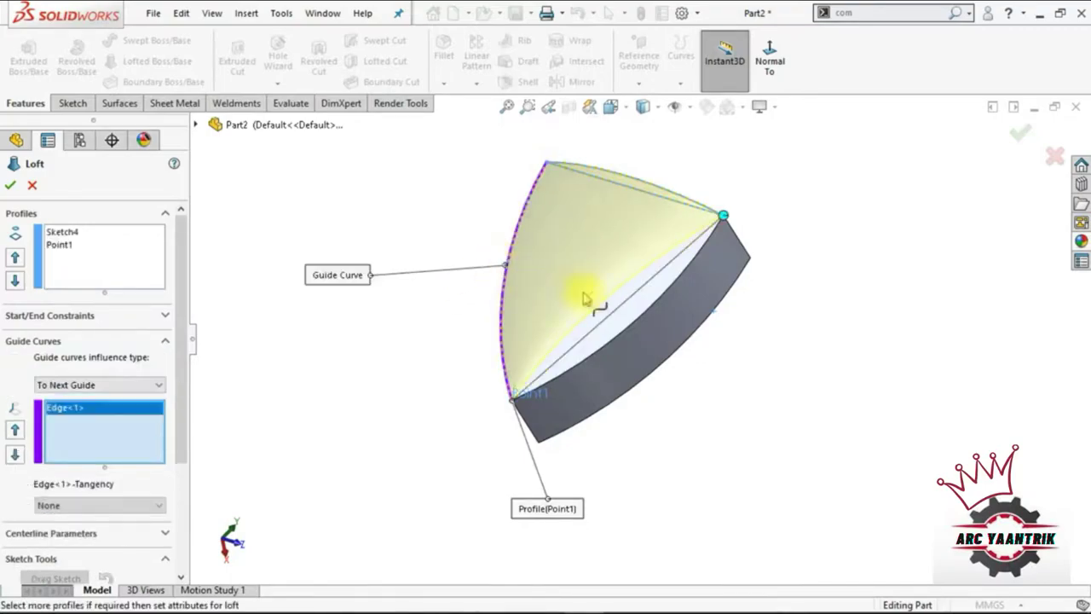
click(646, 324)
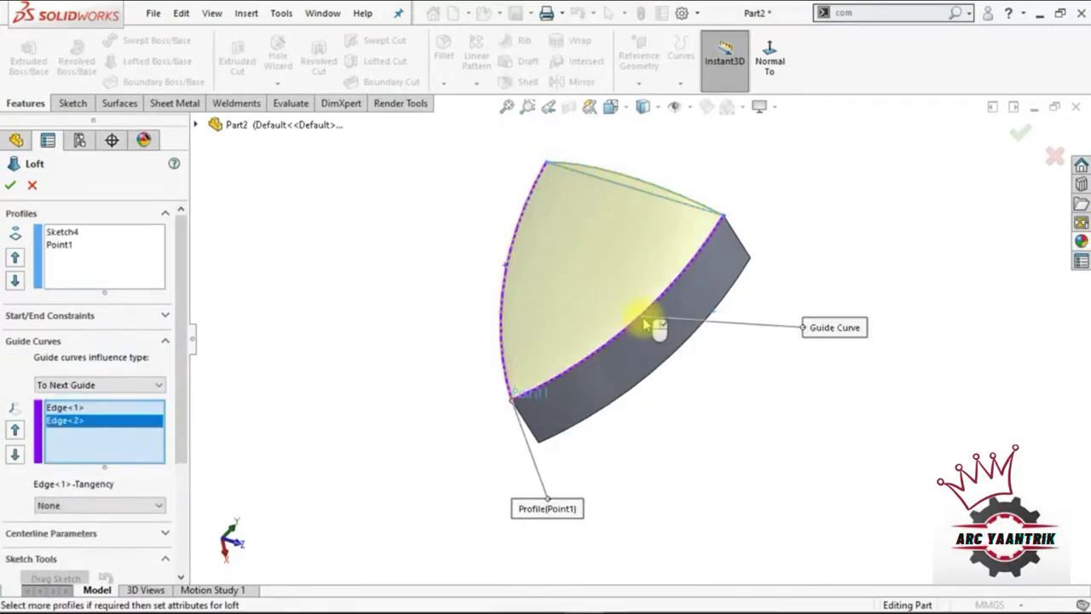
click(11, 186)
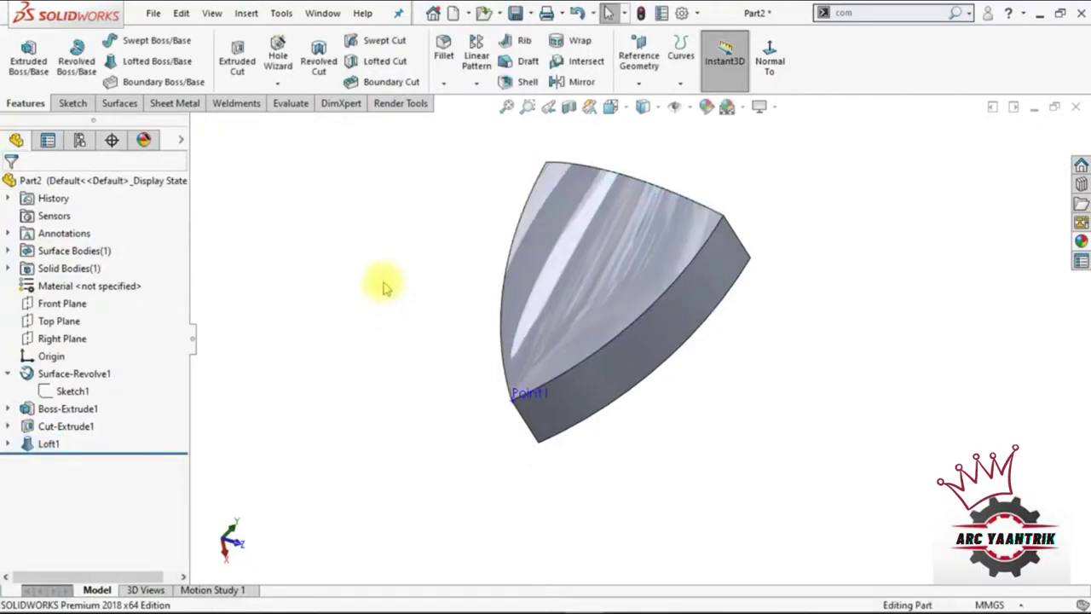
- Turn the view toward the curved face and set the fillet radius to 2 mm
middle_drag(219, 451, 535, 381)
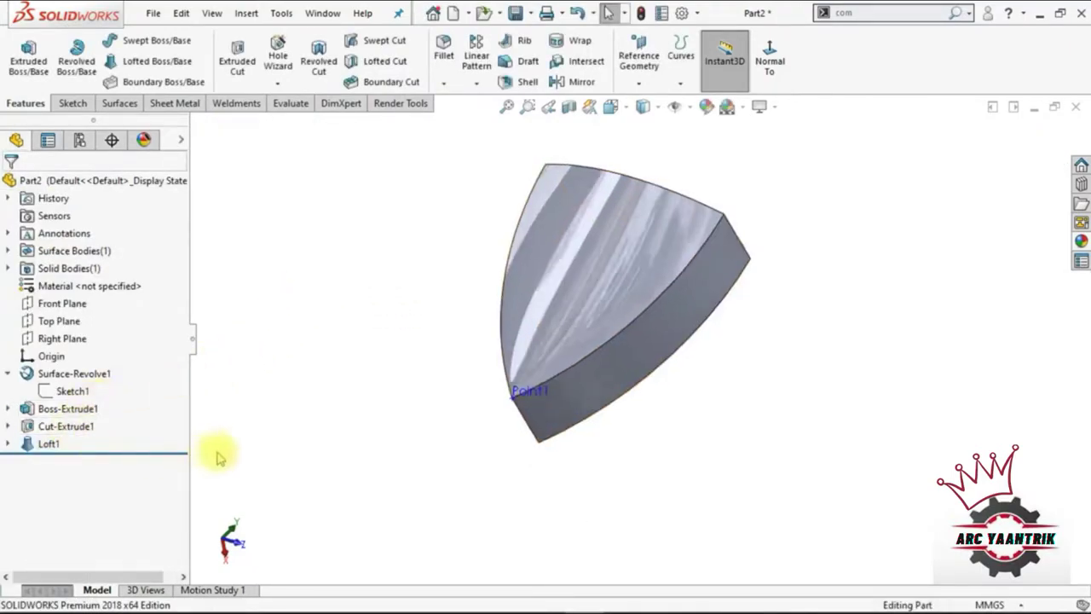
click(546, 341)
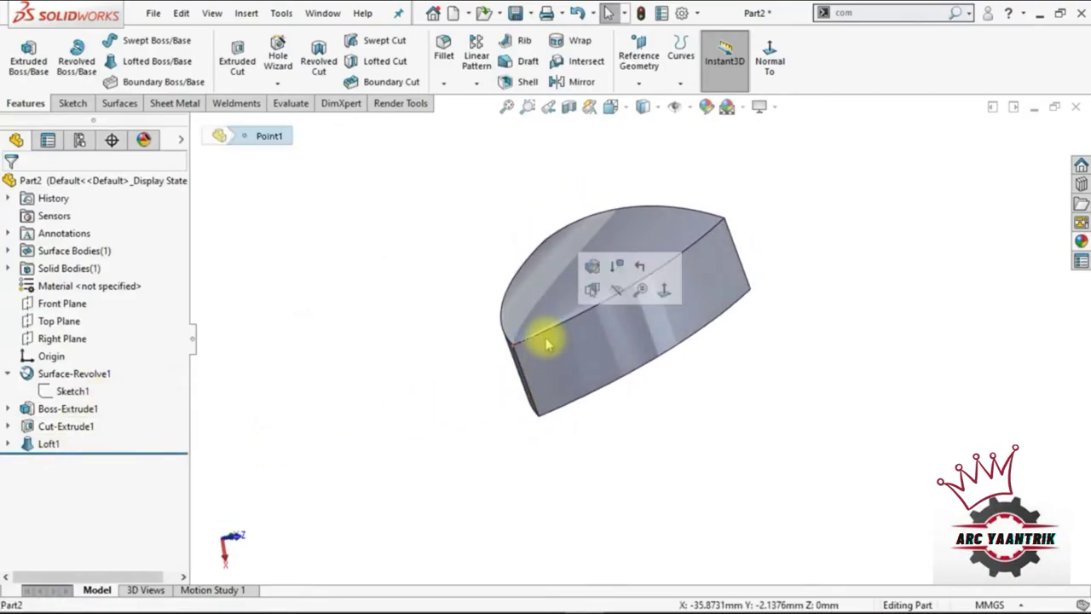
click(392, 322)
key(Down)
key(Down)
key(Down)
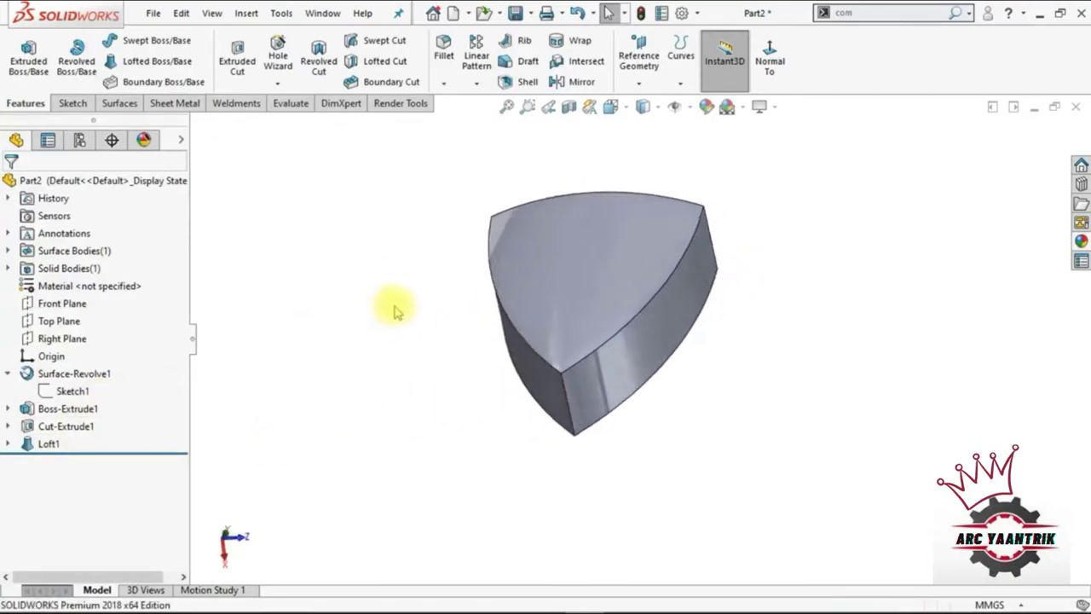
key(Right)
key(Right)
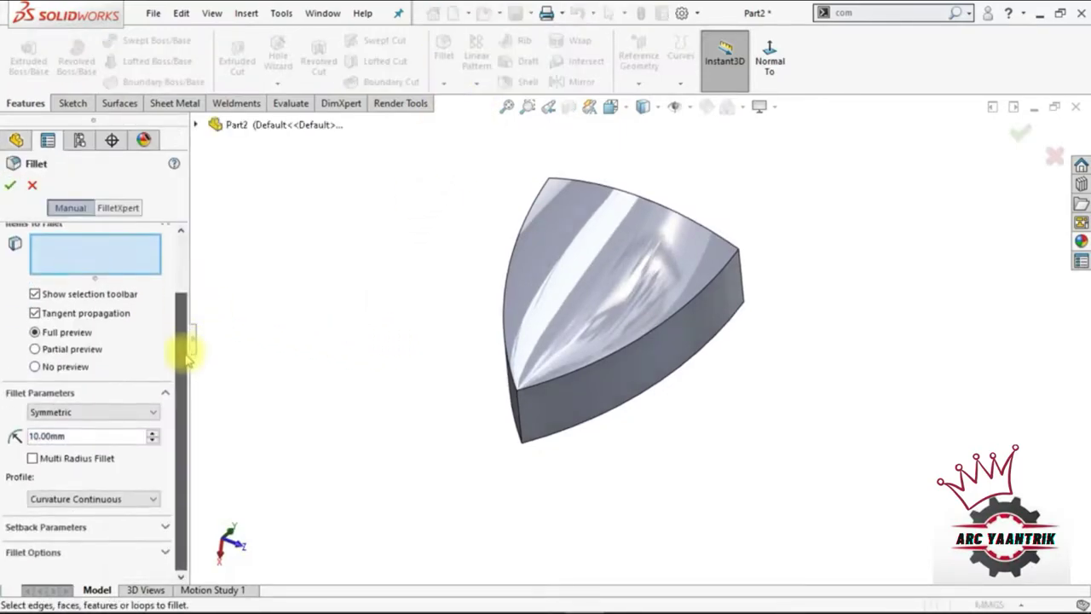
drag(182, 288, 182, 349)
double_click(91, 437)
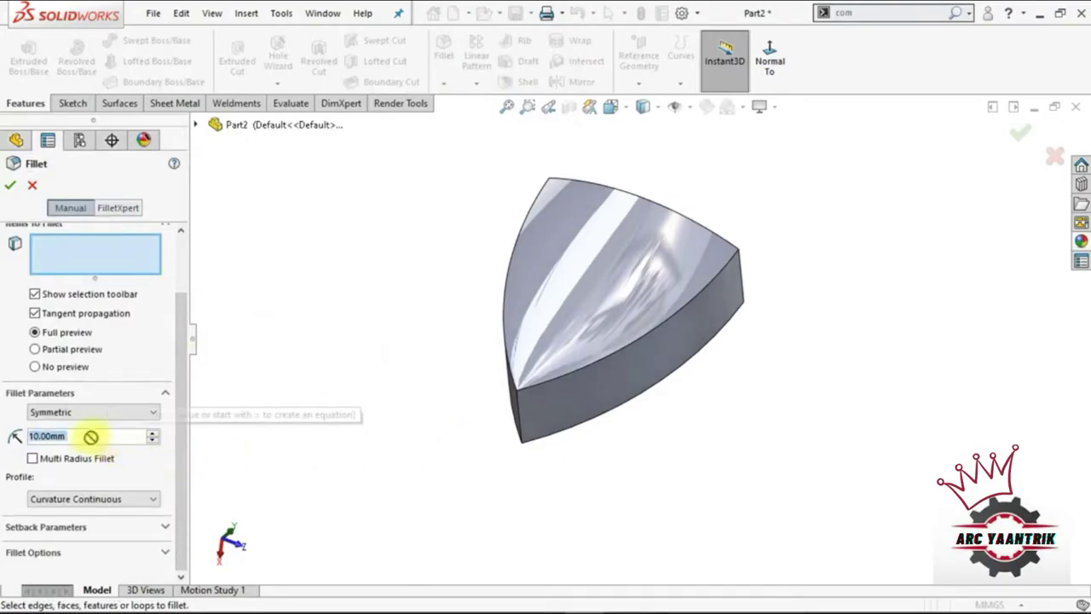
text(2)
key(Return)
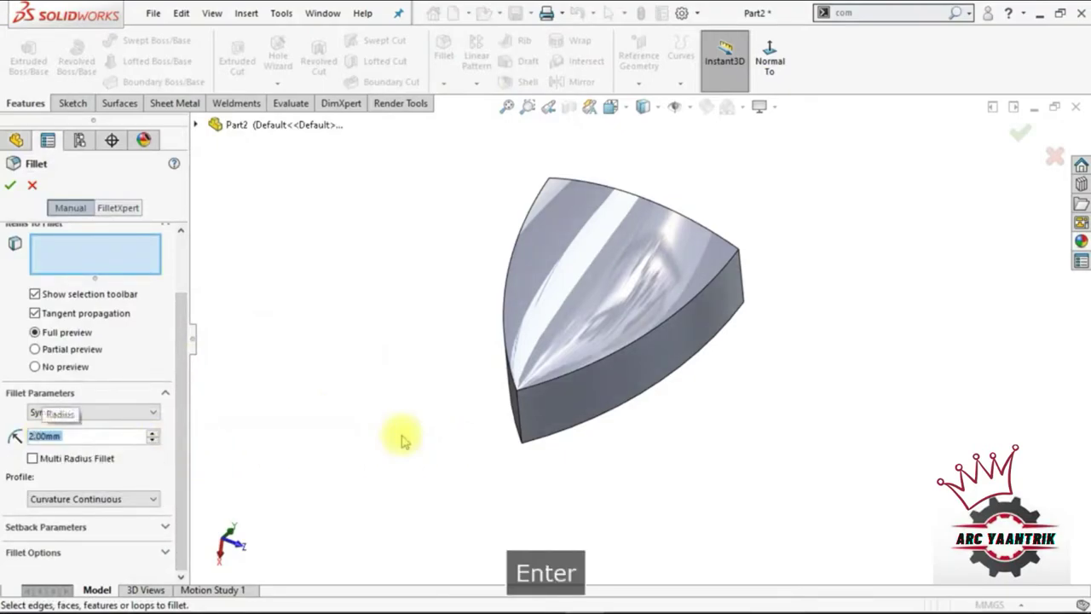
- Switch the profile to Conic Rho with rho 0.65, select the lower tip edge, and apply Fillet1
click(145, 508)
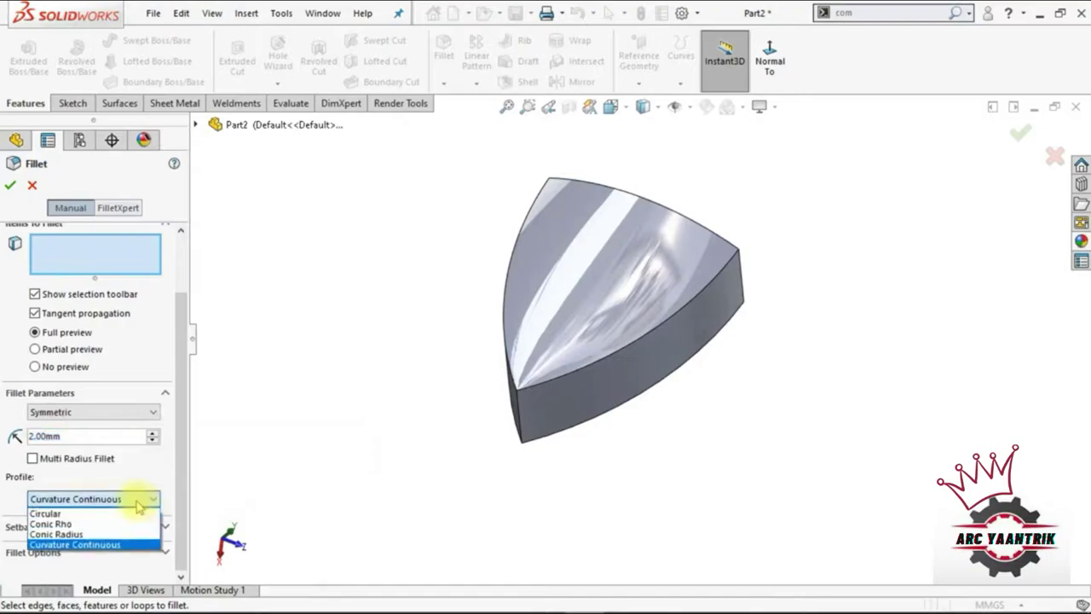
click(115, 522)
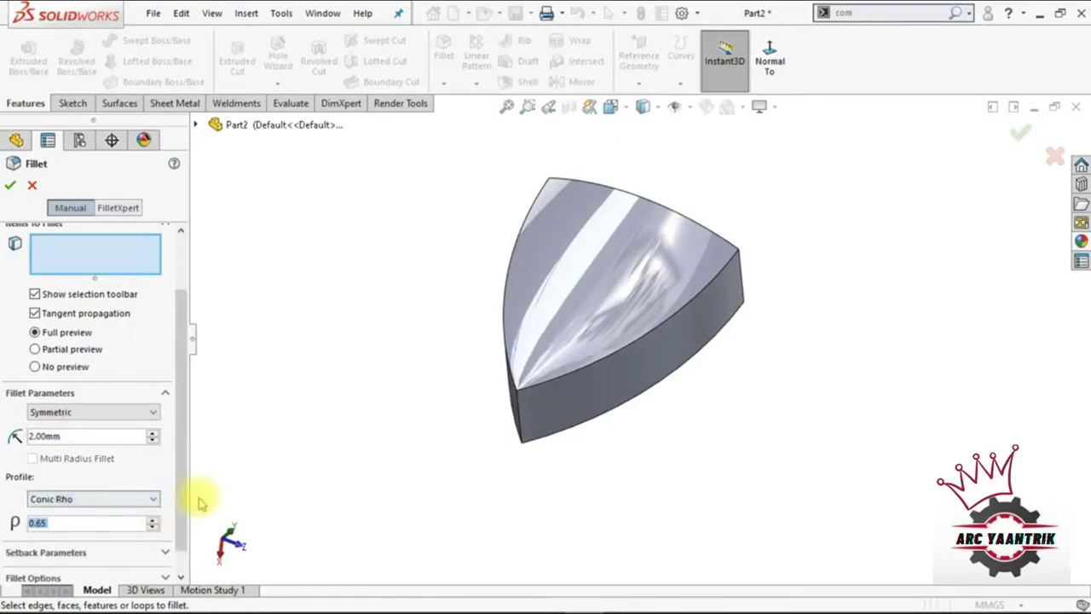
click(124, 520)
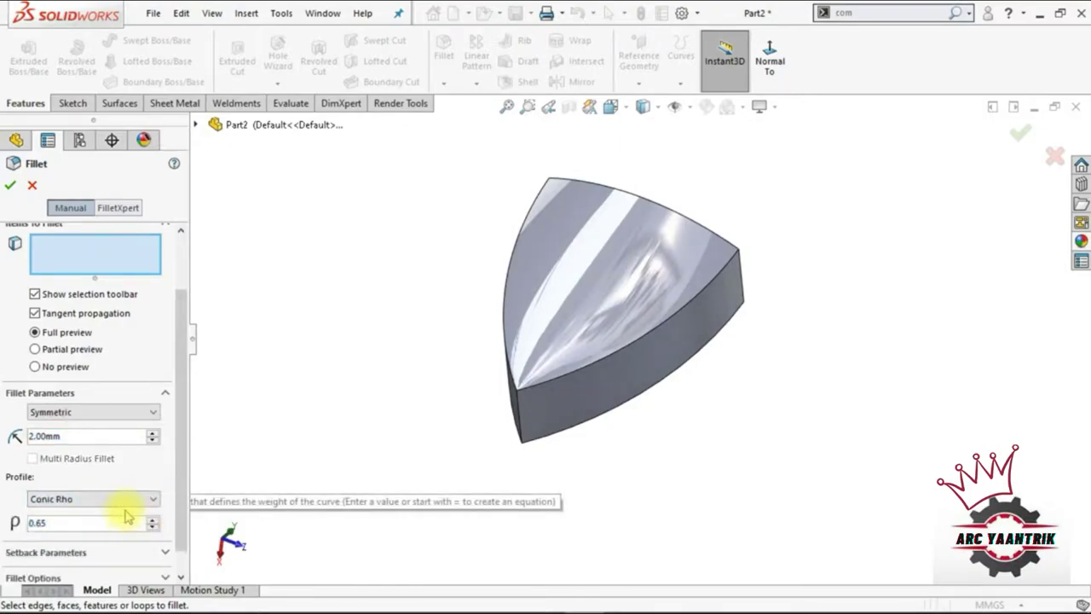
key(BackSpace)
text(5)
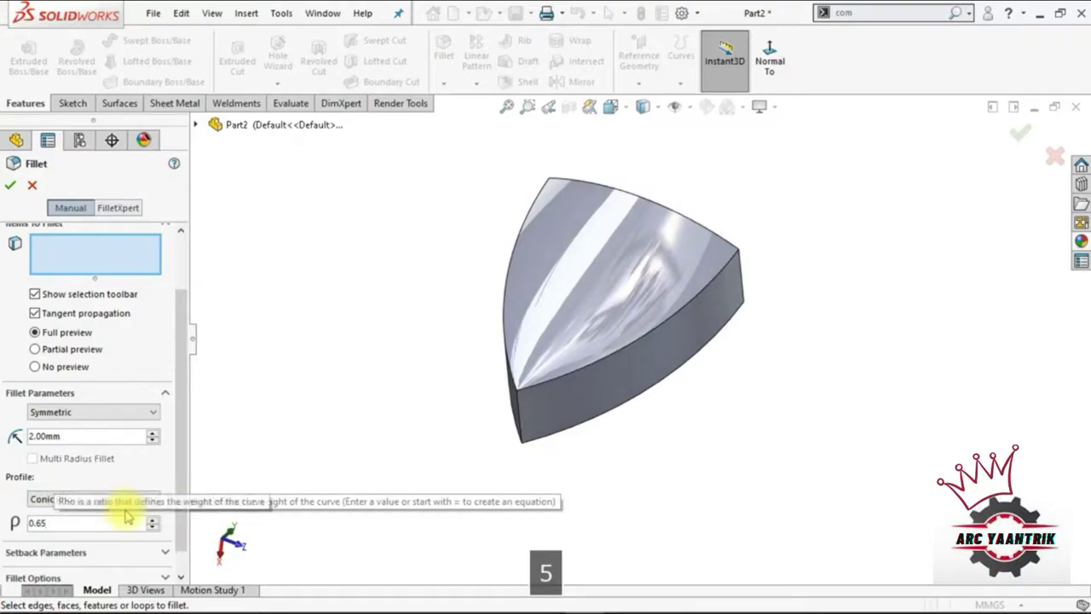
scroll(554, 430, down, 2)
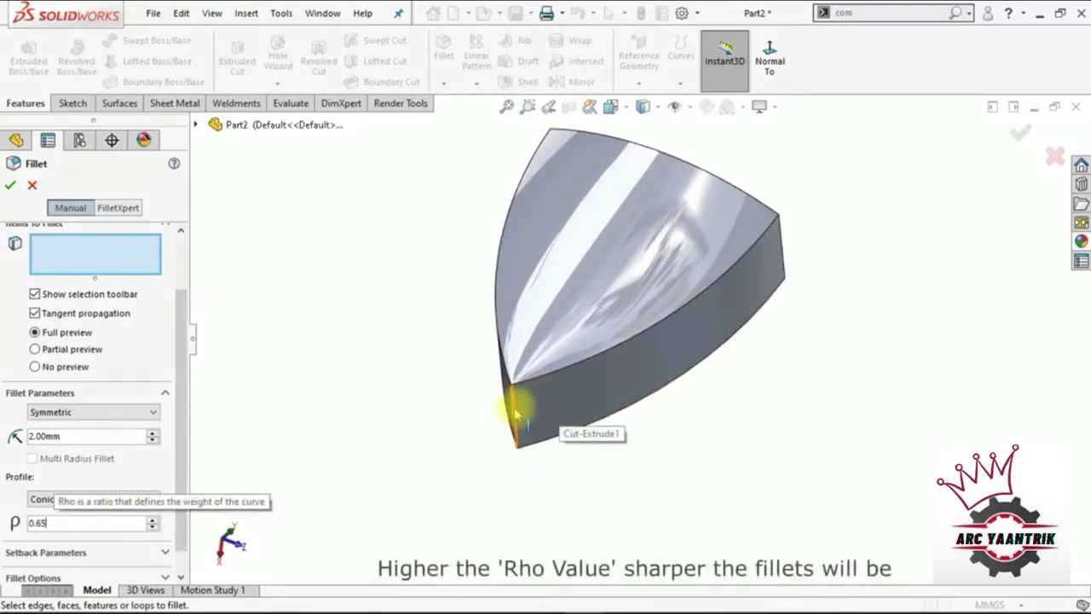
click(516, 413)
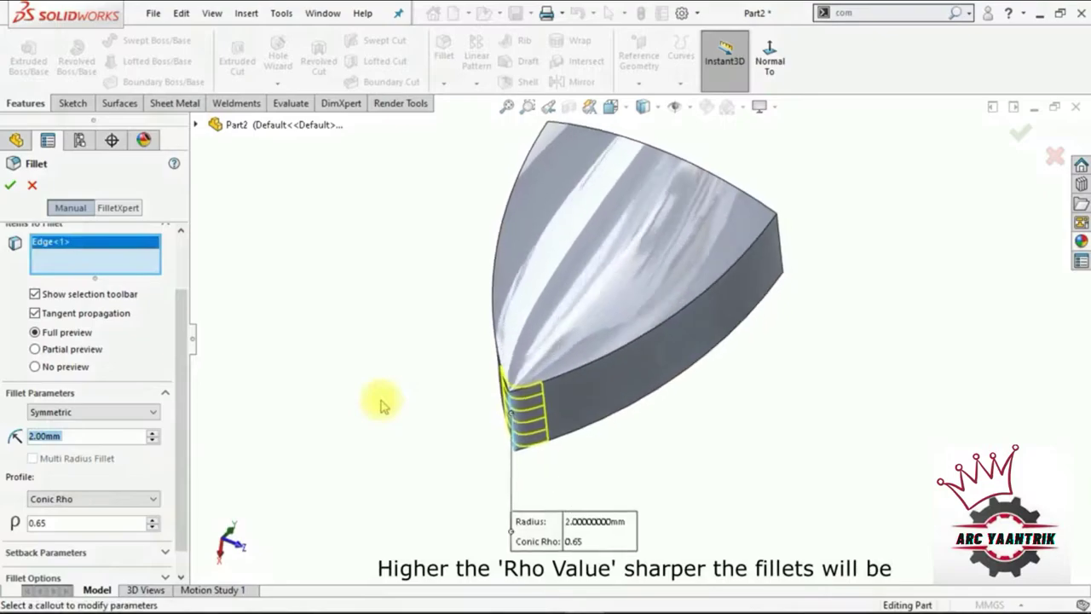
click(10, 185)
key(ctrl+3)
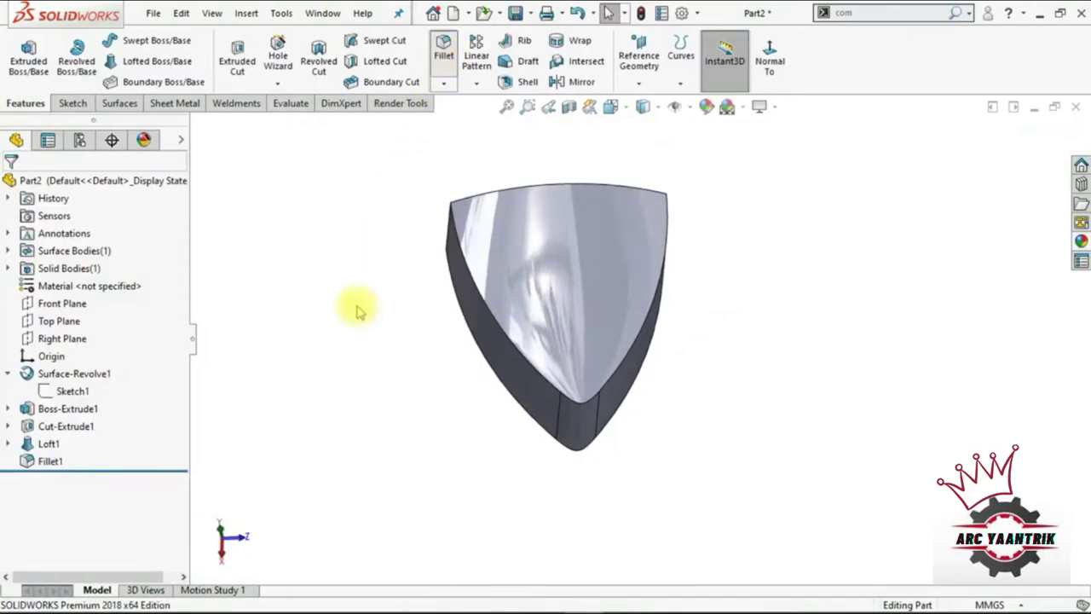
key(Return)
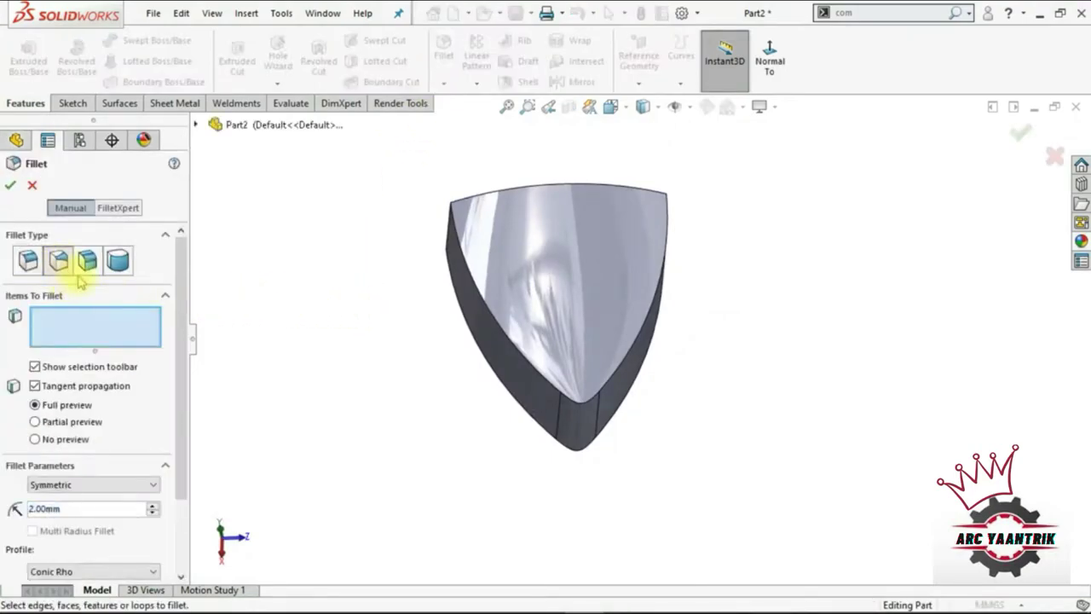
- Make a variable-size Curvature Continuous fillet on the left curved edge, 0.5 mm at its lower end
click(67, 266)
drag(181, 437, 182, 505)
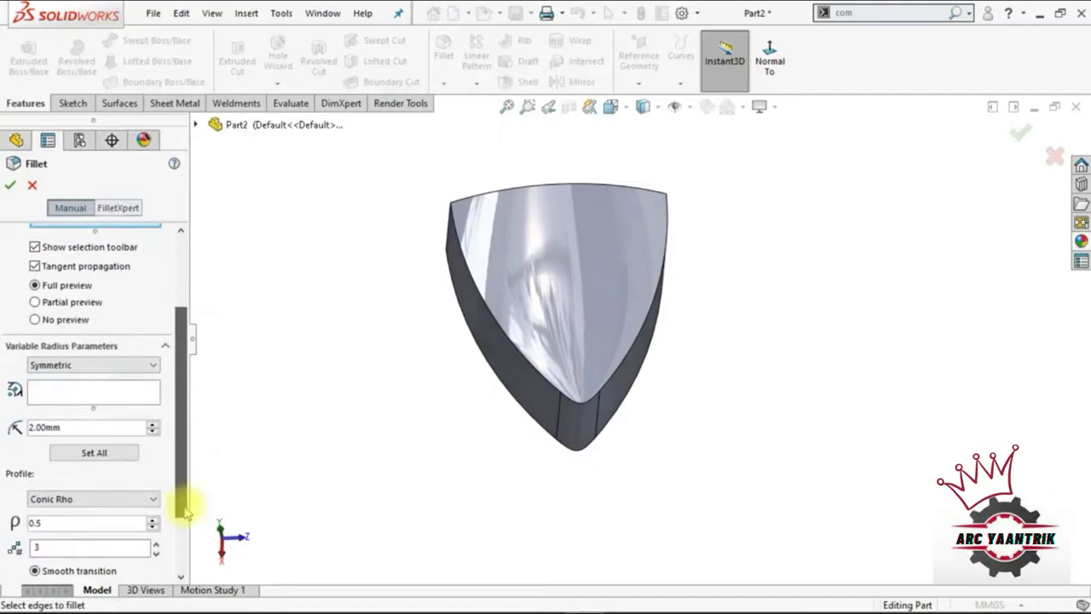
click(109, 500)
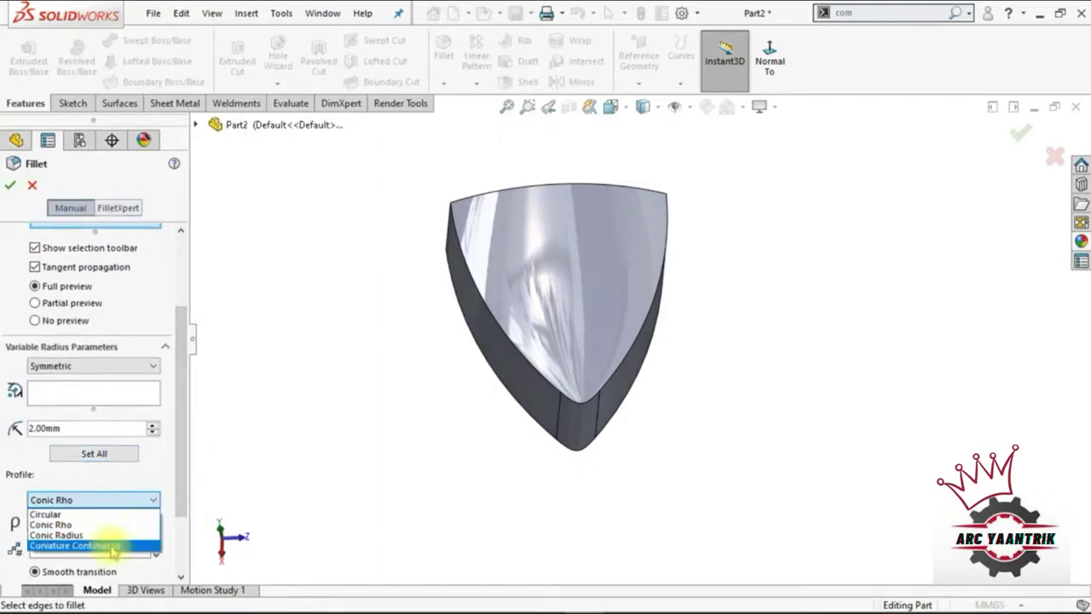
click(111, 545)
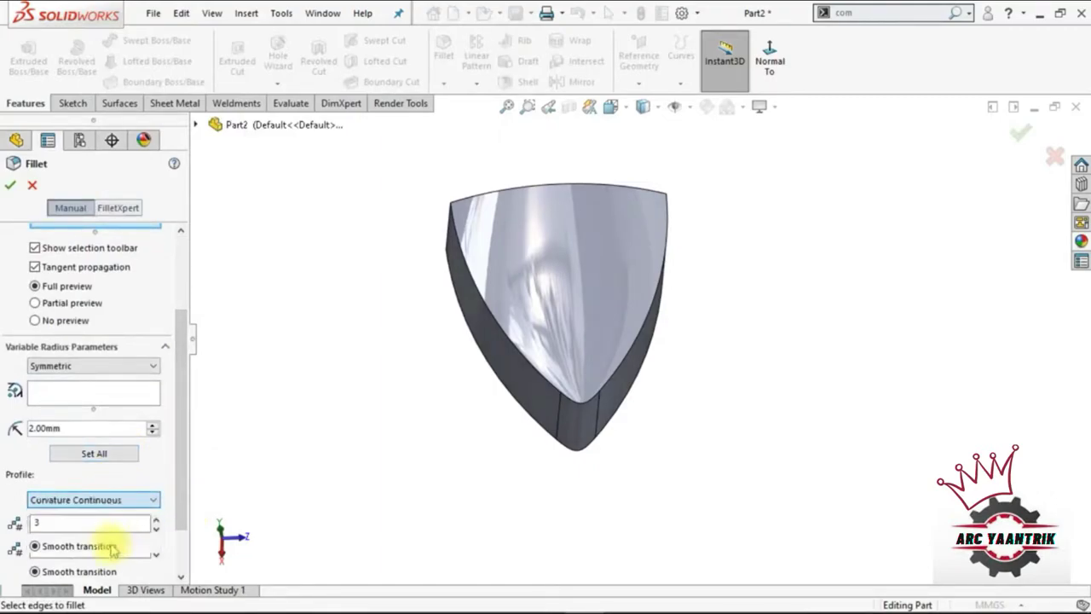
click(503, 335)
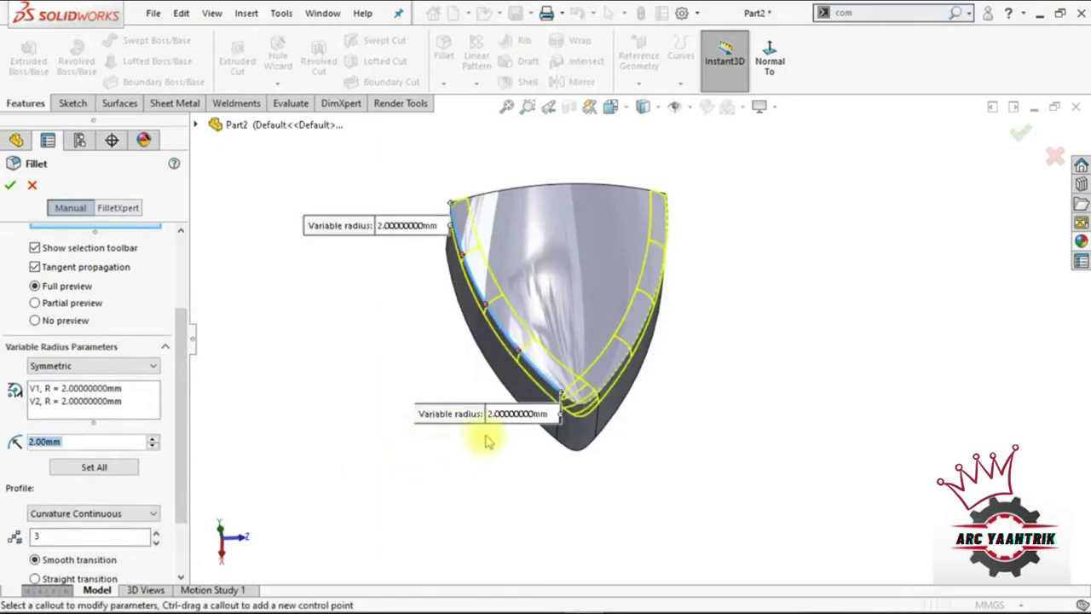
click(503, 416)
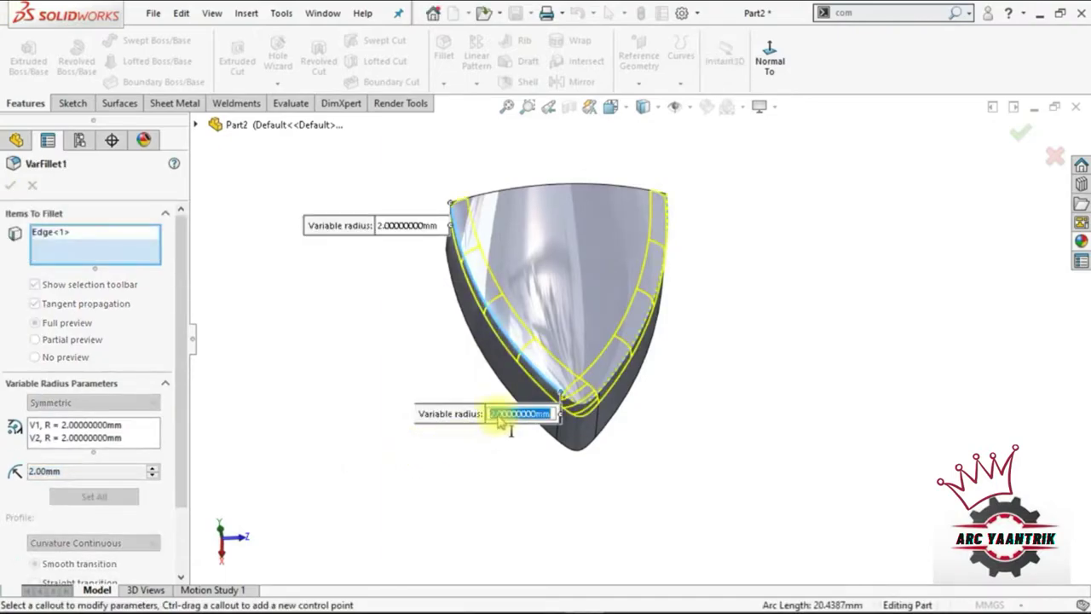
text(5)
key(Return)
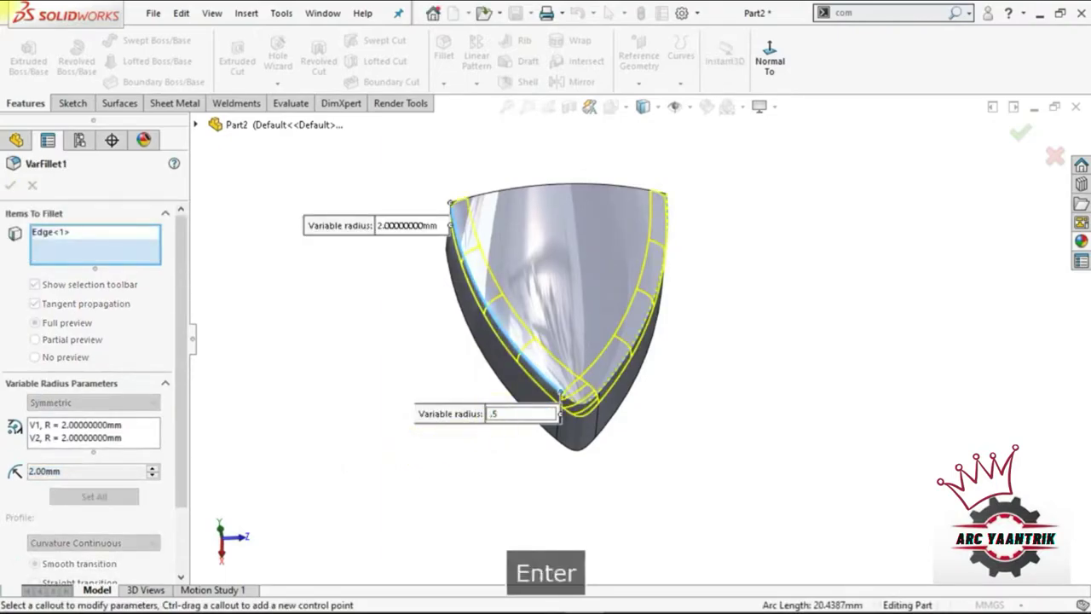
- Add the right curved edge with 2 mm at its top, use a Straight transition, and apply VarFillet1
click(636, 358)
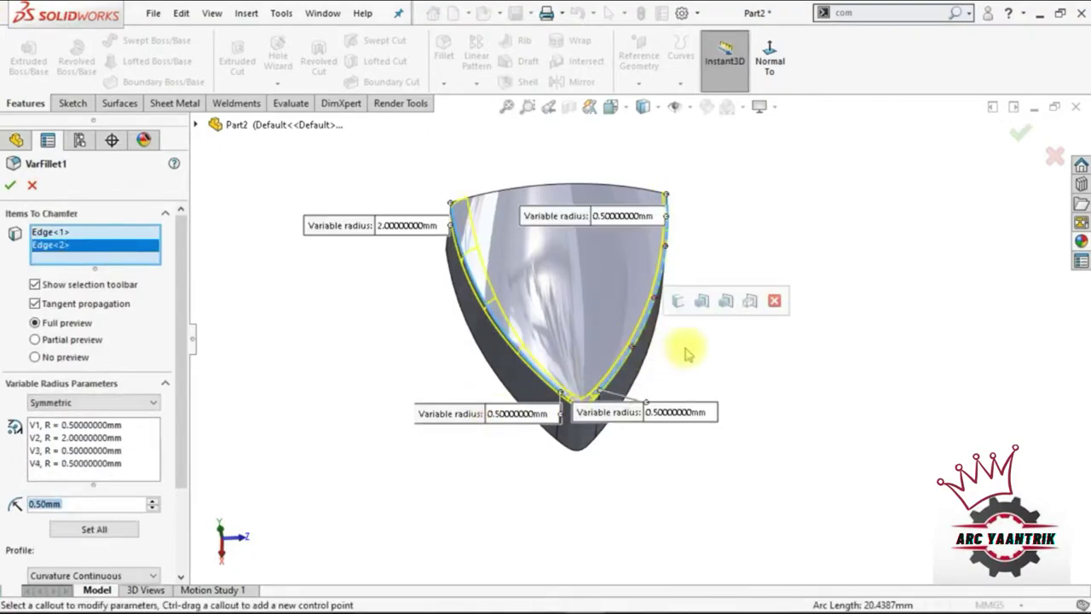
click(614, 218)
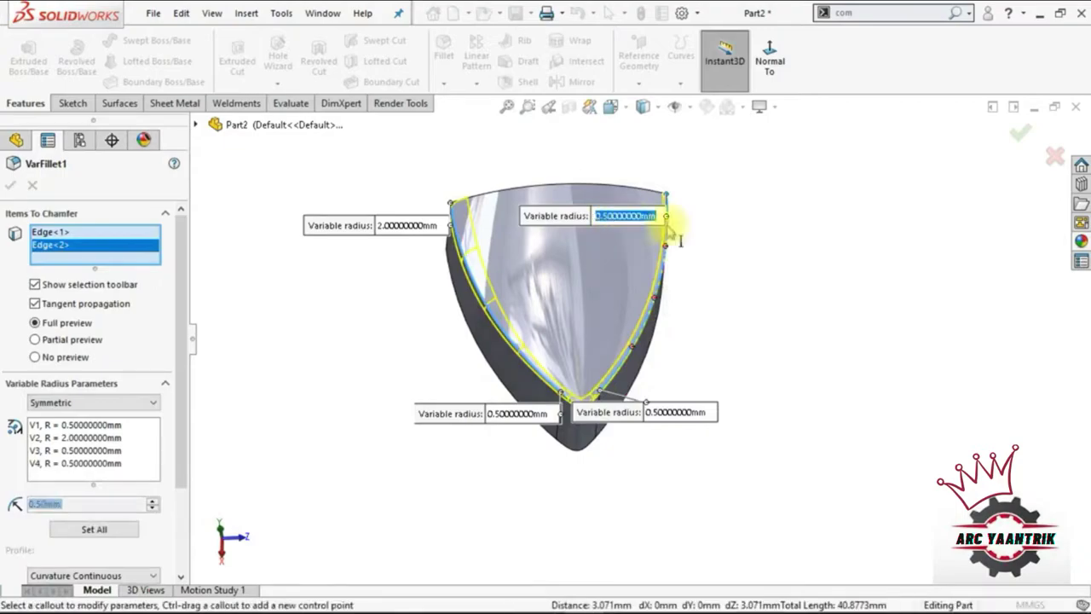
key(Return)
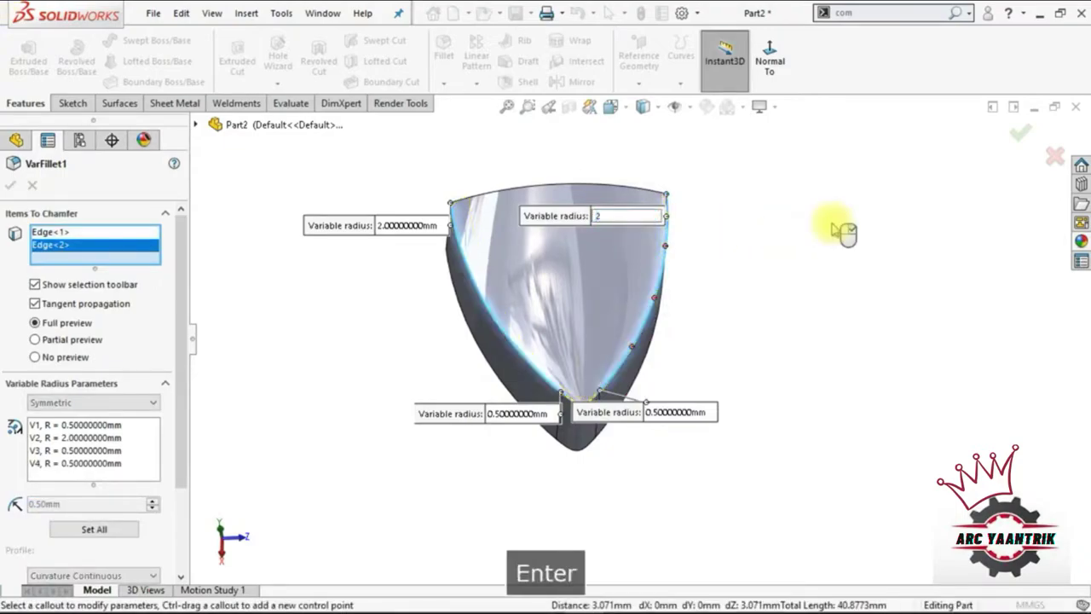
scroll(179, 381, down, 3)
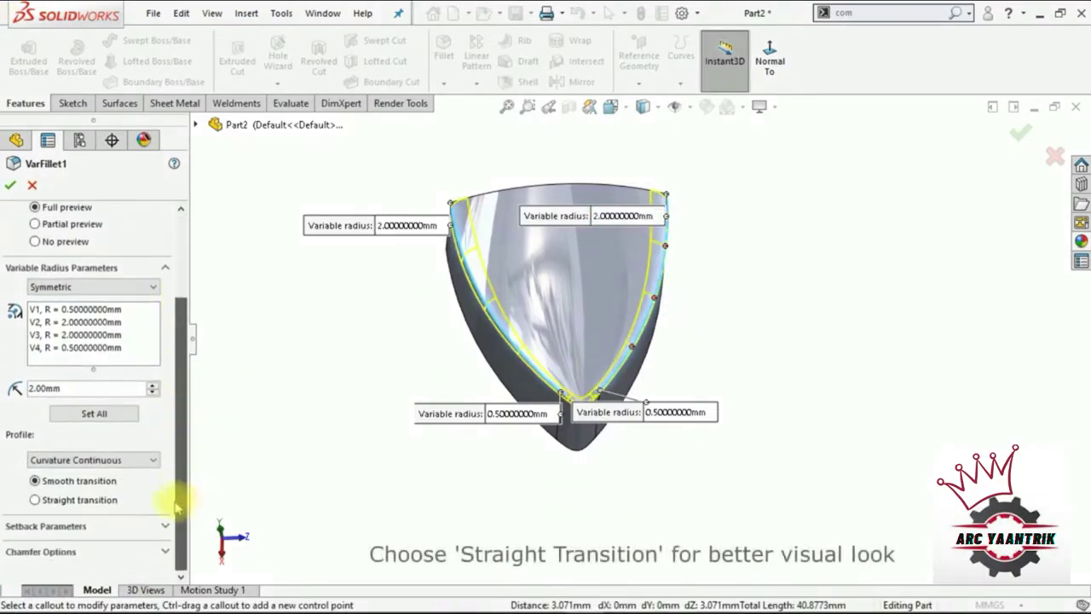
click(103, 500)
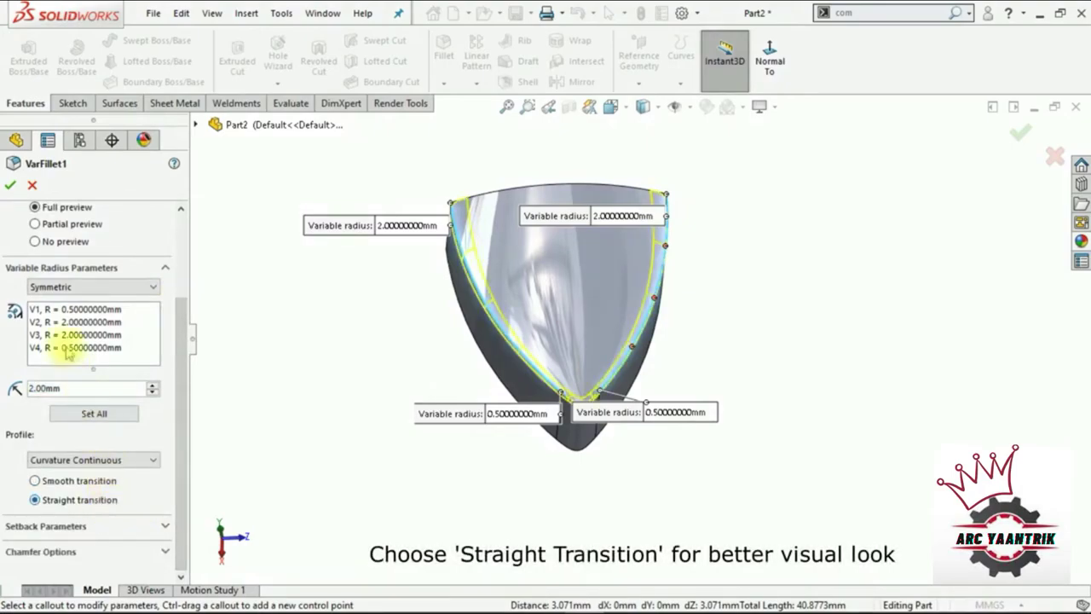
click(11, 187)
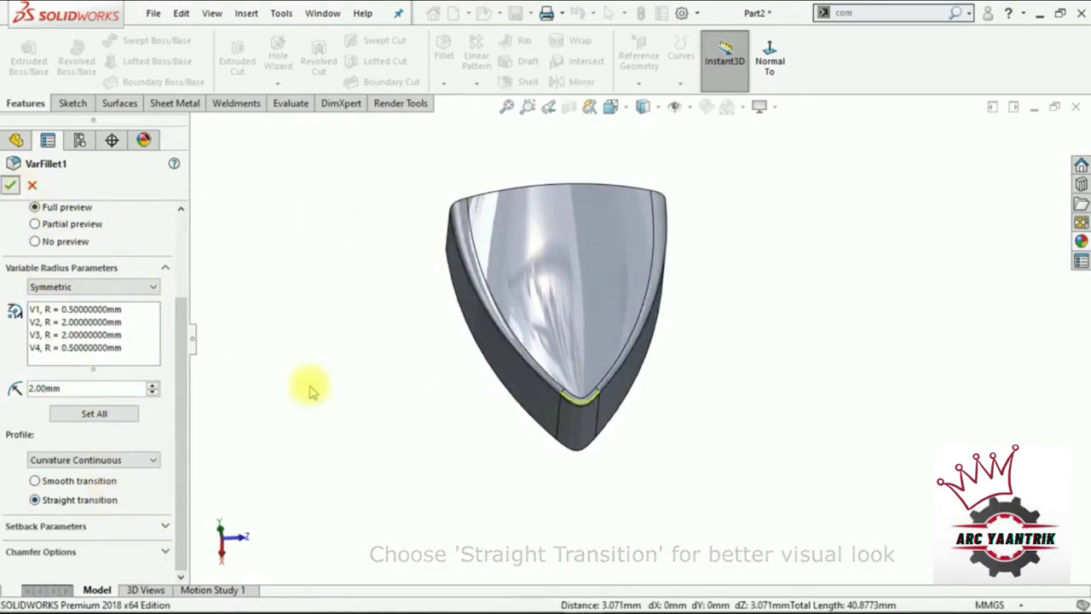
key(Left)
key(Left)
key(Left)
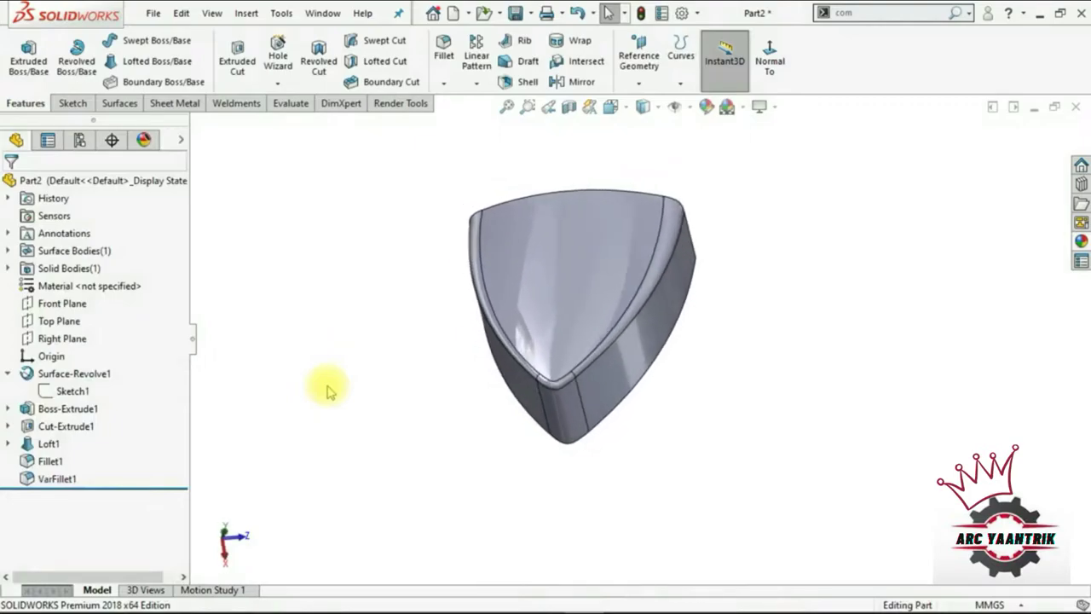
key(Left)
- Return to isometric view and show Sketch1 with its spline path
key(ctrl+7)
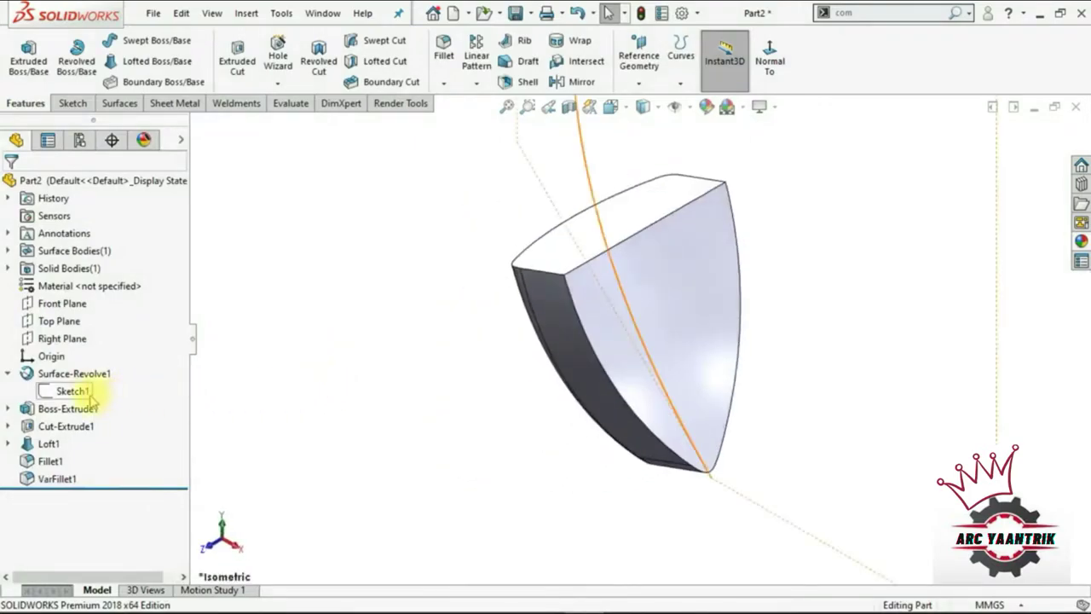
click(73, 390)
click(108, 369)
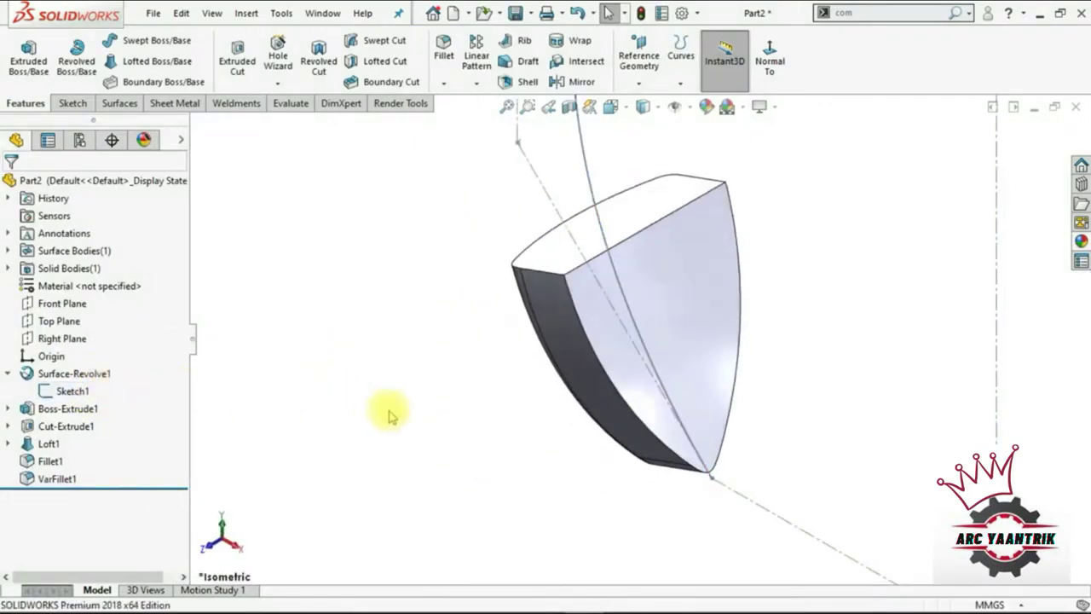
scroll(535, 412, up, 3)
scroll(566, 395, up, 2)
scroll(587, 395, up, 1)
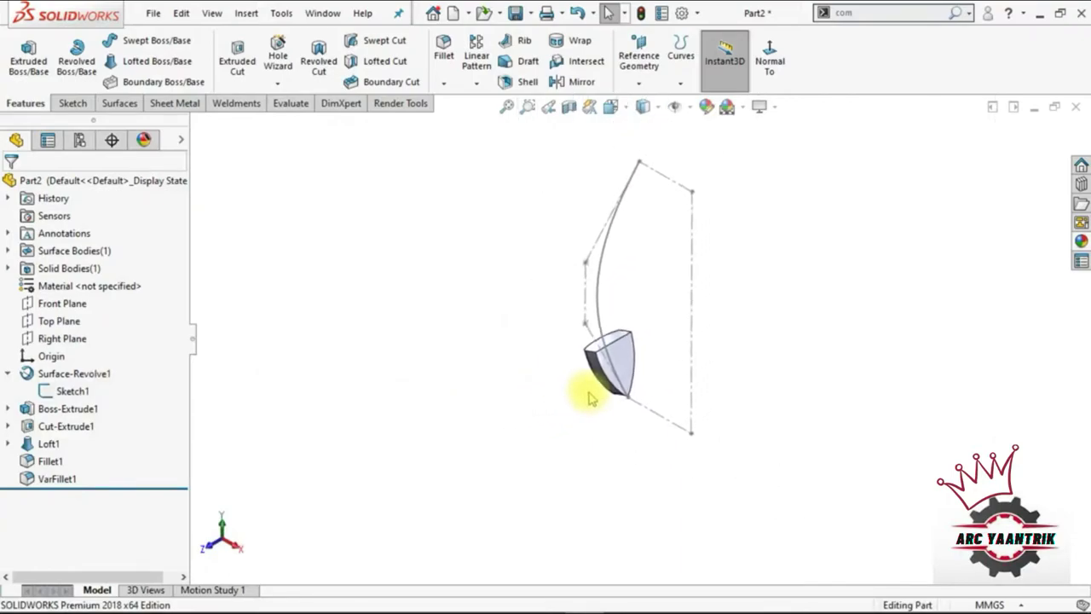
- Create a Curve Driven Pattern of 16 instances along the spline, patterning the filleted scale body
click(477, 82)
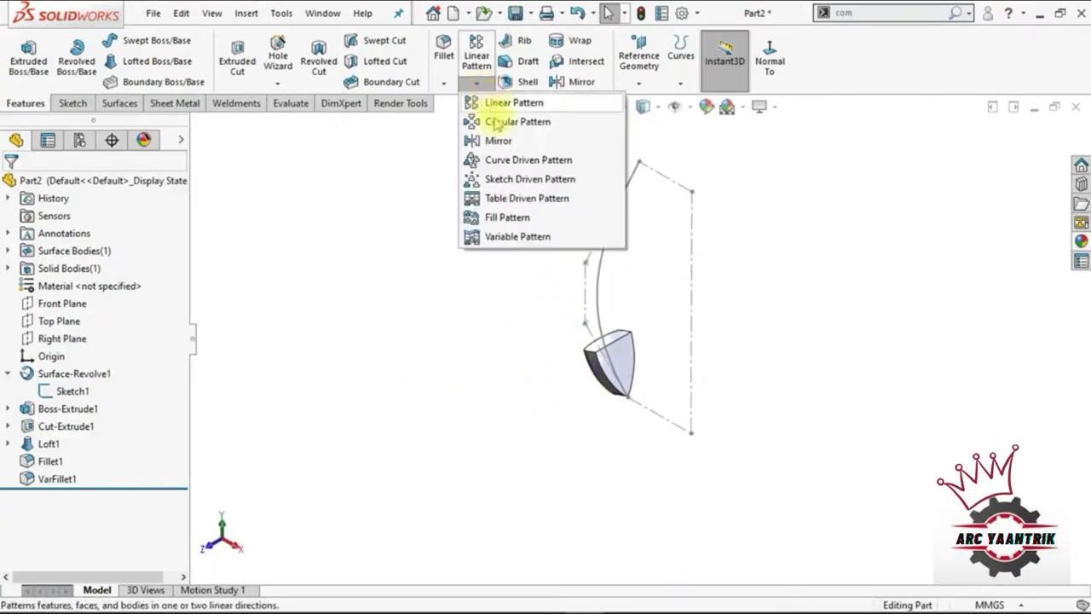
click(503, 162)
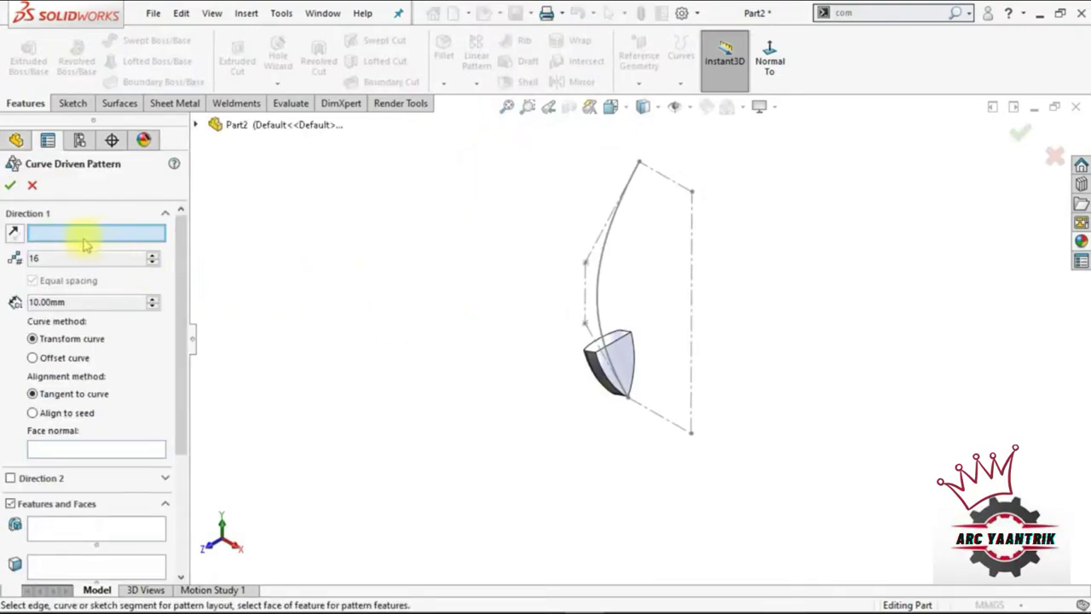
click(607, 263)
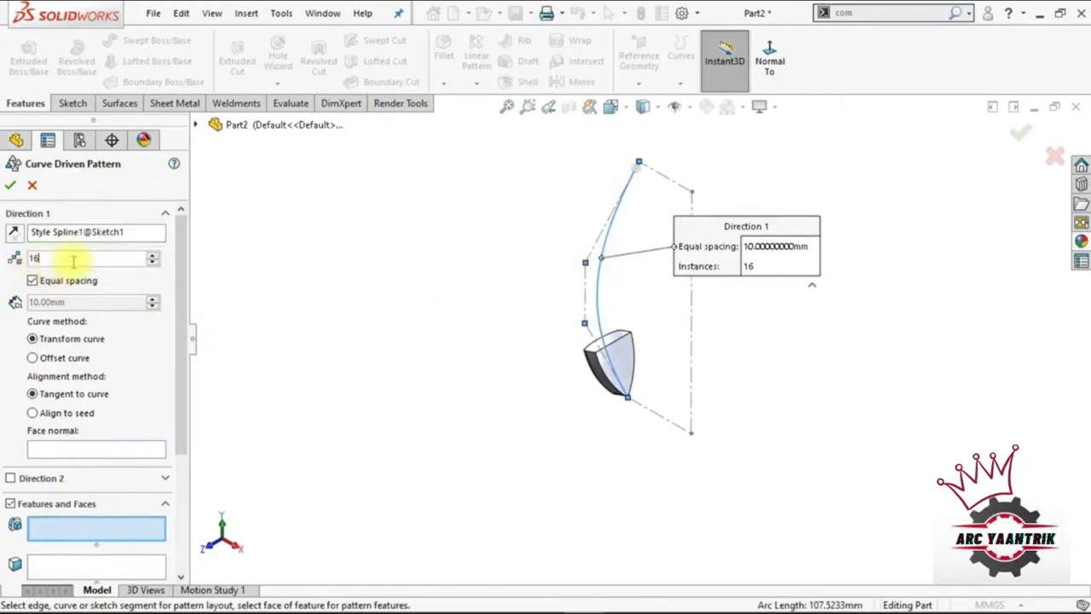
key(BackSpace)
key(BackSpace)
text(16)
key(Return)
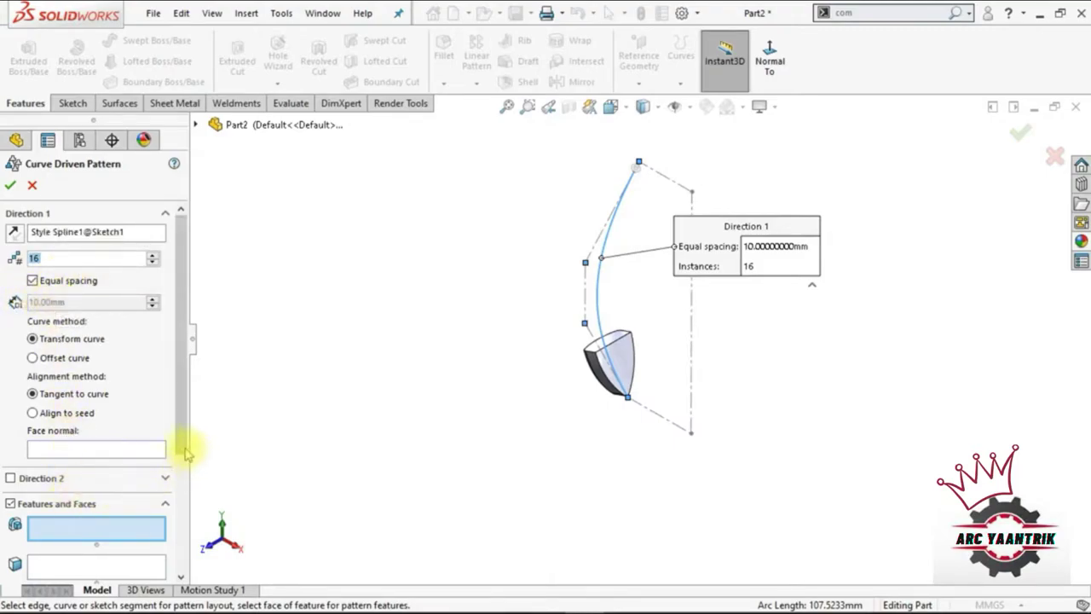
scroll(186, 453, down, 3)
click(13, 501)
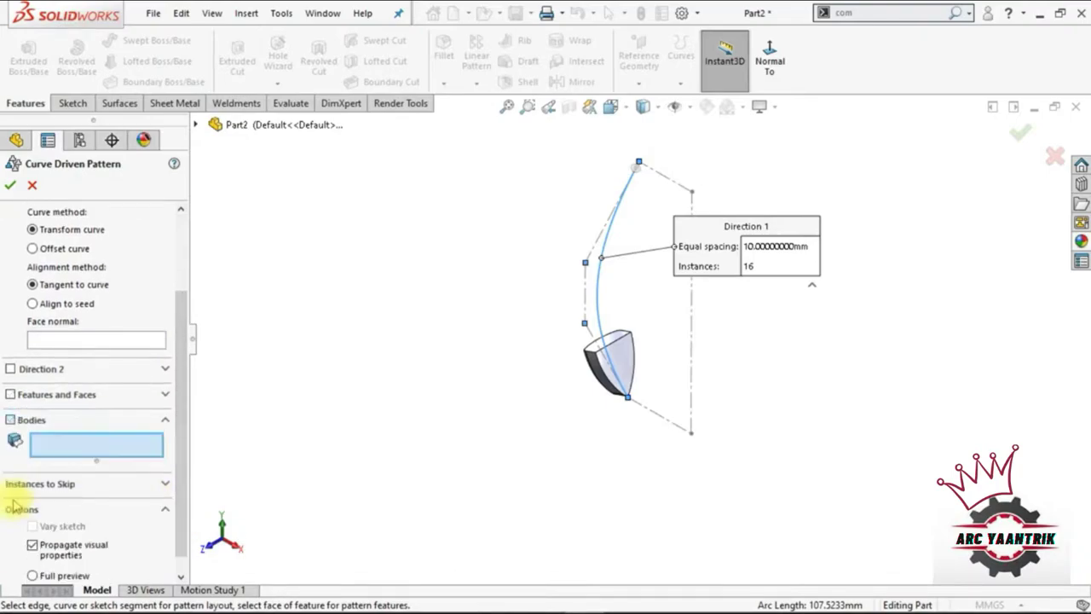
click(607, 367)
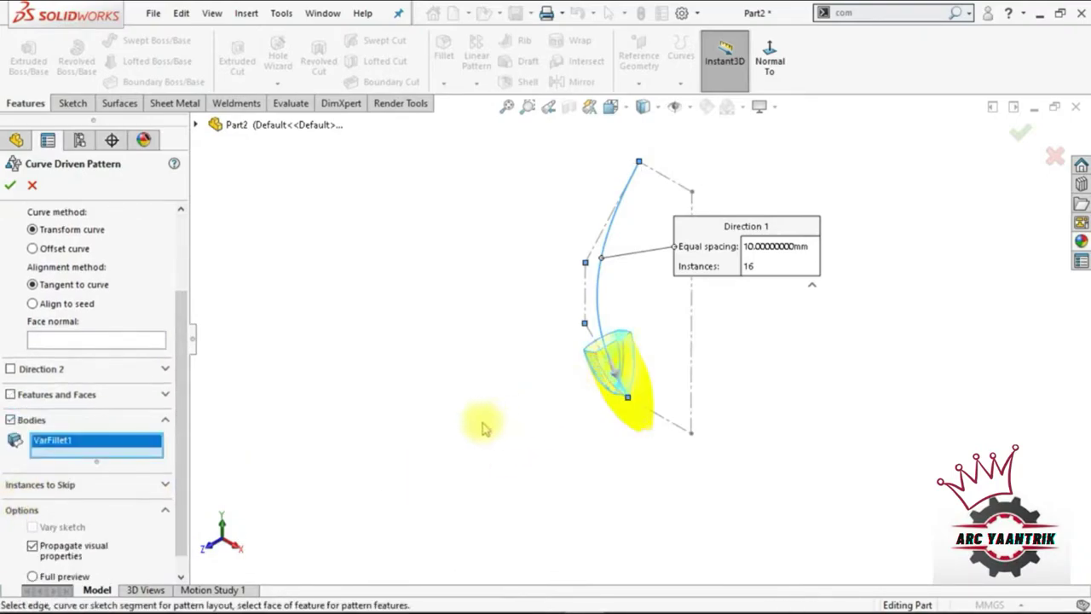
scroll(187, 281, up, 5)
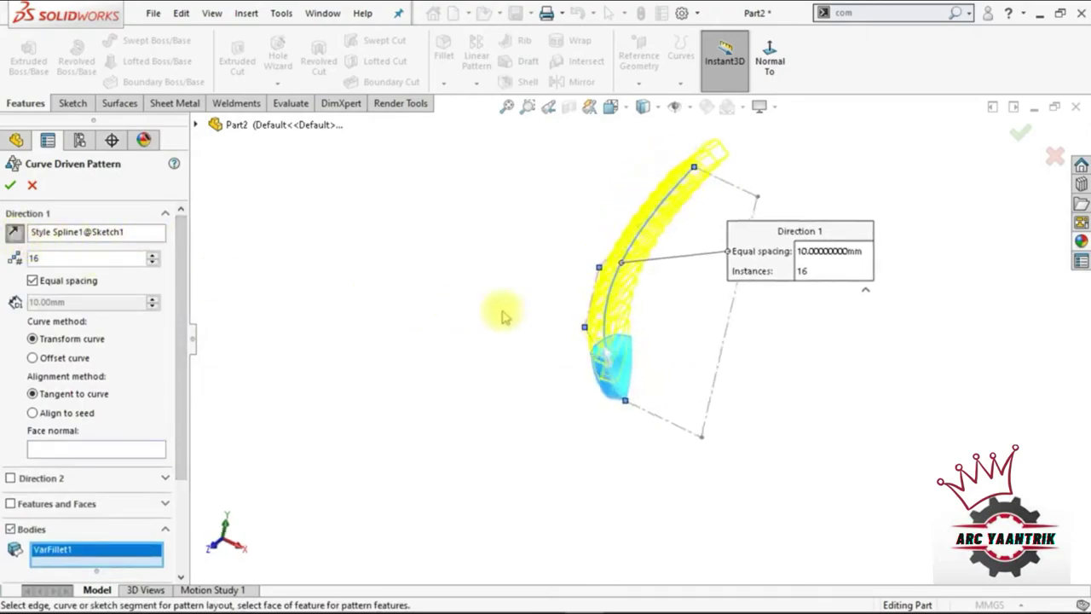
mouse_move(499, 312)
middle_down()
mouse_move(533, 338)
mouse_move(525, 341)
middle_up()
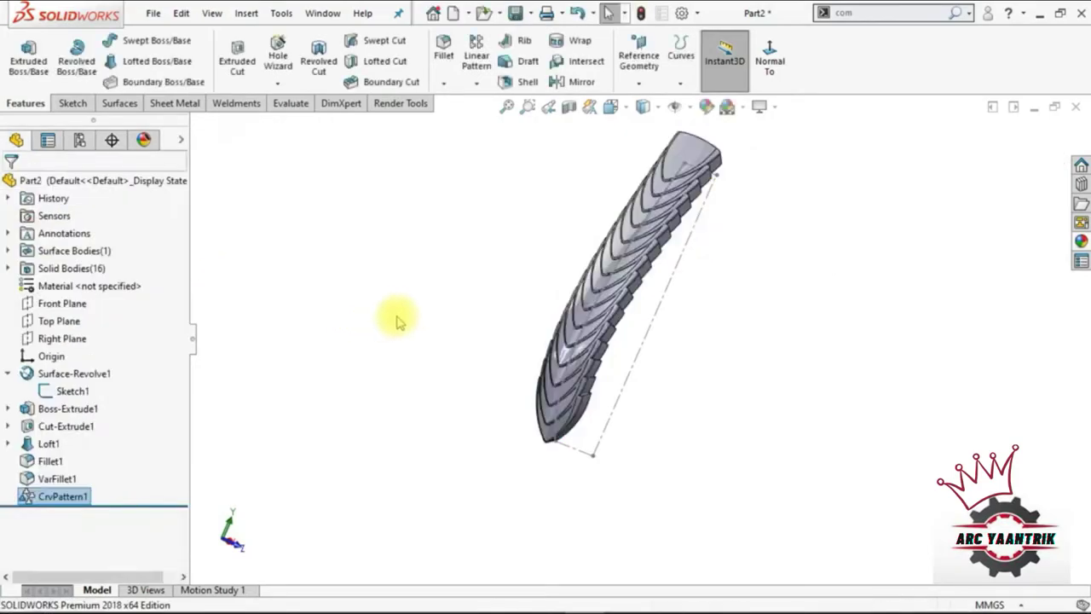
- Switch to isometric view and search for 'move' to find Move/Copy Bodies
key(Left)
key(Left)
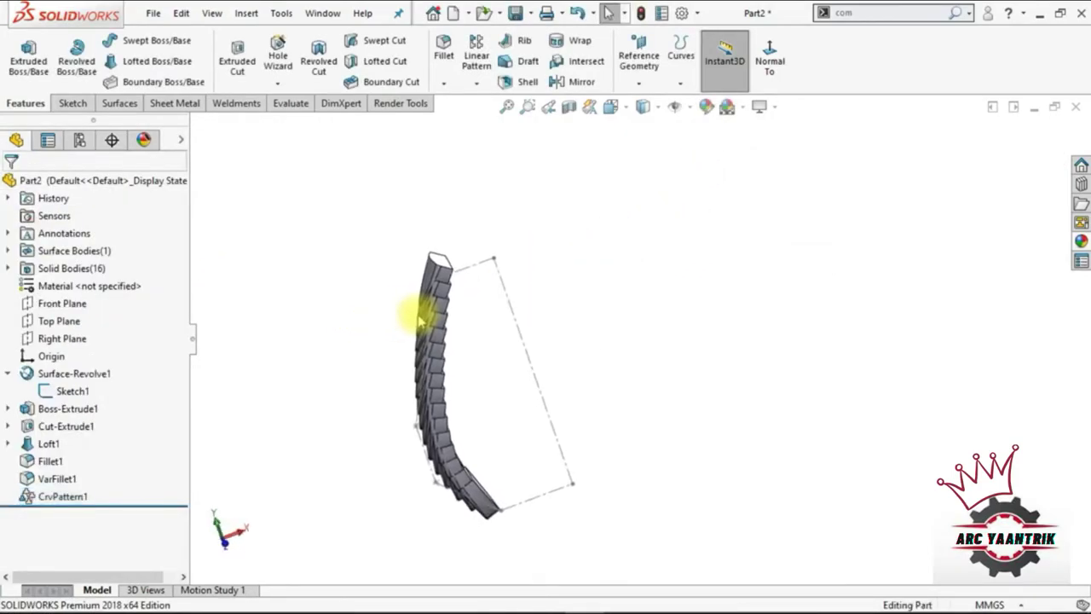
key(ctrl+7)
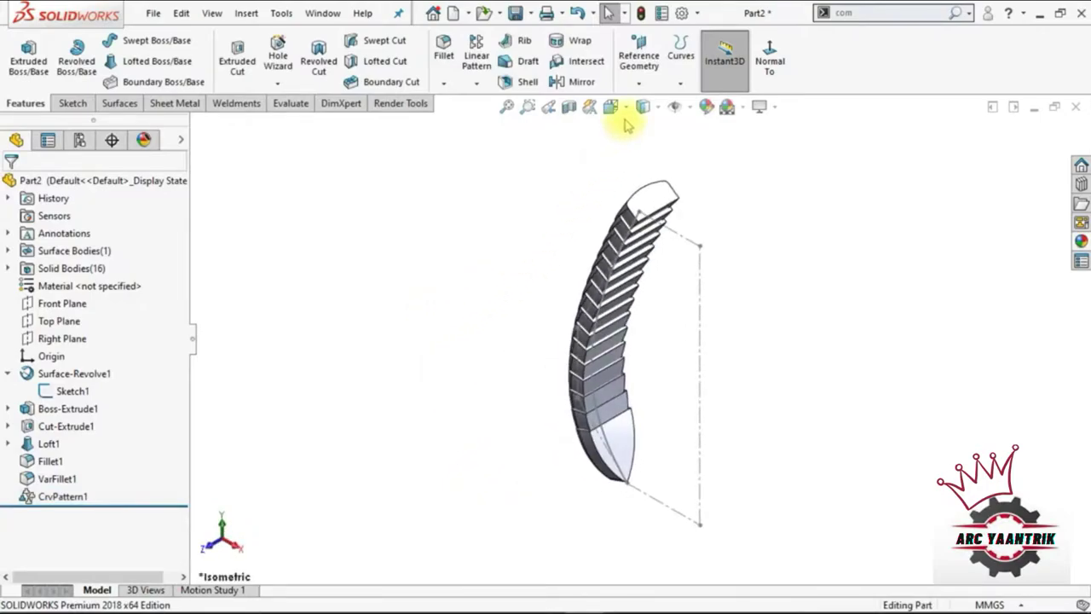
click(844, 13)
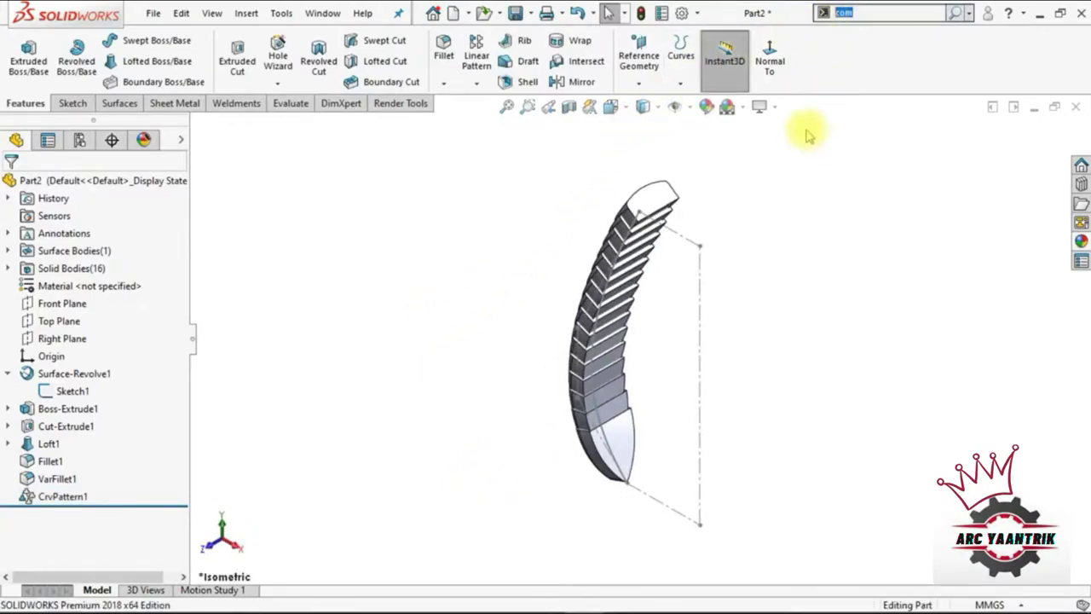
text(move)
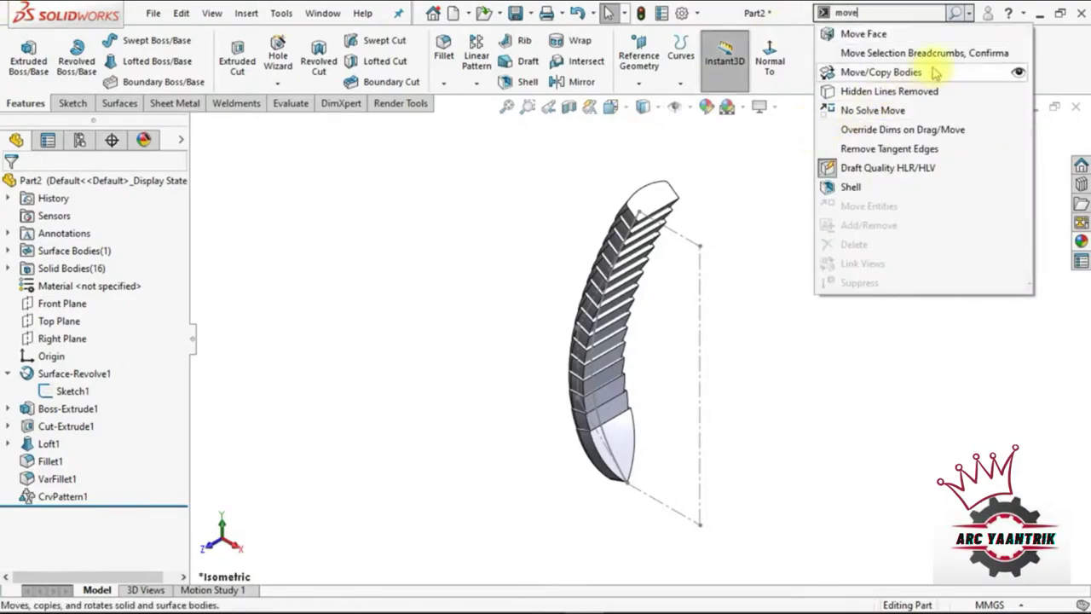
- Start Move/Copy Bodies and select the odd bodies CrvPattern1[1] through CrvPattern1[15]
click(895, 73)
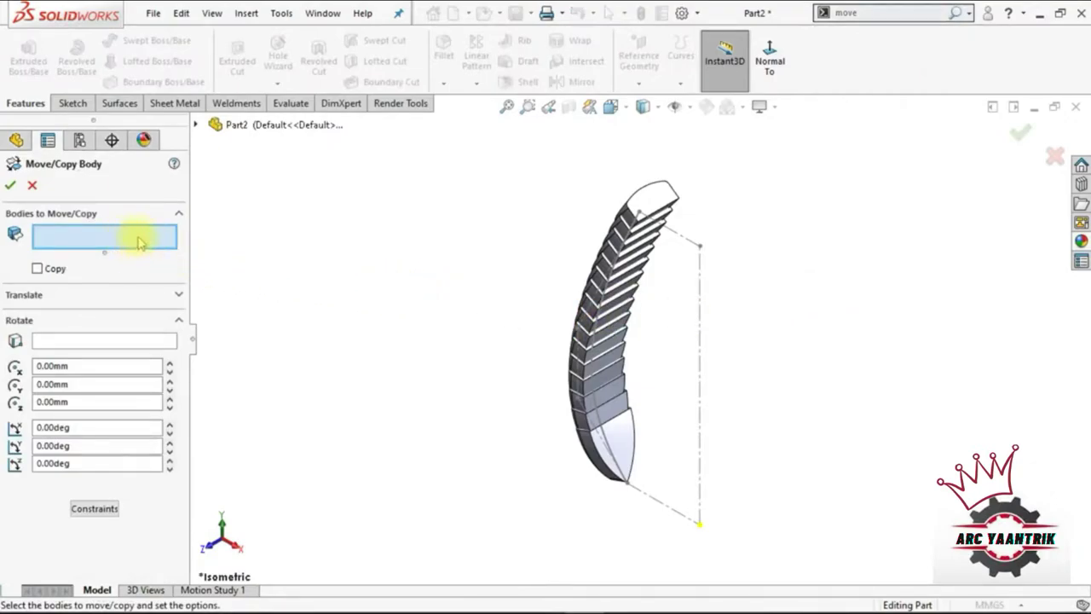
click(196, 125)
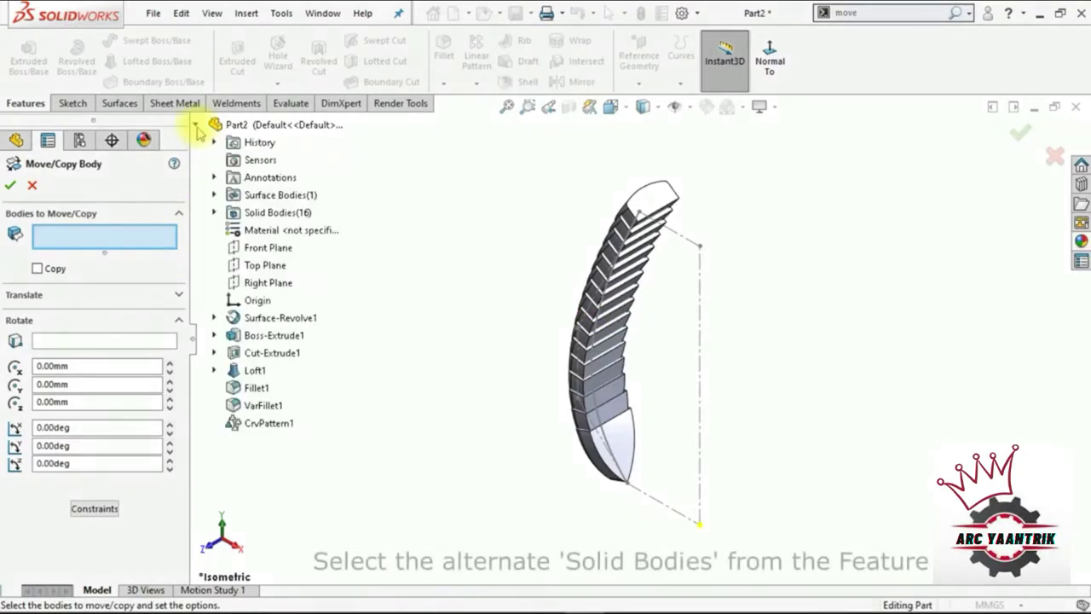
click(215, 212)
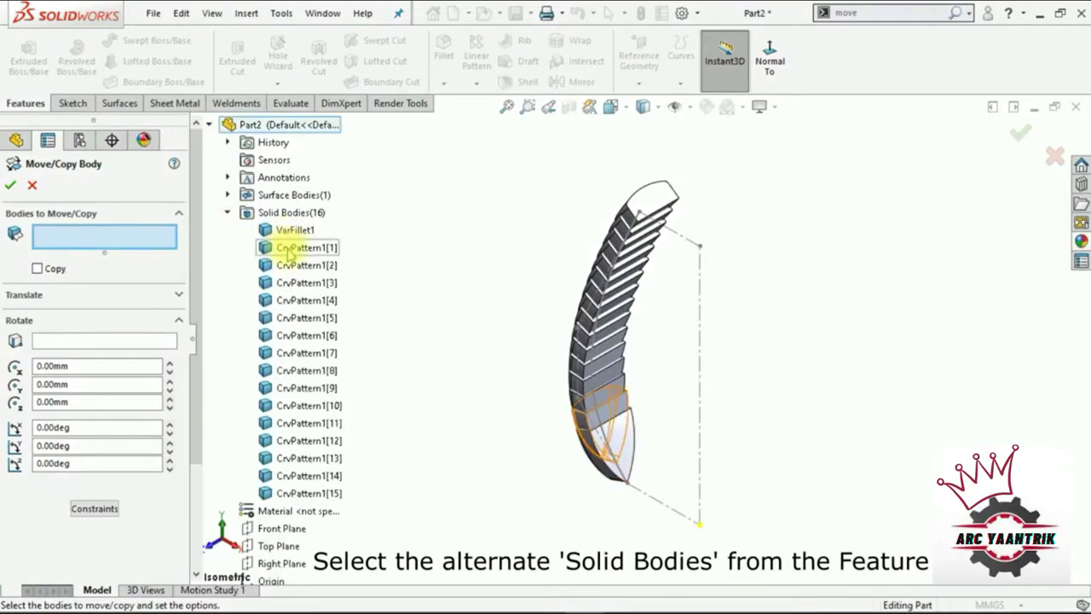
click(288, 248)
click(289, 282)
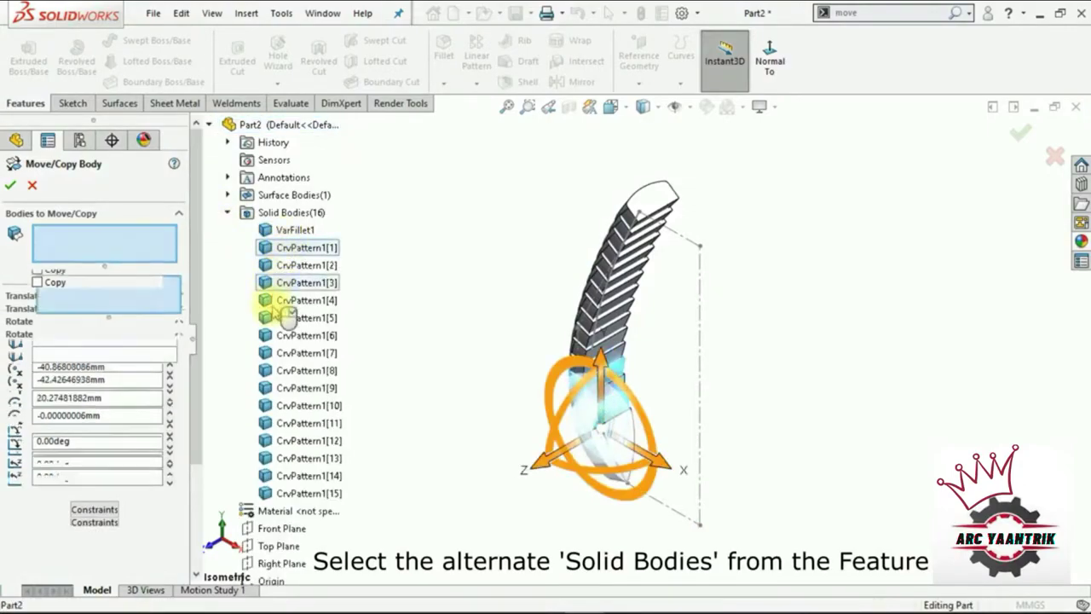
click(286, 317)
click(277, 352)
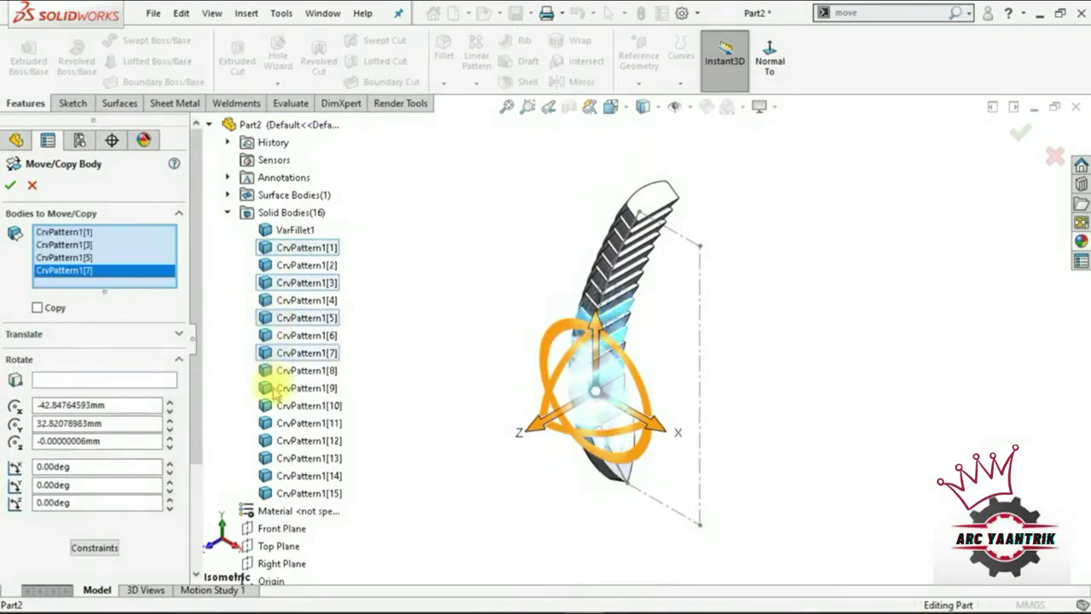
click(278, 388)
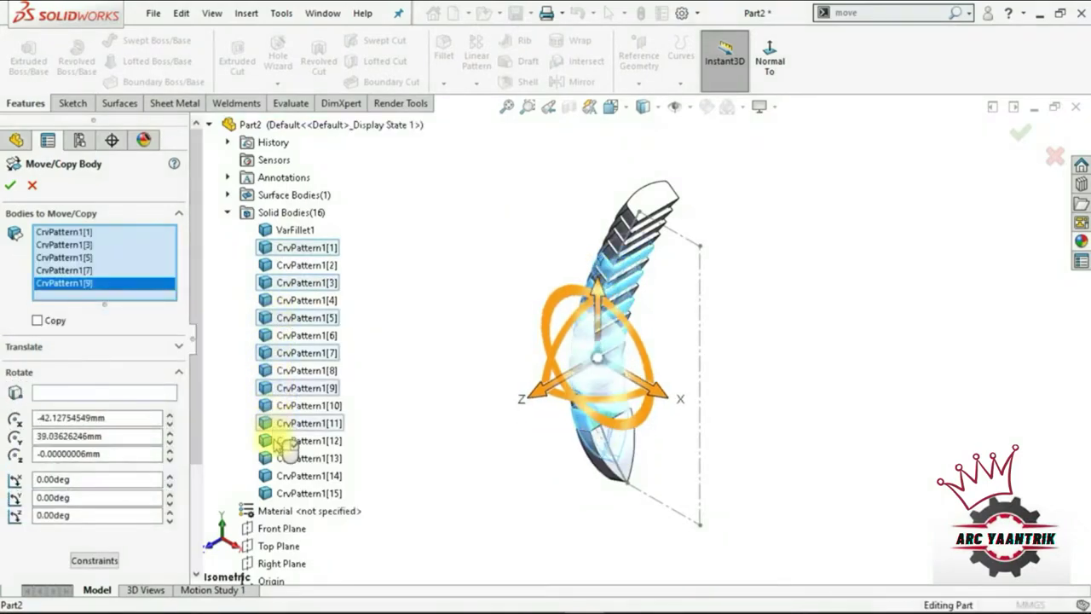
click(283, 458)
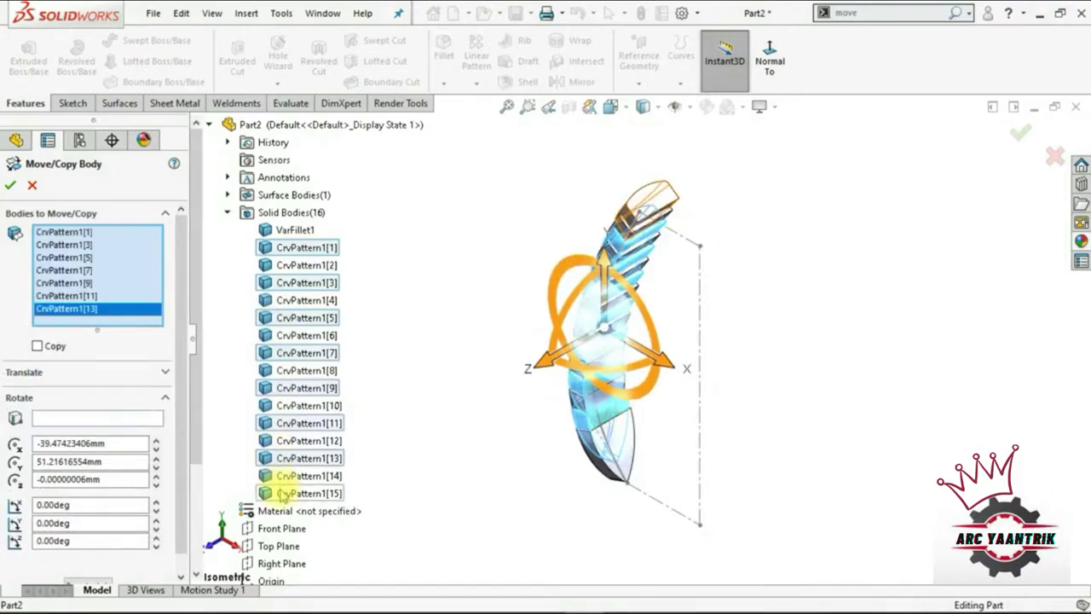
click(283, 494)
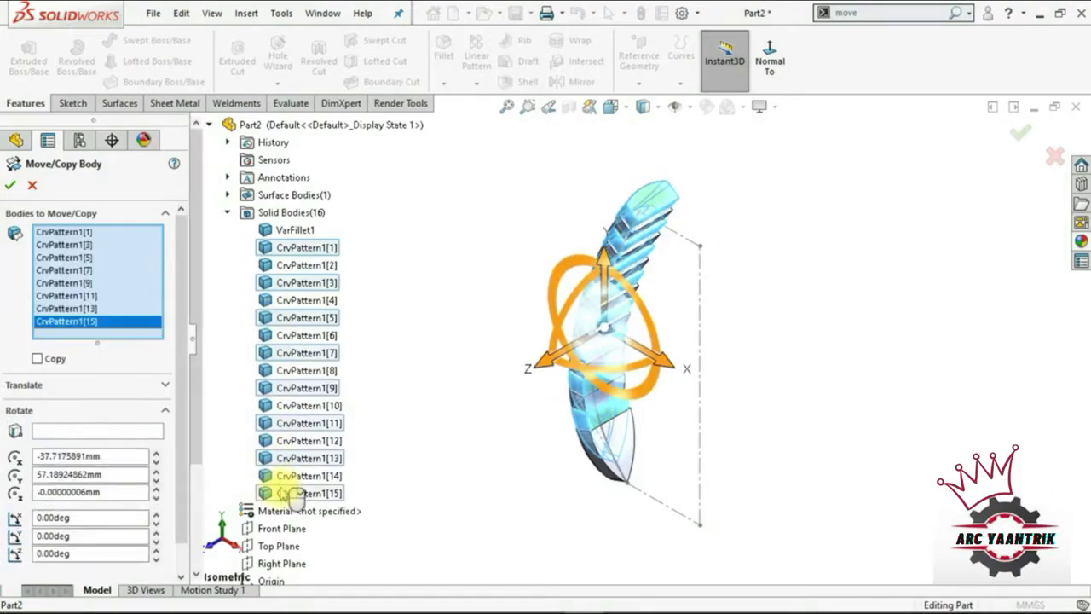
click(226, 212)
- Rotate the selected bodies 10° about Line2@Sketch1 and confirm
scroll(185, 290, down, 1)
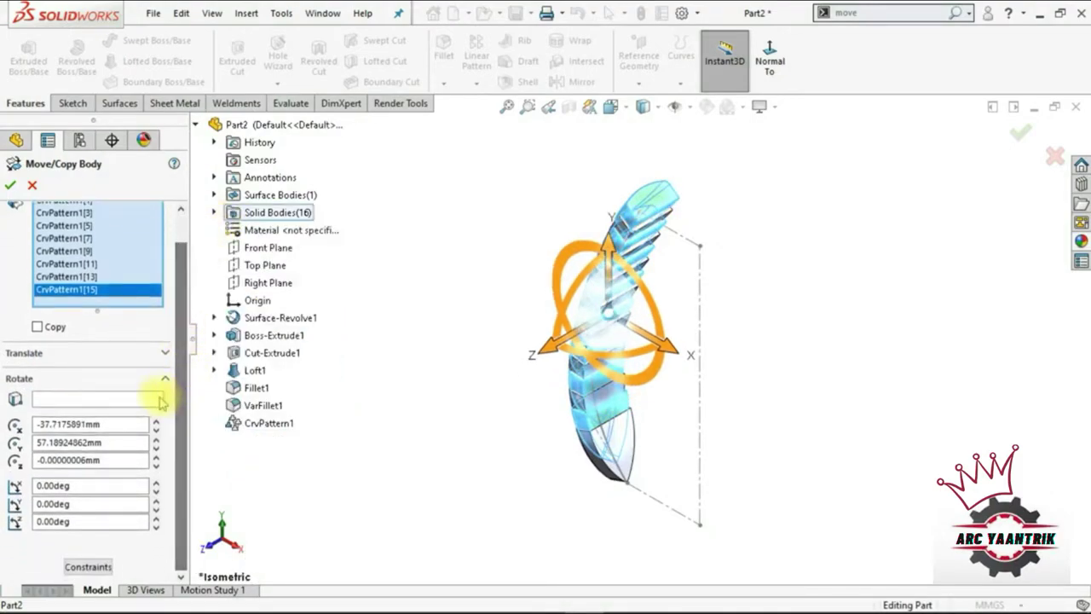
click(147, 400)
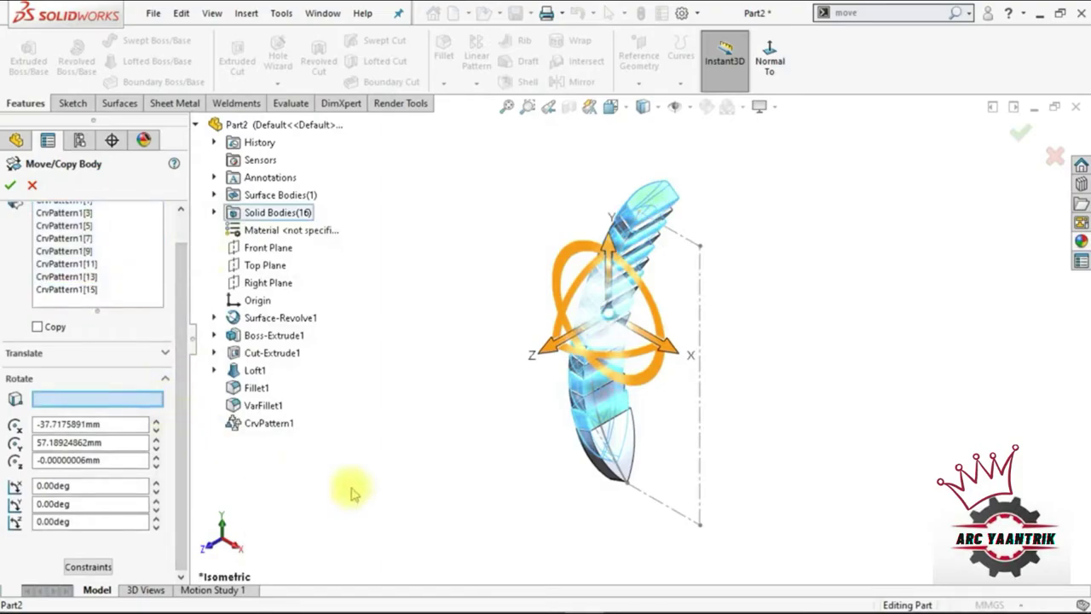
click(700, 484)
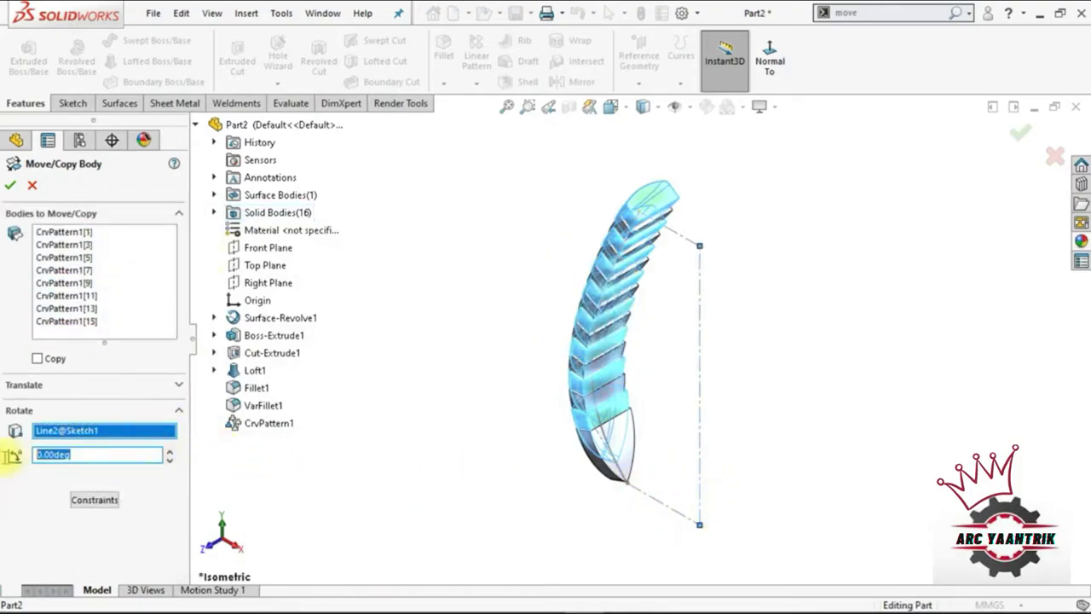
text(10)
key(Return)
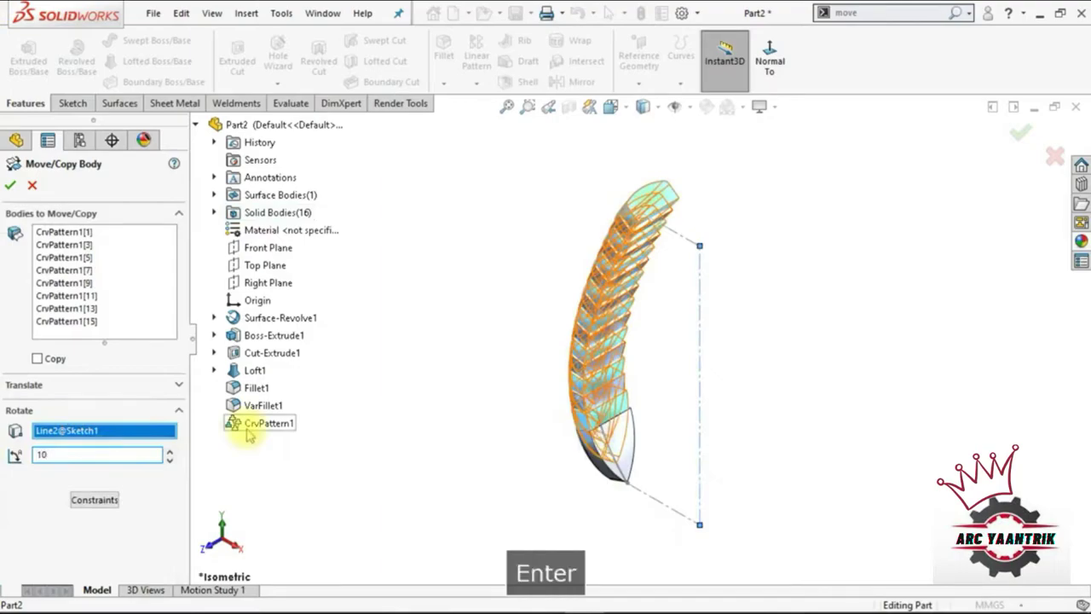
key(Left)
key(Left)
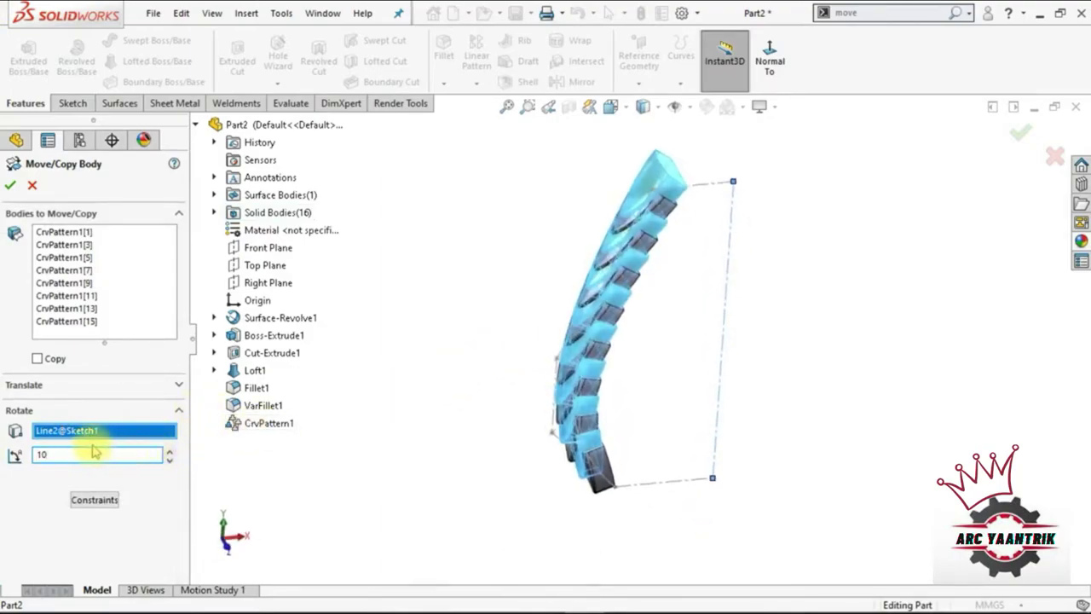
key(Left)
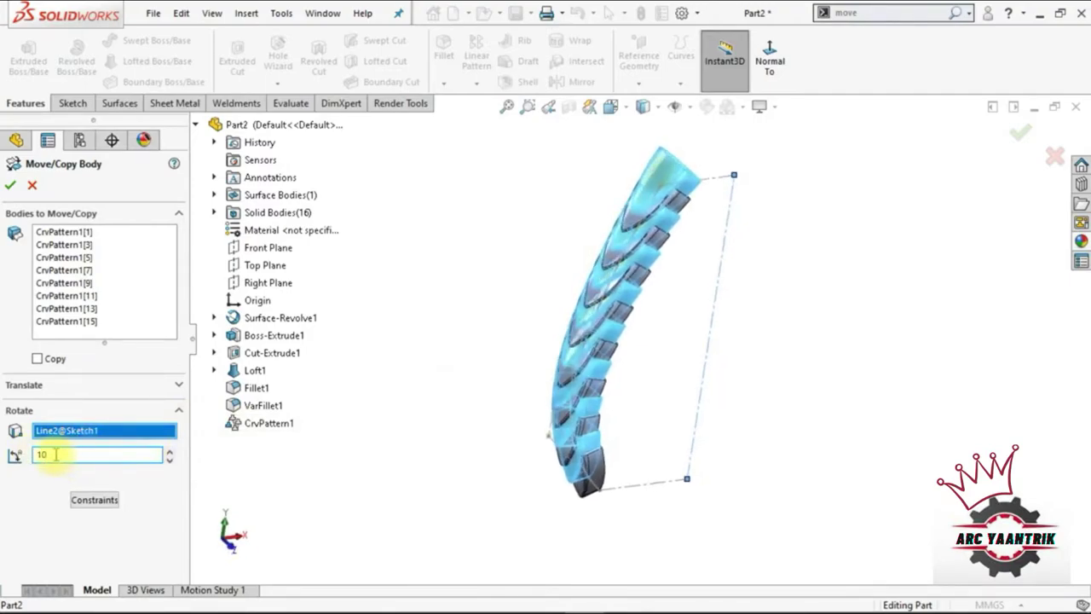
key(Return)
key(Left)
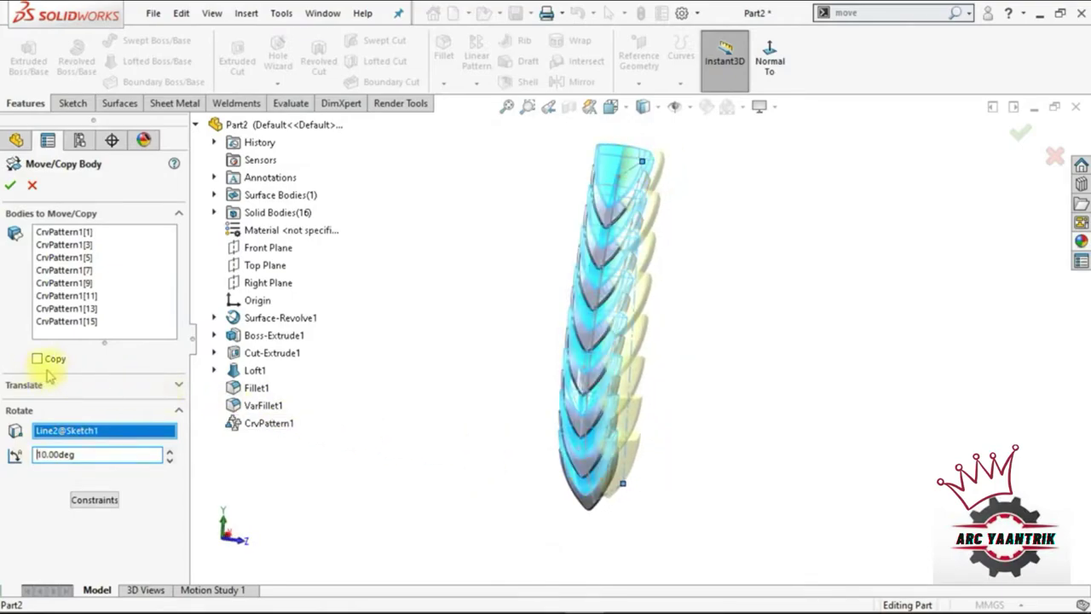
click(11, 186)
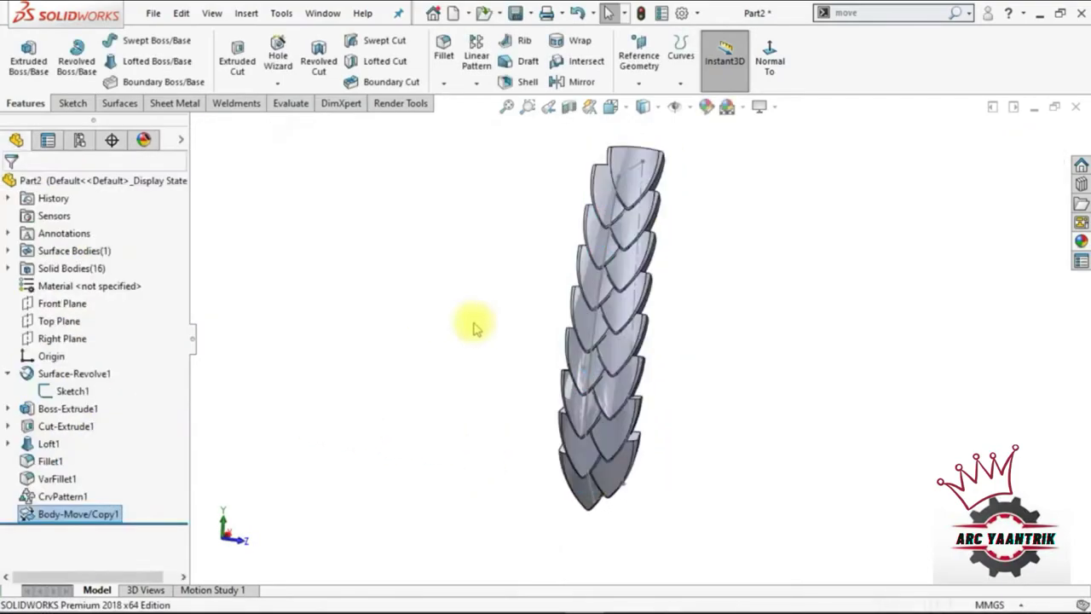
- Hide Sketch1's construction lines
key(Left)
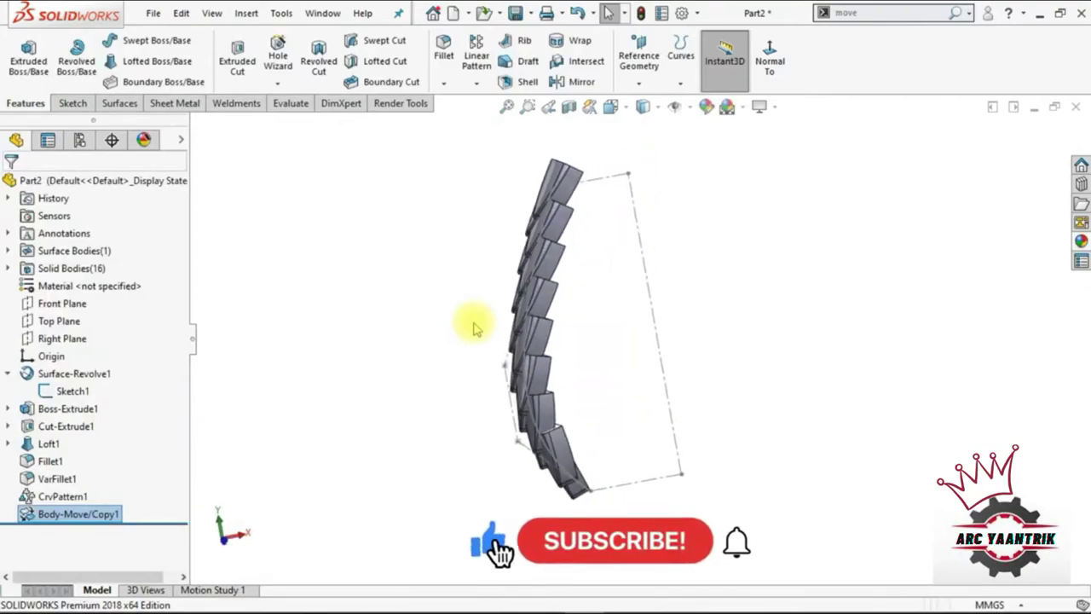
click(658, 350)
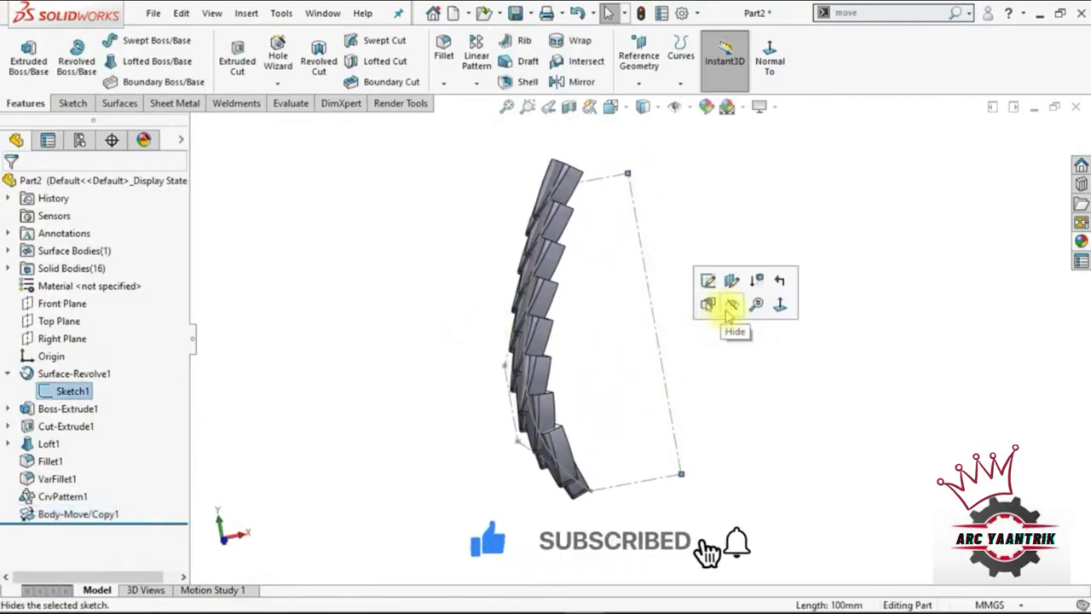
click(714, 308)
- Isolate one CrvPattern1 scale body so it shows on its own
key(Left)
key(Left)
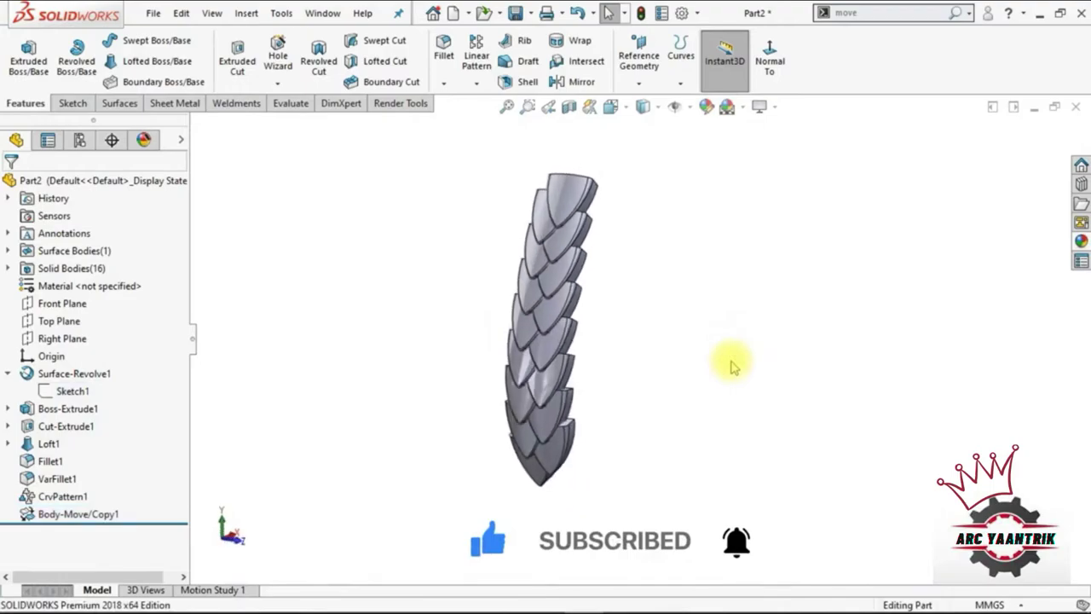
key(Left)
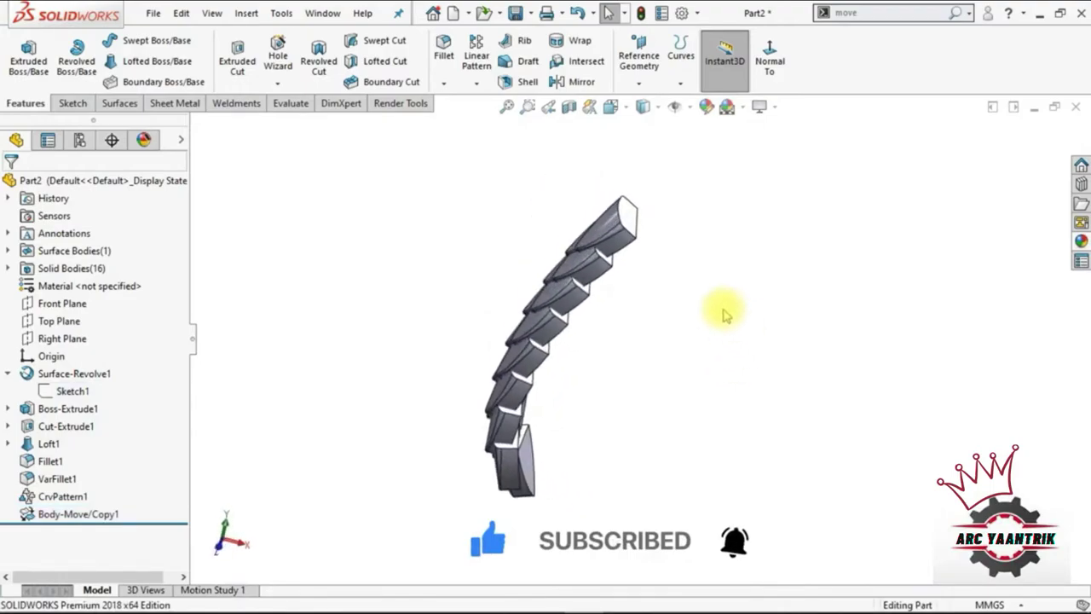
right_click(631, 217)
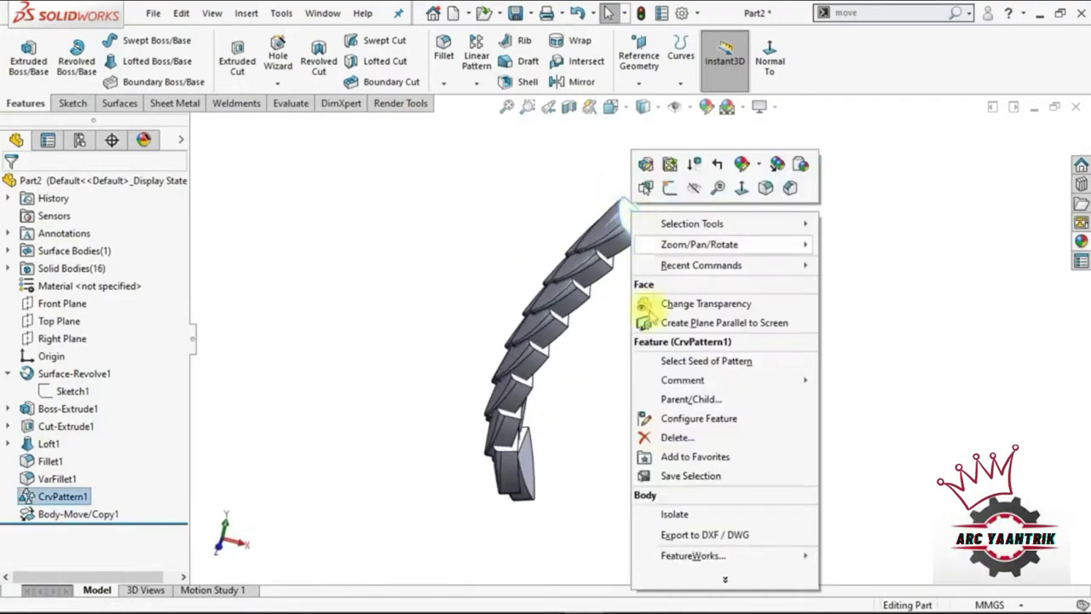
click(684, 509)
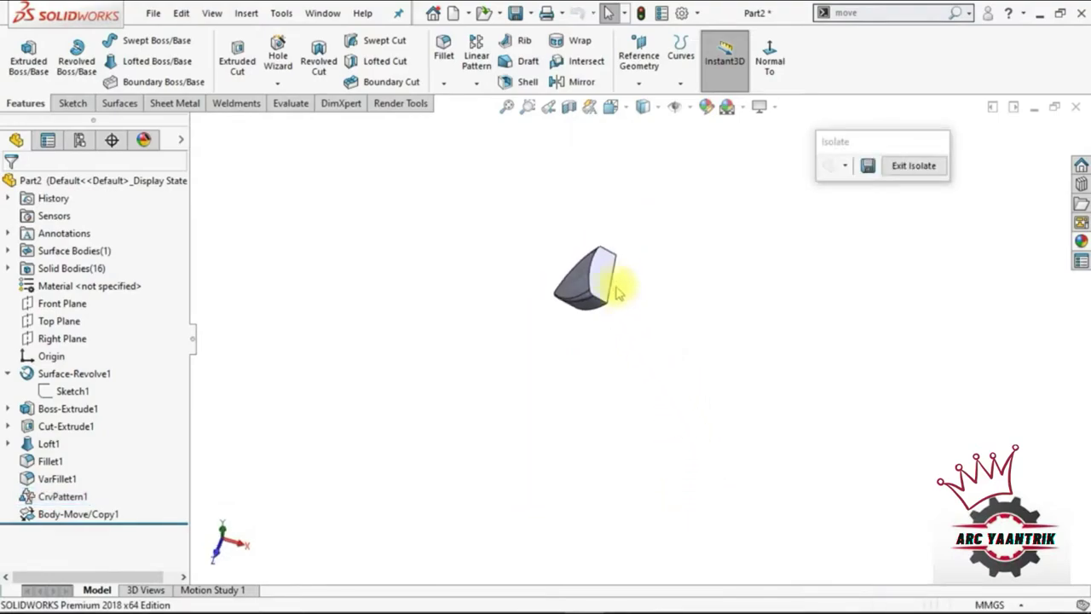
- Sketch a 3-point corner rectangle on the scale's flat end face, from its top-left corner past the curved edge
click(603, 275)
click(663, 223)
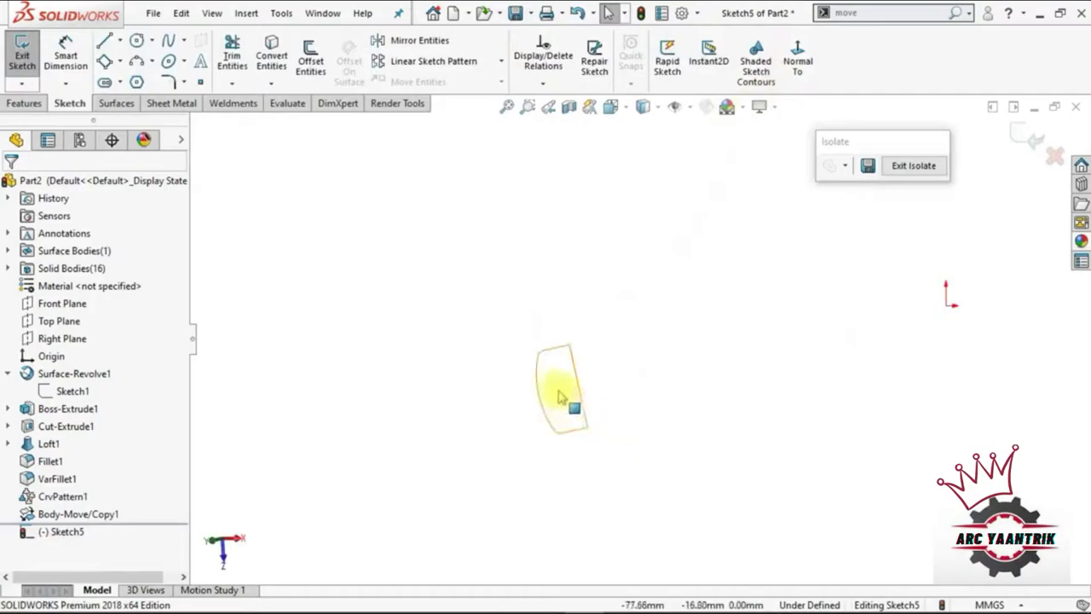
click(121, 63)
click(145, 120)
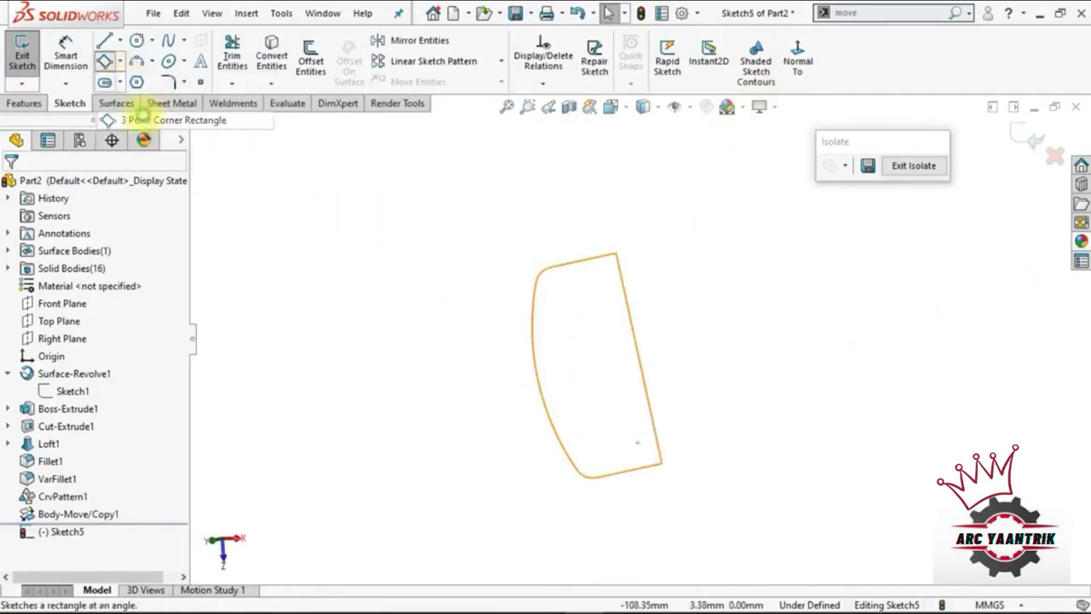
click(556, 268)
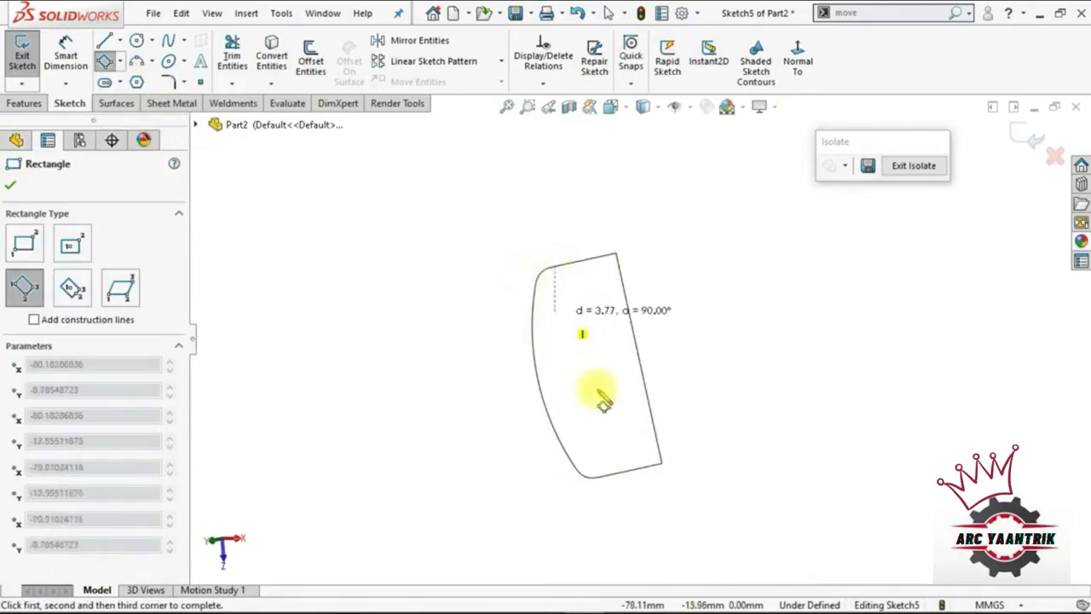
click(602, 478)
click(515, 492)
key(Escape)
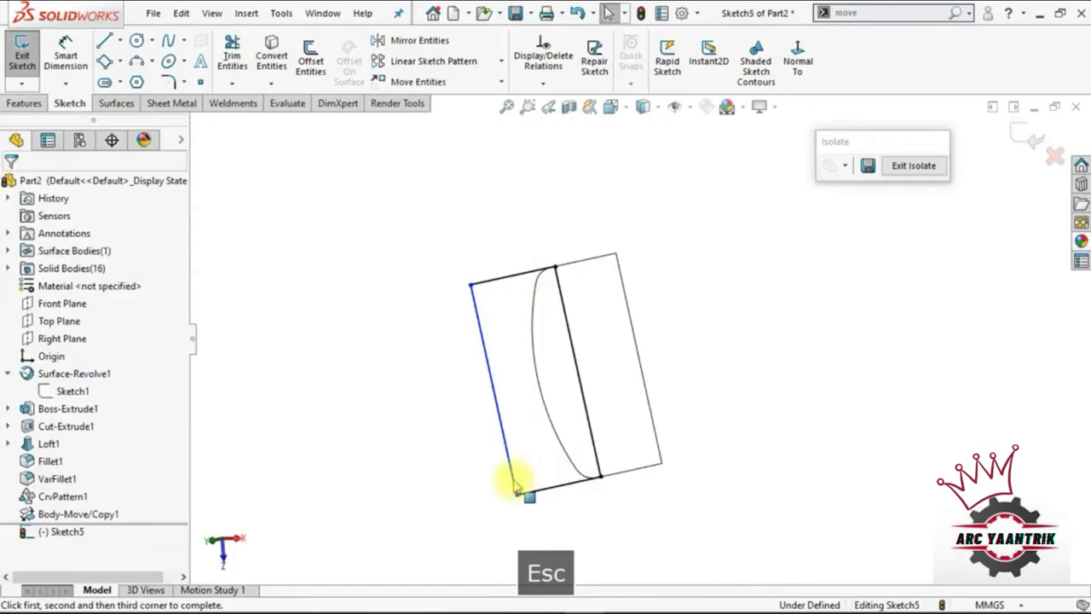
- Extrude-cut the rectangle Through All - Both directions to trim the scale
click(34, 104)
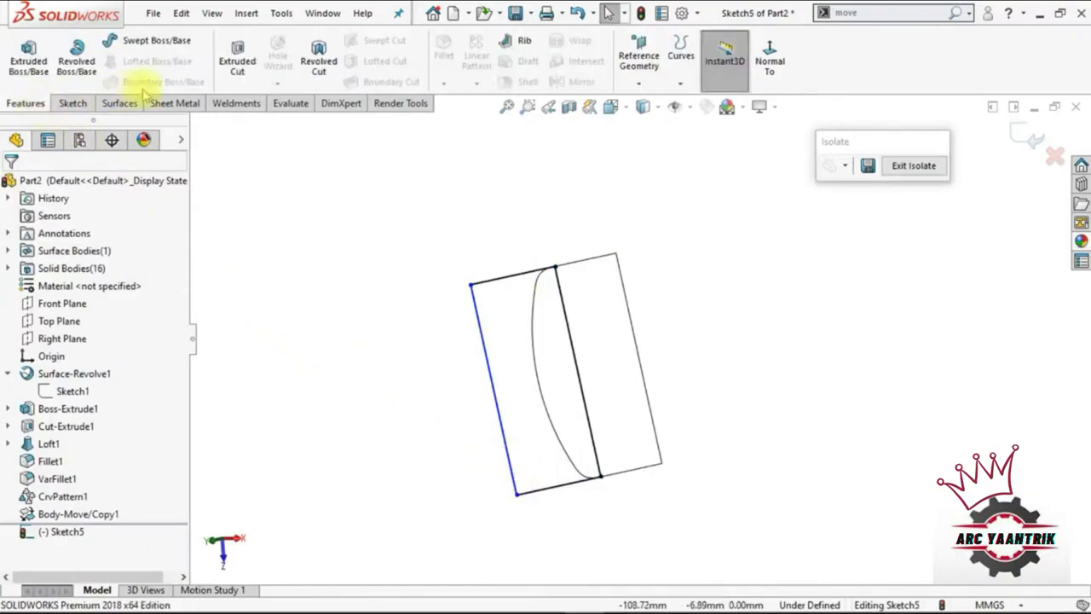
click(237, 60)
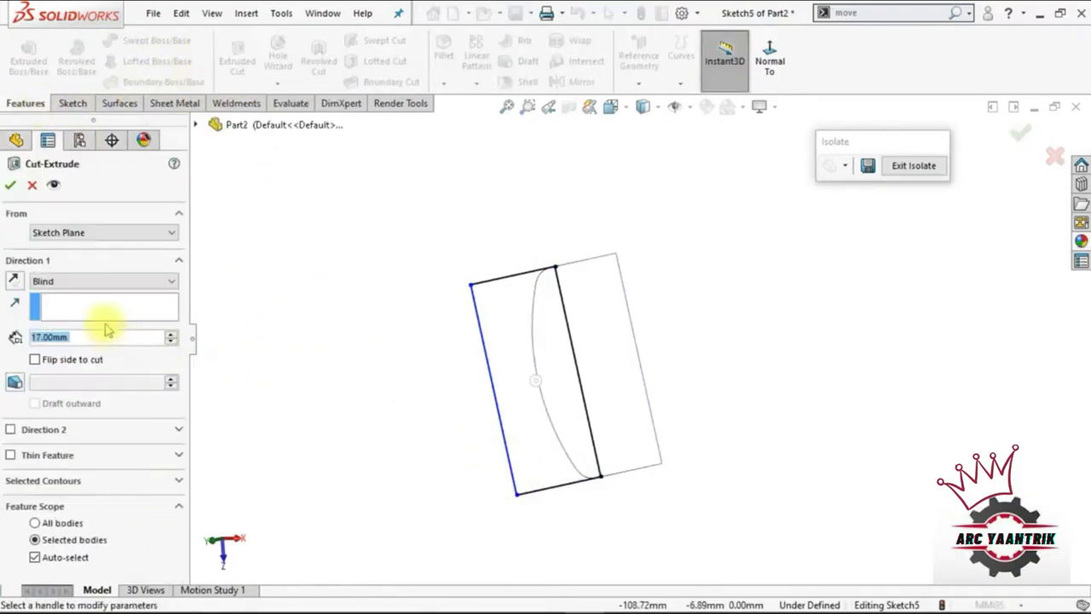
click(120, 290)
click(128, 312)
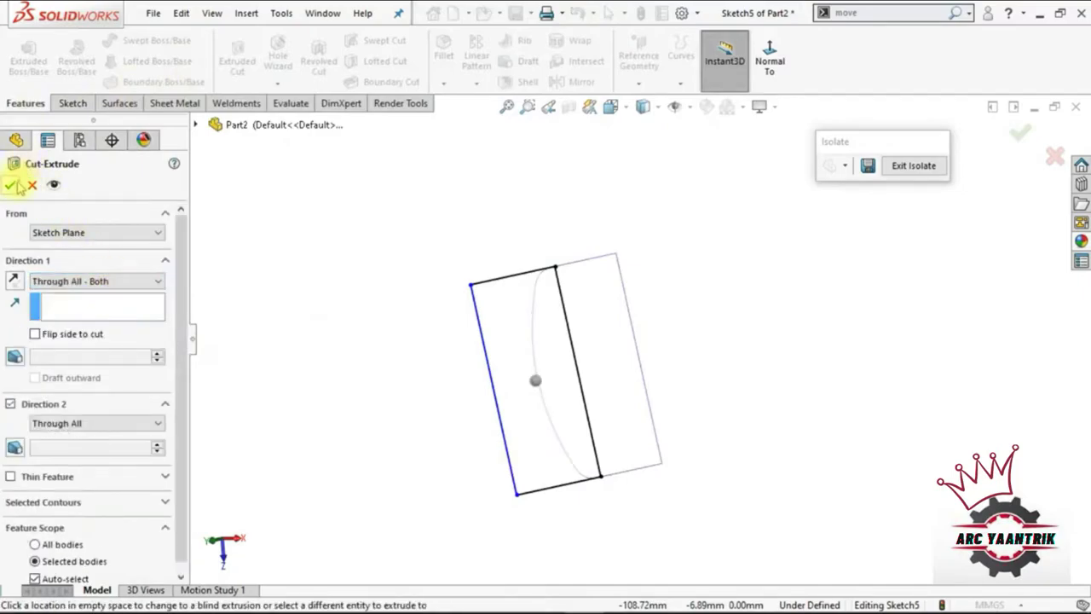
click(12, 185)
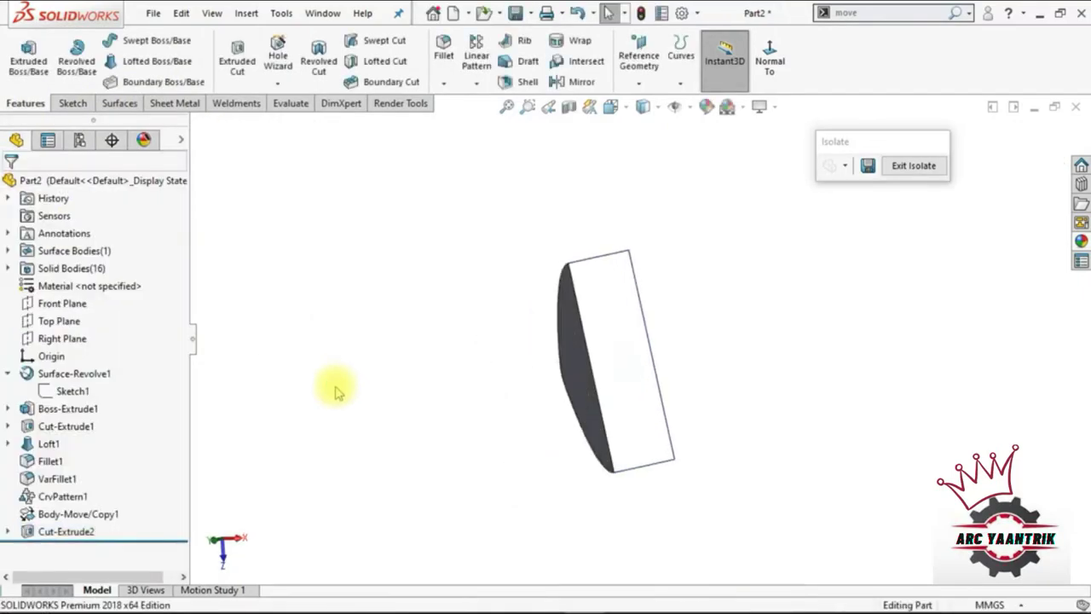
key(ctrl+7)
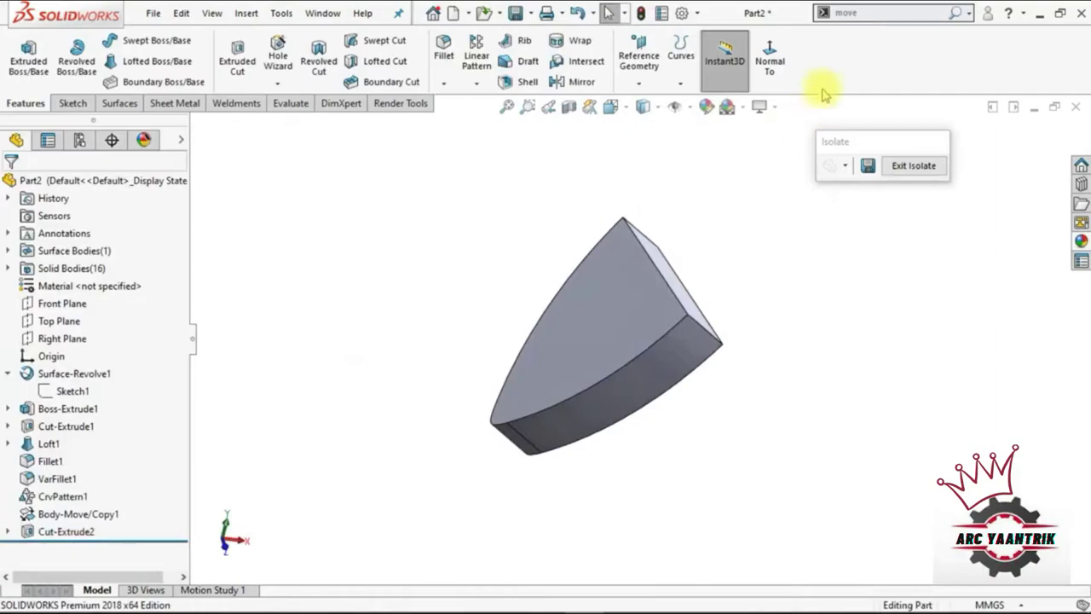
- Offset a face of the scale block by 10 mm with Move Face
key(Return)
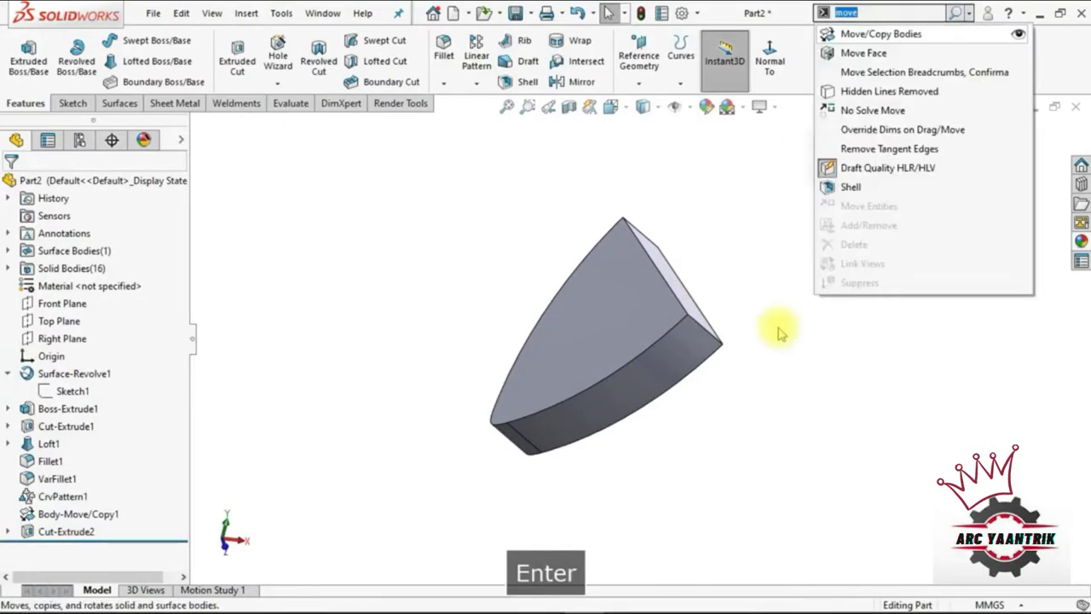
click(868, 56)
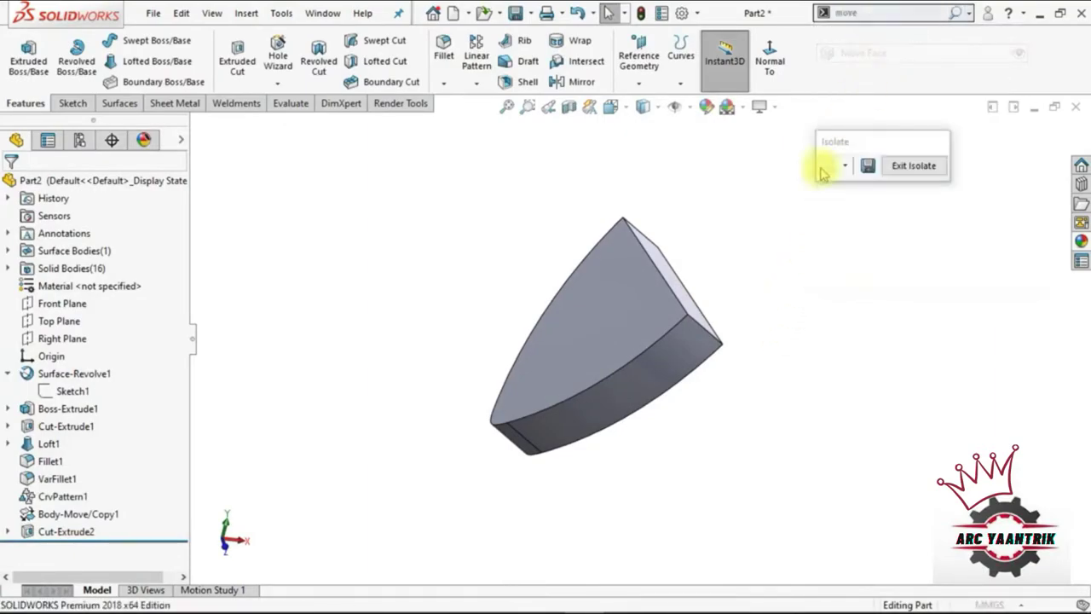
click(652, 337)
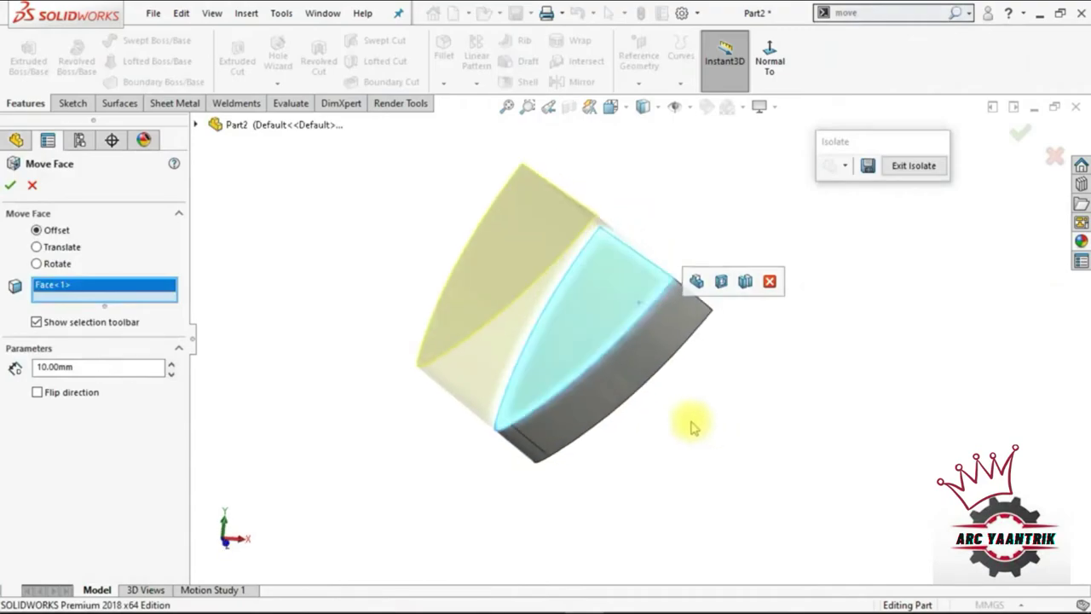
click(10, 186)
middle_drag(736, 377, 716, 375)
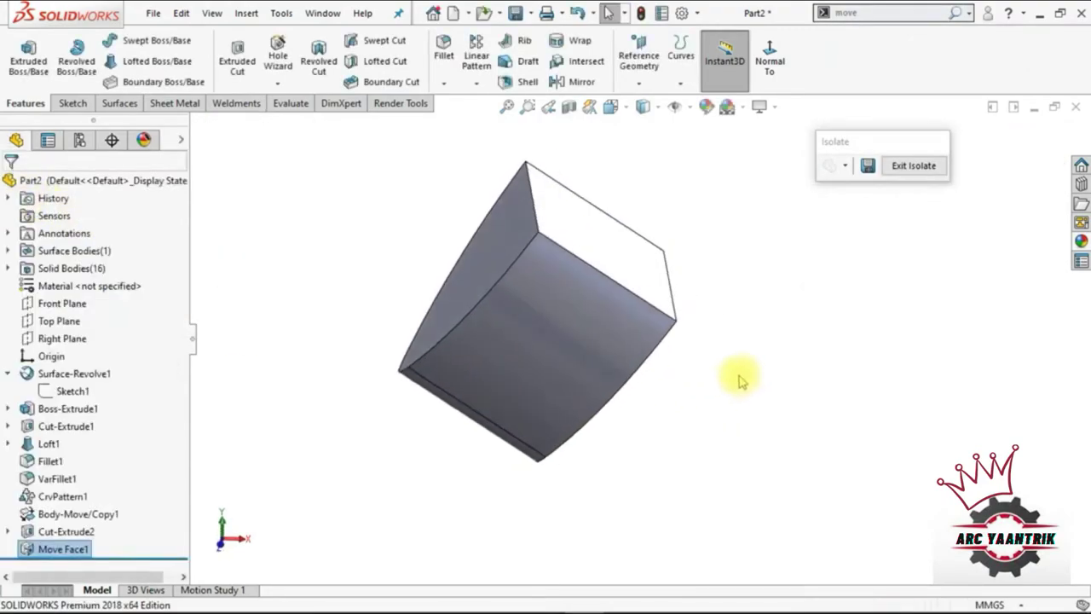
- Show Surface-Revolve1 again and offset the vase surface by 4.25 mm with Move Face
click(104, 372)
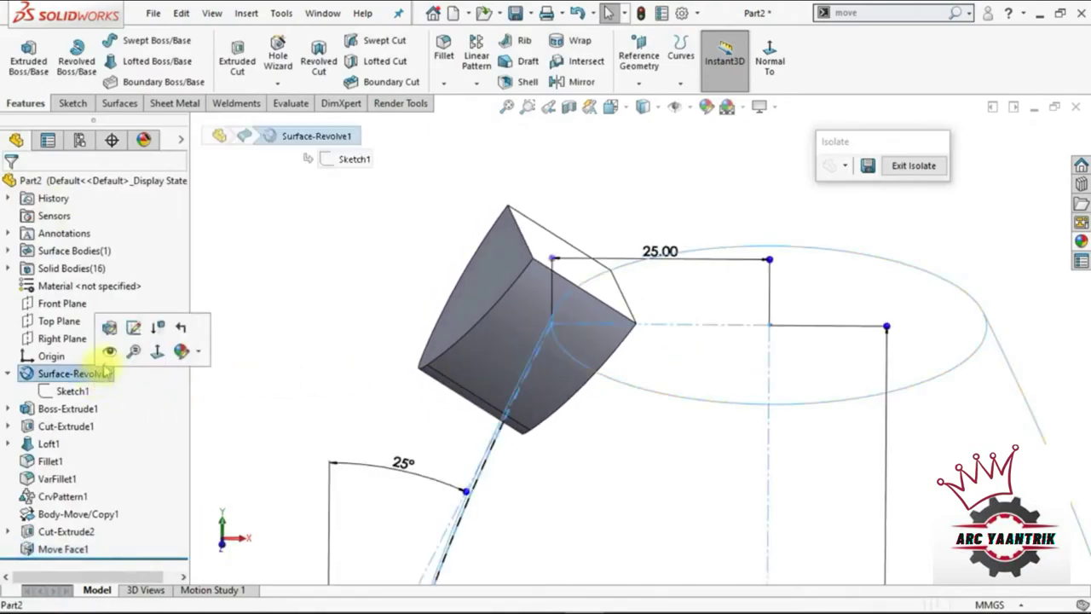
click(312, 301)
middle_drag(322, 298, 333, 285)
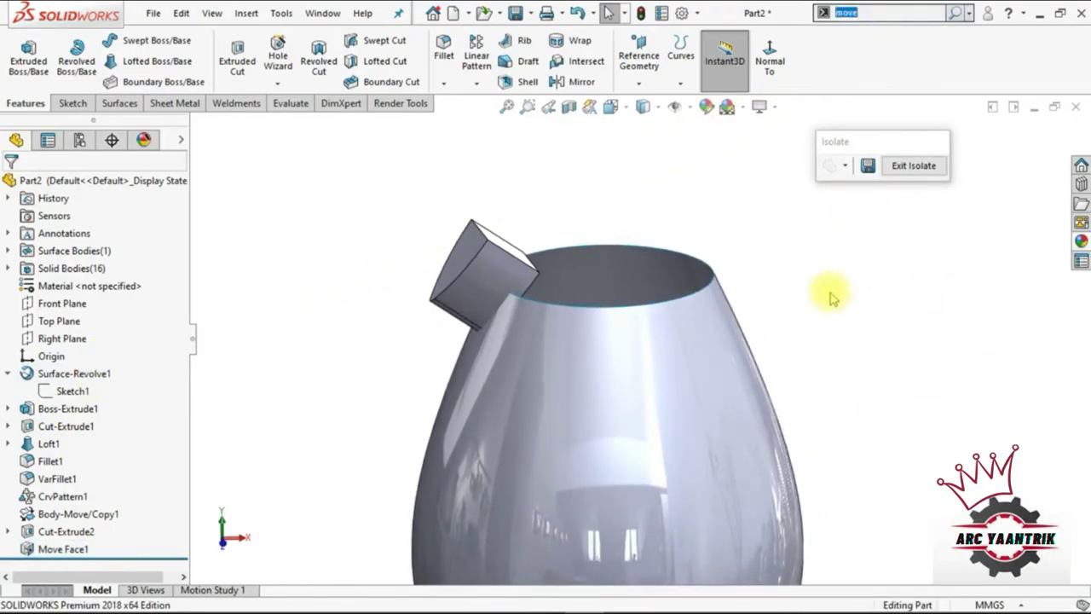
key(Return)
click(880, 35)
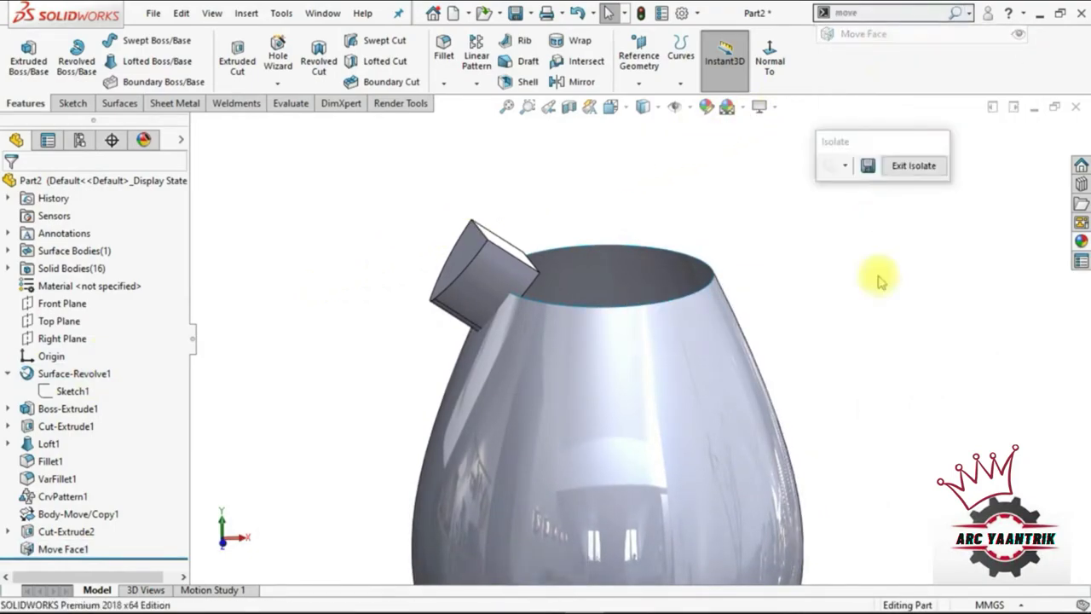
click(708, 422)
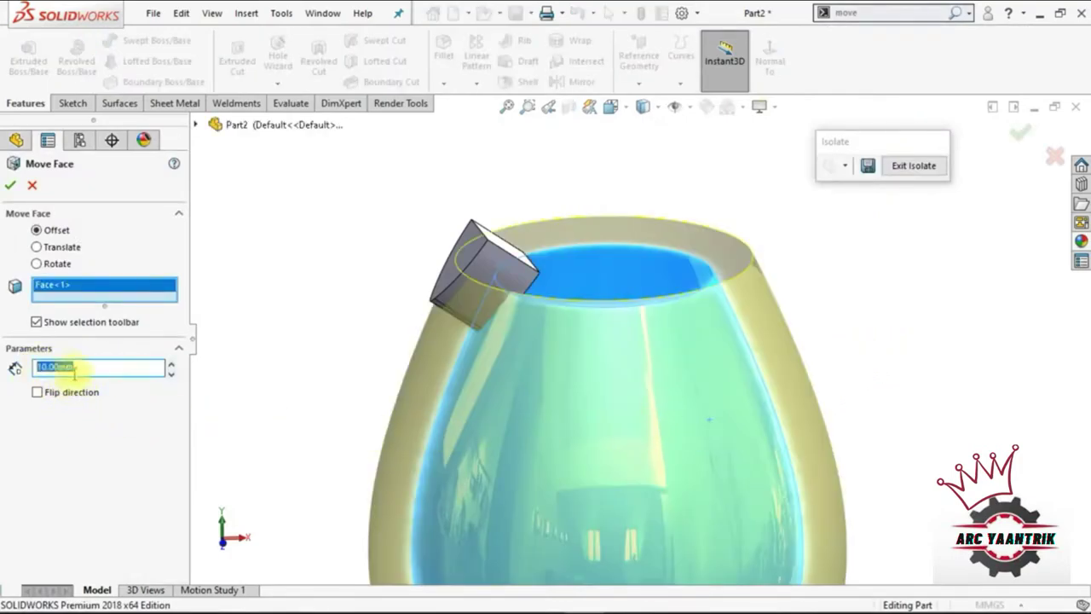
text(4.25)
key(Return)
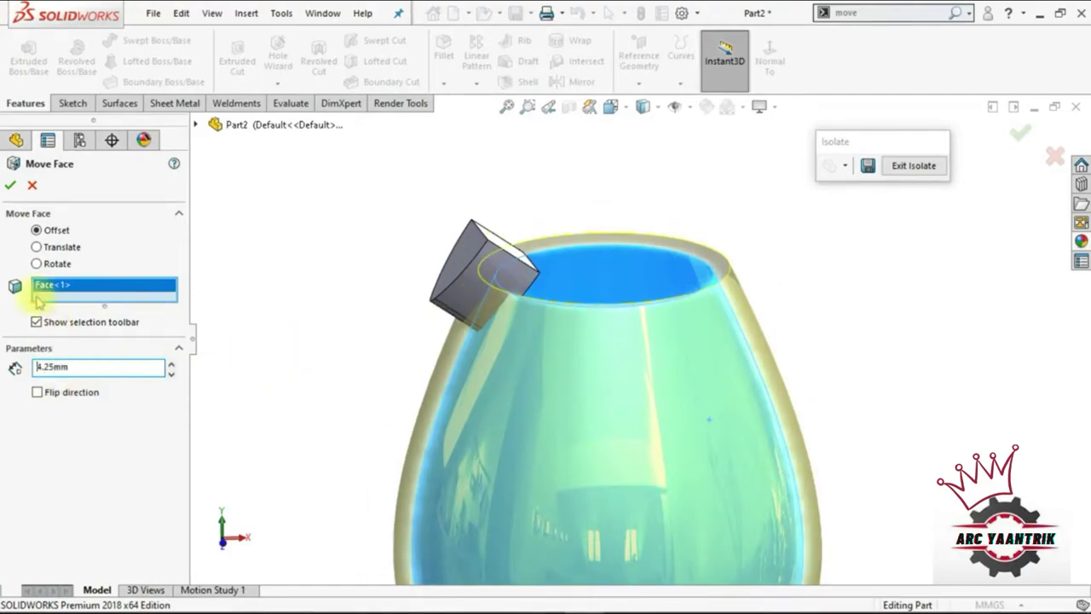
key(Return)
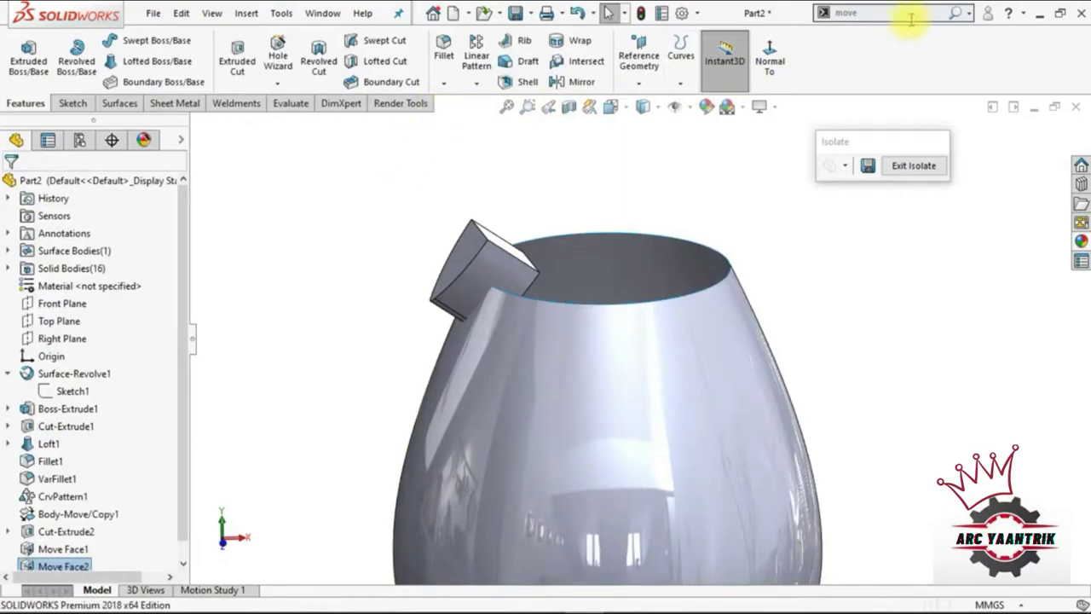
- Extend the vase surface's top rim edge by 12 mm
click(121, 103)
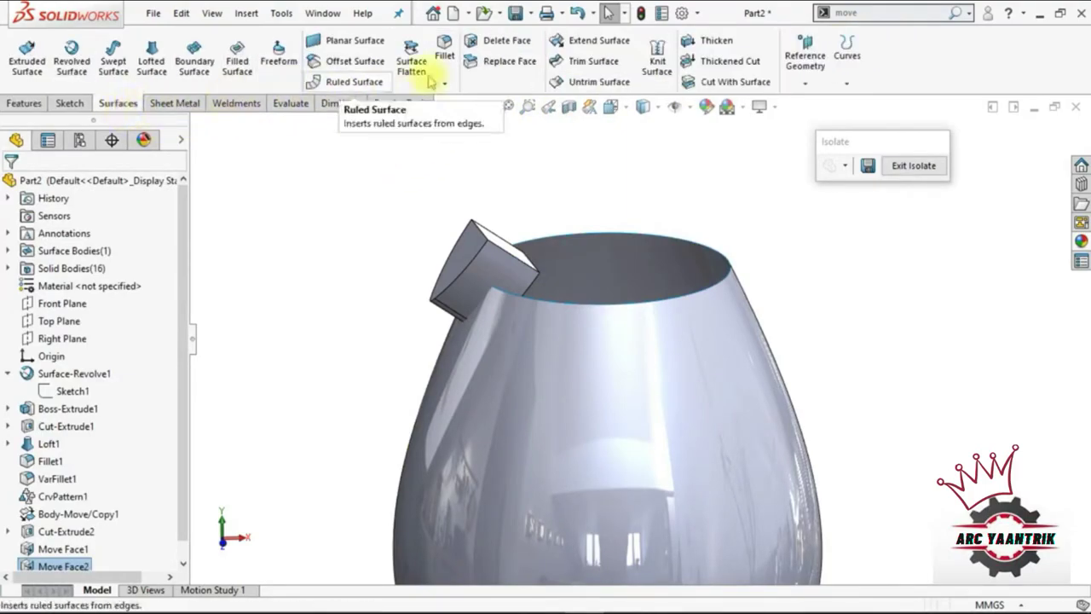
click(589, 40)
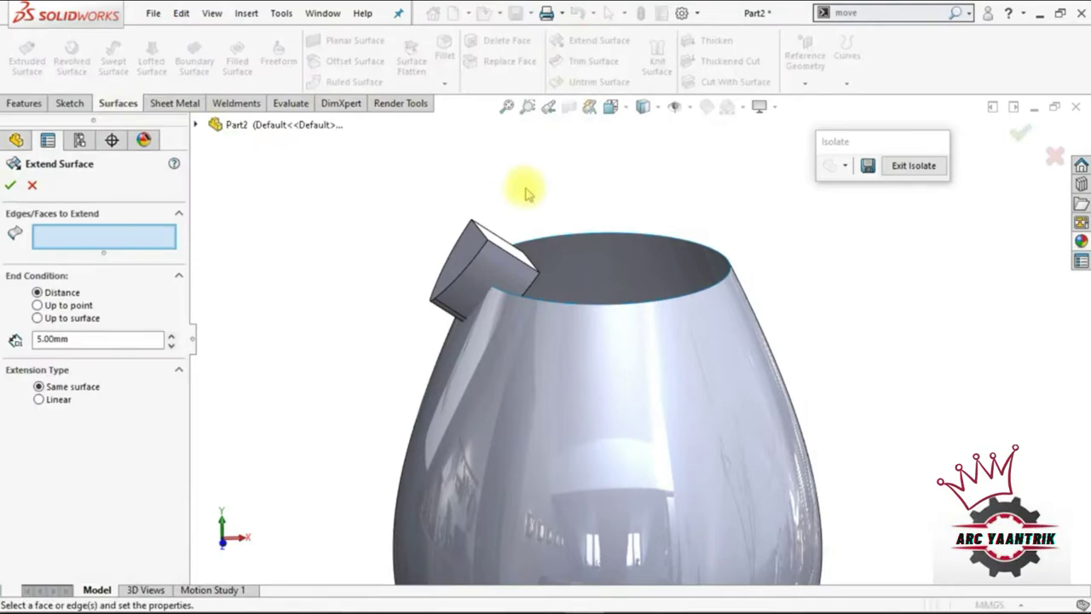
click(610, 237)
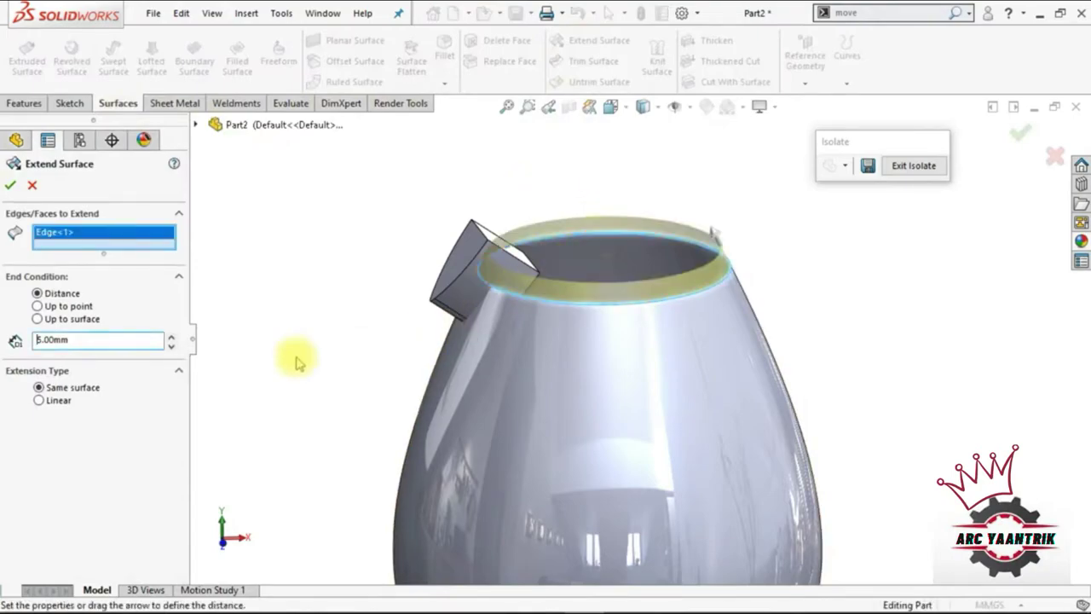
text(12)
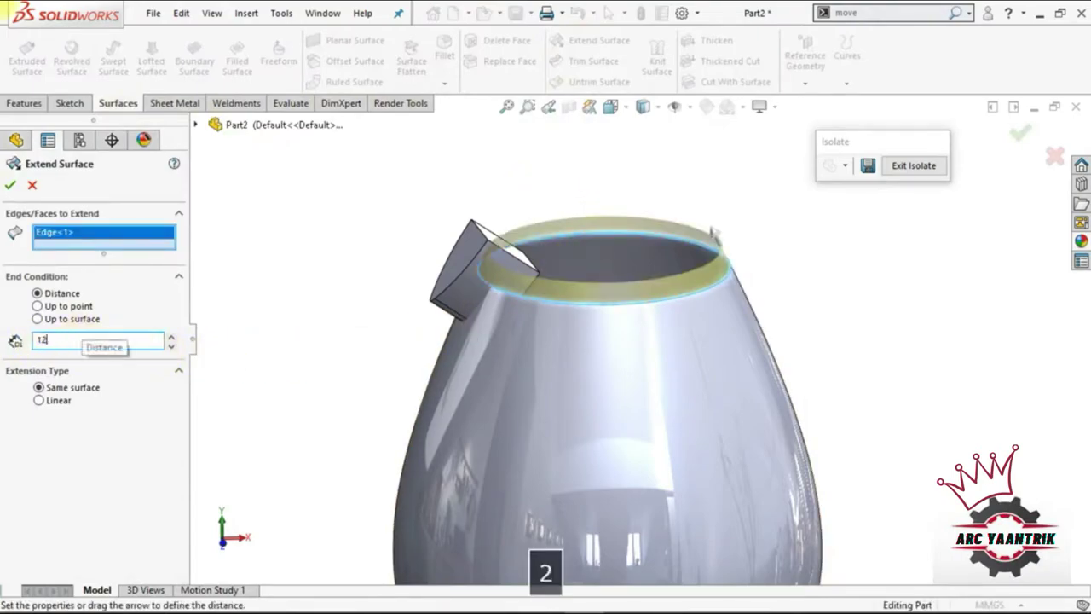
key(Return)
click(10, 185)
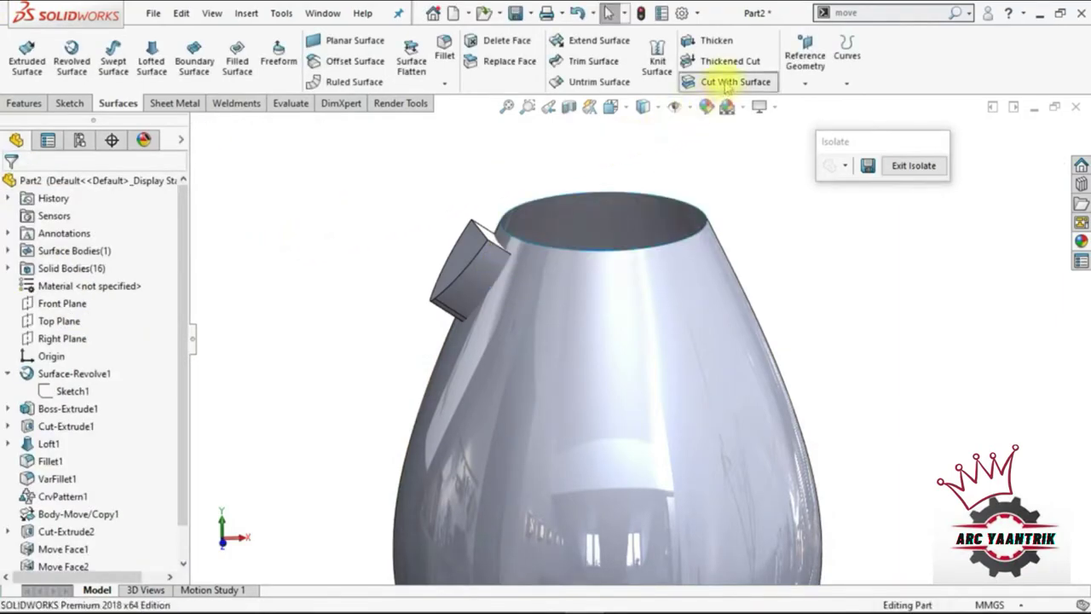
- Cut the scale block with Surface-Extend1, then hide the vase surface body
click(733, 81)
click(658, 338)
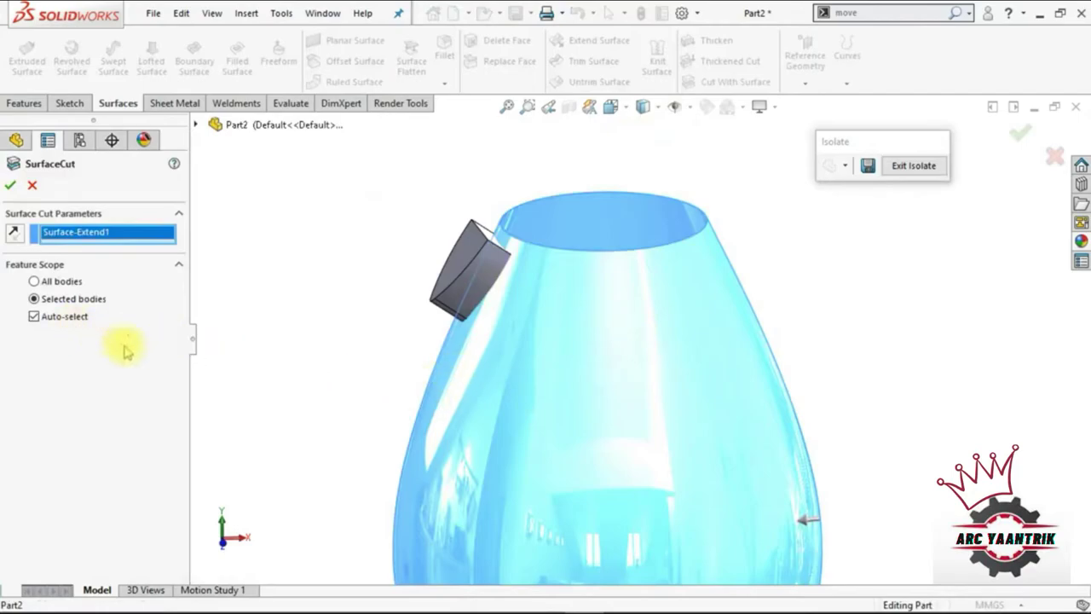
key(Up)
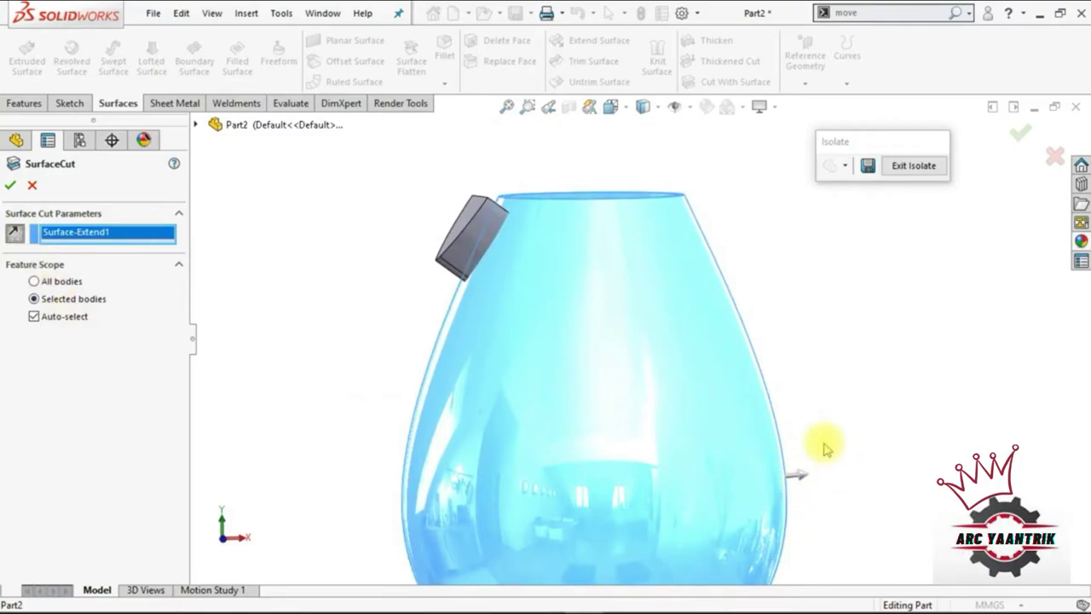
click(11, 187)
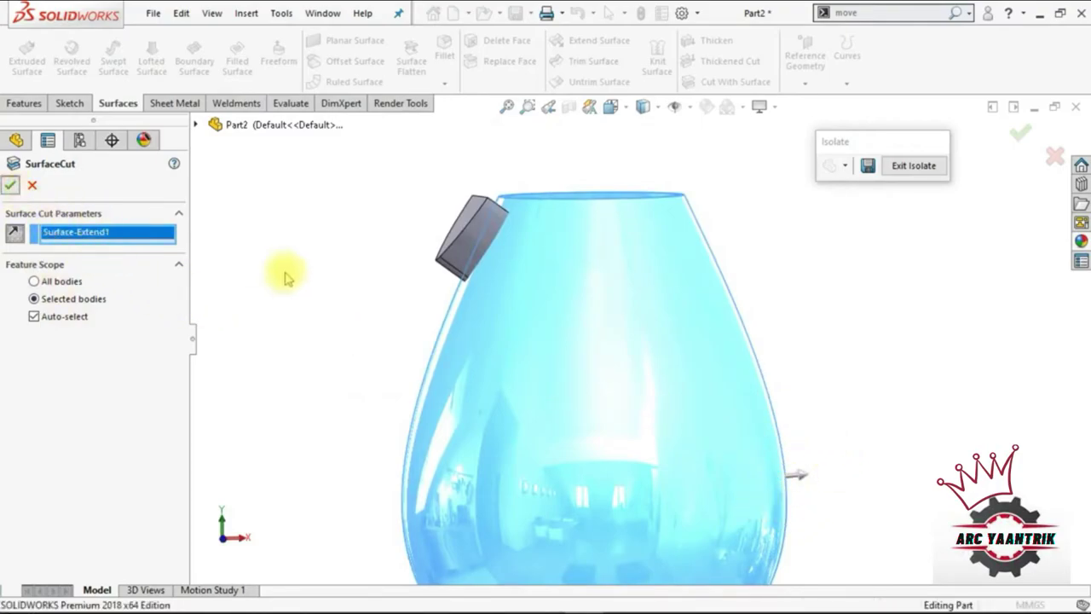
click(660, 297)
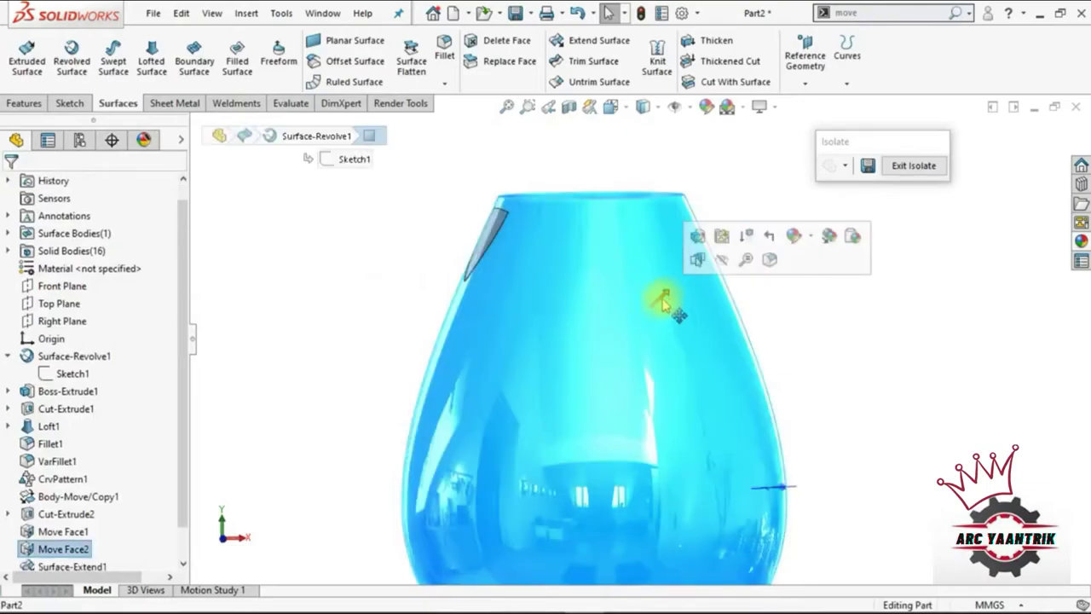
click(722, 262)
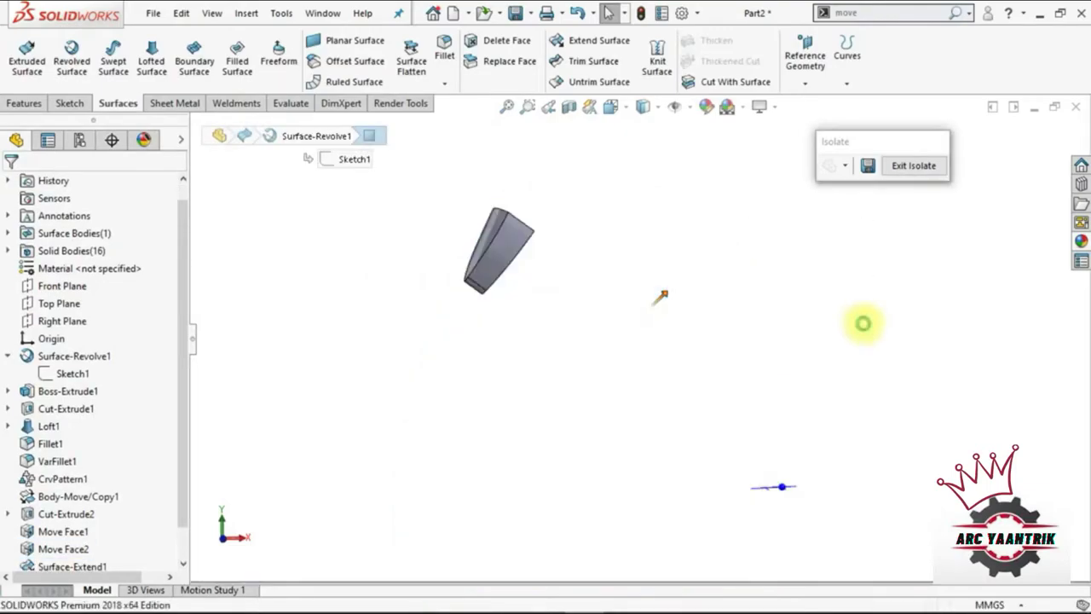
- Exit isolation so all the scales are visible again
click(918, 170)
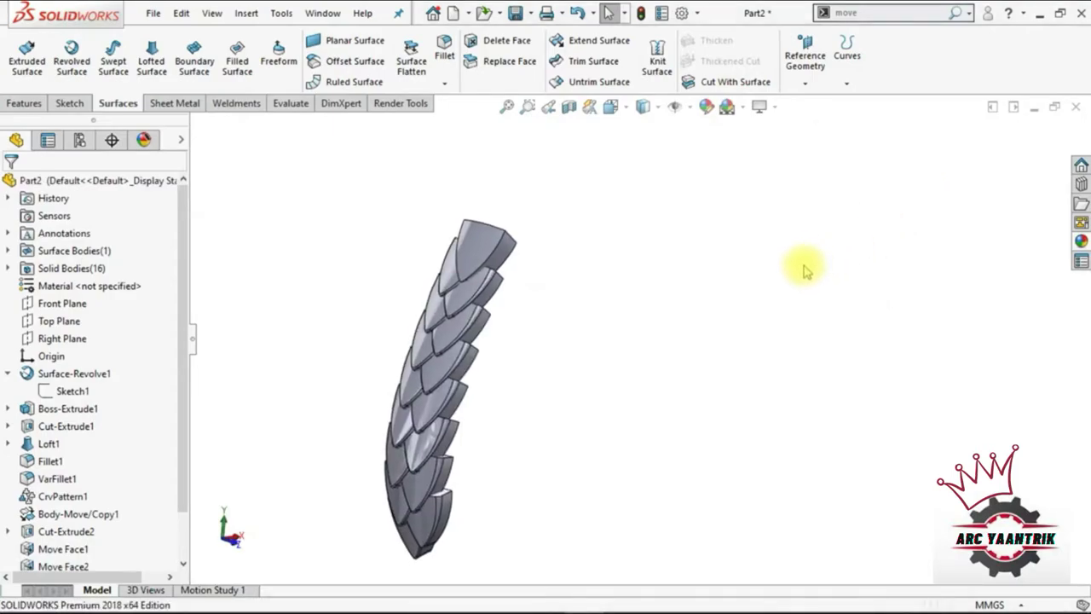
key(Left)
key(Left)
key(Left)
key(Left)
key(Left)
key(Left)
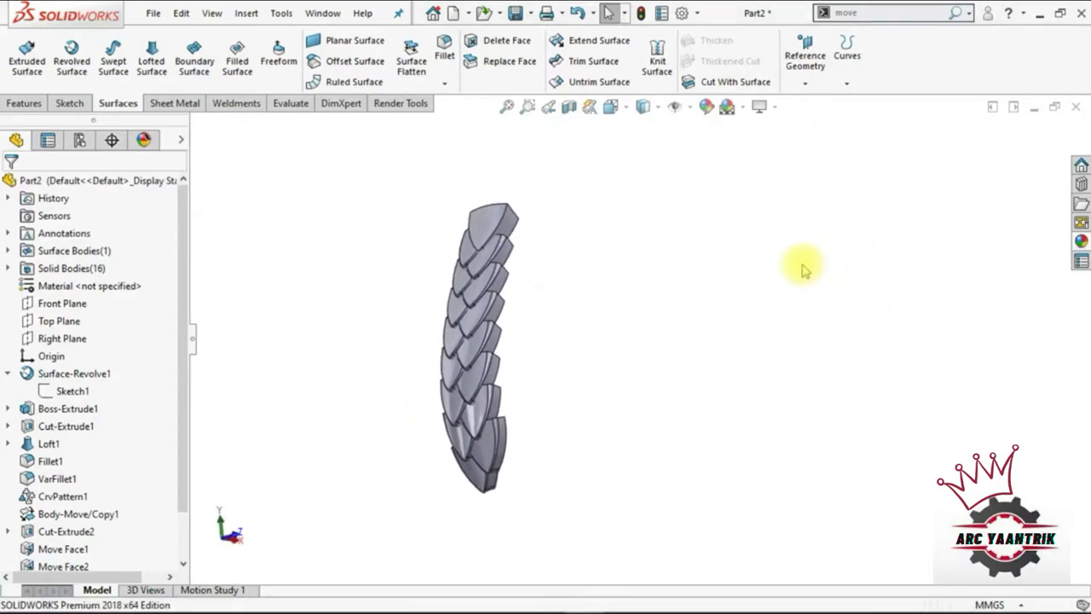
key(Left)
key(Left)
key(Left)
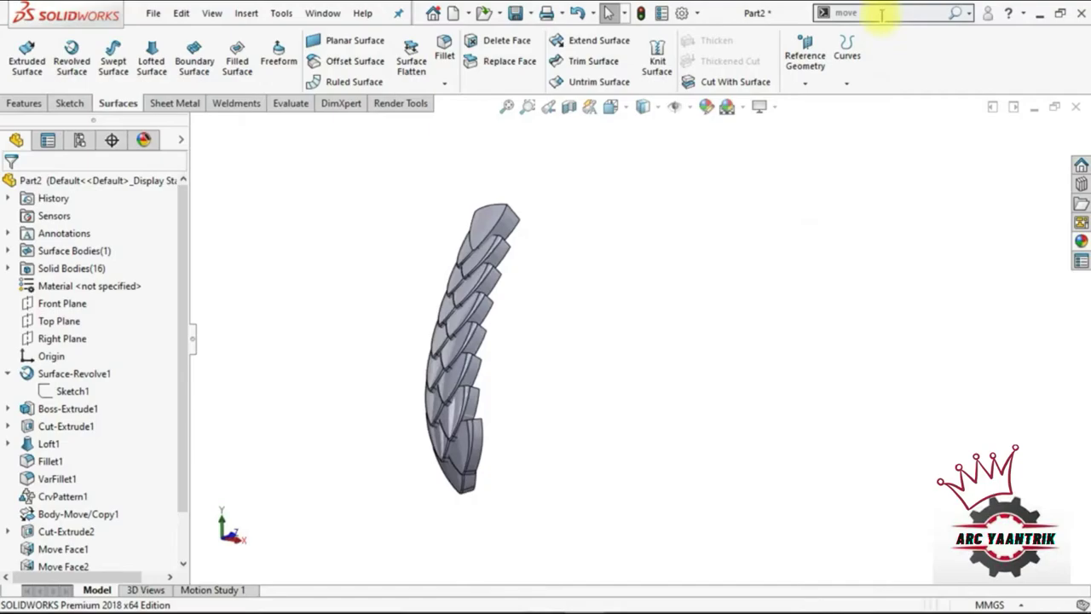
- Combine all sixteen scale bodies into one solid using Add
text(com)
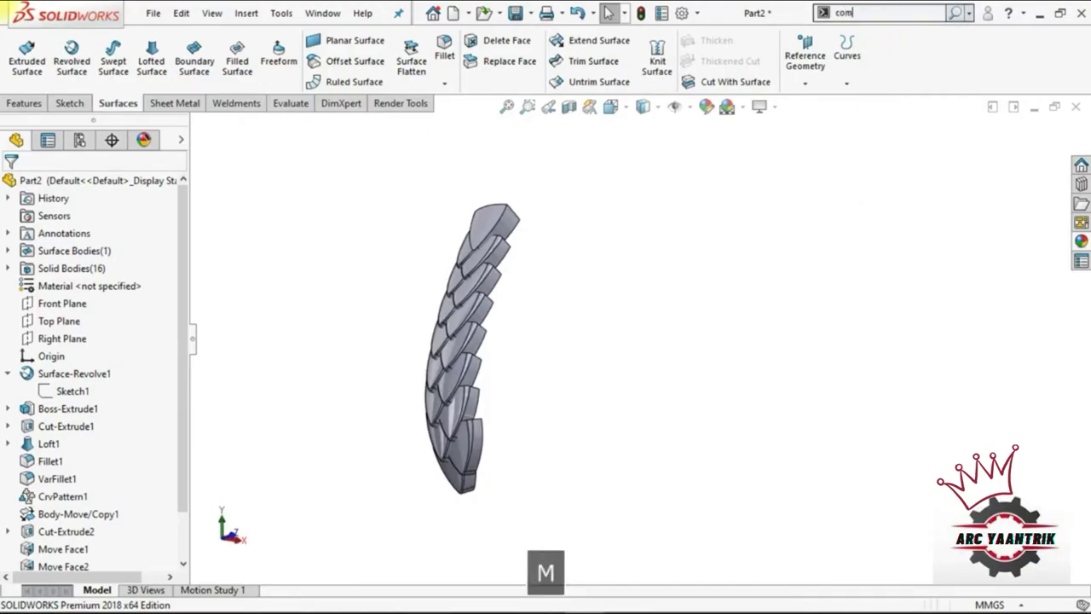
click(855, 43)
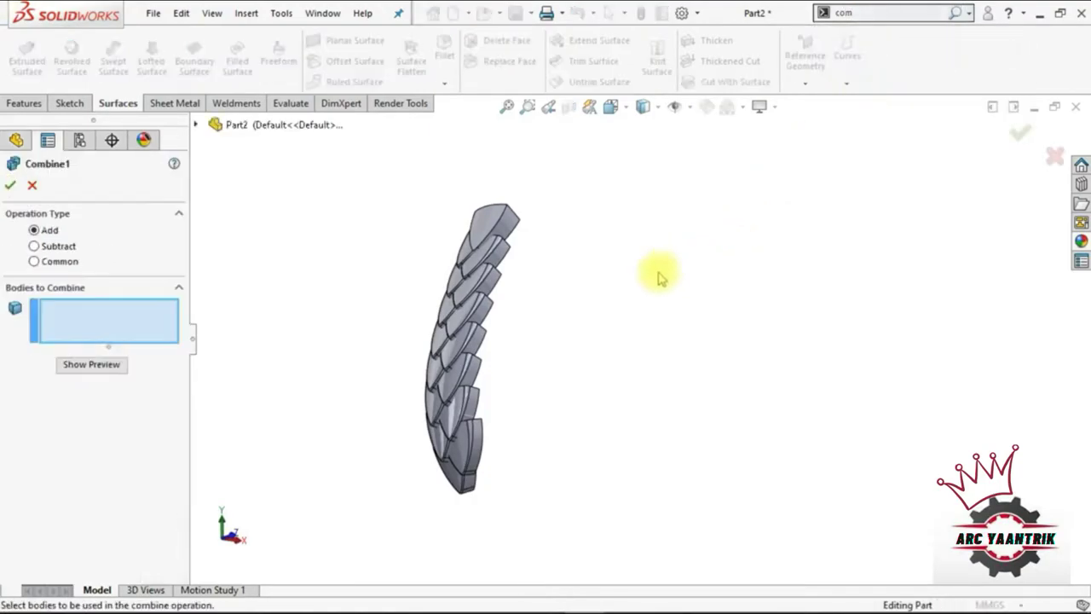
drag(407, 199, 626, 503)
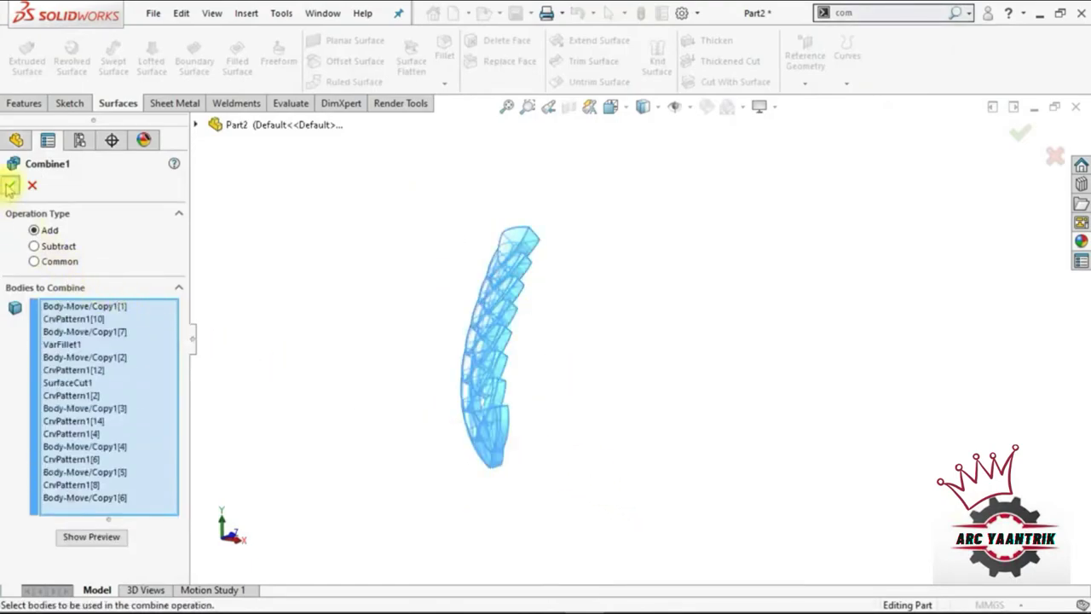
right_click(327, 287)
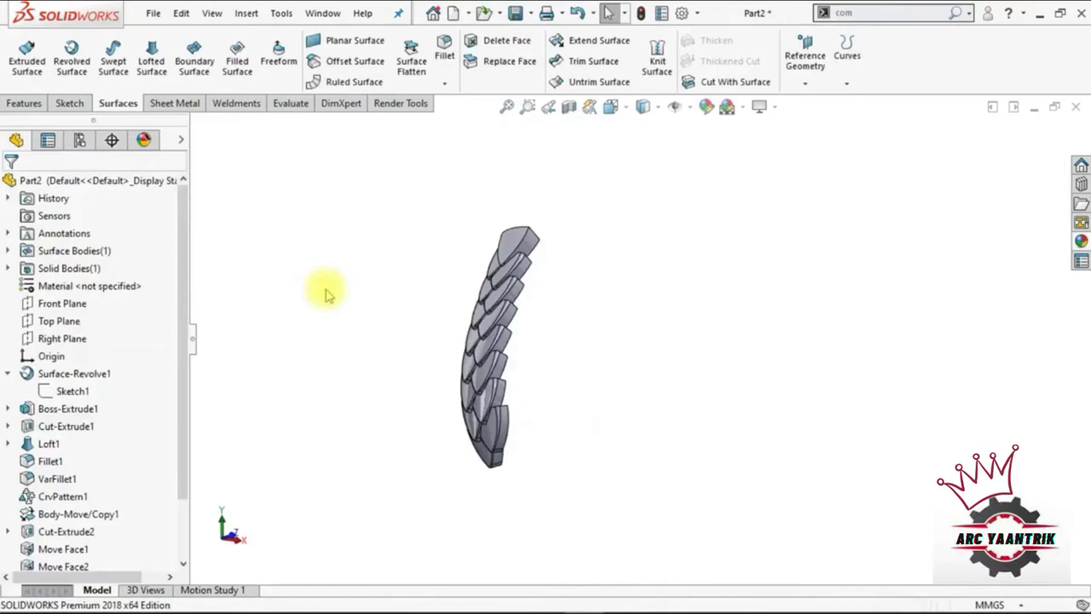
click(62, 304)
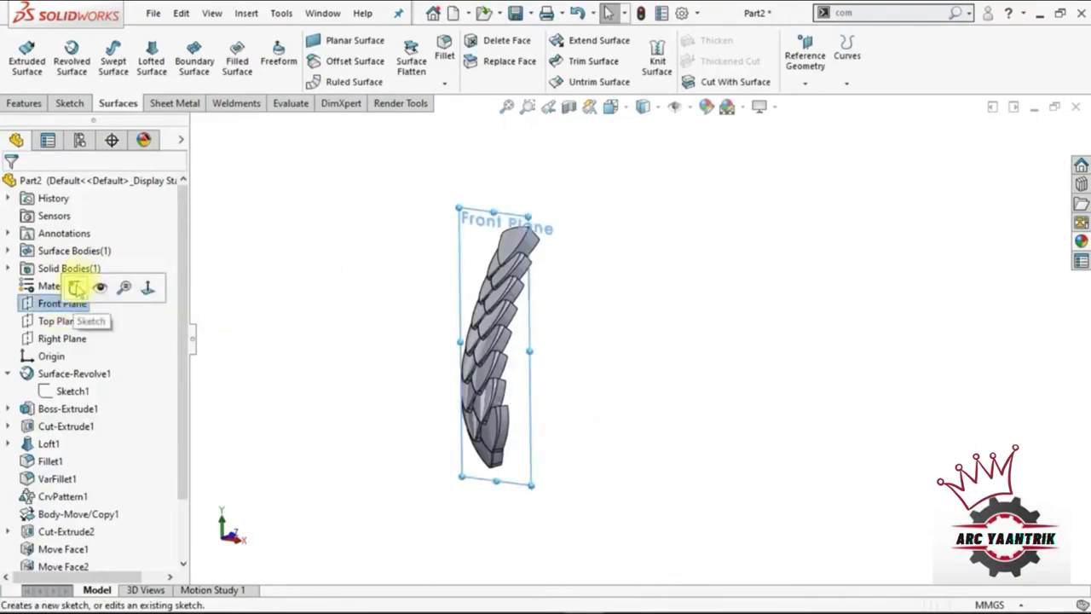
- Start a sketch on the Front Plane and draw a vertical midpoint line centred on the origin
click(76, 287)
click(798, 60)
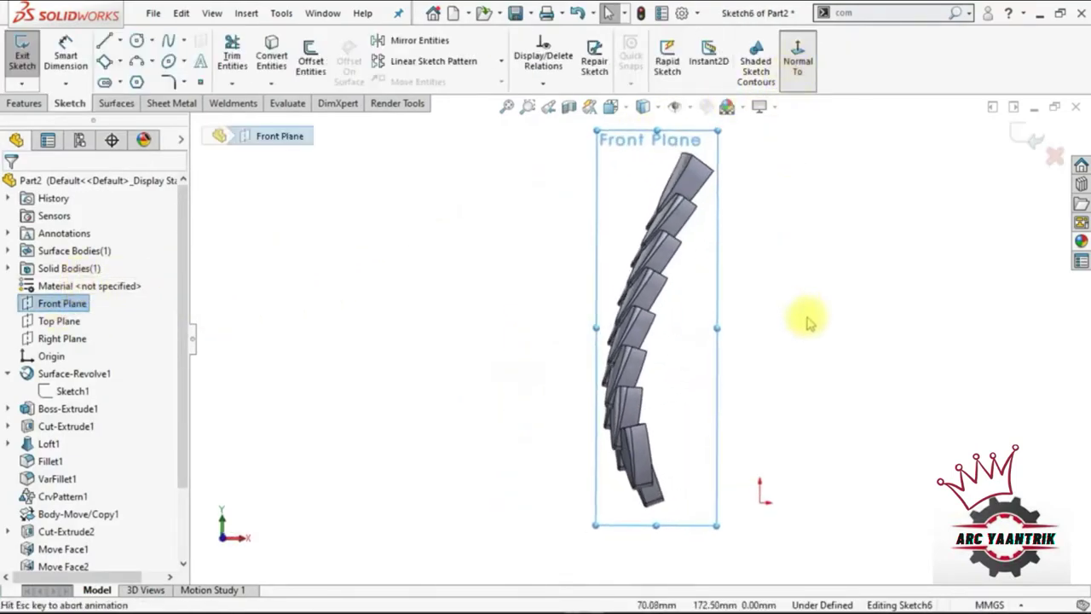
click(841, 458)
scroll(804, 524, down, 3)
scroll(621, 499, down, 3)
scroll(578, 484, down, 3)
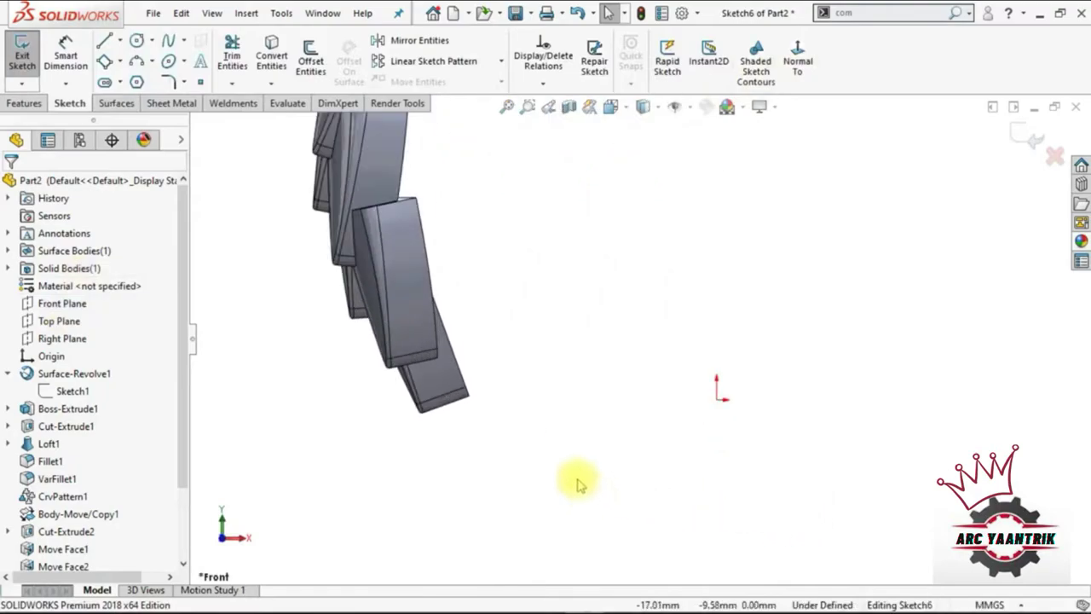
click(120, 40)
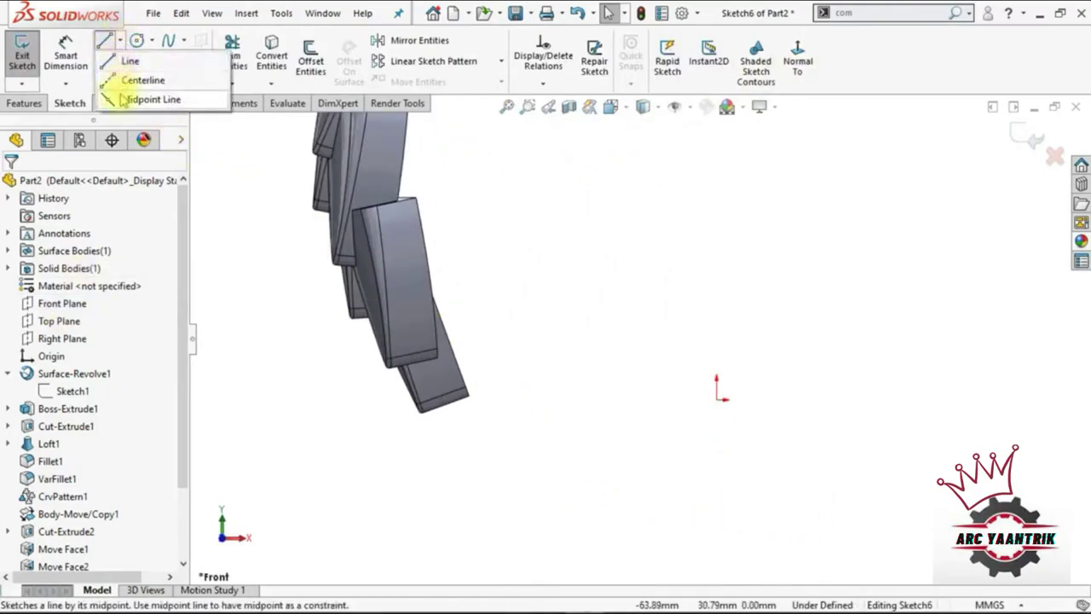
click(128, 99)
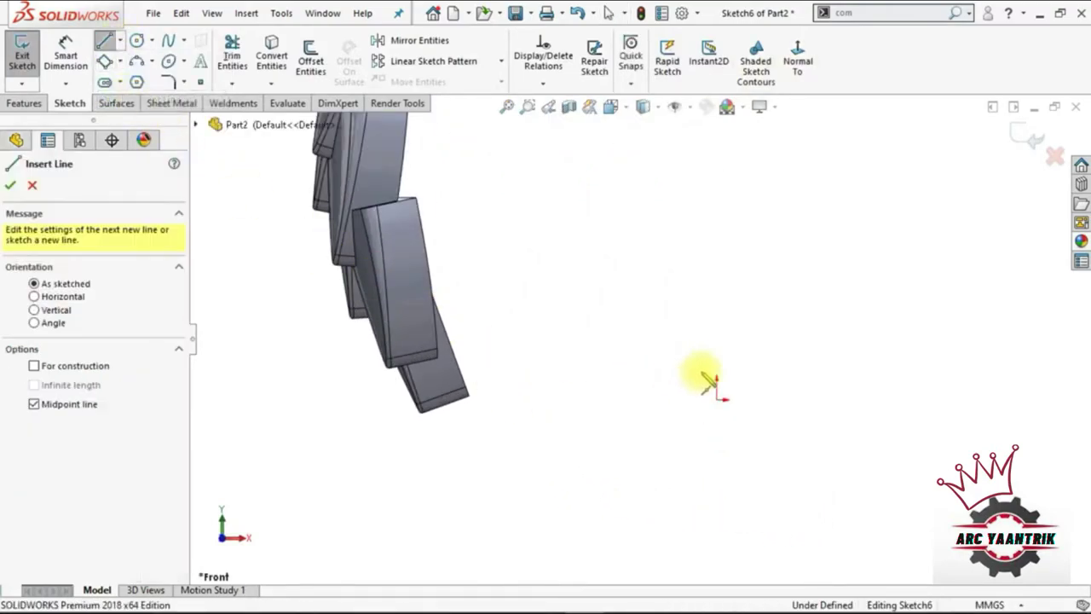
click(717, 399)
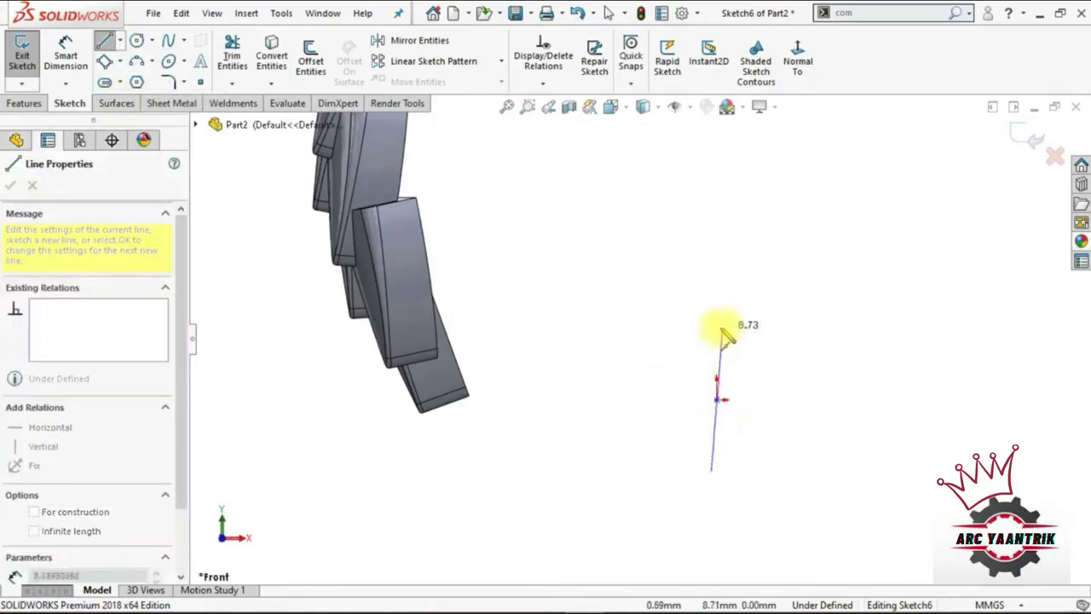
click(717, 327)
key(Escape)
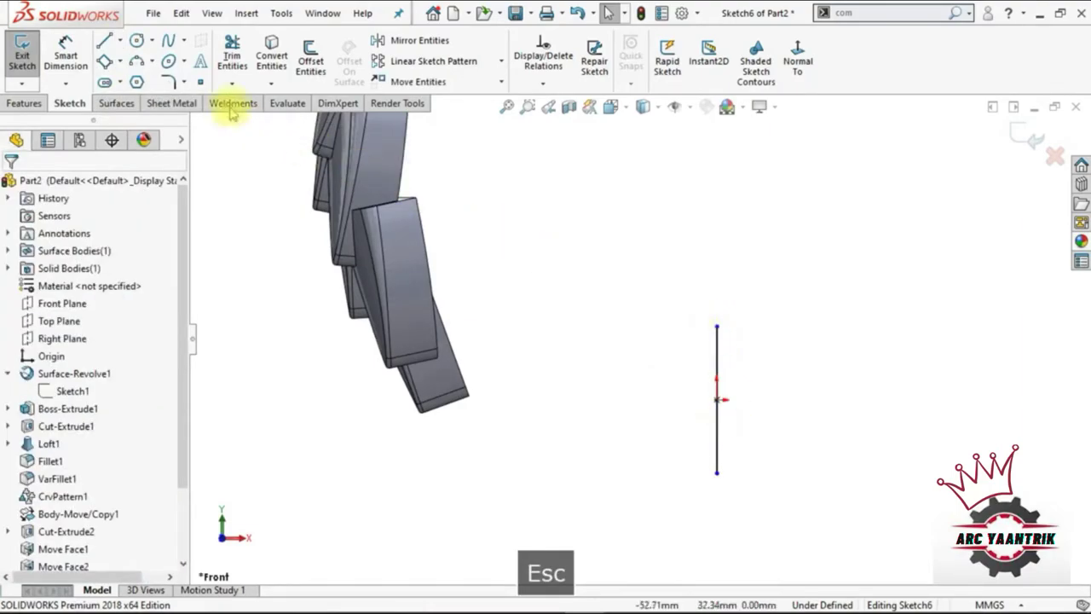
- Draw a long top and a shorter bottom horizontal line leftward from the vertical line's ends
click(105, 42)
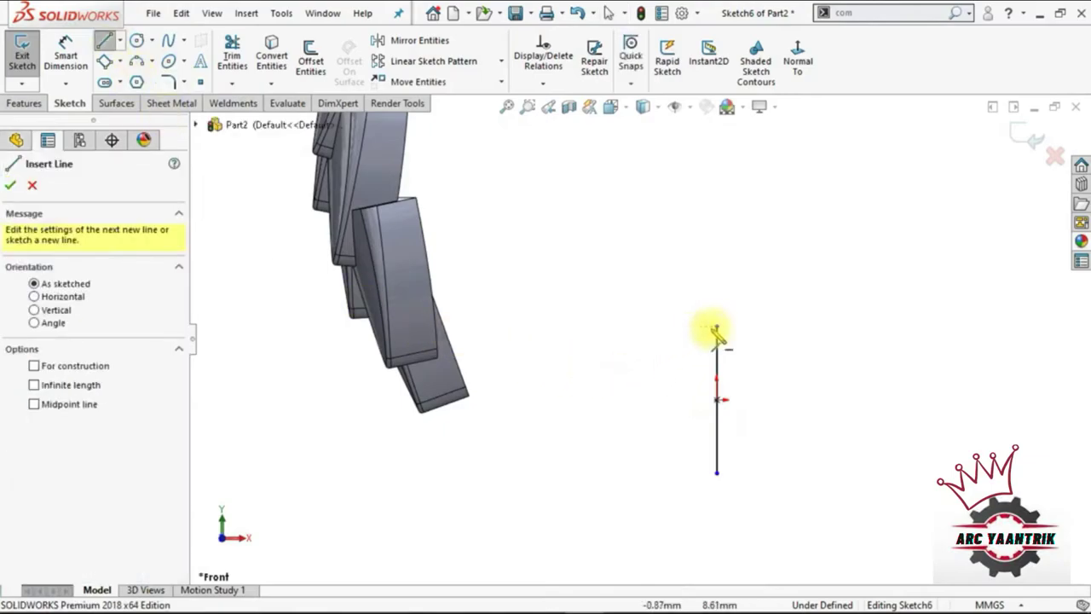
click(717, 327)
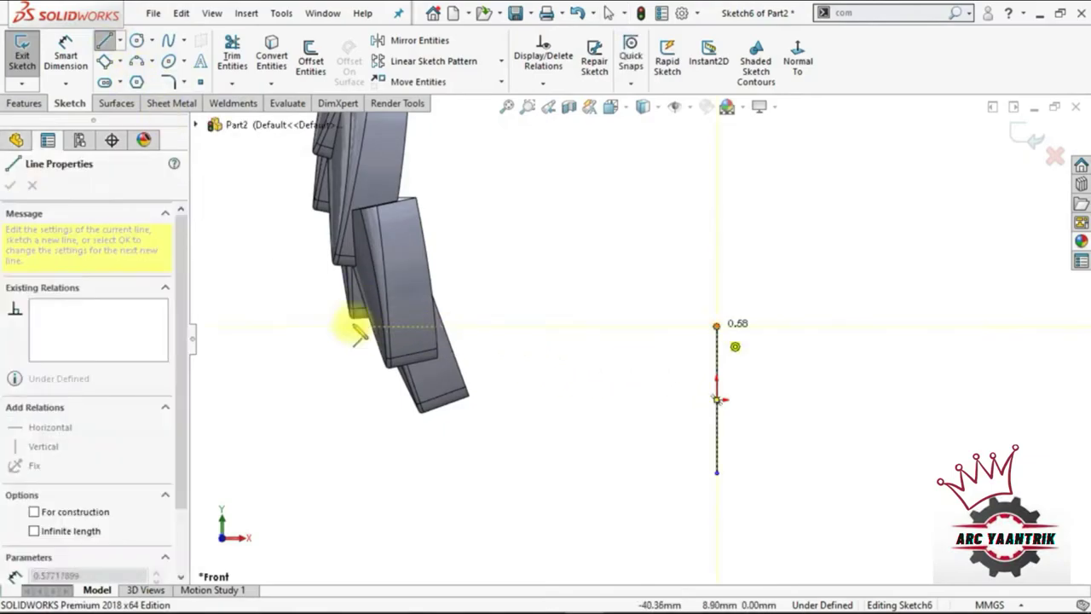
click(267, 326)
key(Escape)
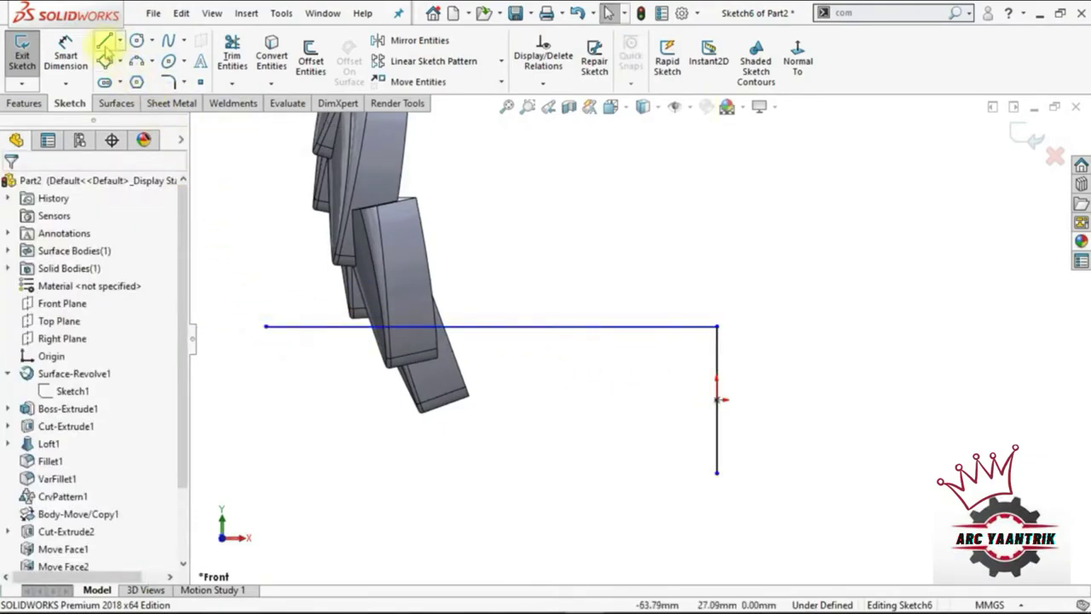
click(103, 42)
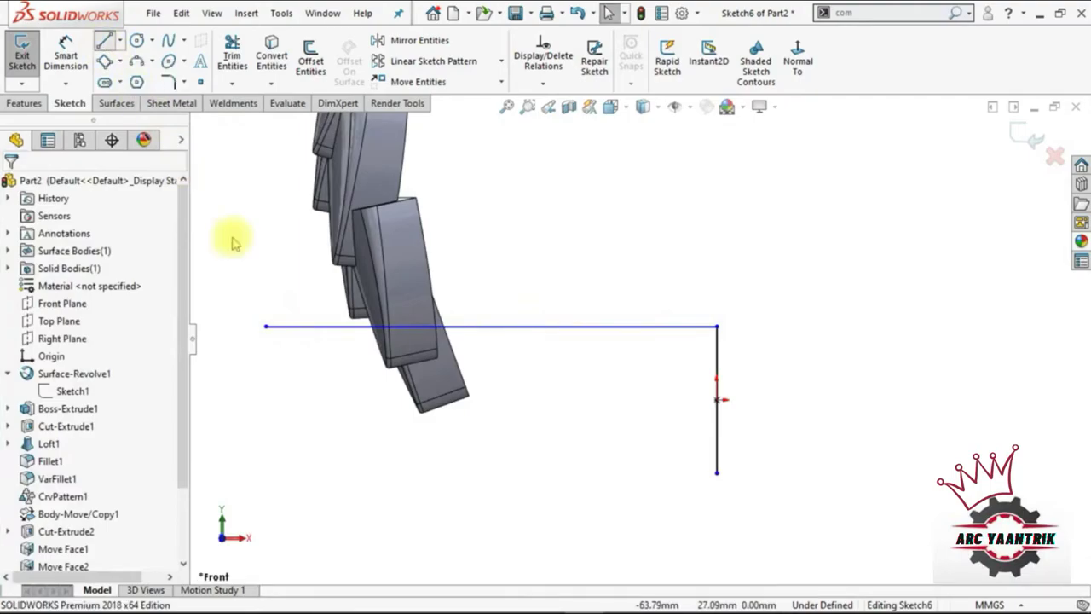
click(717, 473)
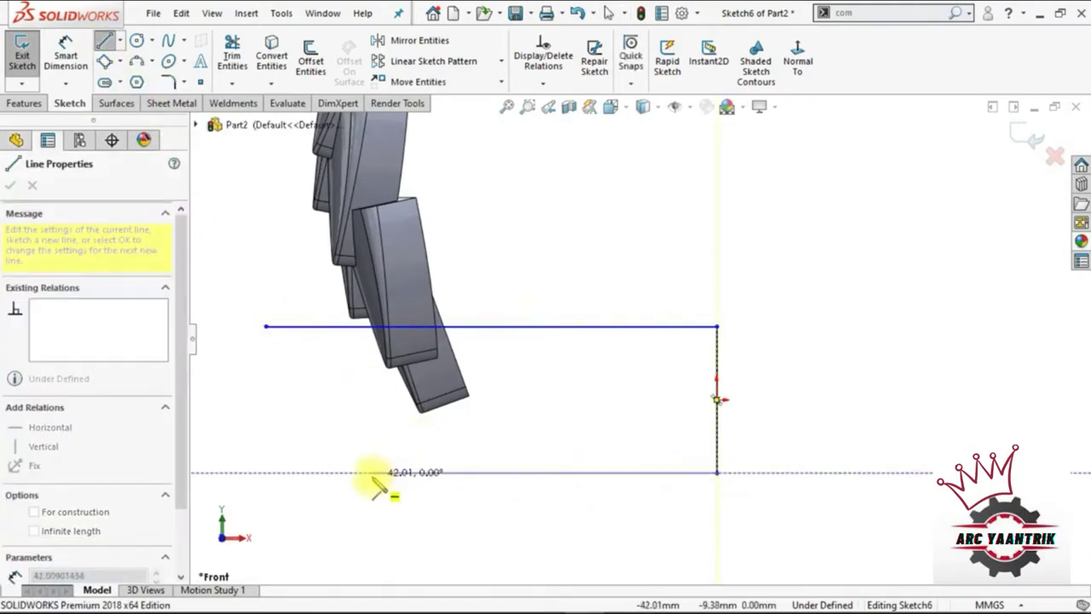
click(375, 474)
key(Escape)
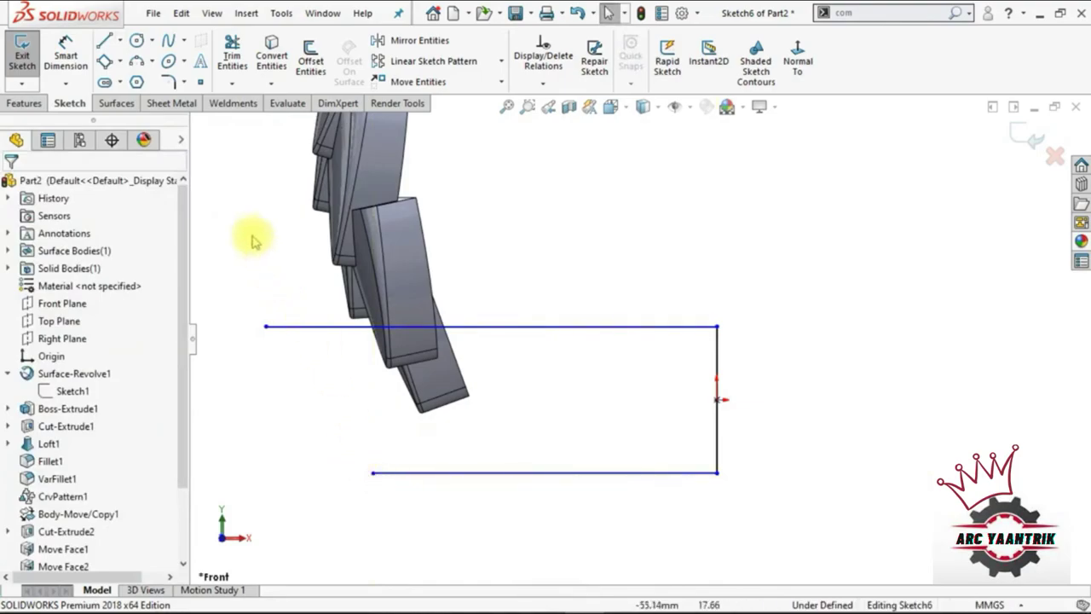
- Join the horizontal lines' left ends with a 3-point arc bowing outward
click(137, 61)
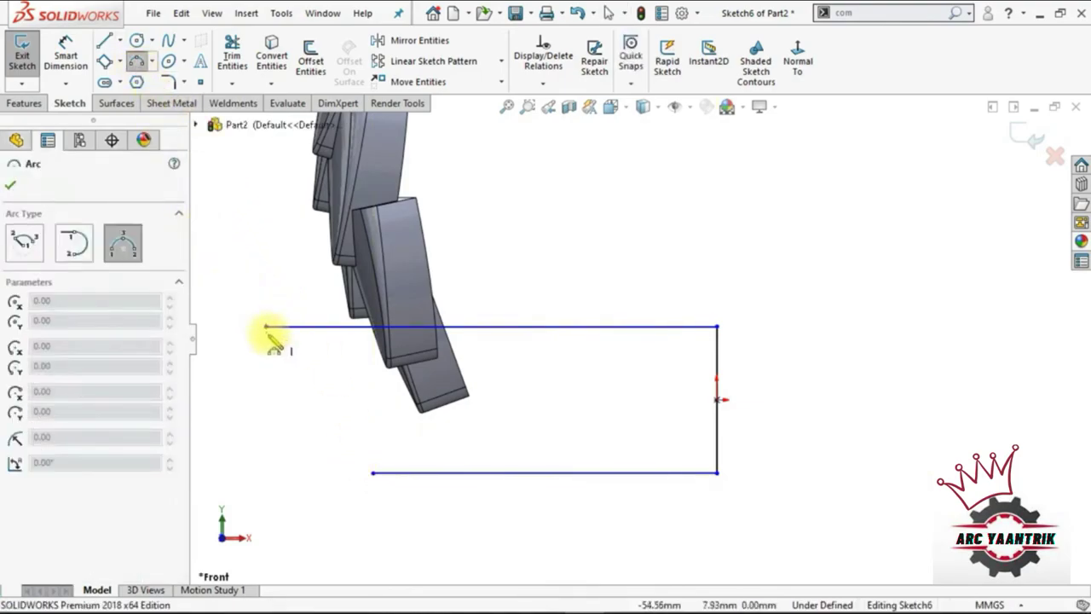
click(266, 327)
click(375, 473)
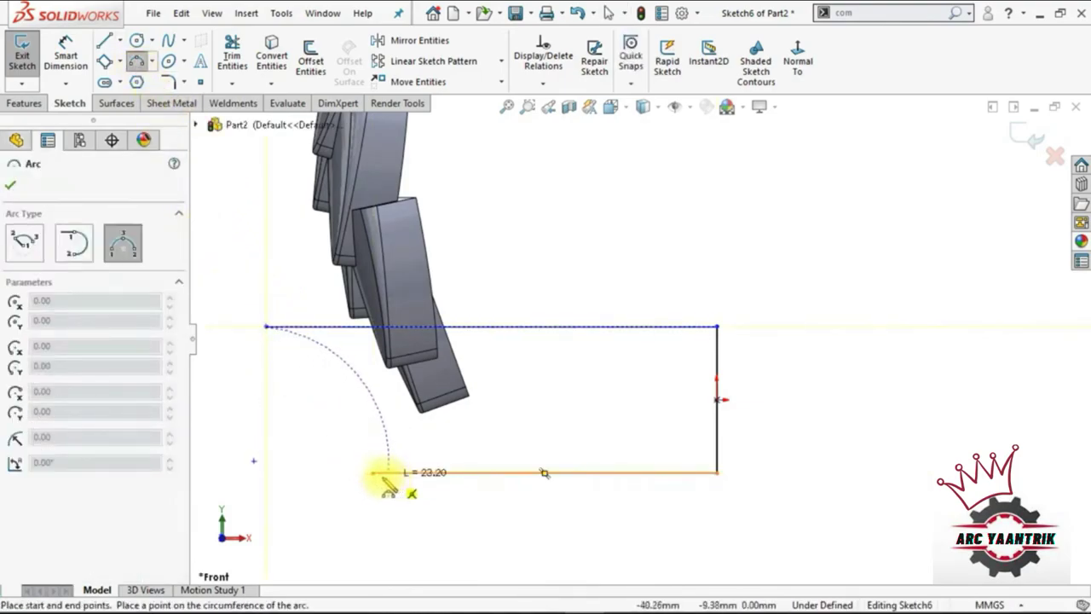
click(328, 440)
key(Escape)
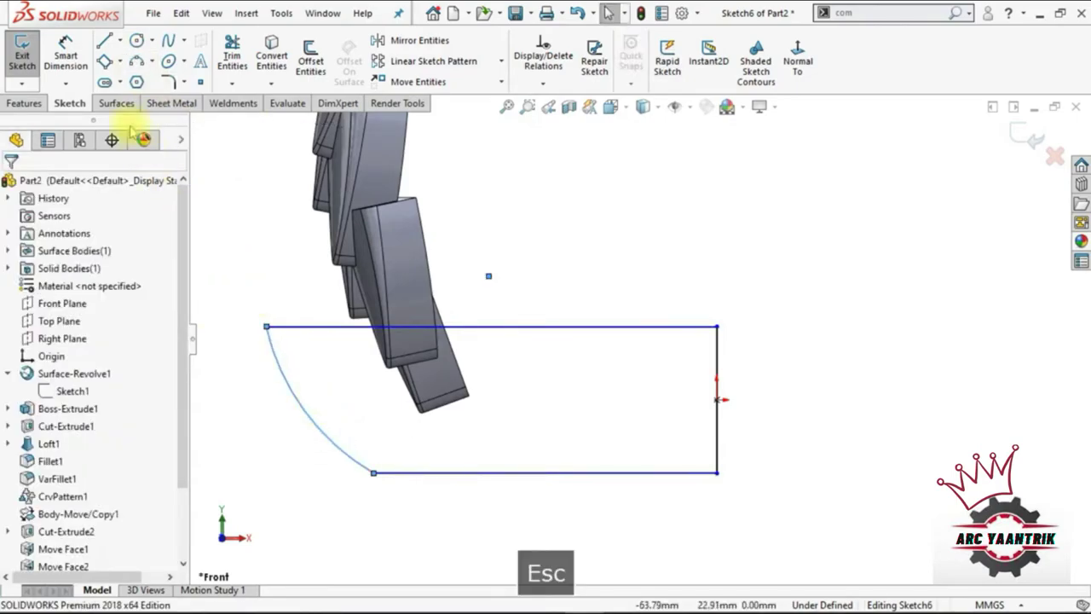
click(66, 55)
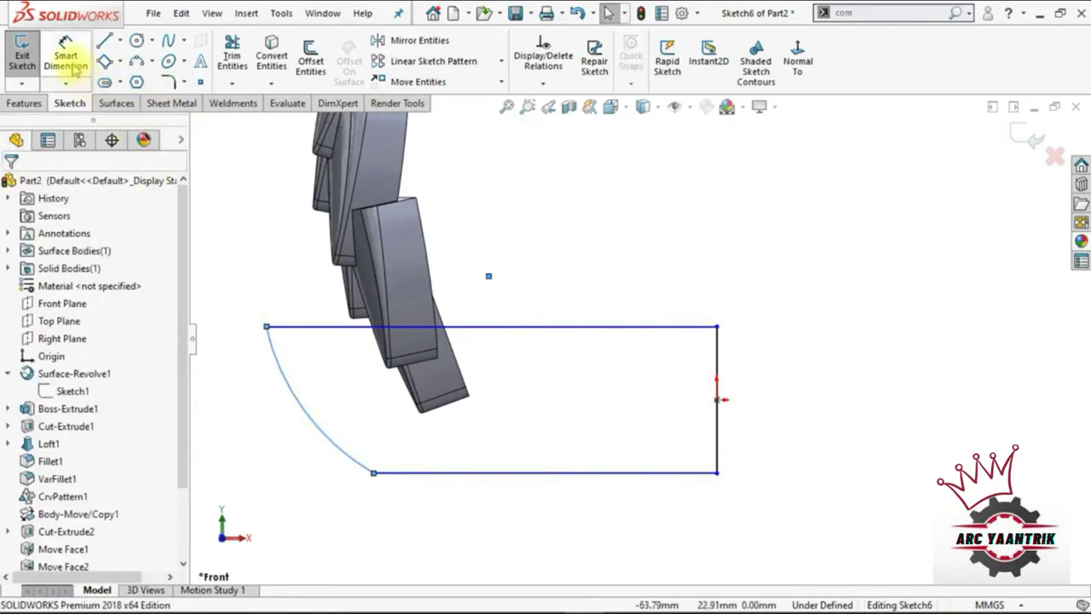
- Dimension the bottom line at 30 mm and the vertical line at 20 mm
click(492, 478)
click(567, 558)
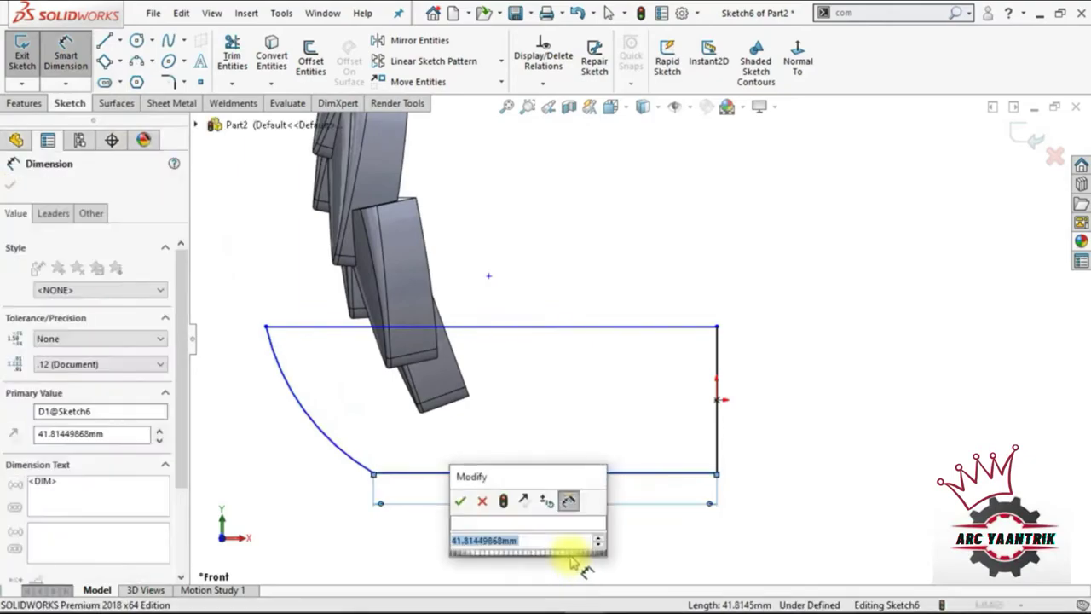
text(30)
key(Return)
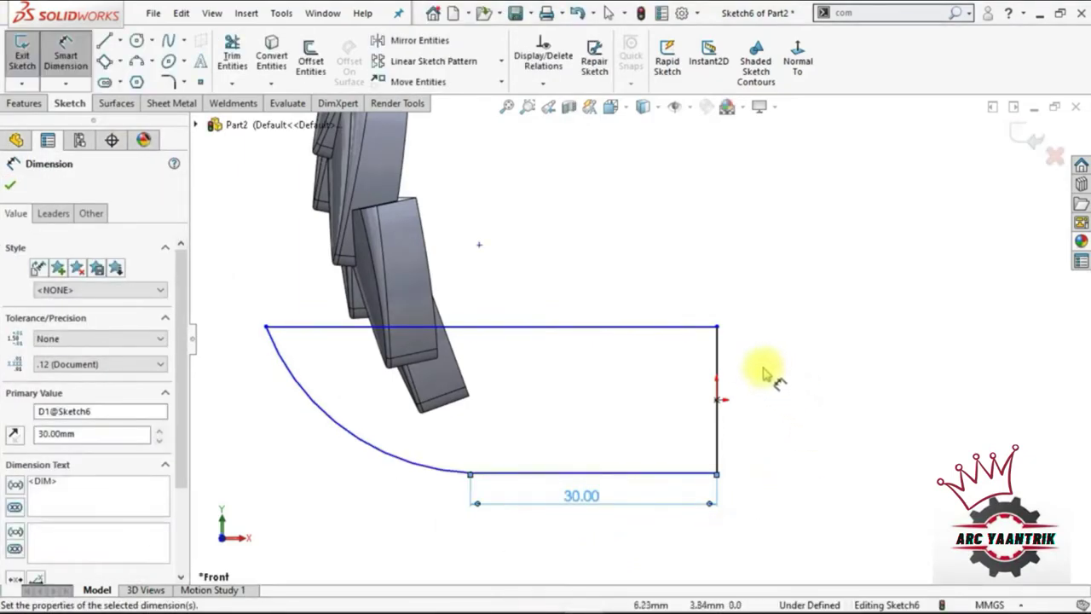
click(719, 388)
click(759, 401)
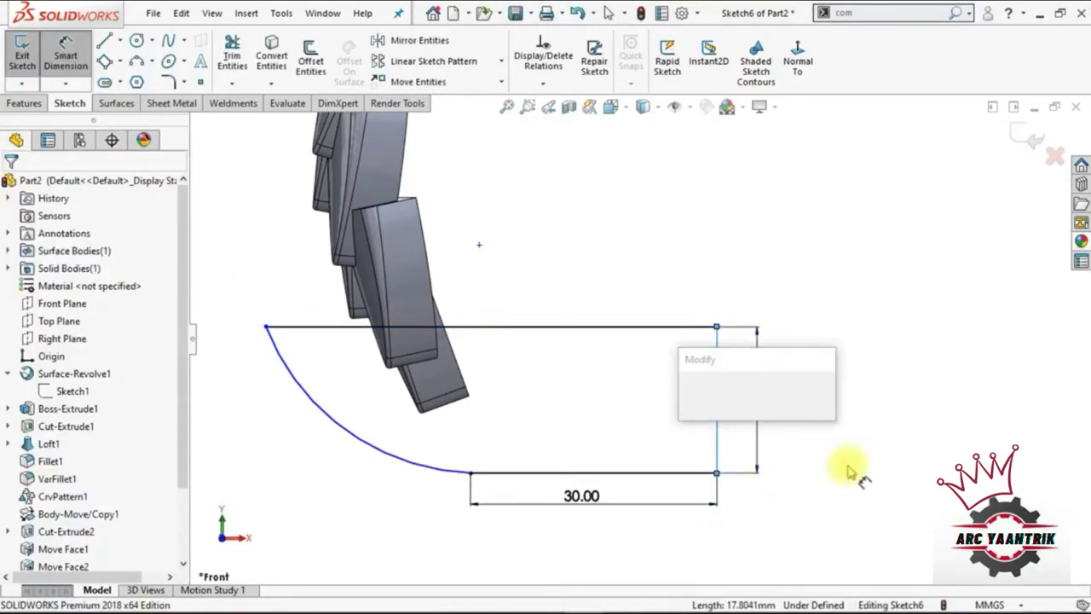
text(20)
key(Return)
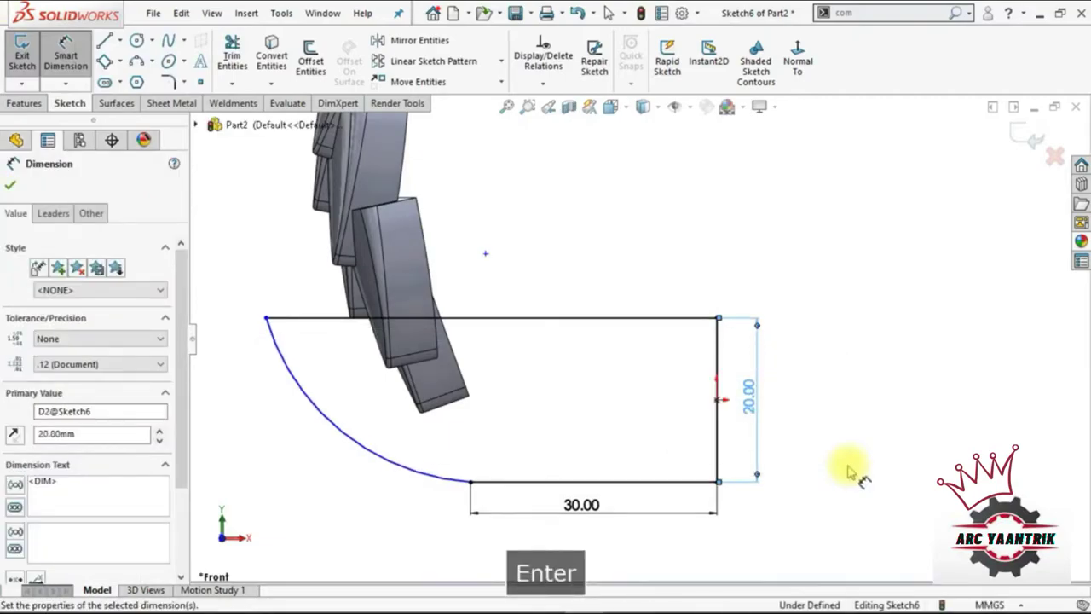
- Dimension the top line at 39 mm and the arc at radius 50 mm
click(623, 318)
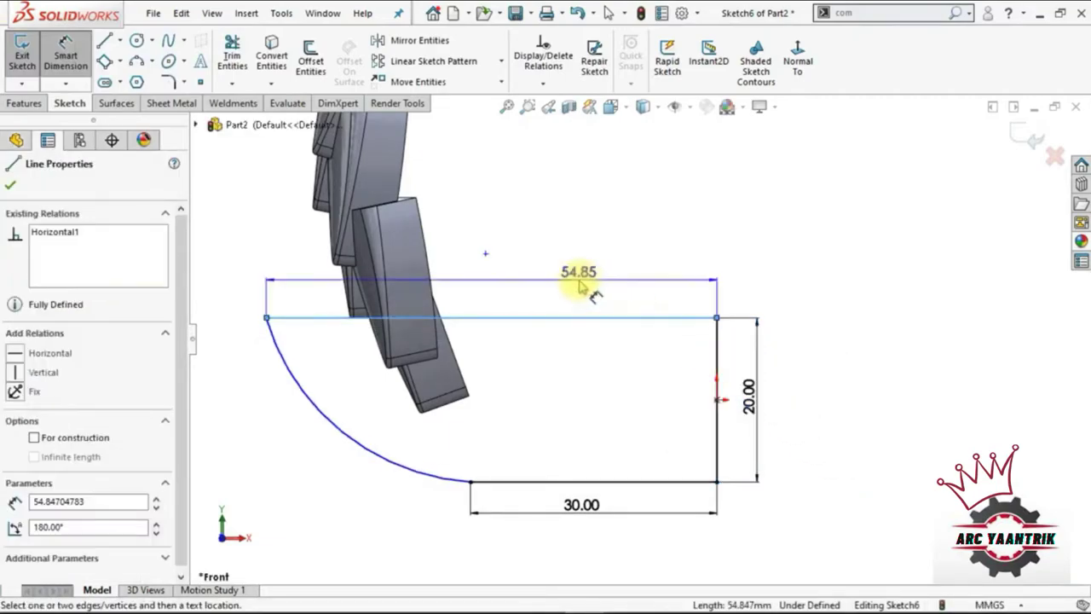
click(587, 281)
text(39)
key(Return)
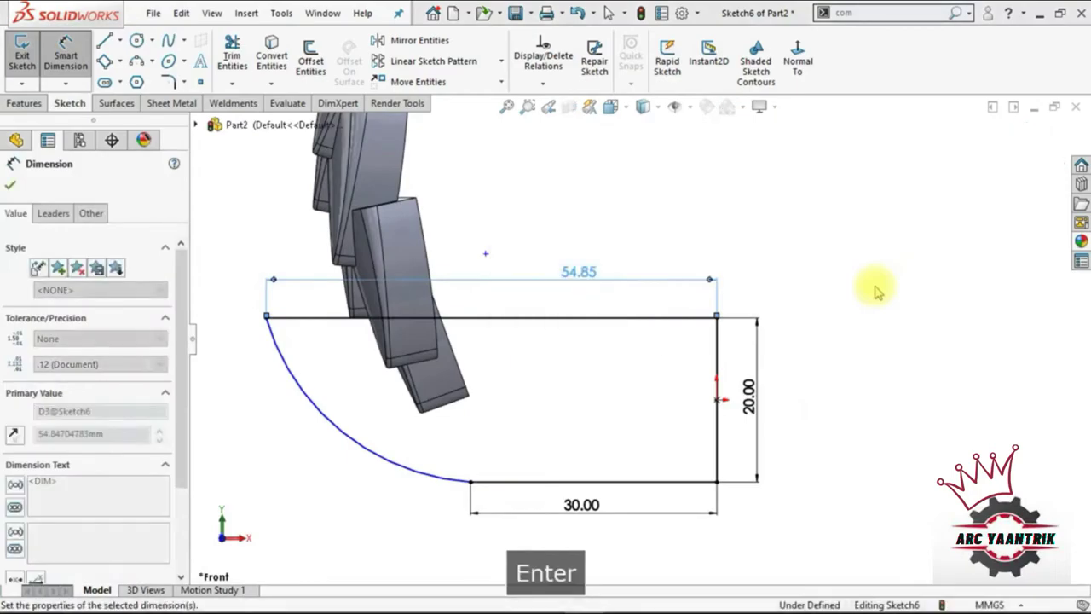
click(415, 479)
click(392, 471)
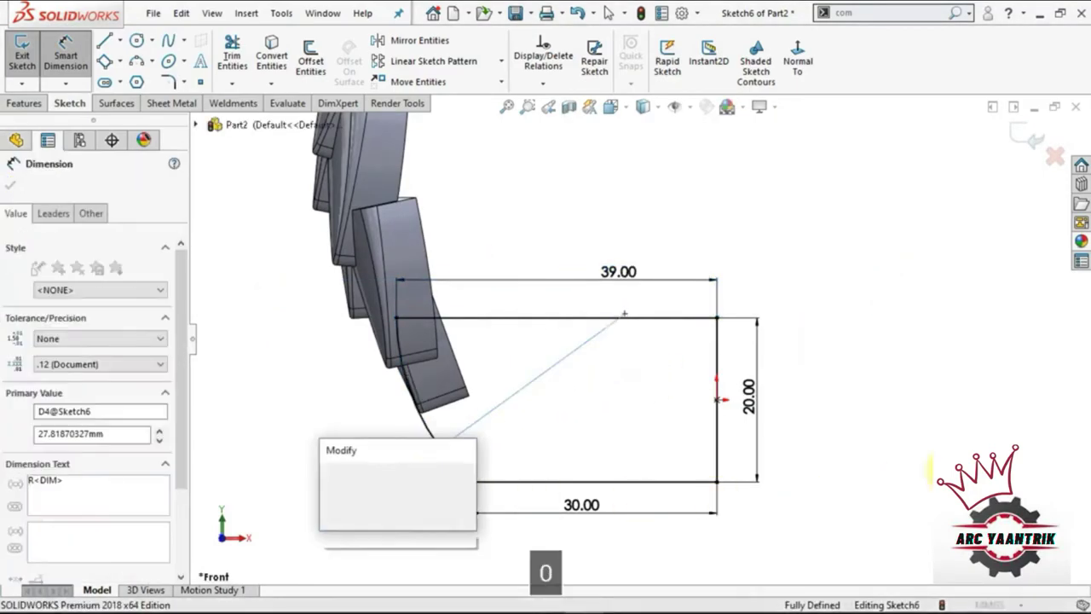
text(50)
key(Return)
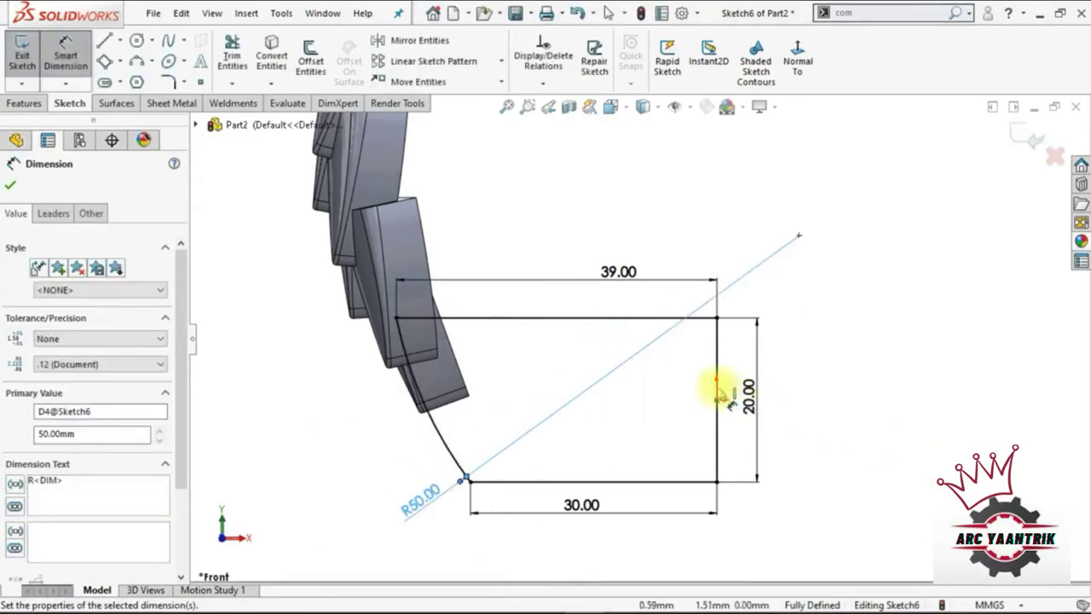
- Revolve Sketch6 360° about its vertical line with Merge result unchecked
click(20, 105)
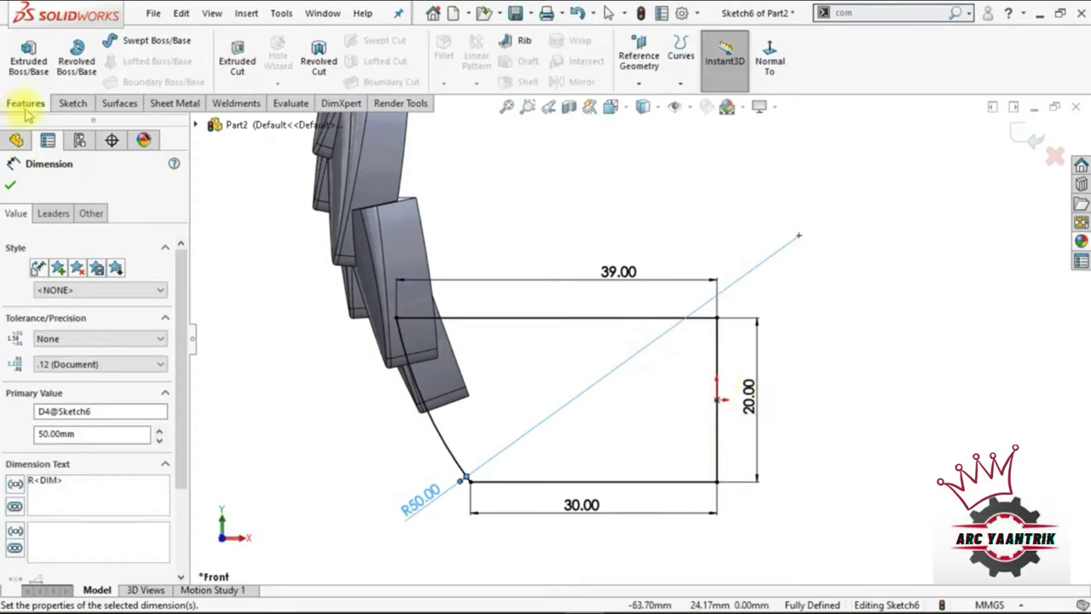
click(76, 58)
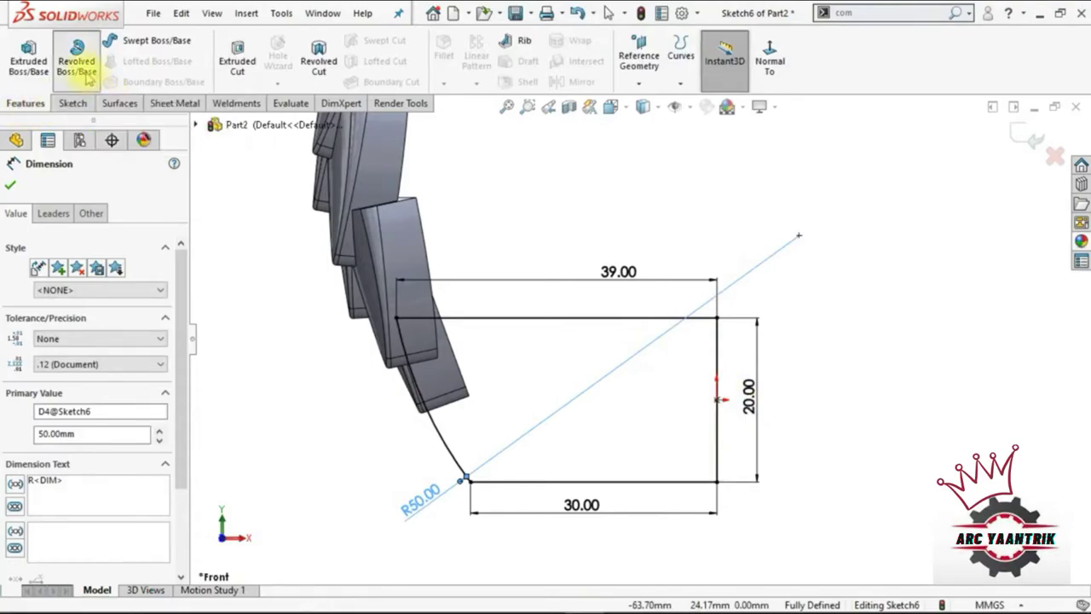
click(718, 365)
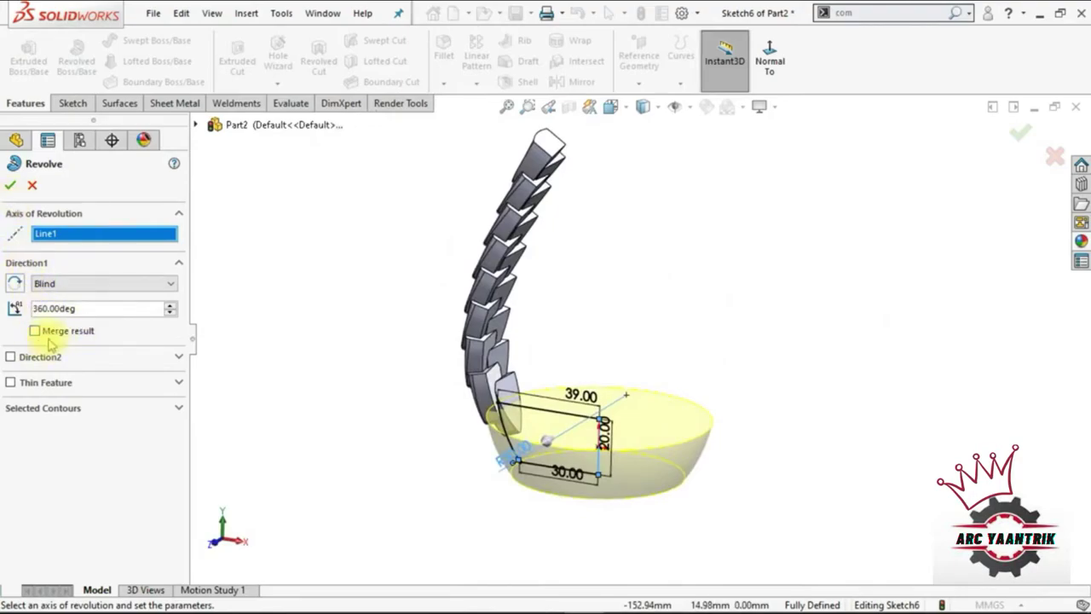
click(10, 188)
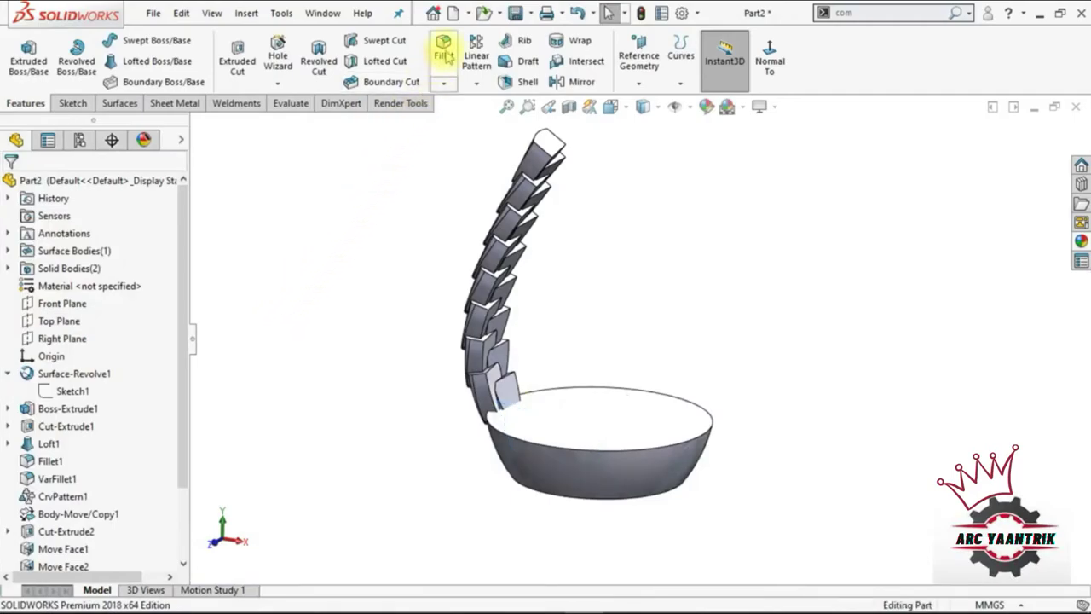
- Apply a 15 mm constant-radius fillet to the bowl base's bottom face
click(444, 53)
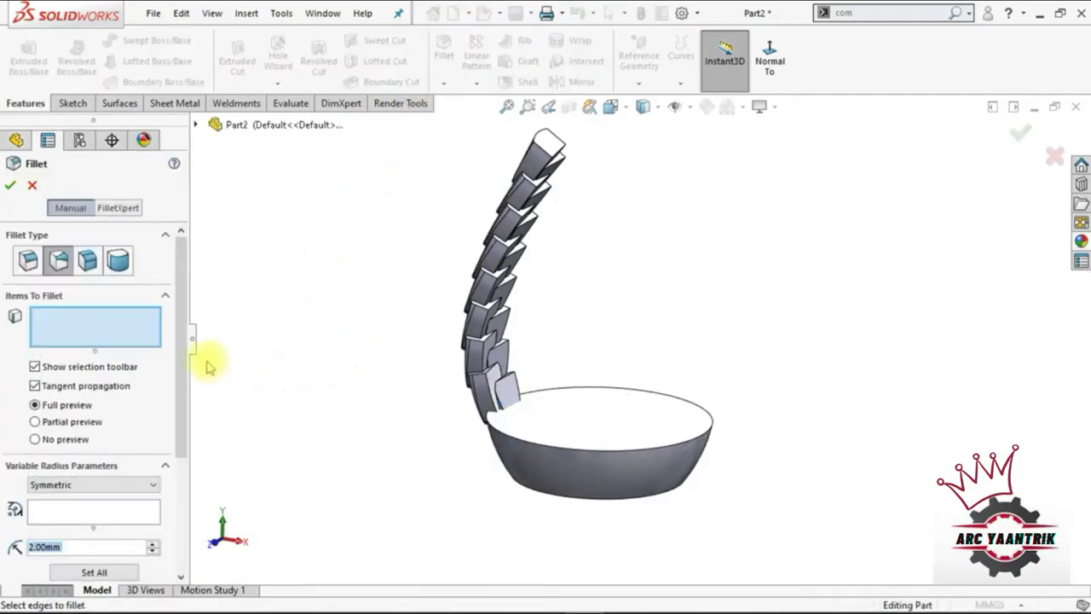
click(29, 262)
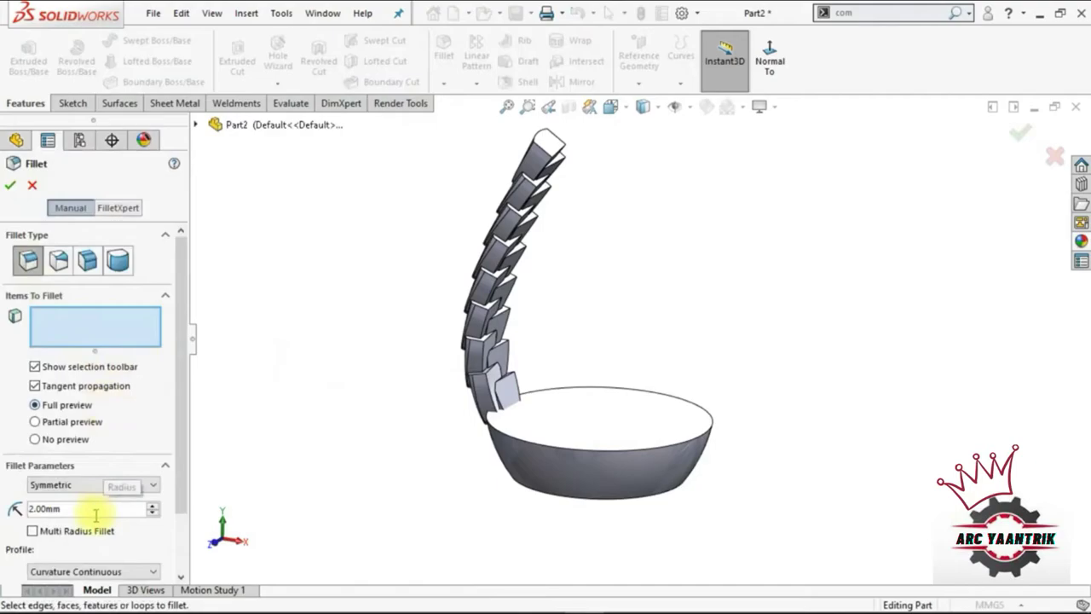
text(15)
key(Return)
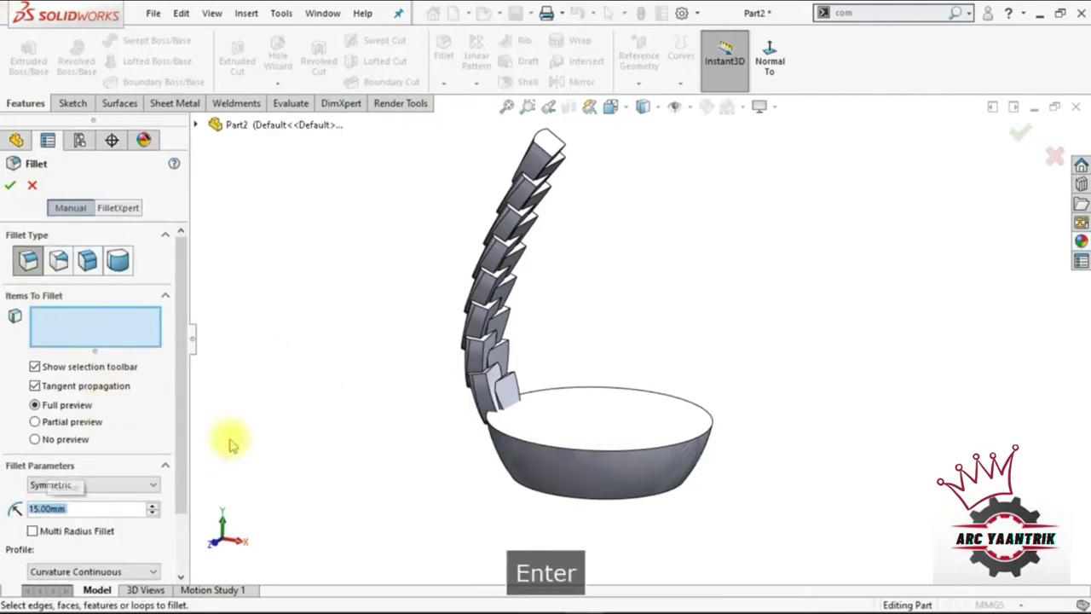
click(687, 440)
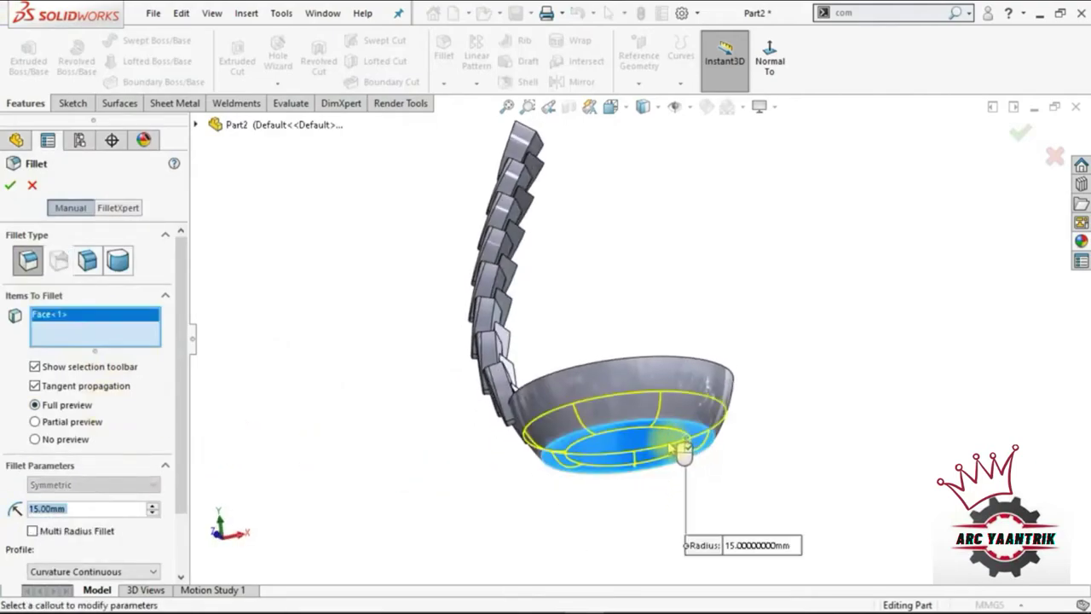
click(11, 186)
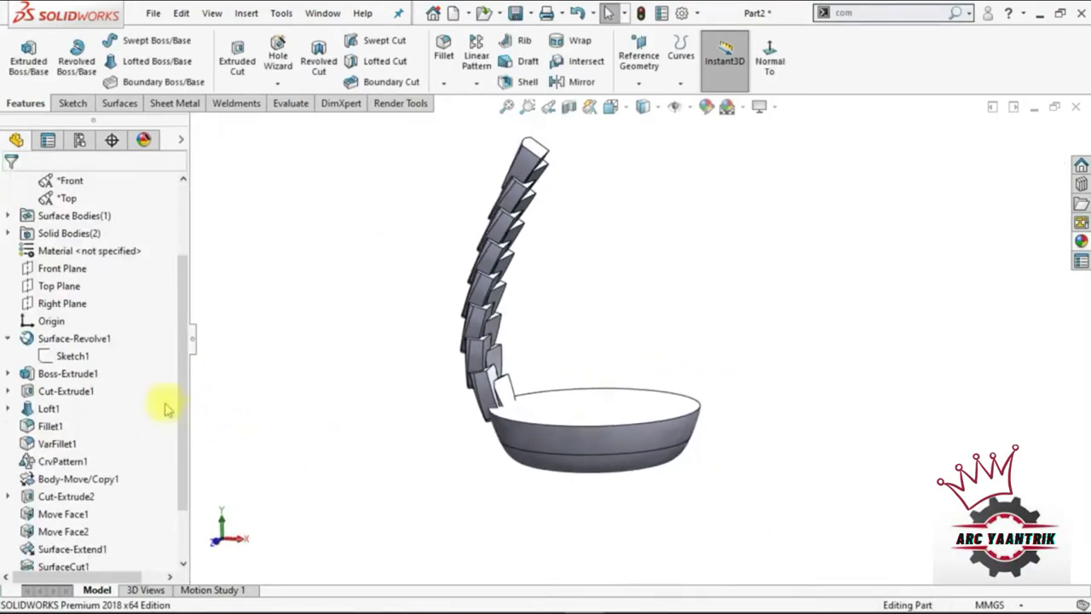
- Use Move Face to offset the vase face 2.50 mm with Flip direction checked
click(86, 339)
click(486, 516)
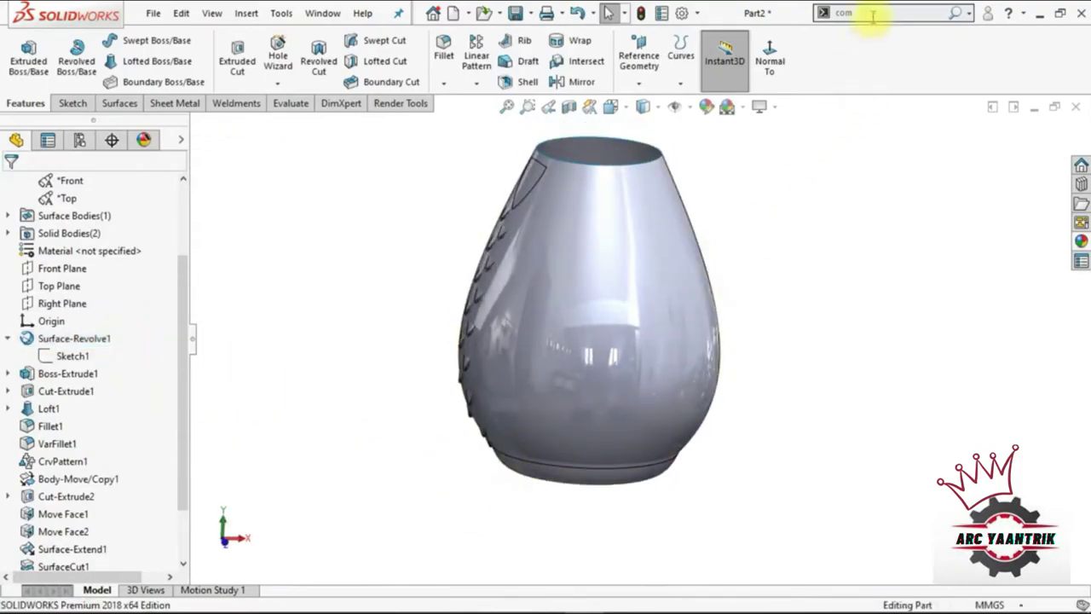
text(mo)
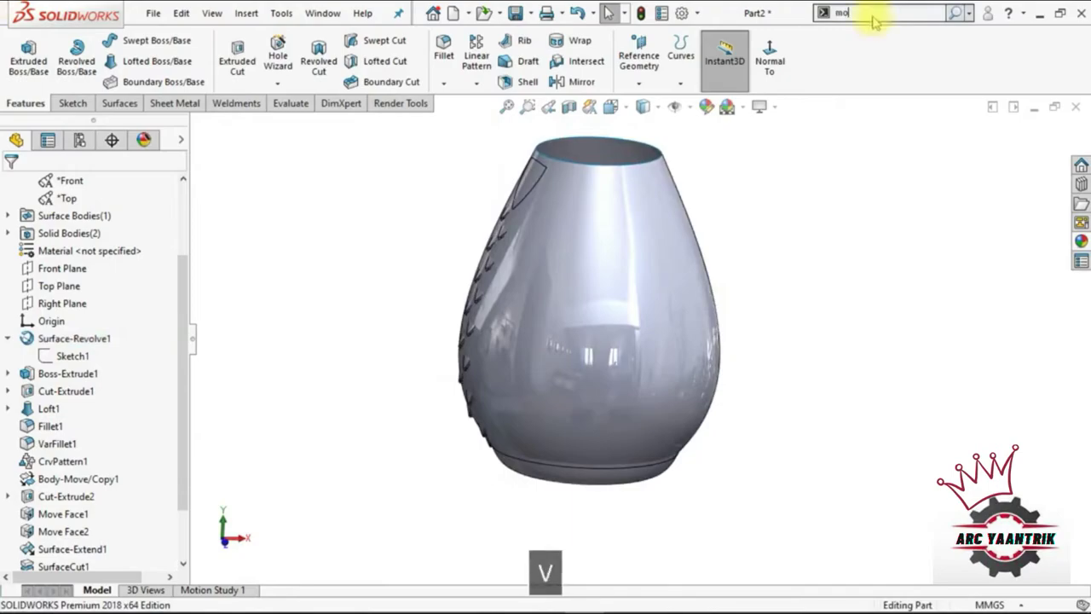
text(ve)
click(863, 33)
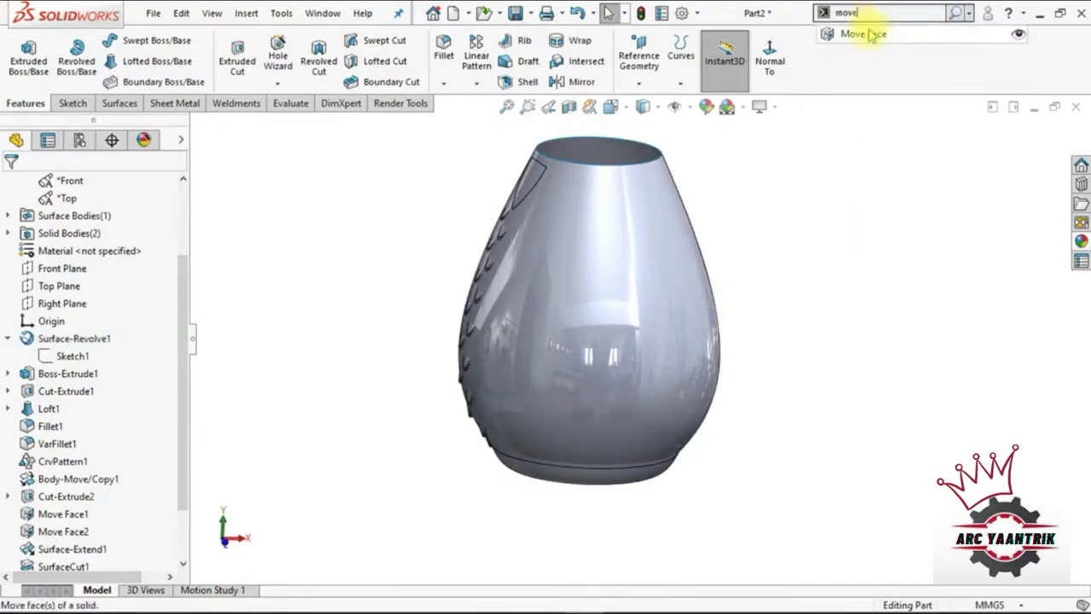
click(664, 285)
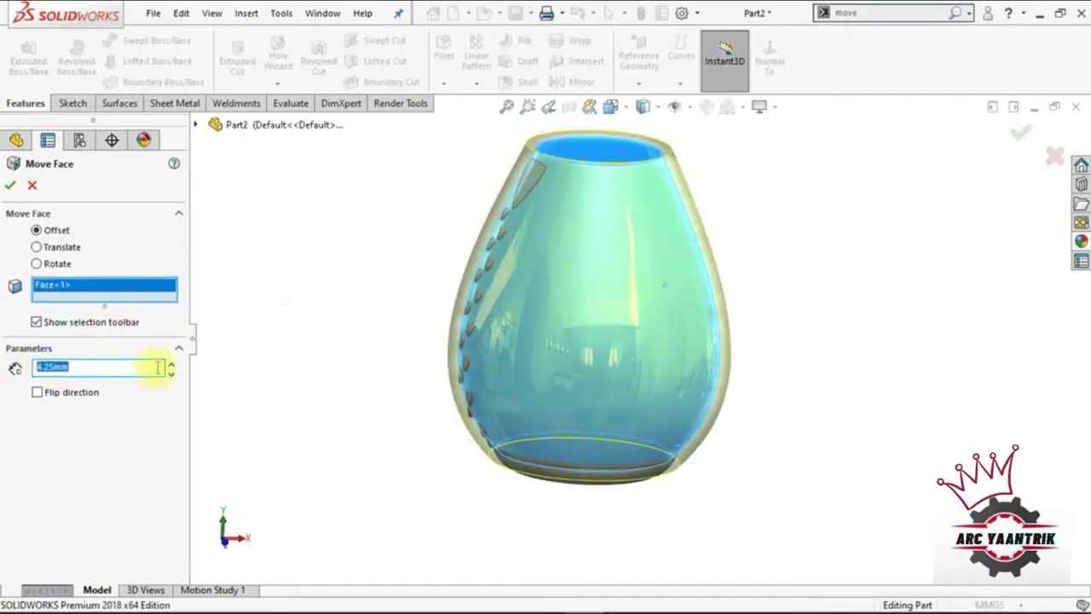
text(25)
key(Return)
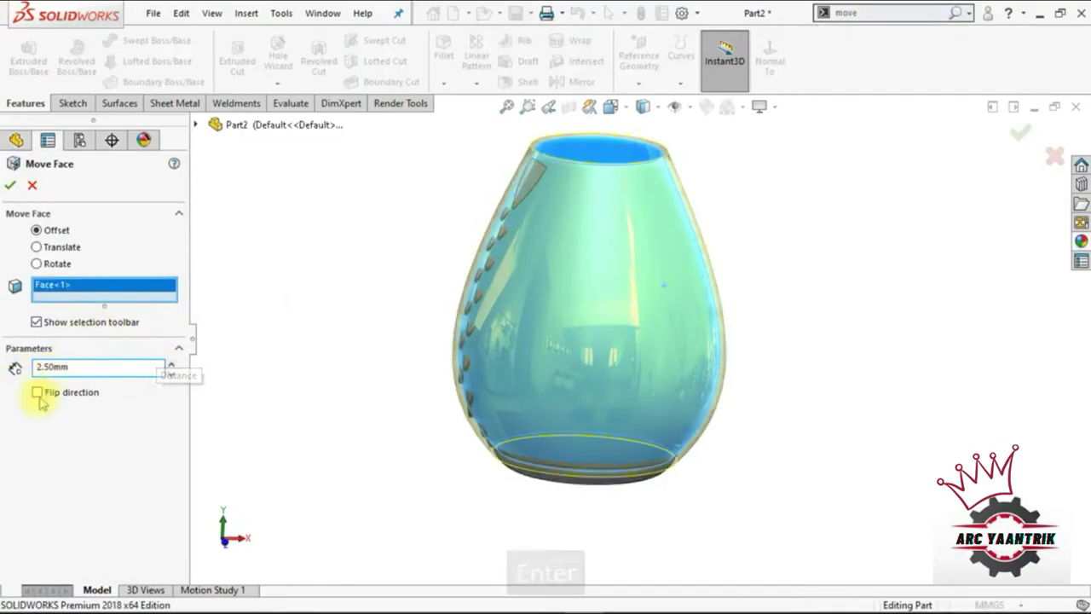
click(43, 393)
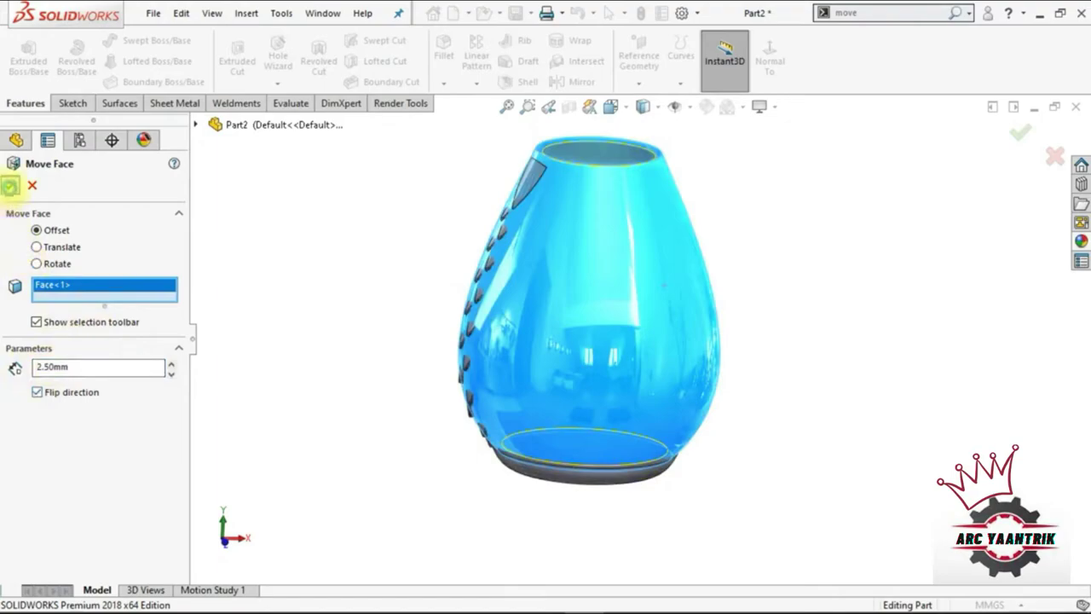
click(10, 186)
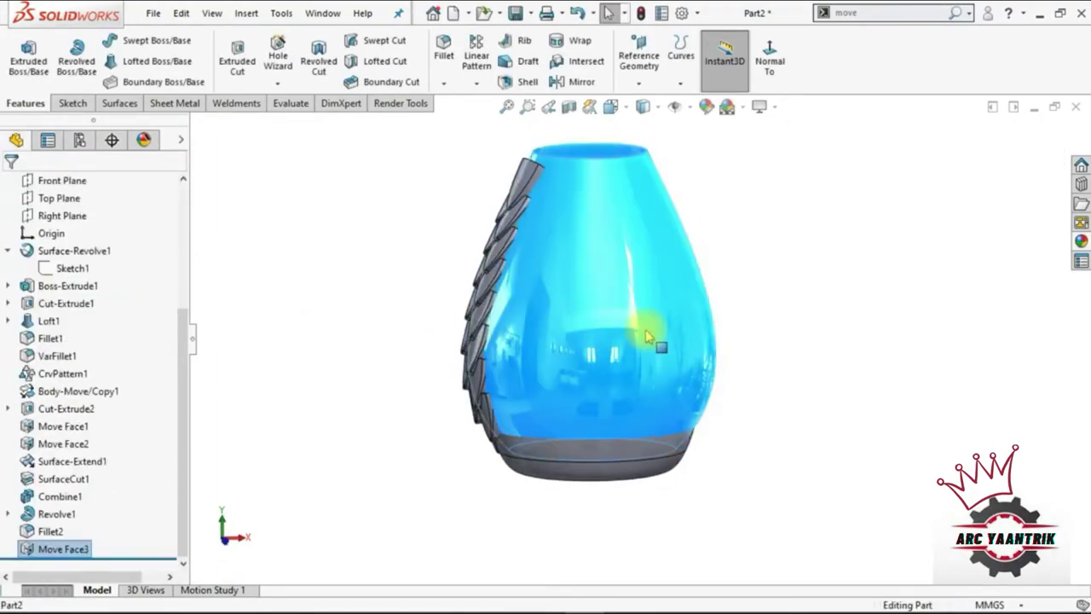
- Isolate the vase surface body so it shows on its own
right_click(646, 337)
click(674, 535)
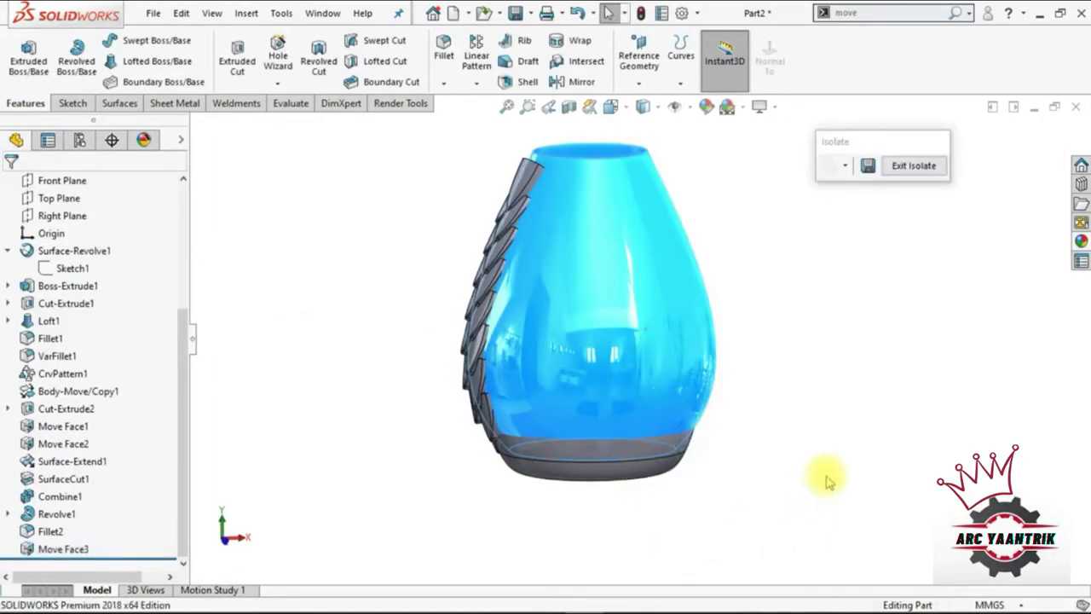
mouse_move(828, 457)
middle_down()
mouse_move(759, 286)
mouse_move(707, 275)
middle_up()
- Extend the vase's bottom edge by 5.00 mm with Extend Surface
click(141, 104)
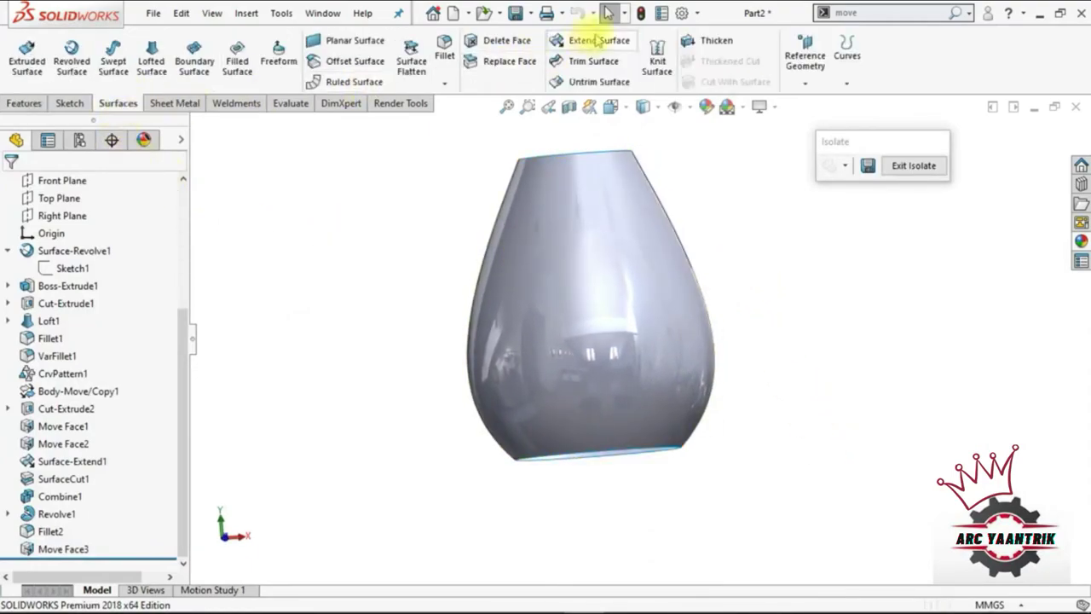
click(599, 40)
mouse_move(650, 261)
middle_down()
mouse_move(637, 256)
mouse_move(623, 437)
middle_up()
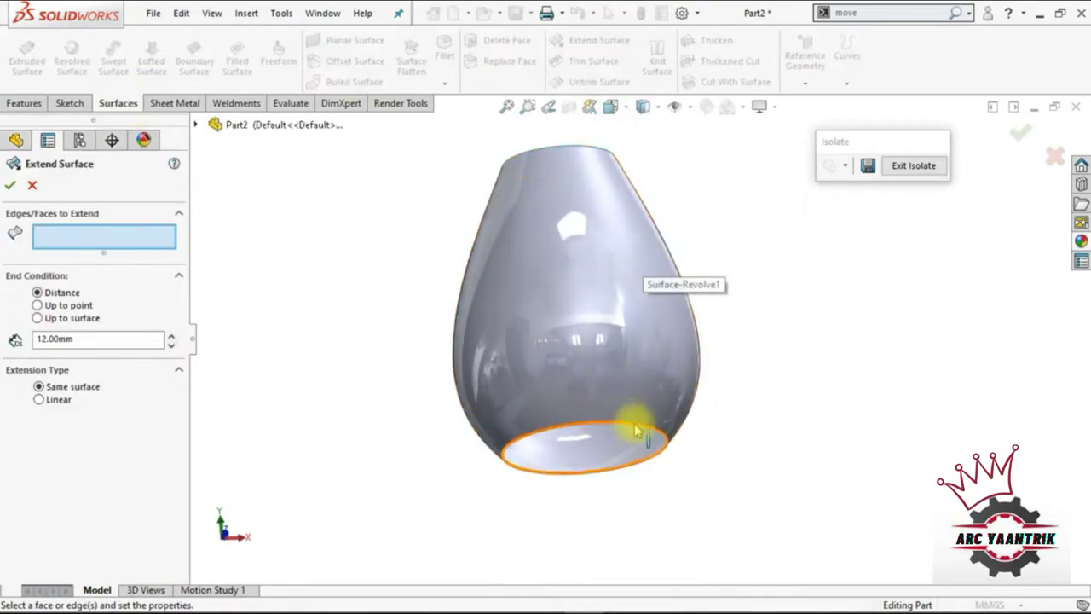
click(633, 430)
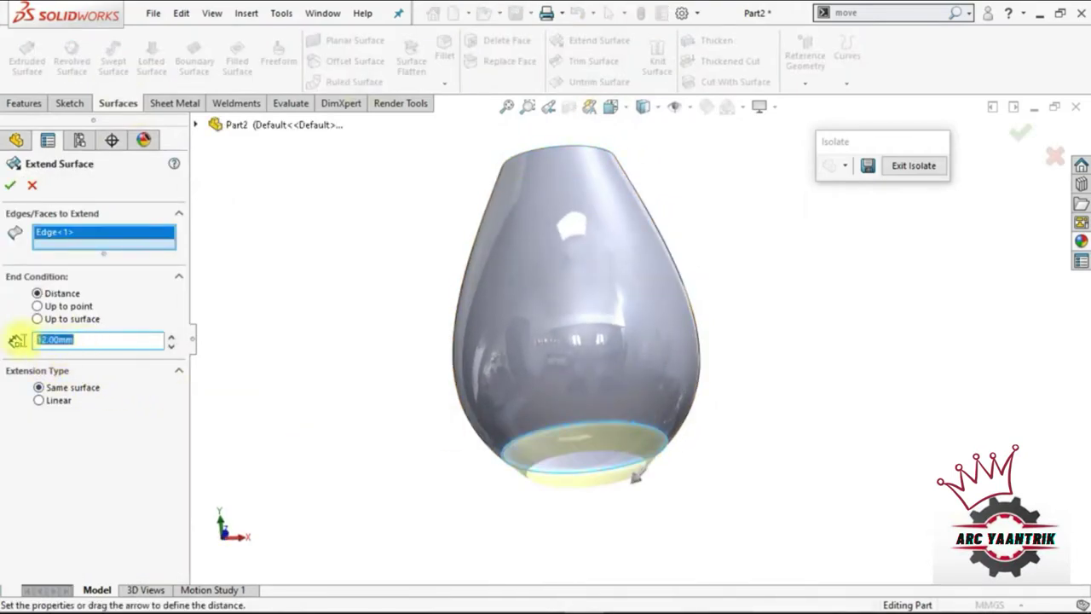
click(98, 340)
text(5)
key(Return)
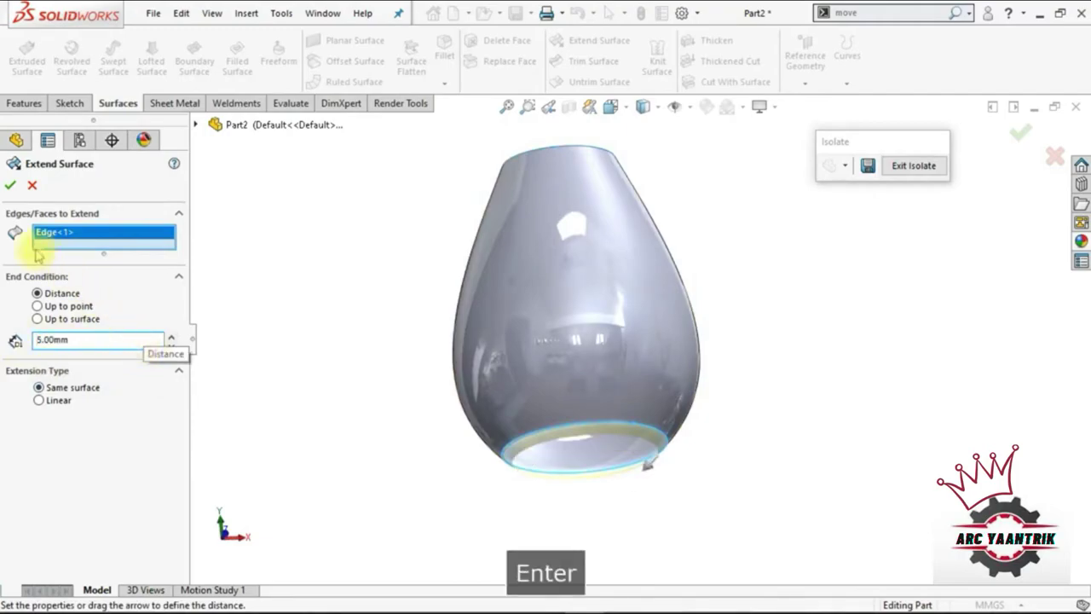
click(10, 185)
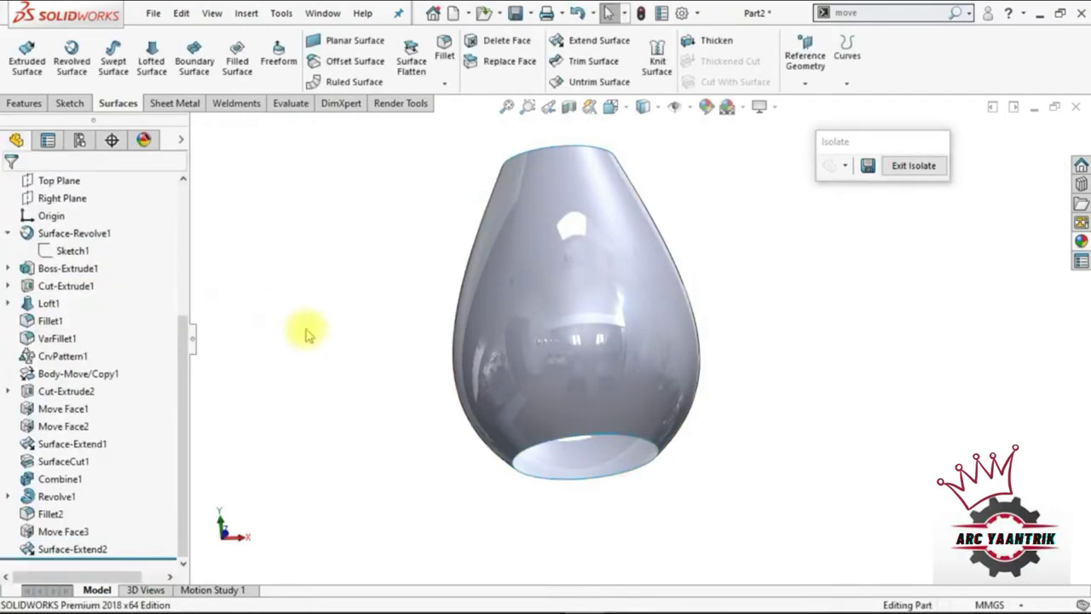
click(237, 58)
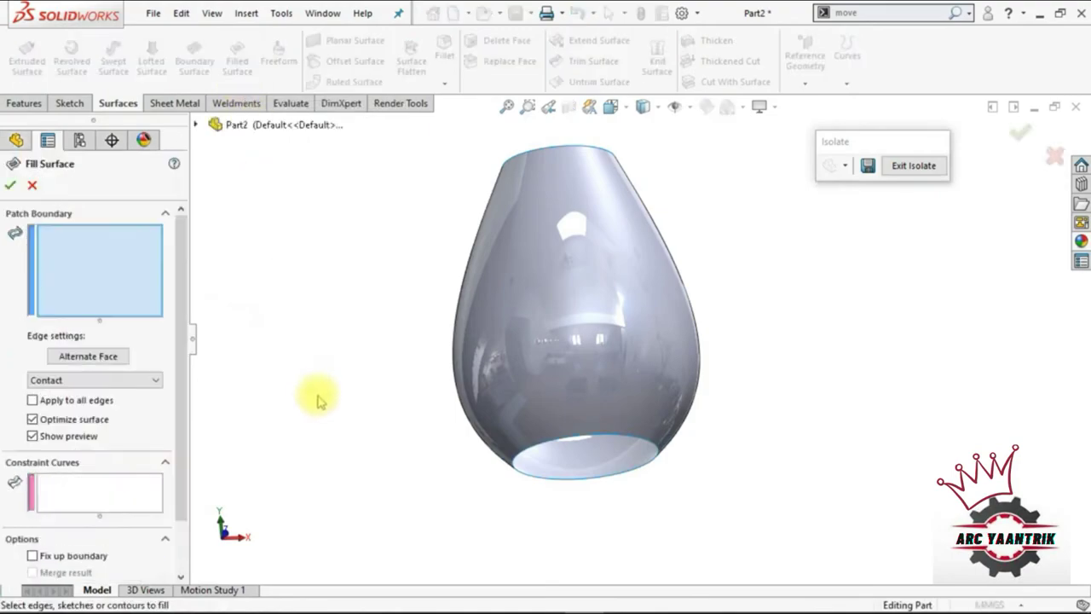
- Cap the vase's bottom opening with a Filled Surface bounded by the bottom edge
click(580, 479)
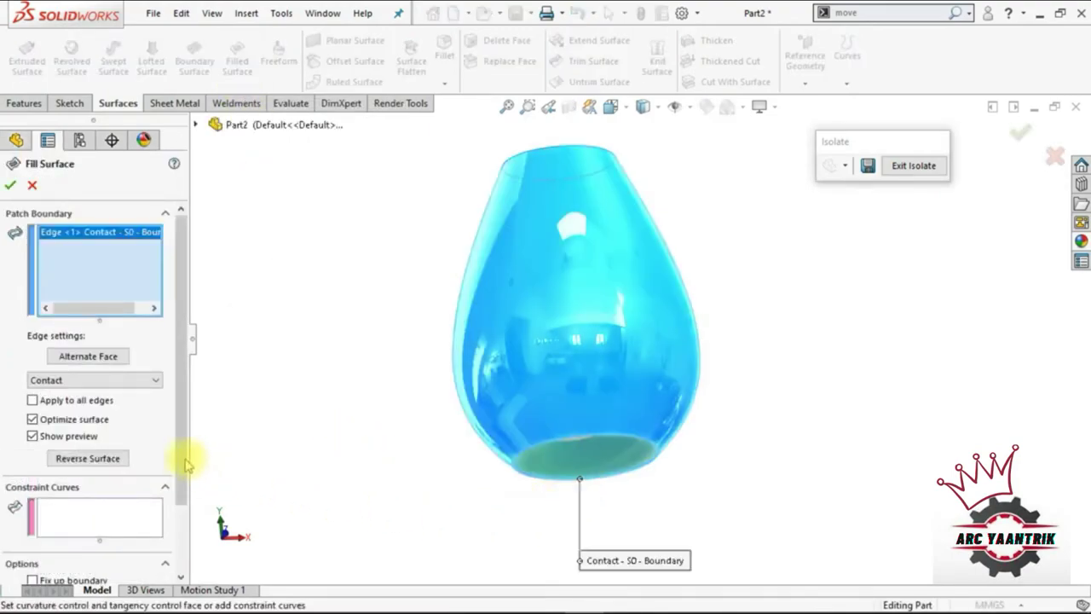
drag(186, 465, 177, 540)
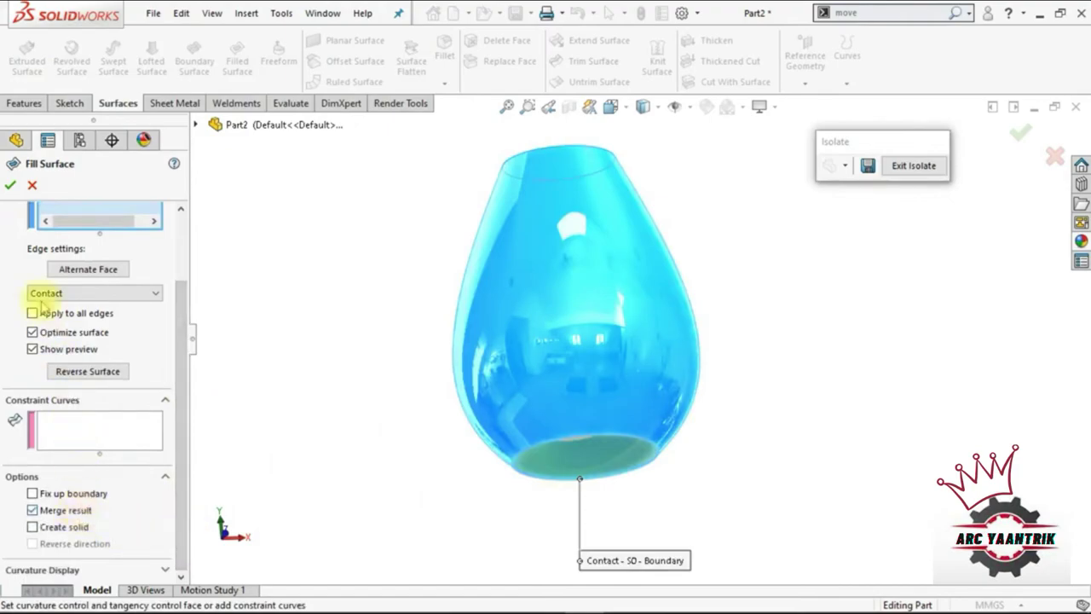
click(10, 188)
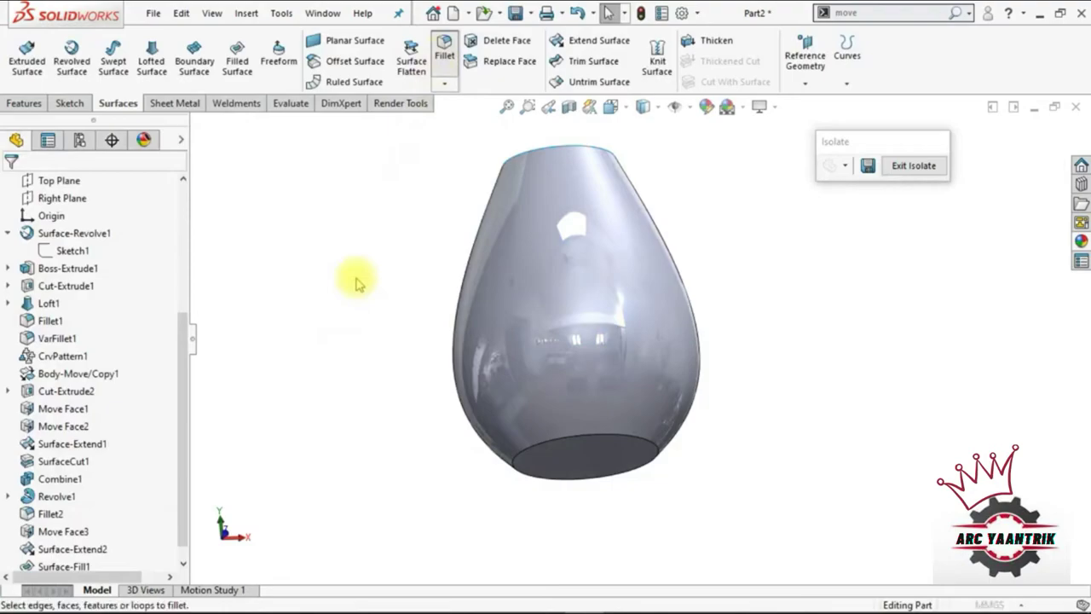
- Round the new bottom face with a 10 mm fillet and exit isolation
text(10)
key(Return)
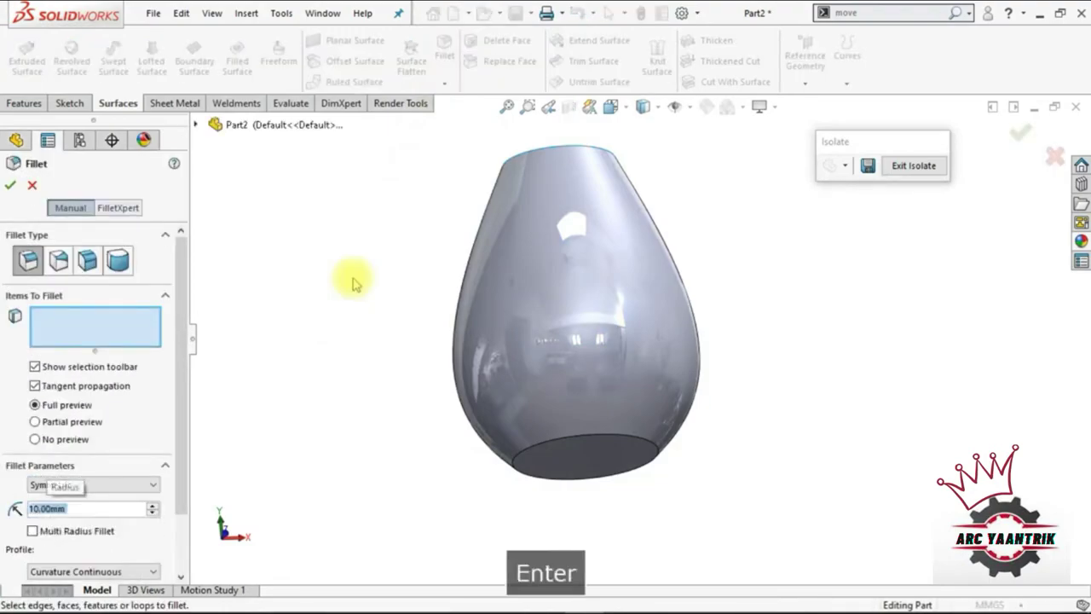
click(627, 461)
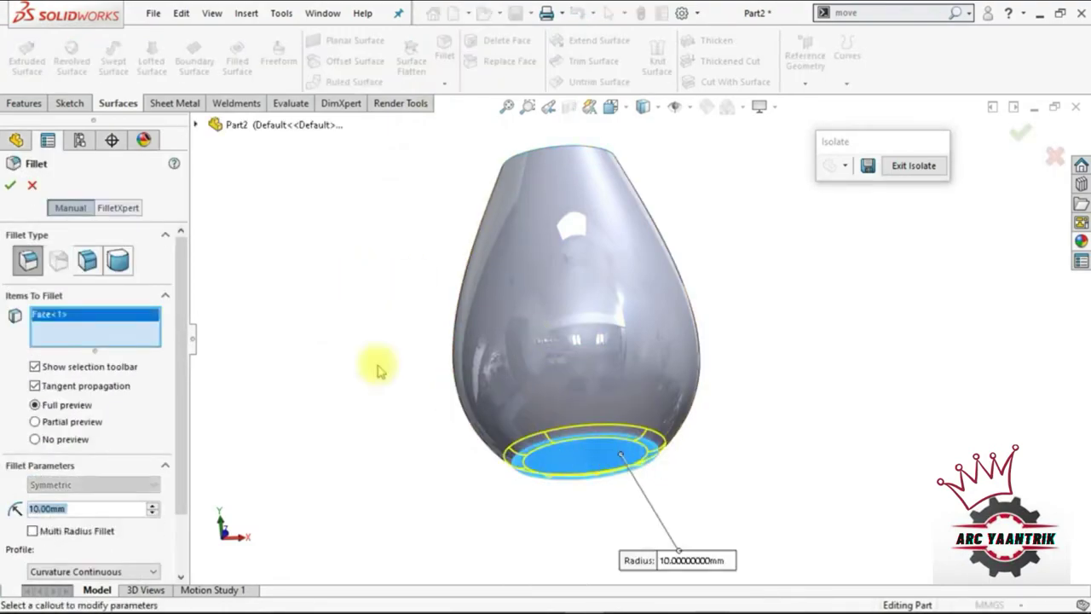
click(8, 189)
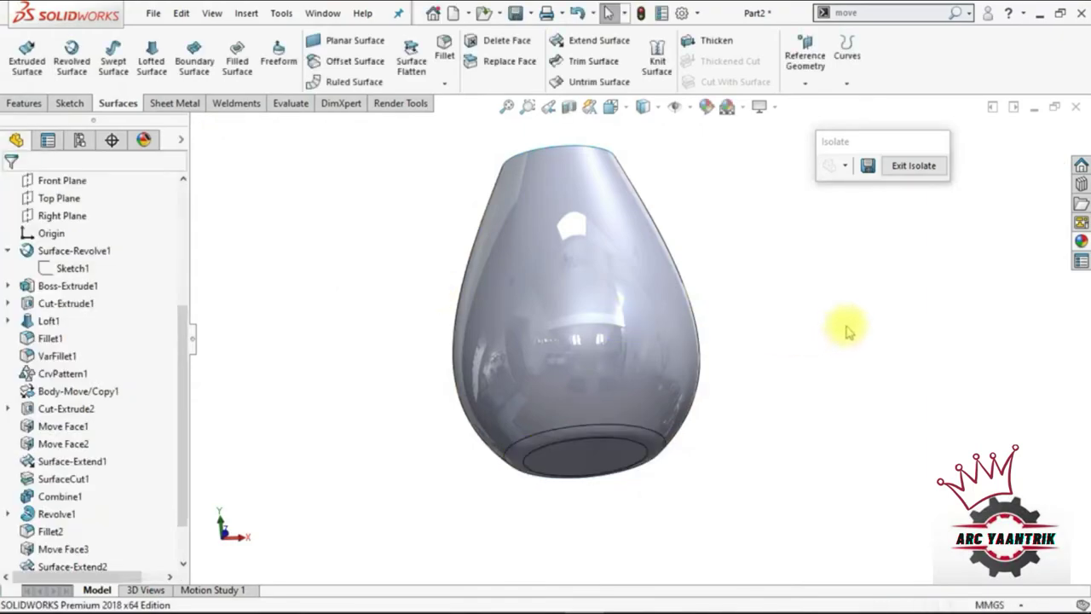
click(911, 167)
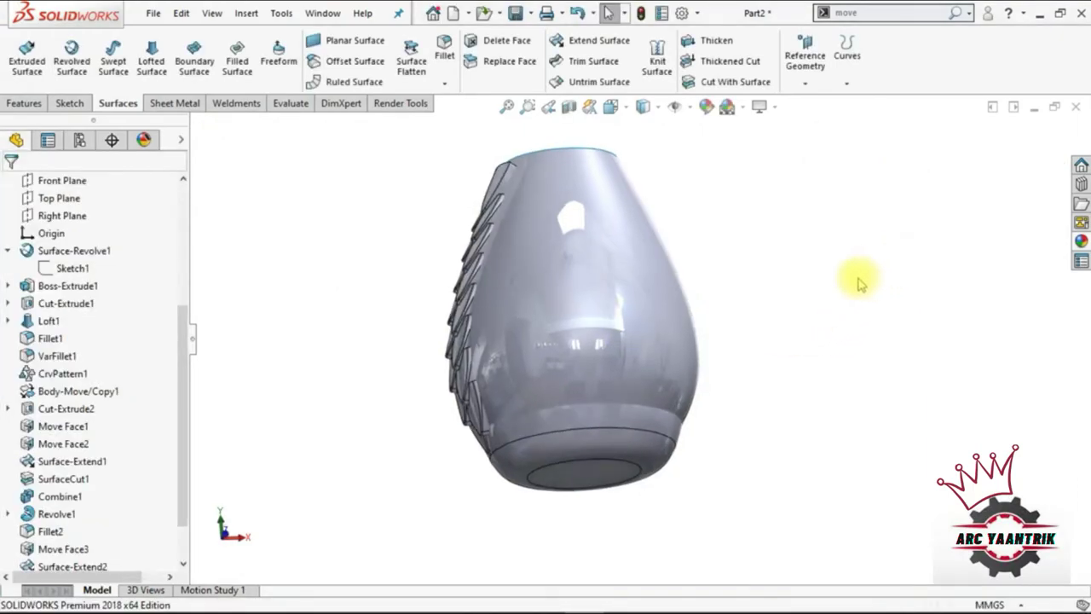
- Start a Cut With Surface using the filleted vase surface Fillet3 as the cutting tool
click(754, 86)
click(624, 322)
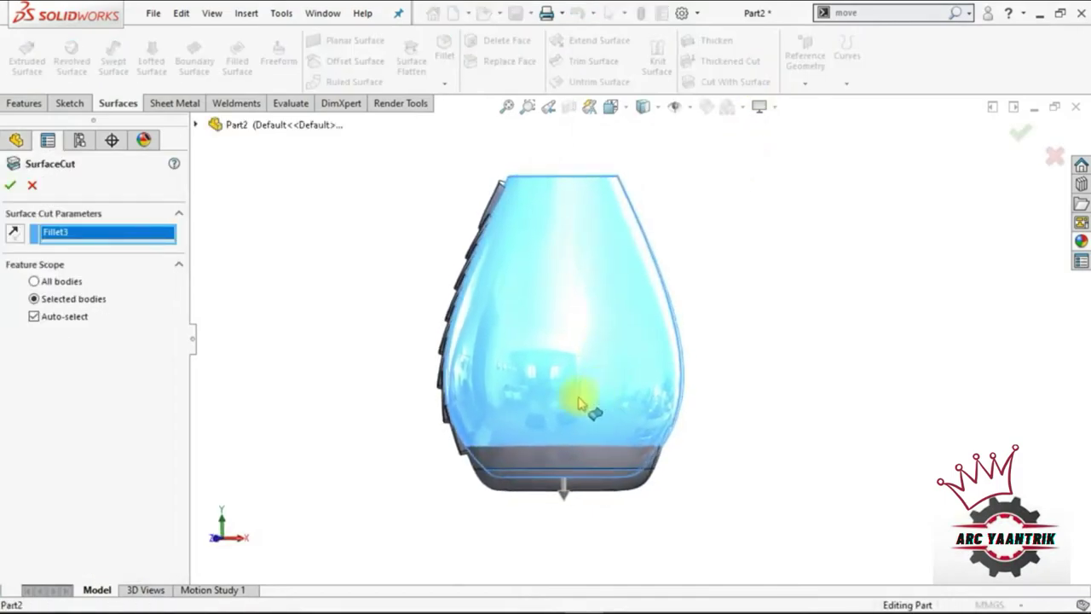
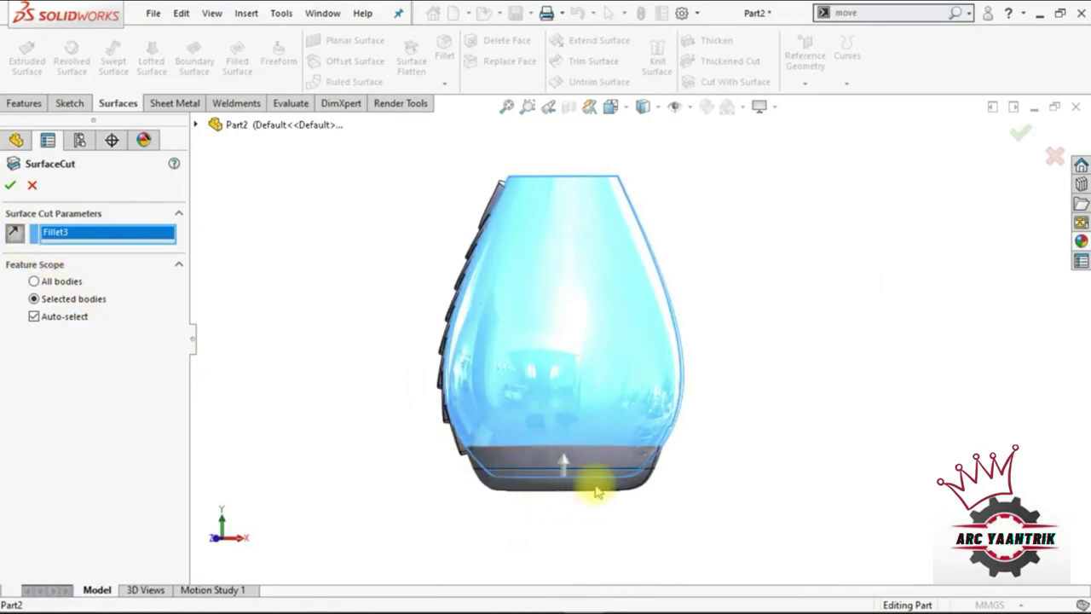
- Confirm the surface cut and hide the vase body
click(11, 186)
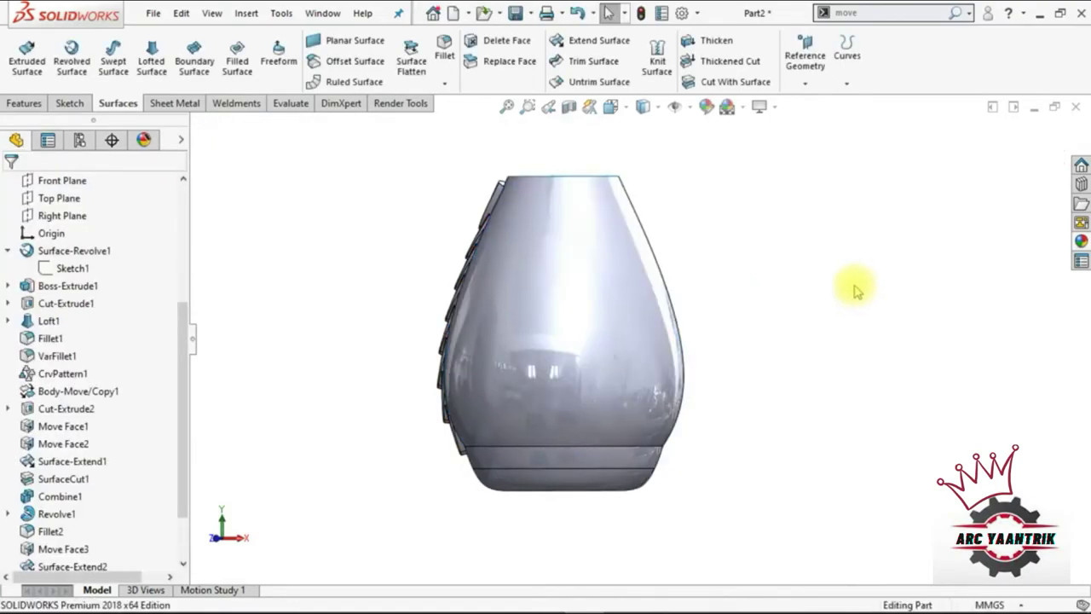
click(611, 319)
click(681, 269)
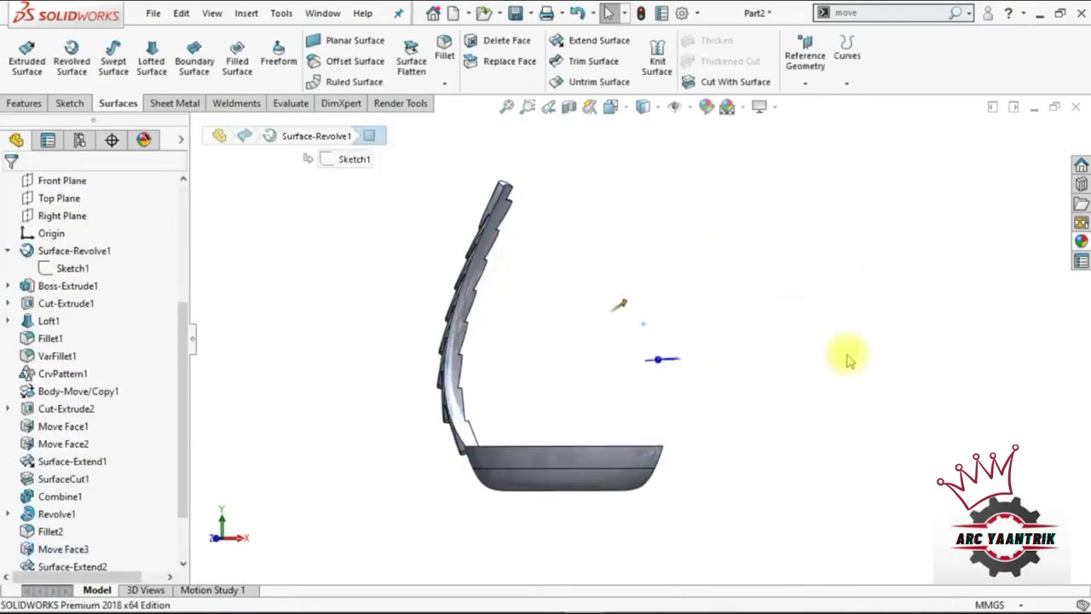
key(Down)
key(Down)
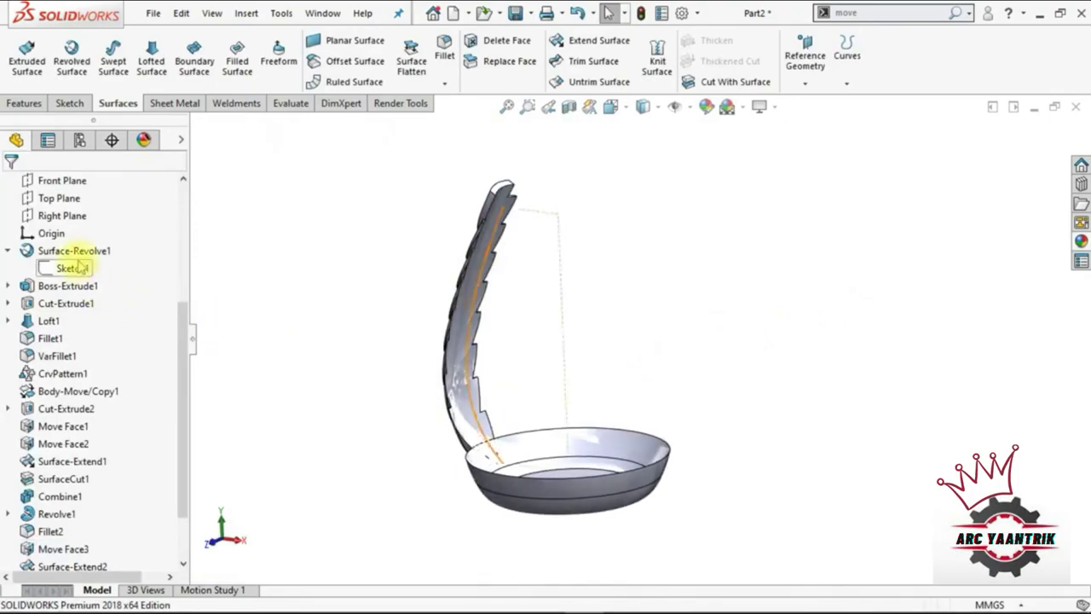
- Sketch a corner rectangle on the Front Plane over the scale strip's tip
click(77, 181)
click(84, 164)
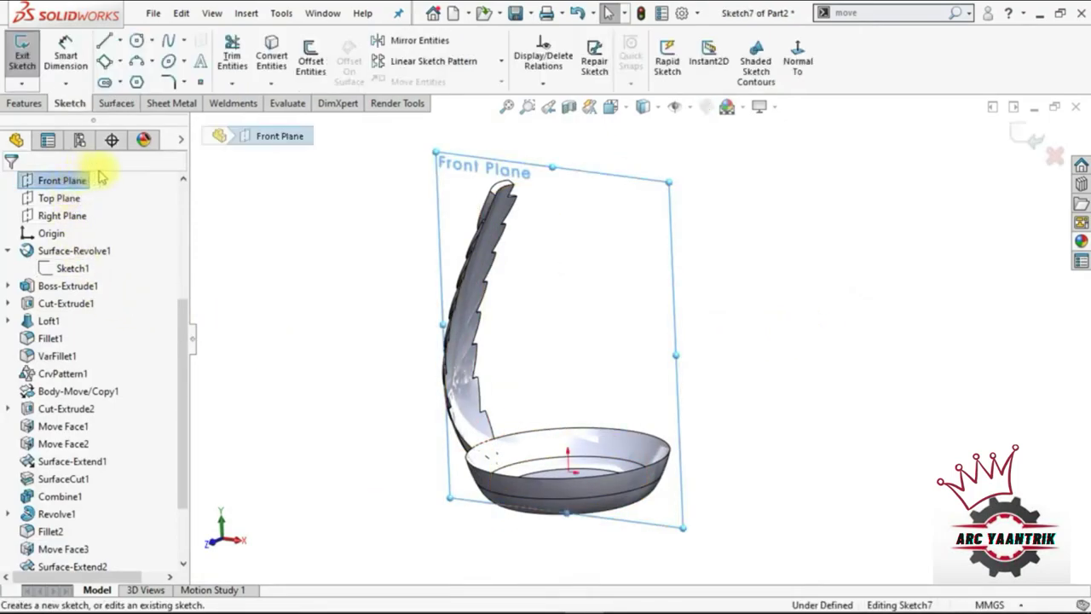
click(798, 60)
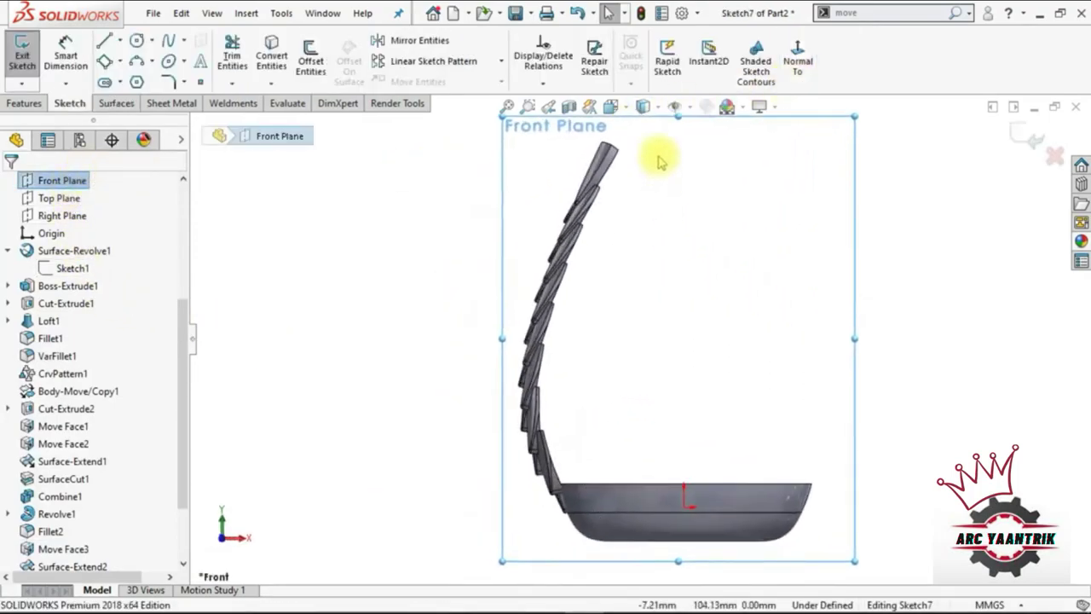
scroll(621, 214, down, 5)
scroll(608, 236, down, 2)
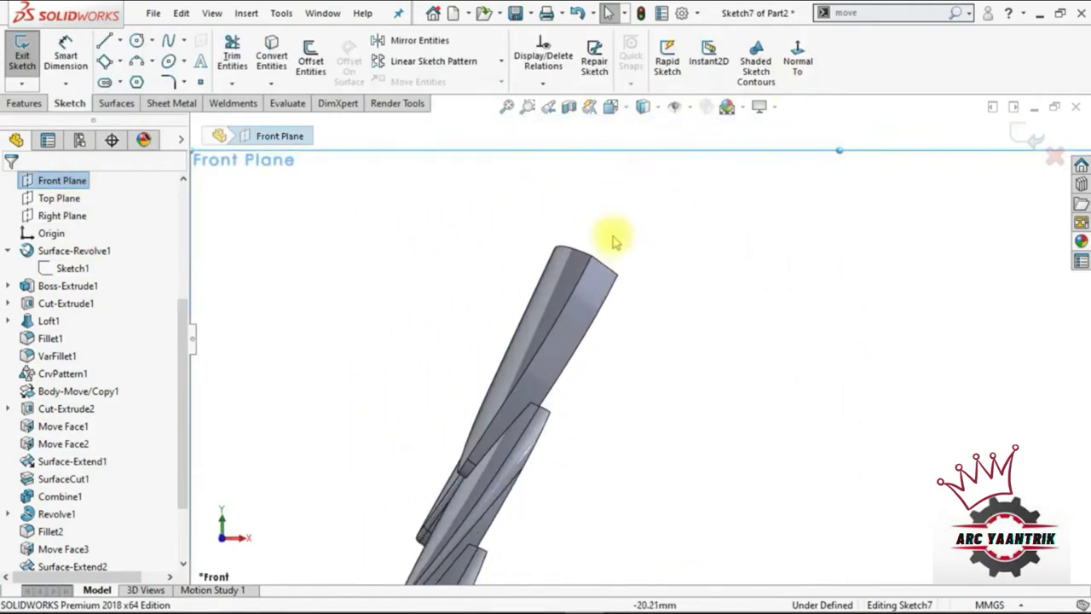
click(120, 62)
click(147, 156)
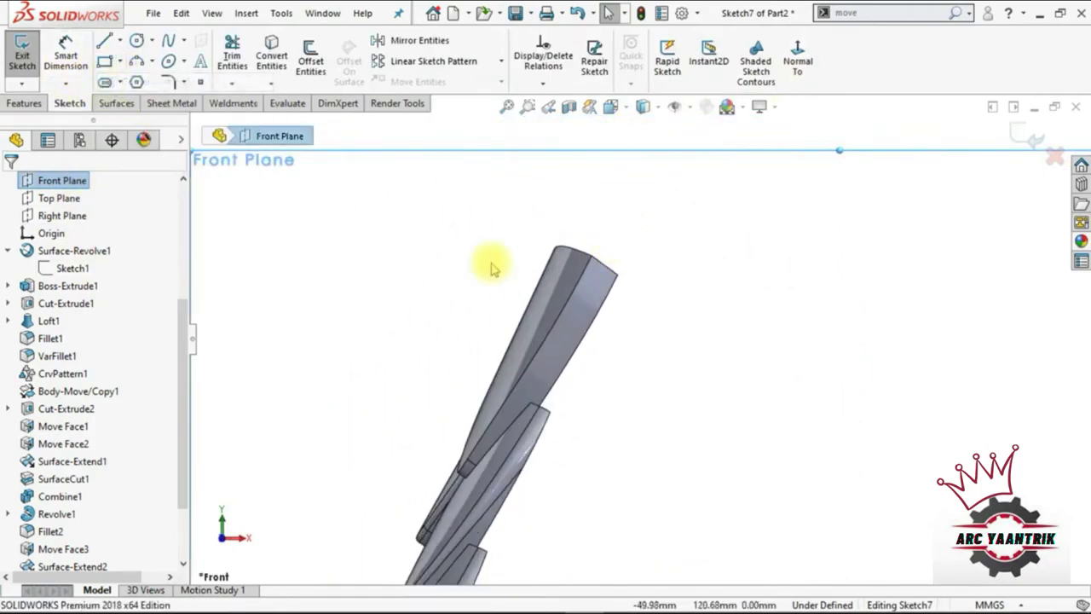
click(618, 274)
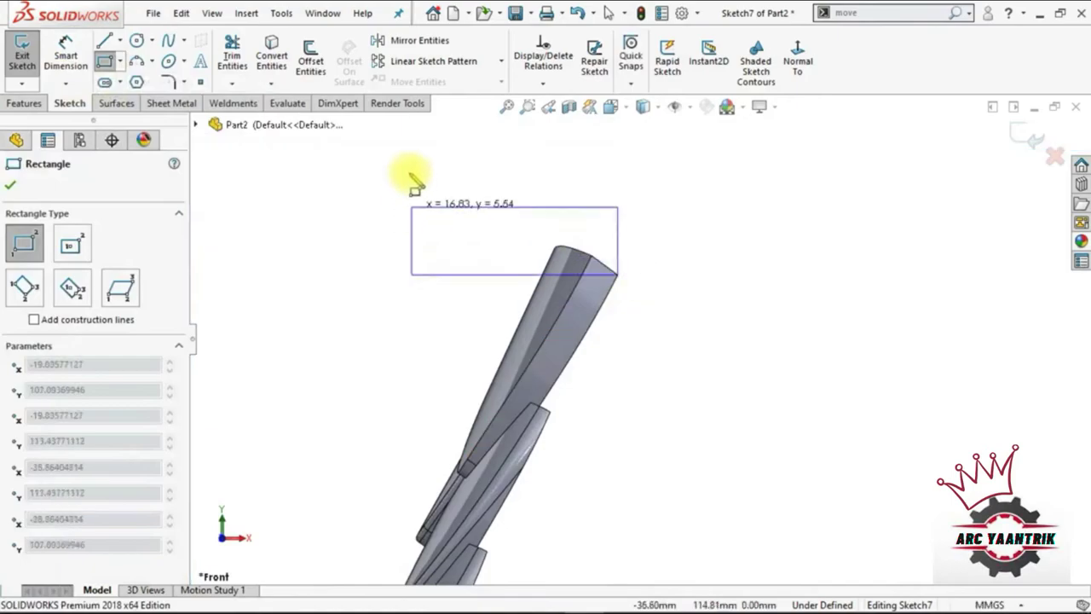
click(373, 141)
key(Escape)
scroll(584, 238, up, 1)
scroll(621, 281, down, 1)
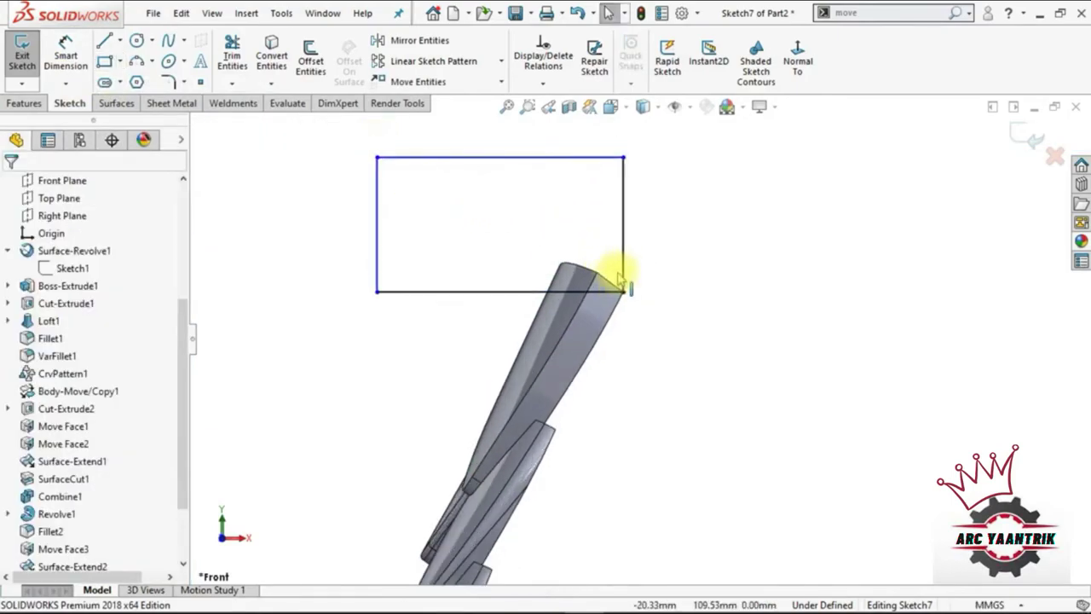
- Start an extruded cut from the rectangle with Through All - Both depth
click(25, 105)
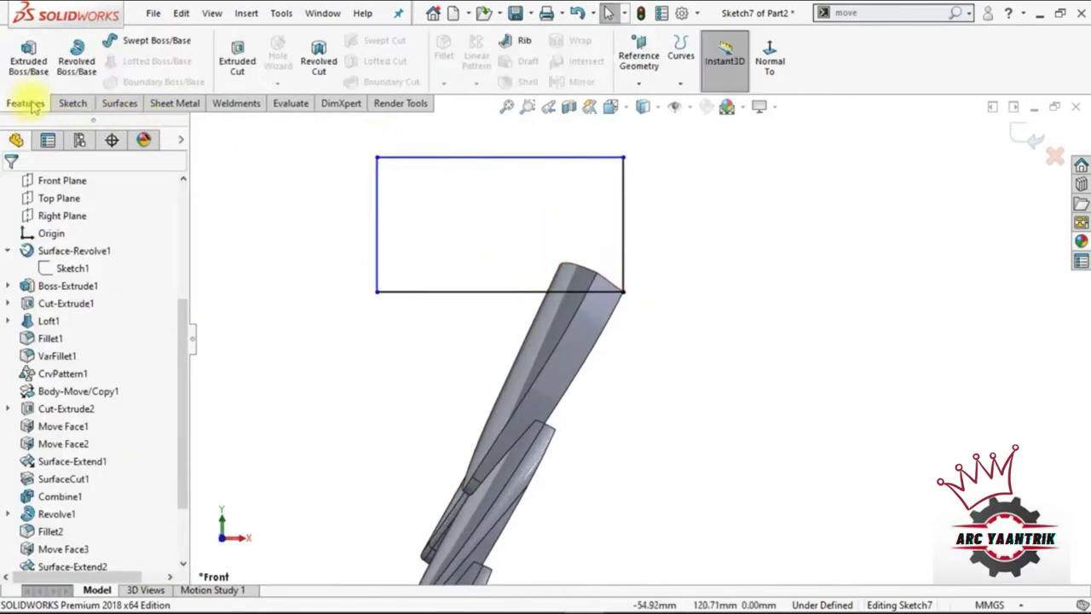
click(236, 61)
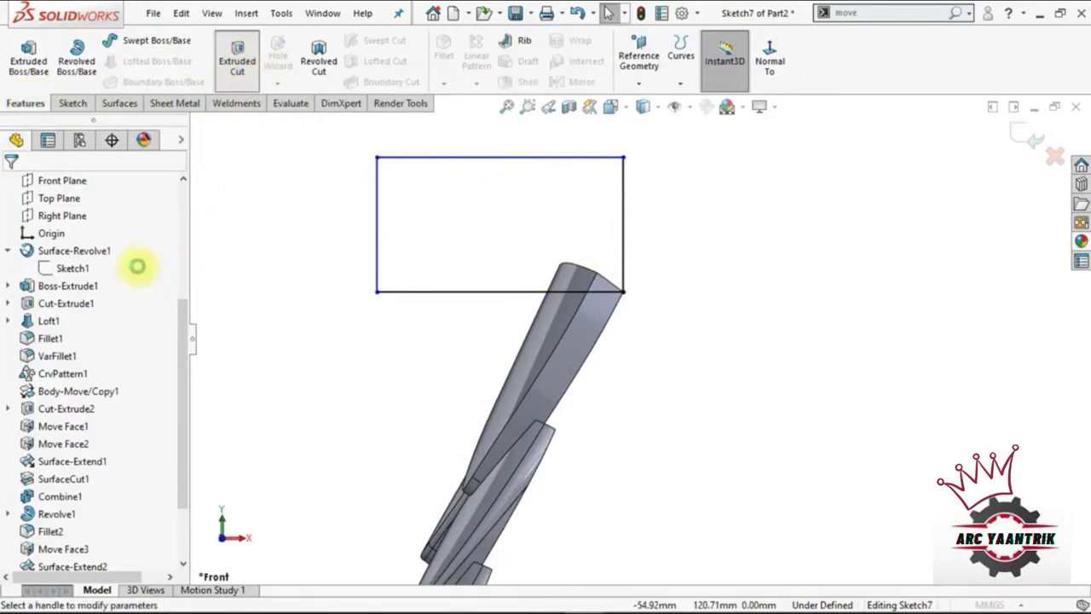
click(105, 284)
click(107, 317)
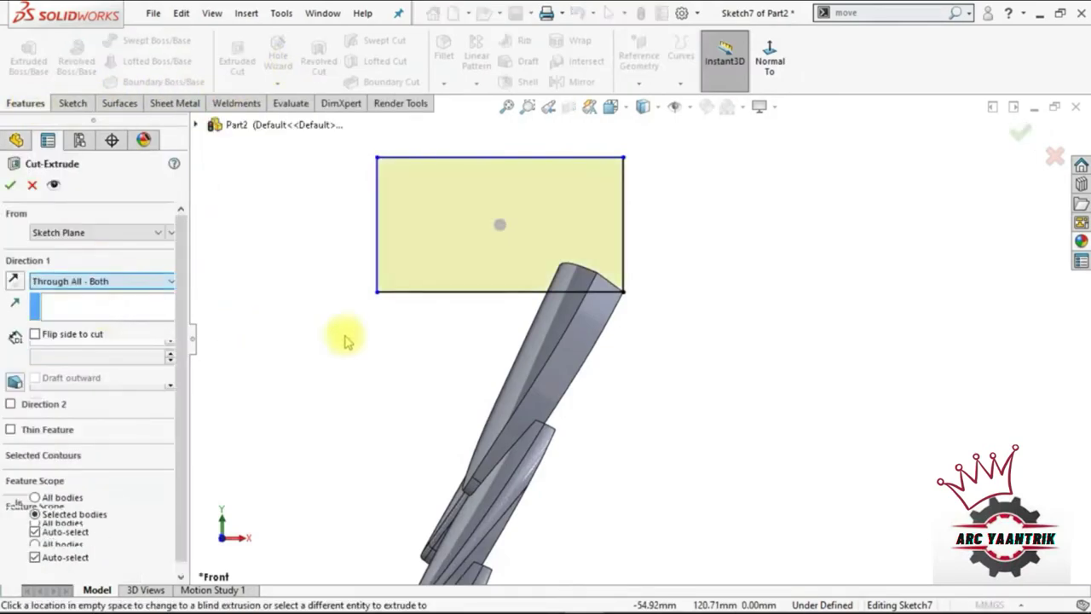
scroll(461, 321, up, 2)
mouse_move(460, 320)
middle_down()
mouse_move(438, 312)
mouse_move(451, 312)
middle_up()
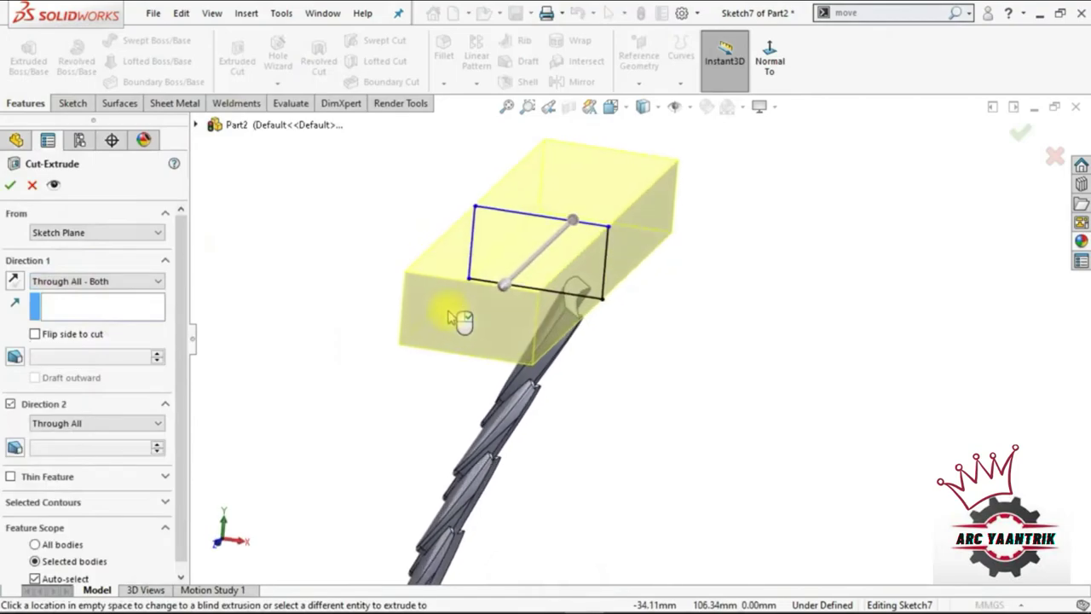
- Confirm the trim cut, then circular-pattern the strip body 18 times over 360° about the rim edge
click(11, 186)
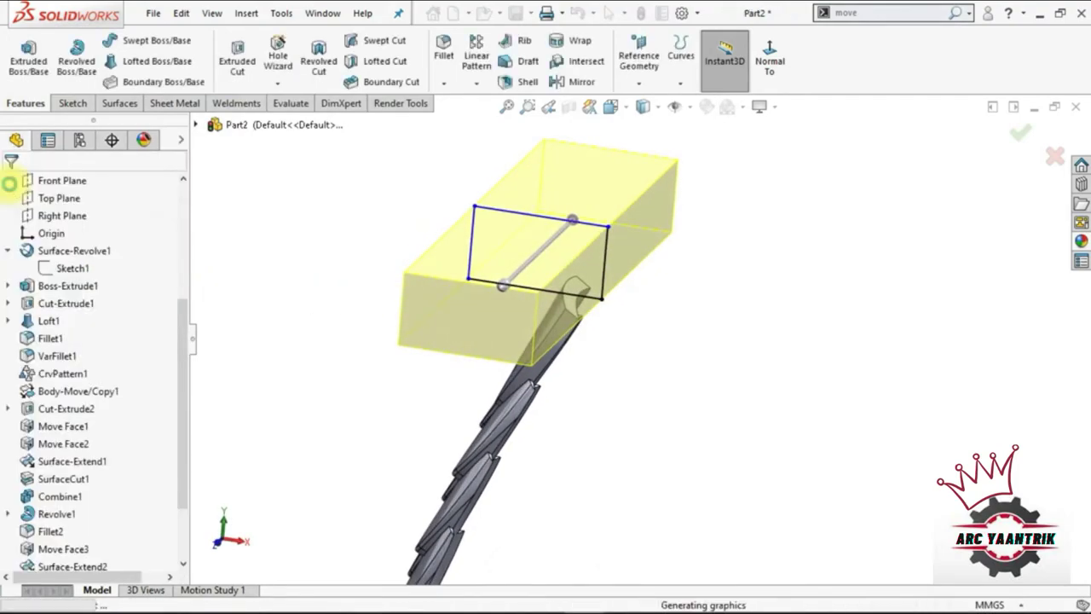
key(ctrl+7)
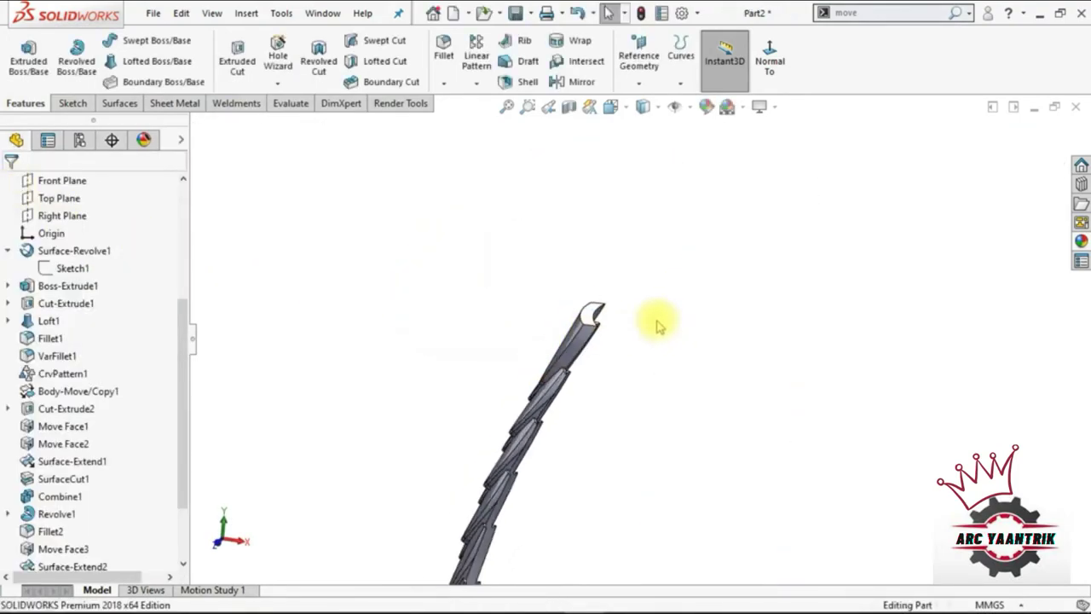
click(477, 83)
click(479, 122)
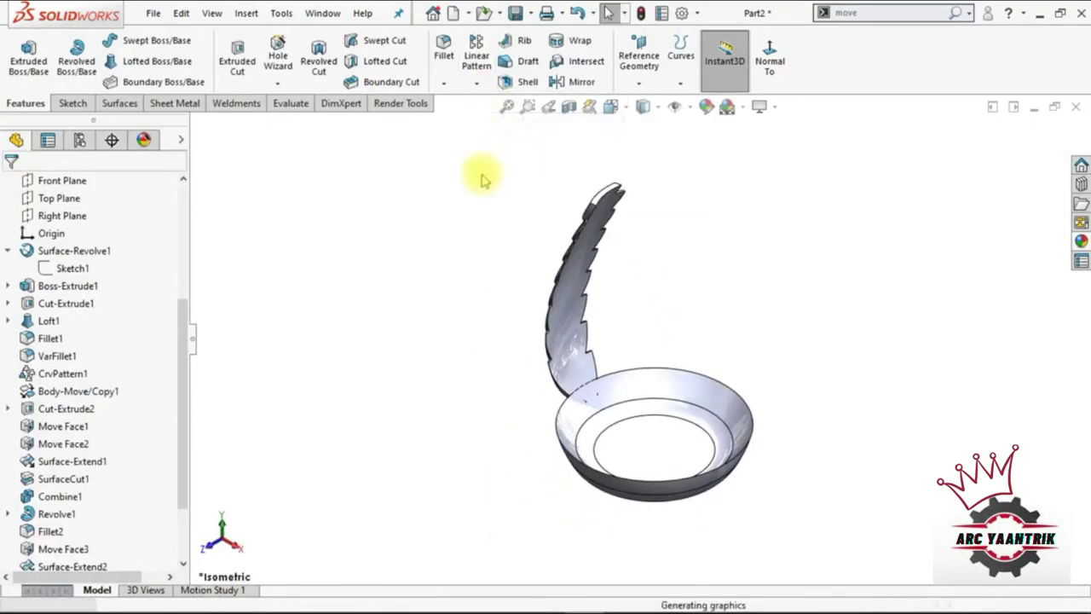
click(123, 238)
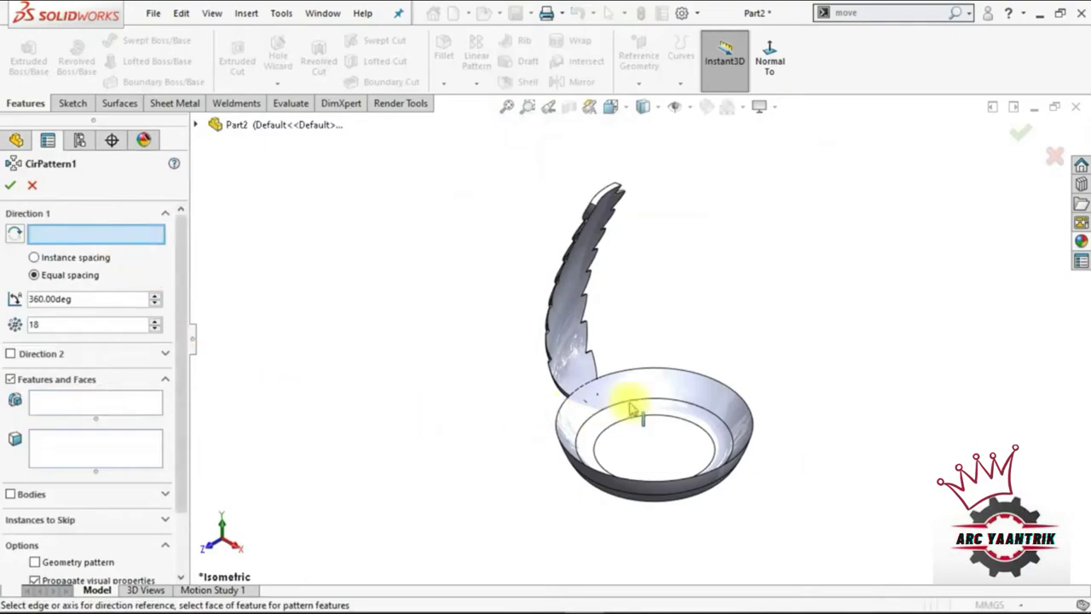
click(714, 386)
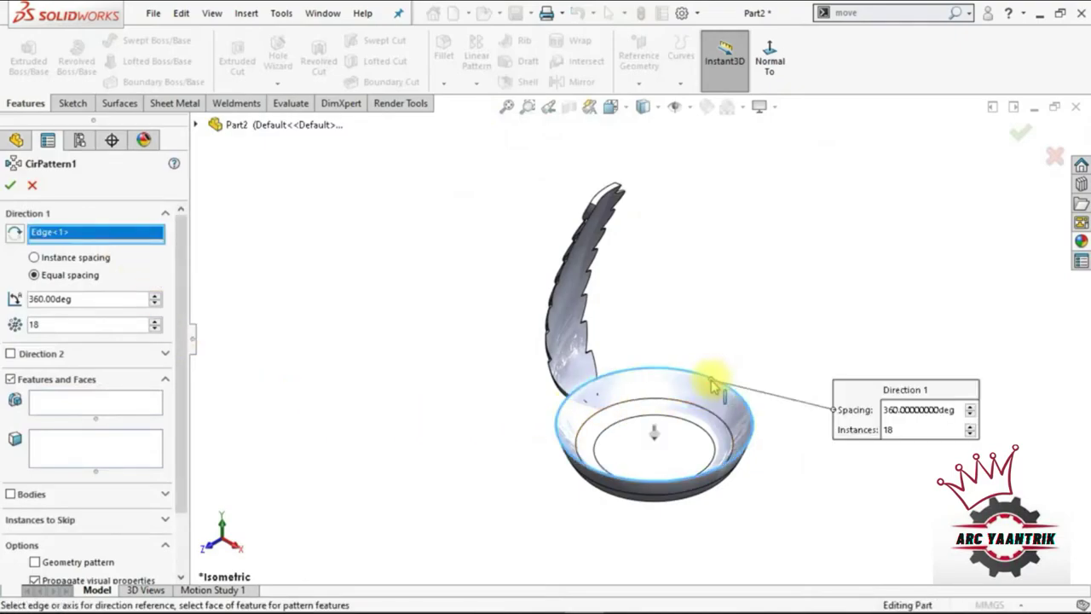
click(12, 496)
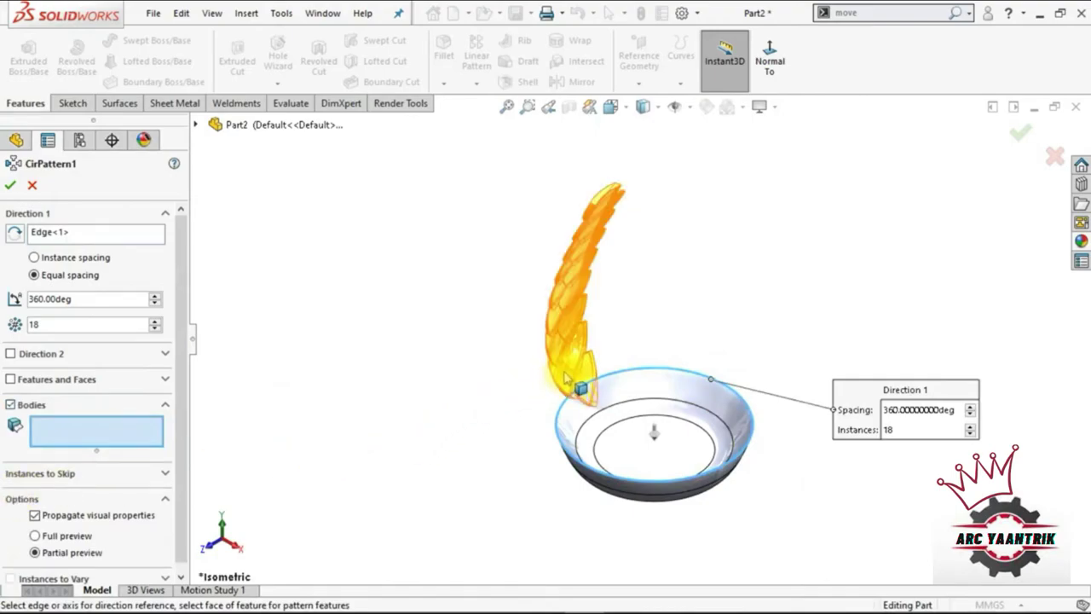
click(579, 382)
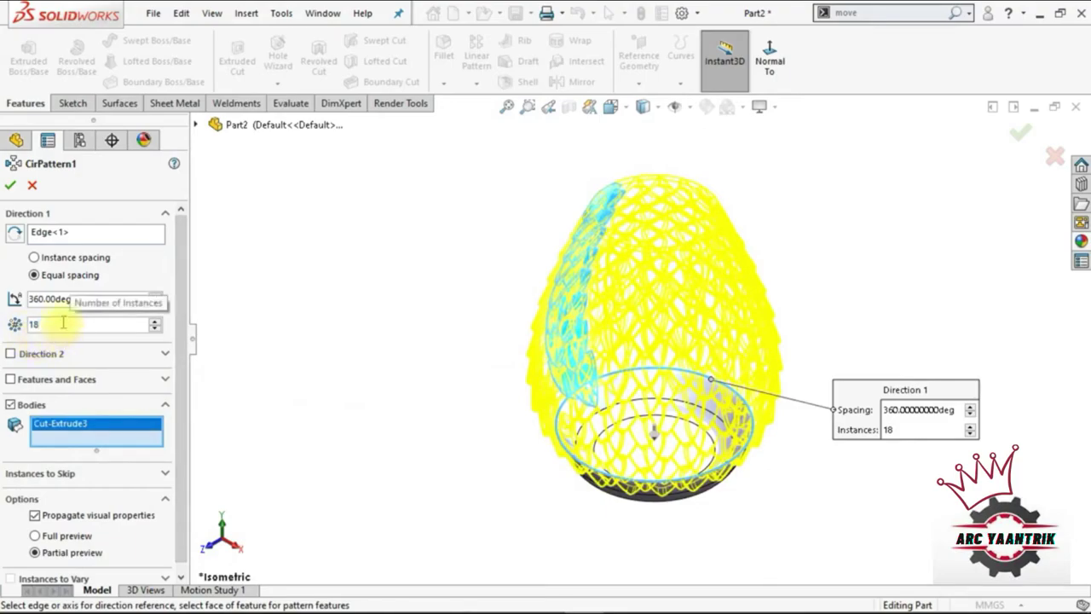
click(63, 323)
click(442, 343)
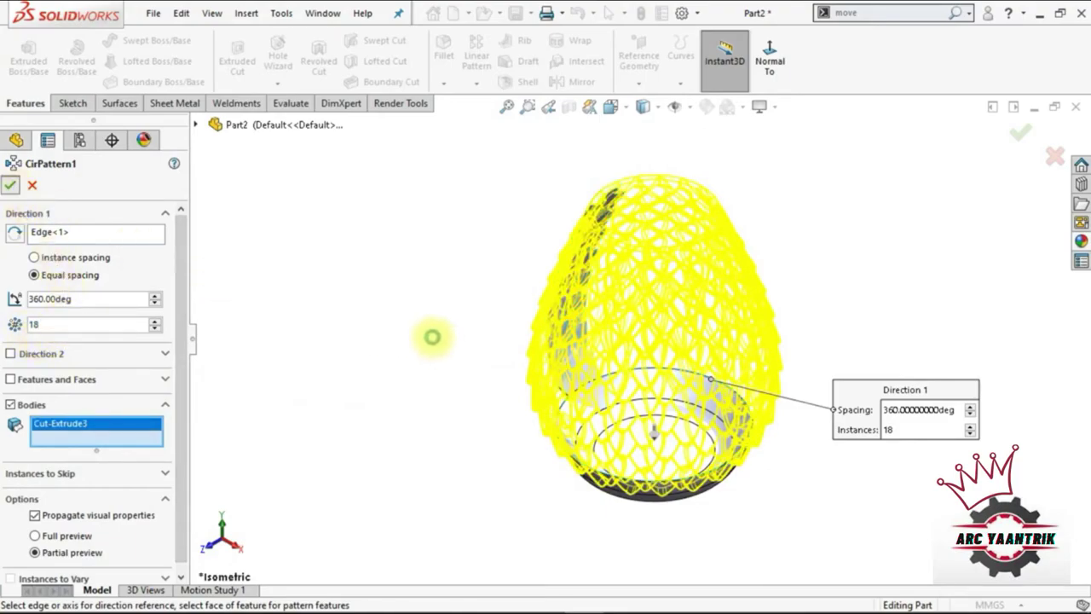
key(Return)
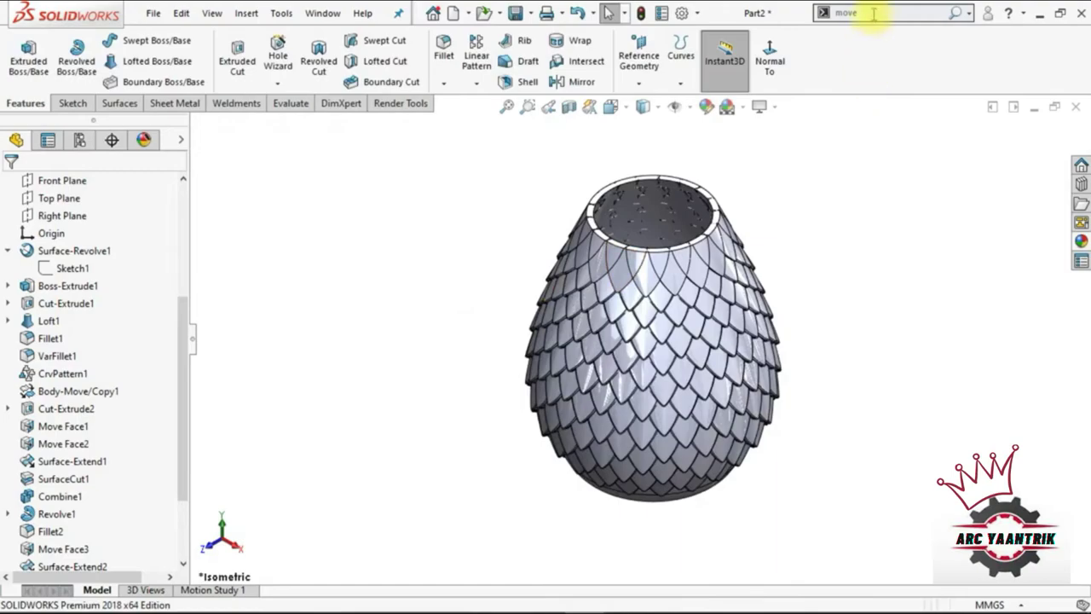
- Combine all 18 scale strips and the vase body into one solid using Add
text(com)
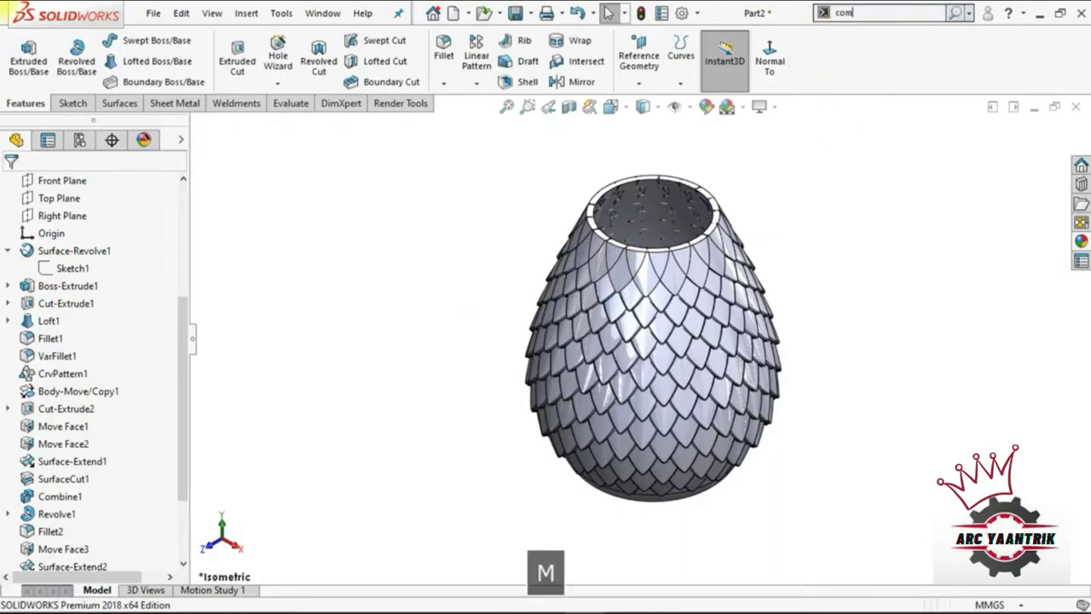
key(Return)
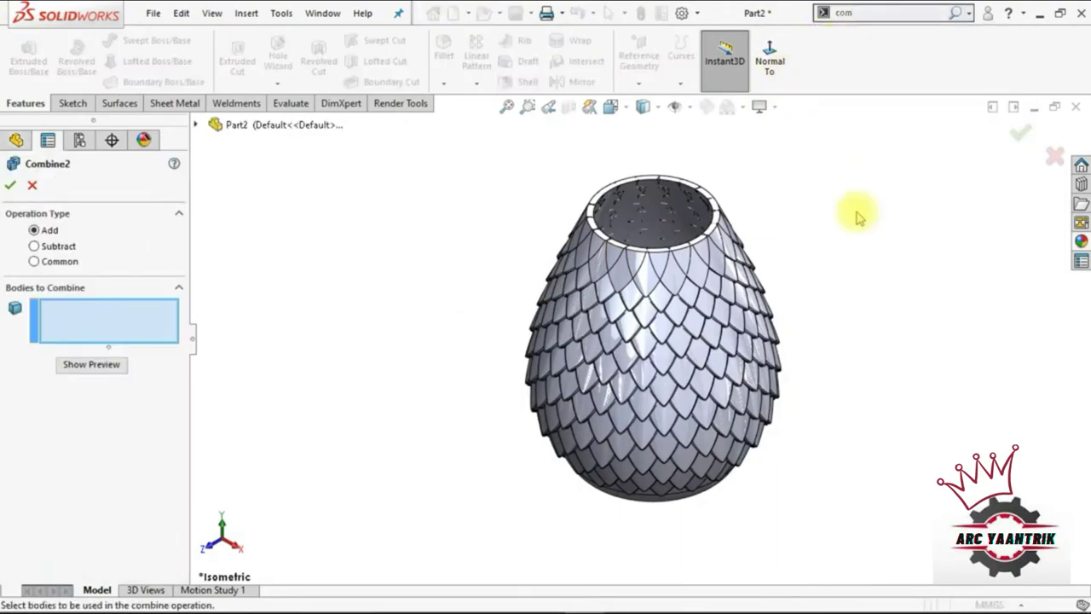
drag(516, 138, 889, 541)
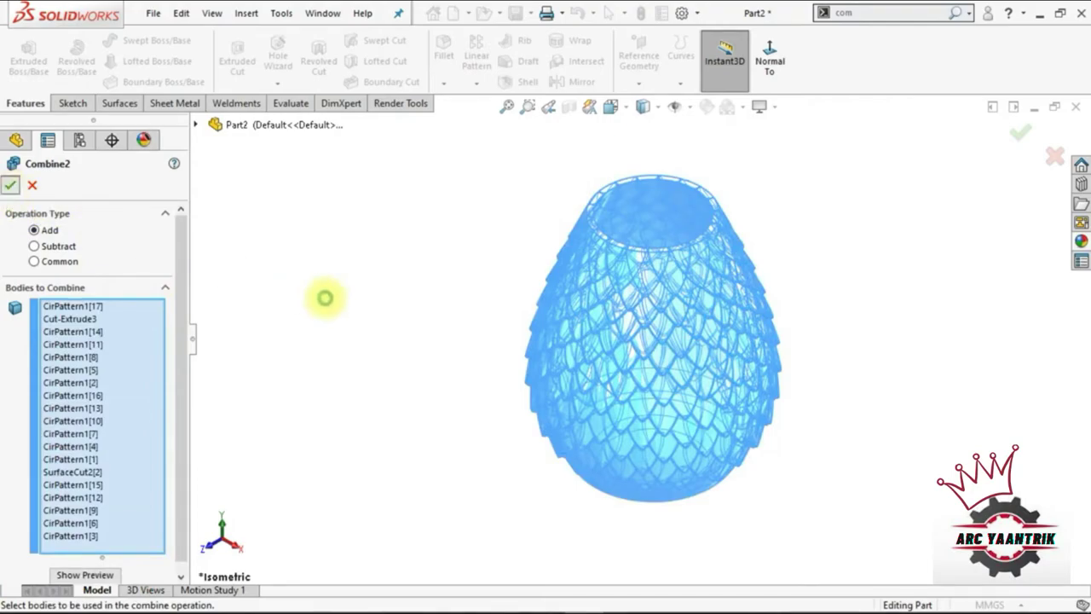
key(Return)
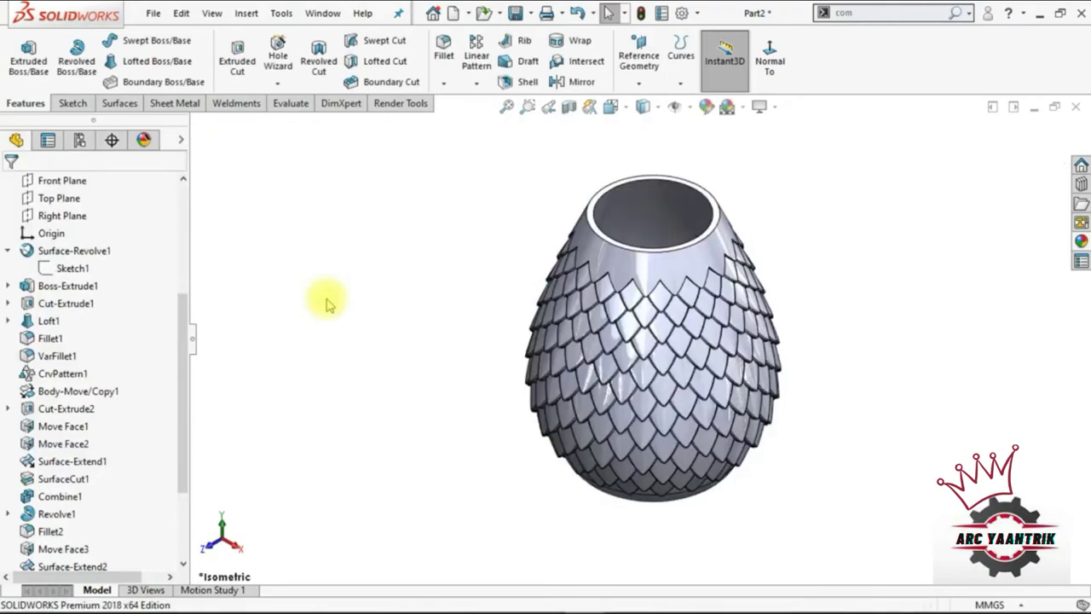
key(Left)
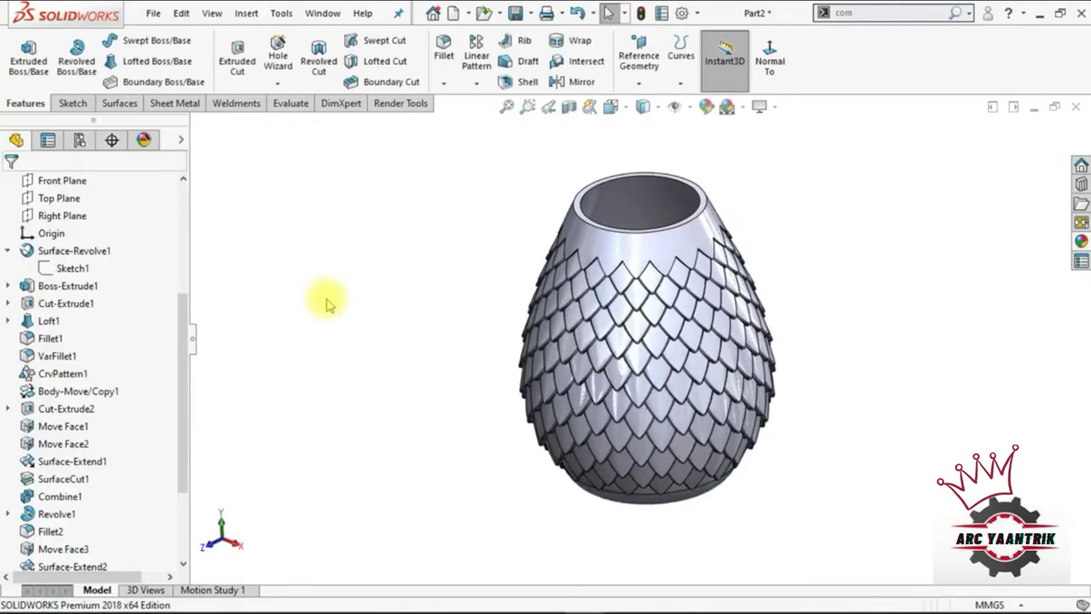
- Full-round fillet the rim using the outer wall, the rim top face as center, and the inner wall
key(Left)
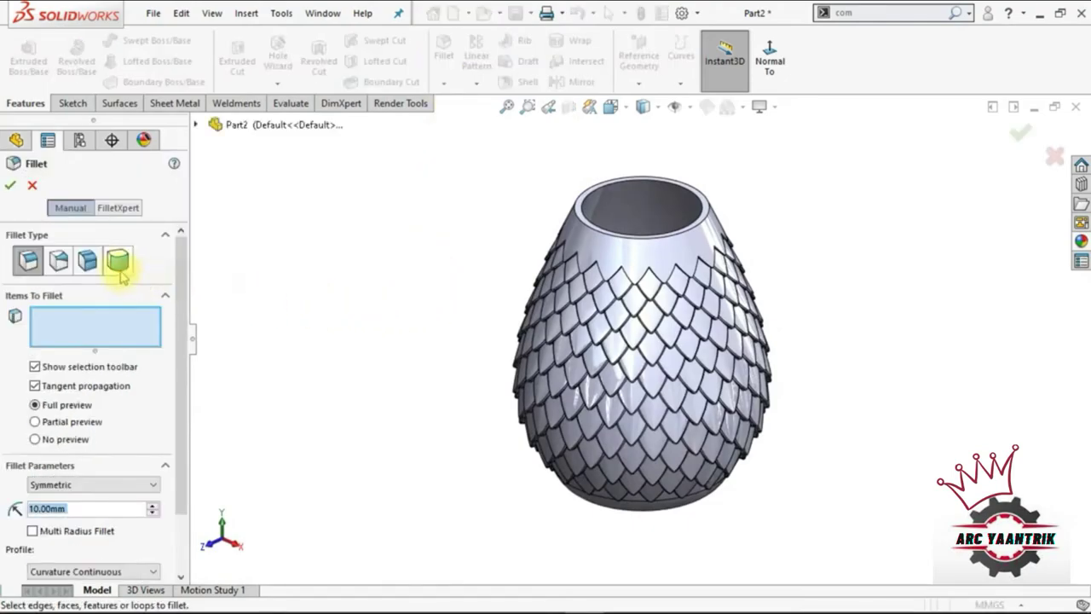
click(119, 273)
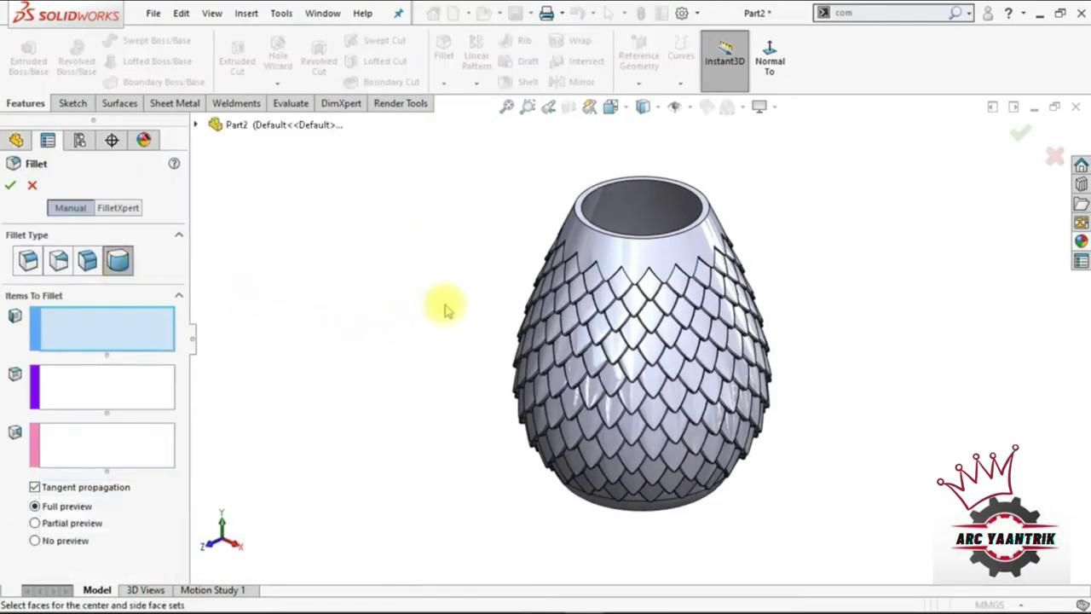
scroll(629, 214, down, 5)
click(512, 319)
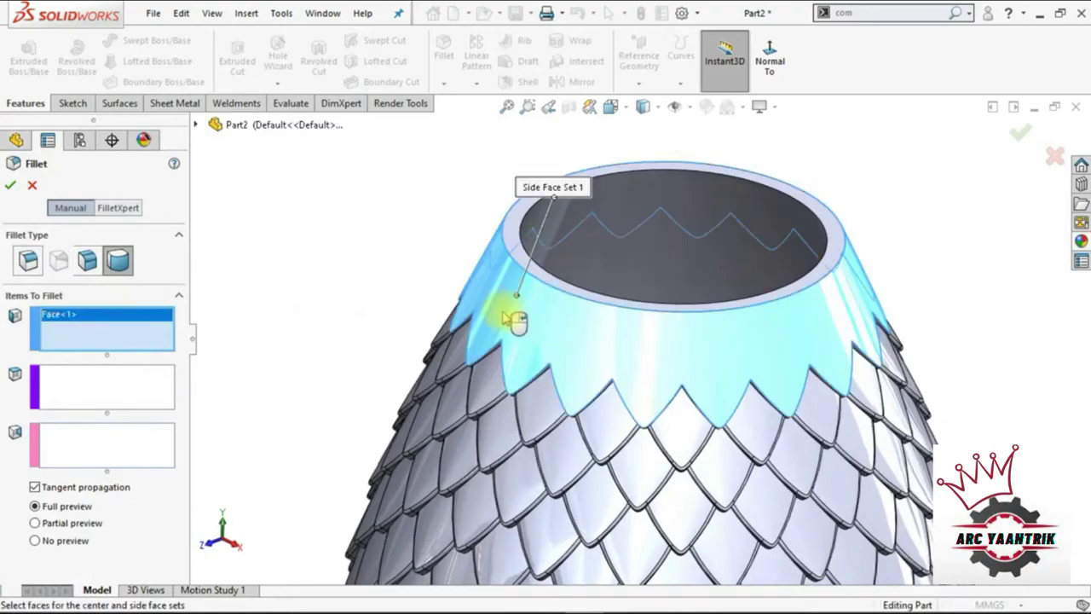
click(164, 386)
scroll(535, 317, down, 2)
scroll(531, 310, down, 2)
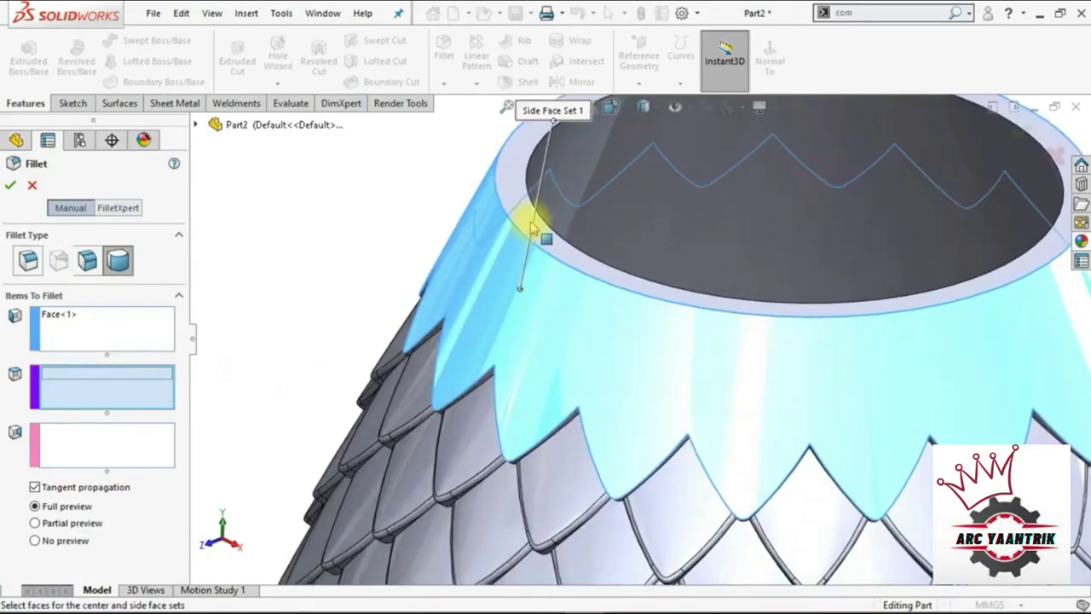
scroll(532, 224, down, 2)
click(538, 205)
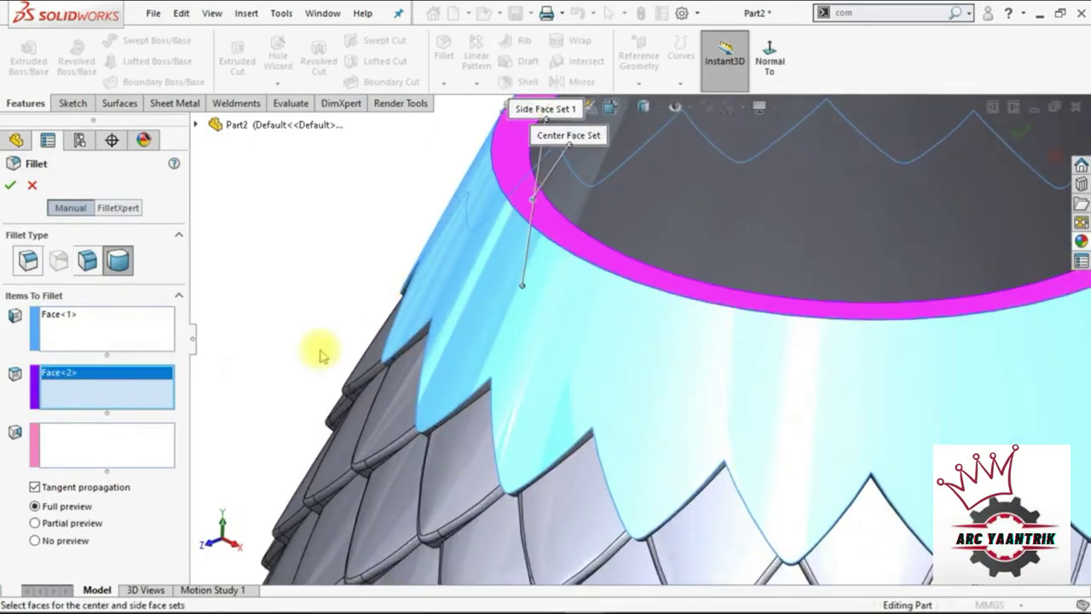
click(143, 452)
middle_drag(580, 243, 609, 225)
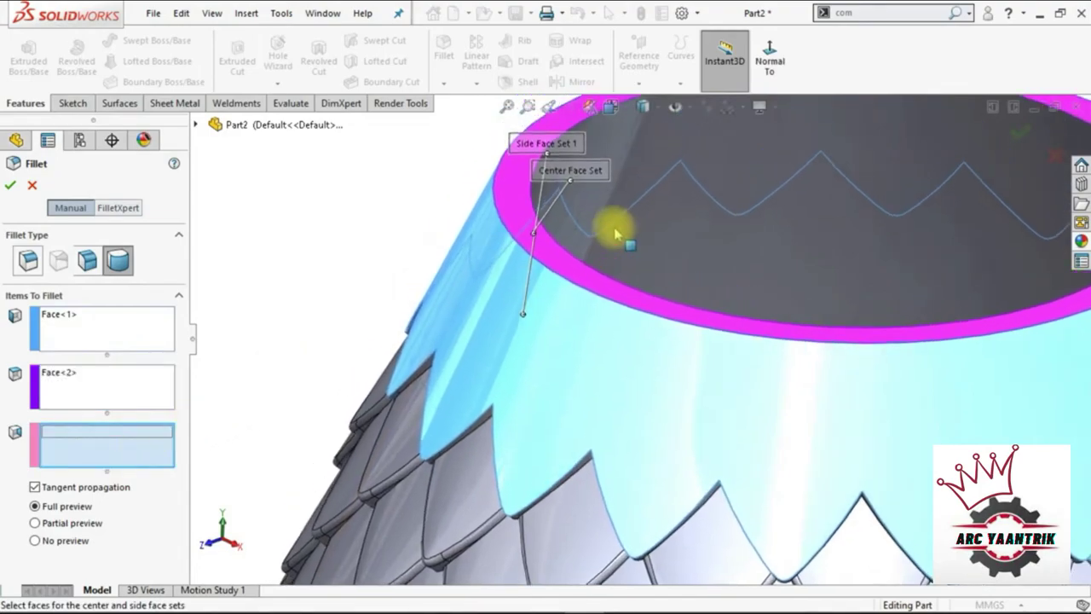
click(602, 207)
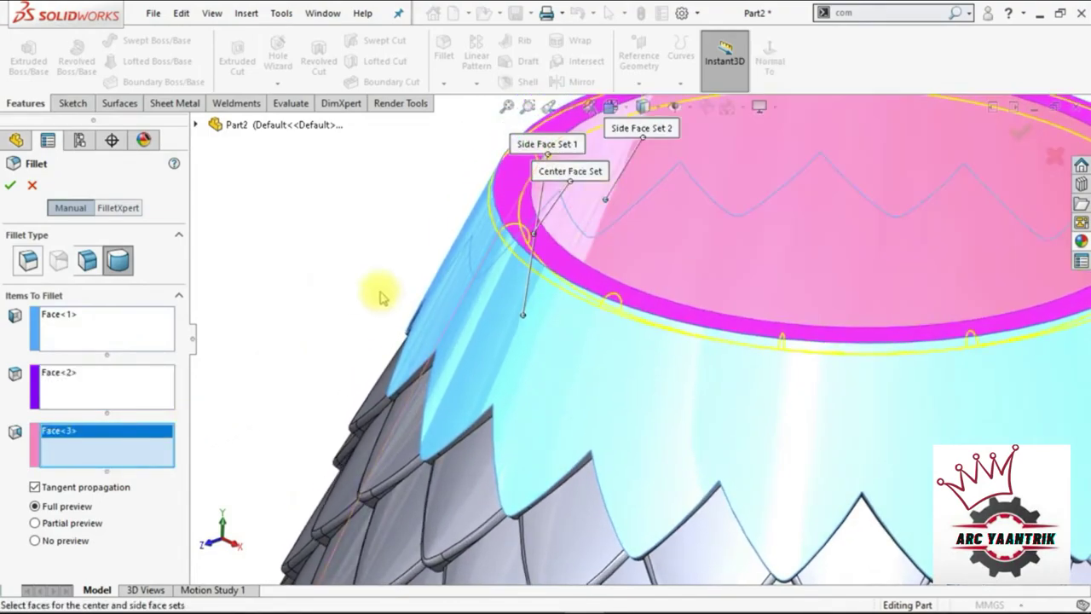
right_click(353, 207)
middle_drag(373, 207, 576, 273)
- Set up a constant-size fillet with a 0.75 mm radius
scroll(597, 307, up, 2)
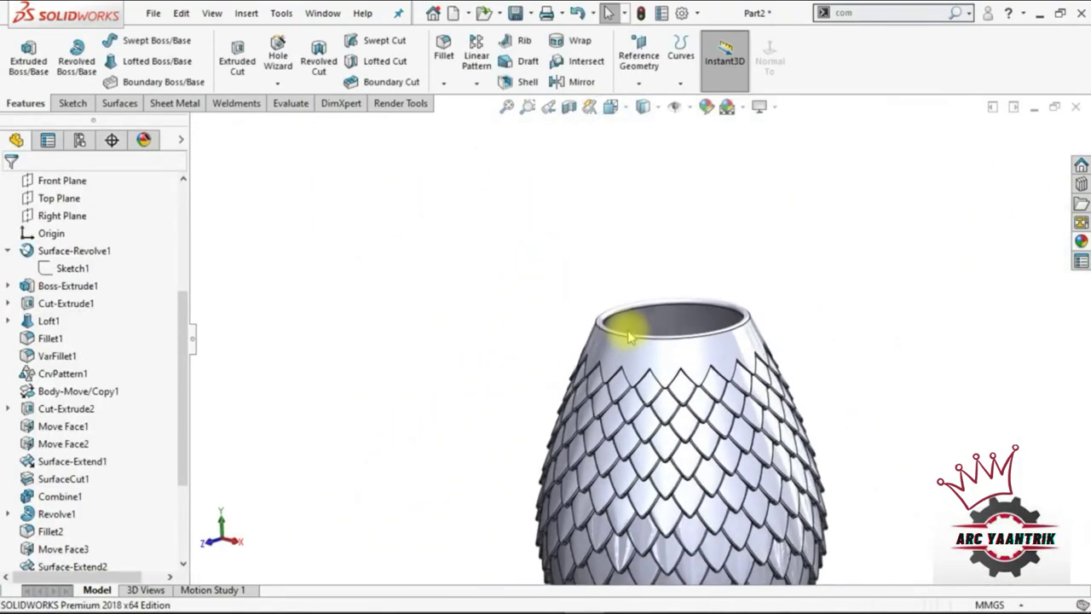
middle_drag(629, 341, 657, 378)
scroll(665, 371, down, 4)
scroll(671, 368, down, 2)
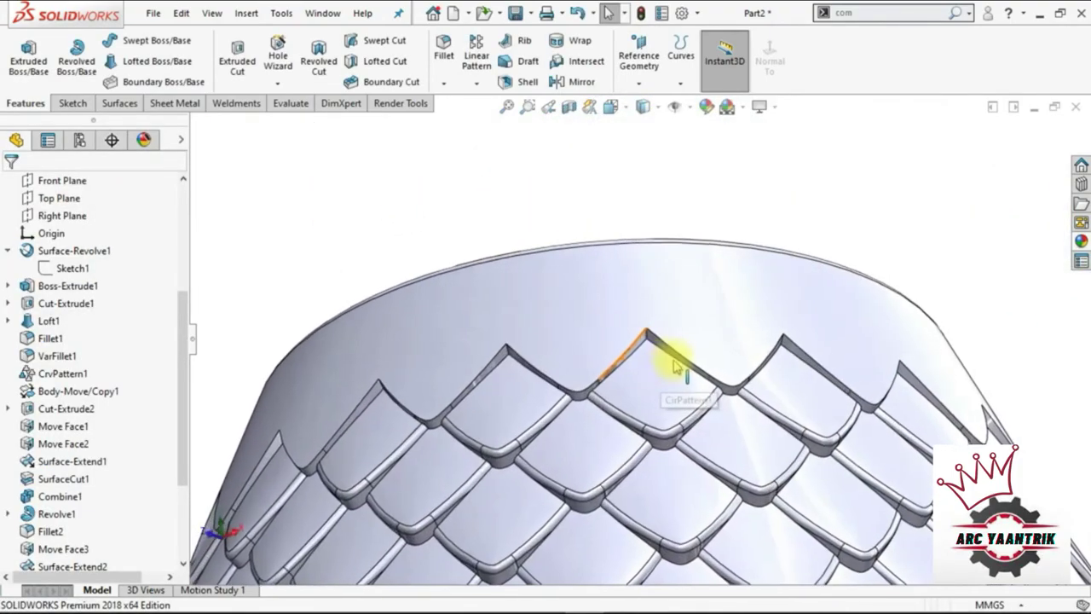
scroll(671, 369, down, 3)
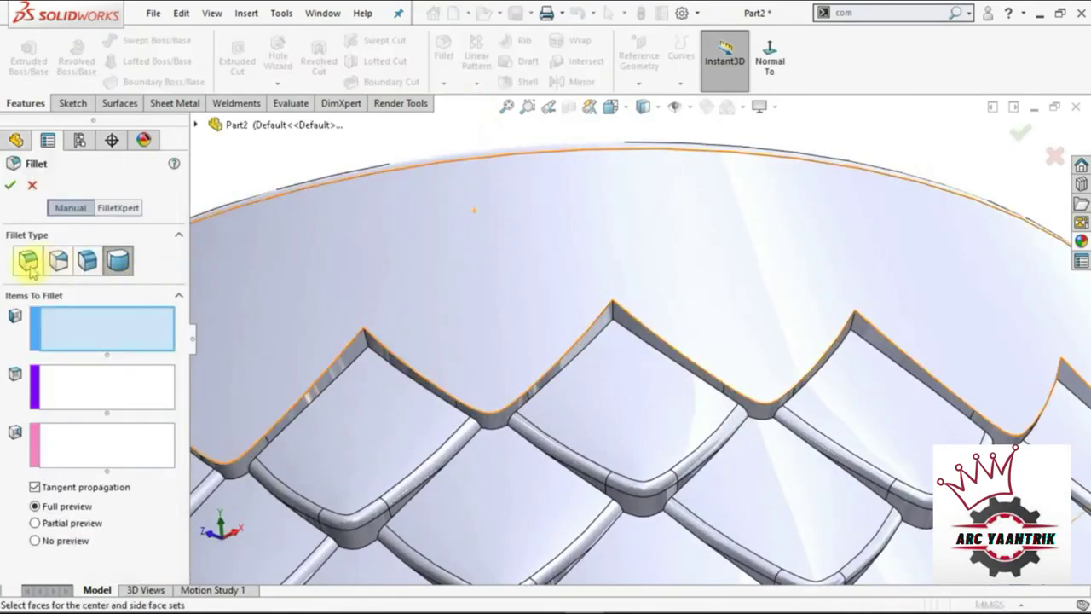
click(28, 261)
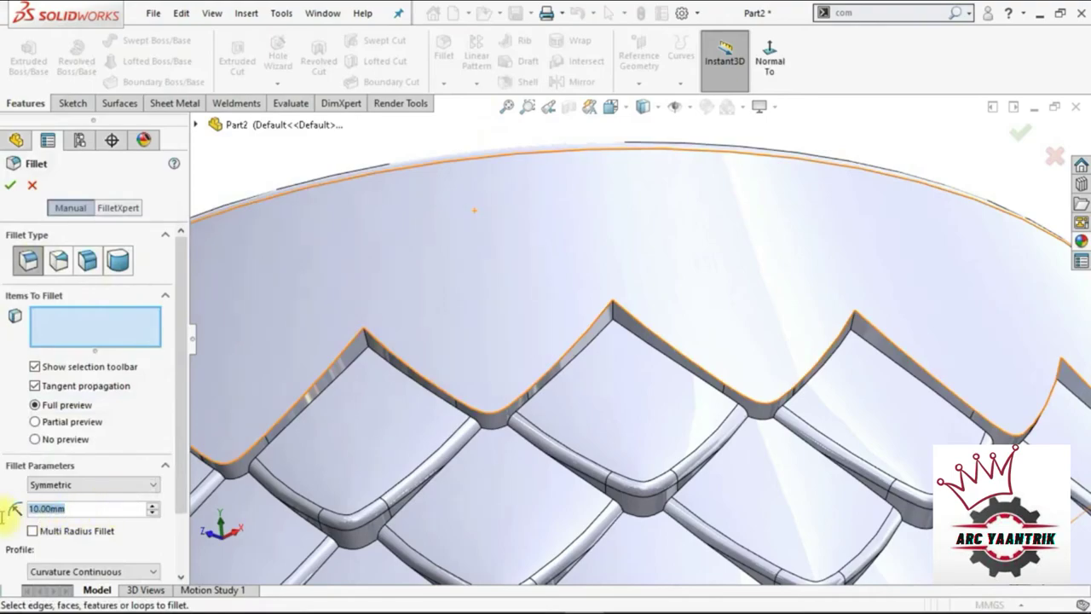
text(75)
key(Return)
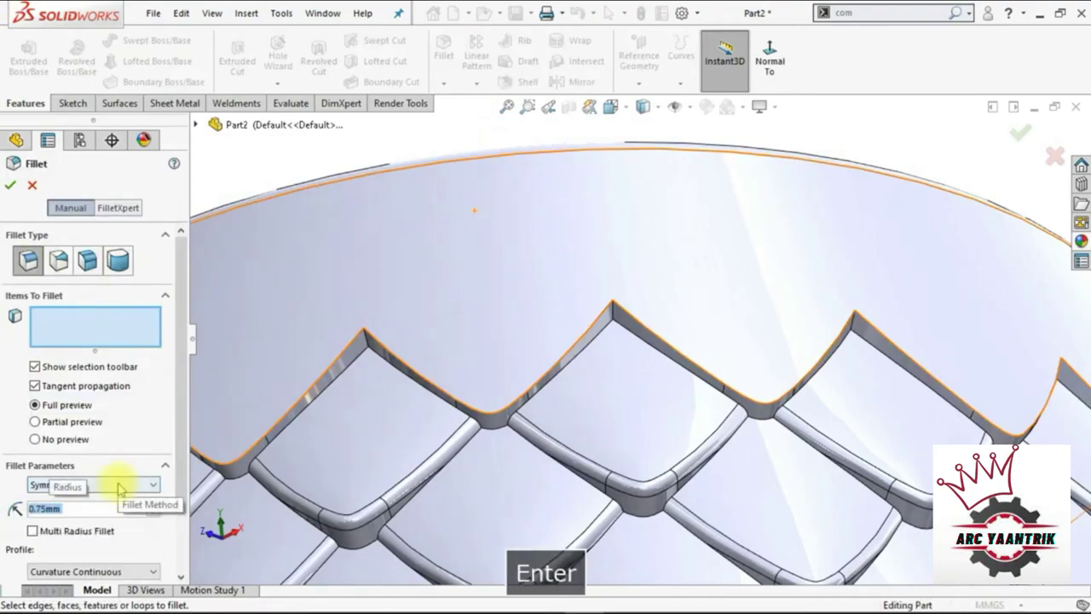
scroll(613, 320, down, 5)
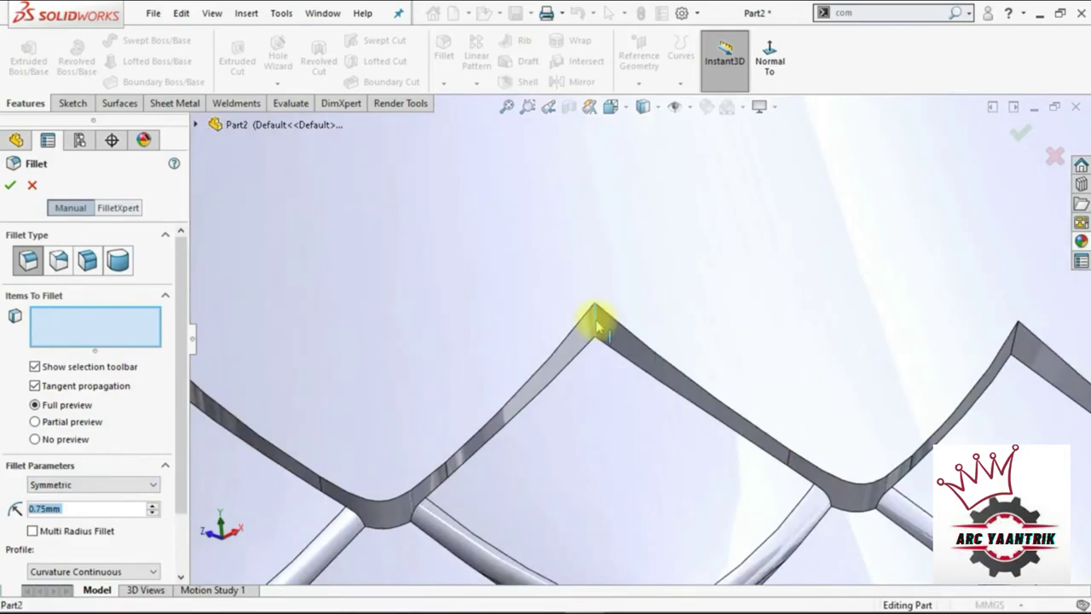
- Select the connected loop of 18 scale-peak edges and apply the fillet
click(598, 332)
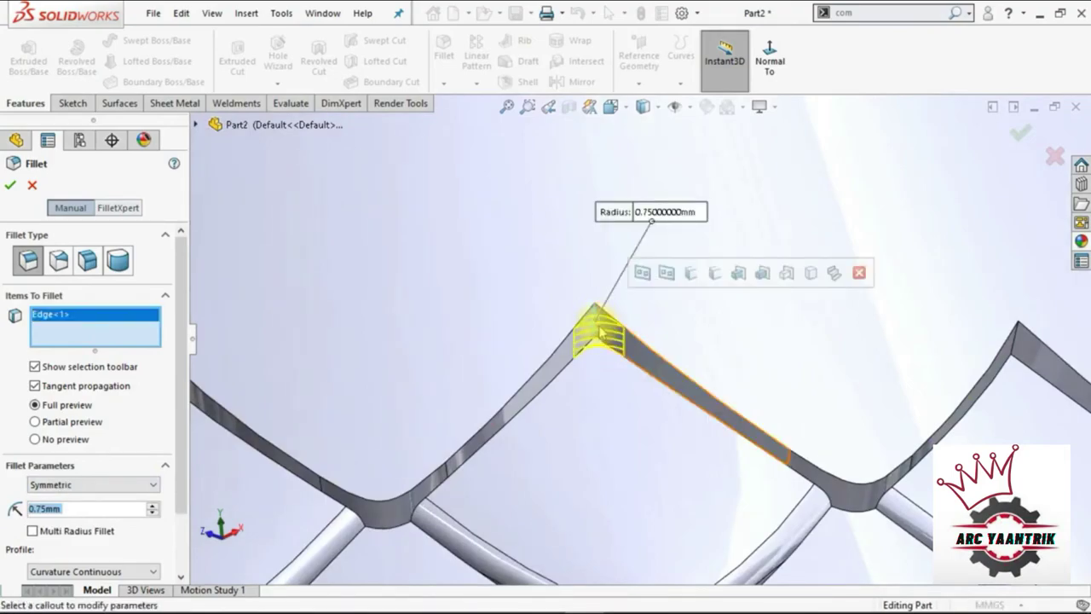
click(693, 274)
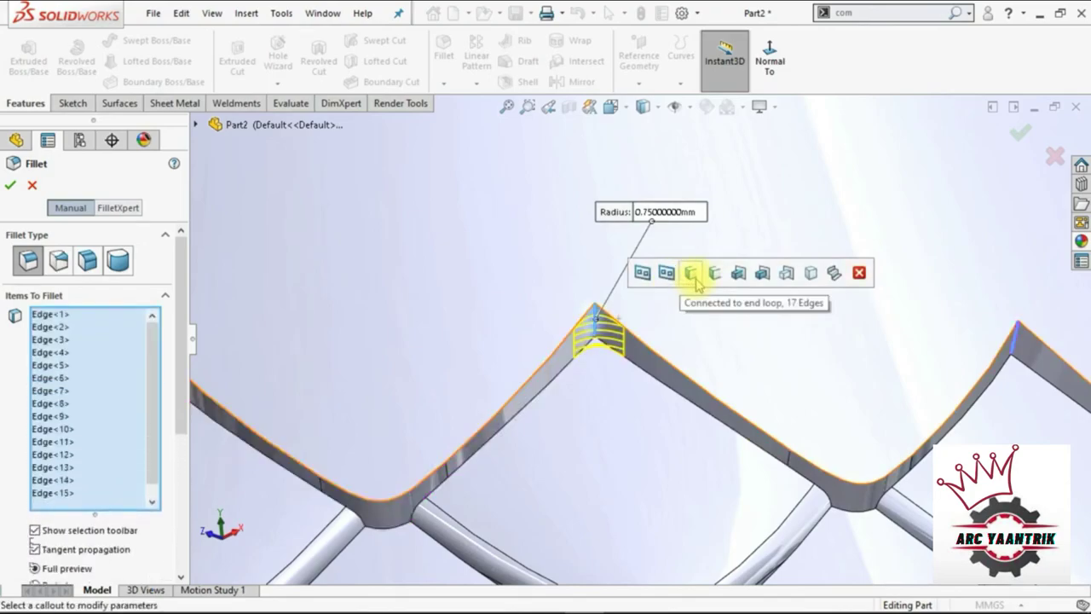
scroll(699, 341, up, 2)
scroll(704, 358, up, 2)
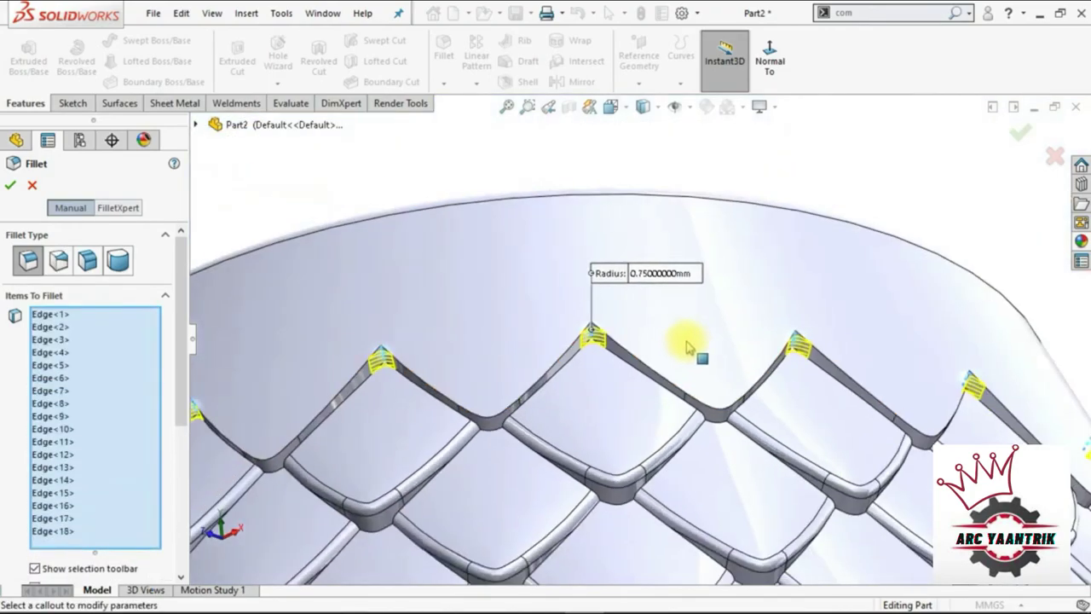
scroll(695, 353, up, 2)
scroll(686, 349, up, 2)
scroll(678, 342, up, 1)
scroll(678, 342, up, 1)
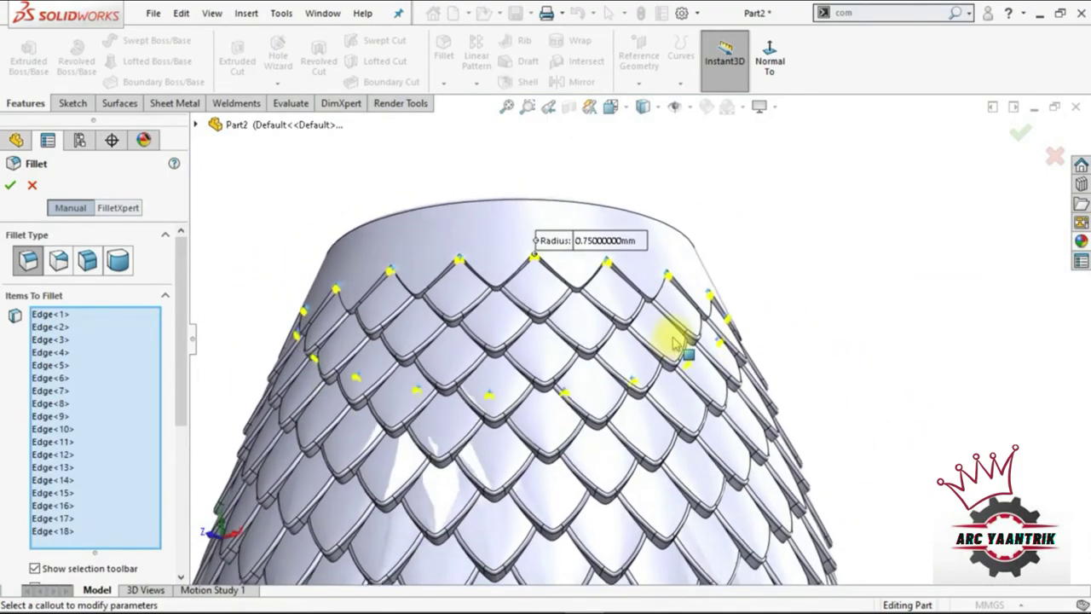
scroll(678, 343, up, 1)
scroll(678, 343, up, 1)
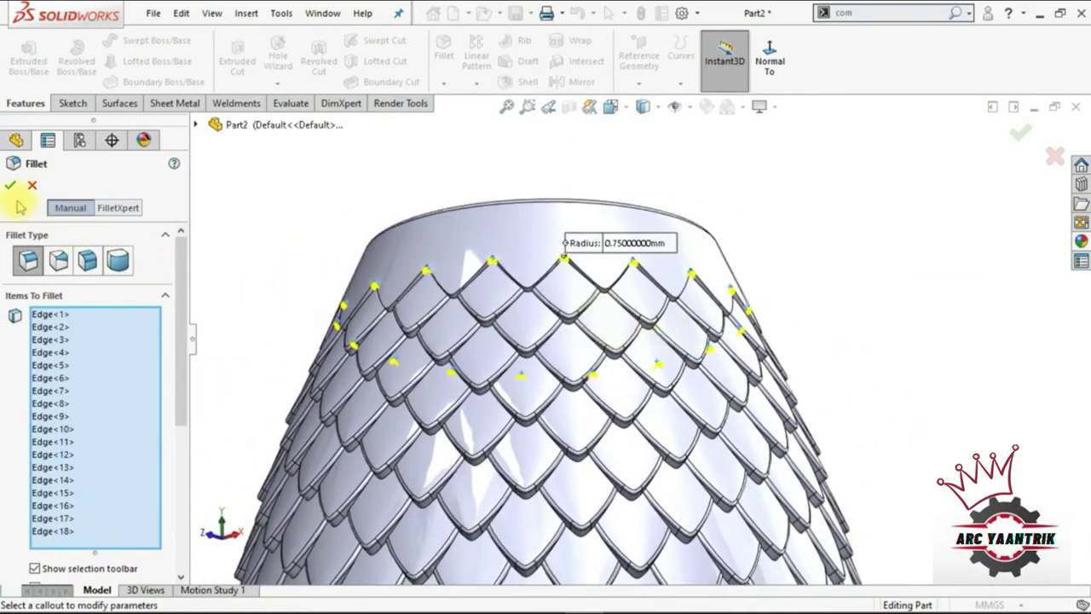
right_click(262, 193)
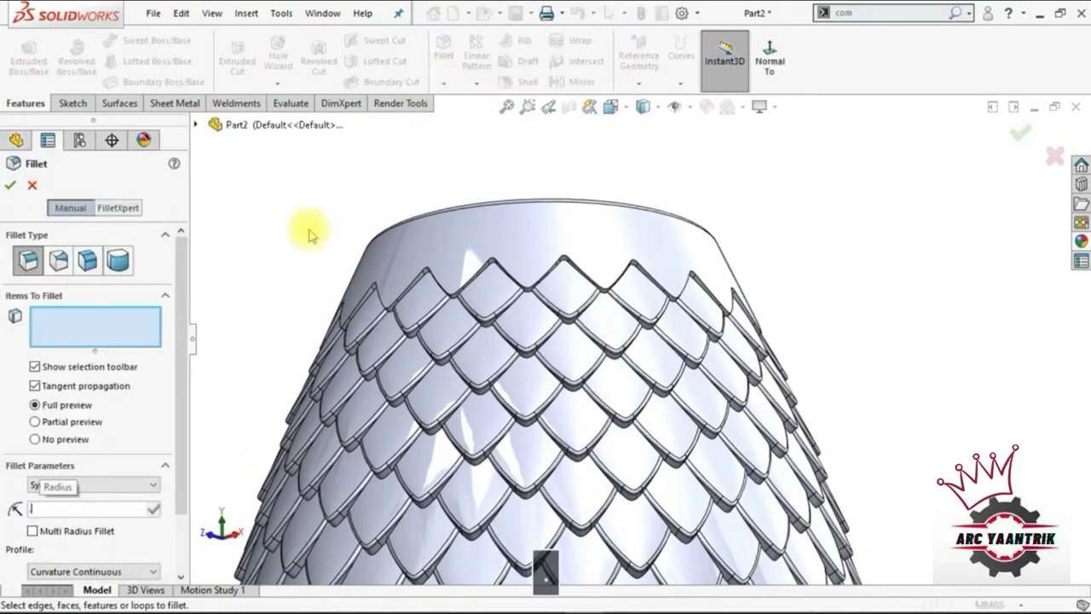
- Fillet the zigzag edge chain of the upper scale band with a 0.45 mm radius
text(.45)
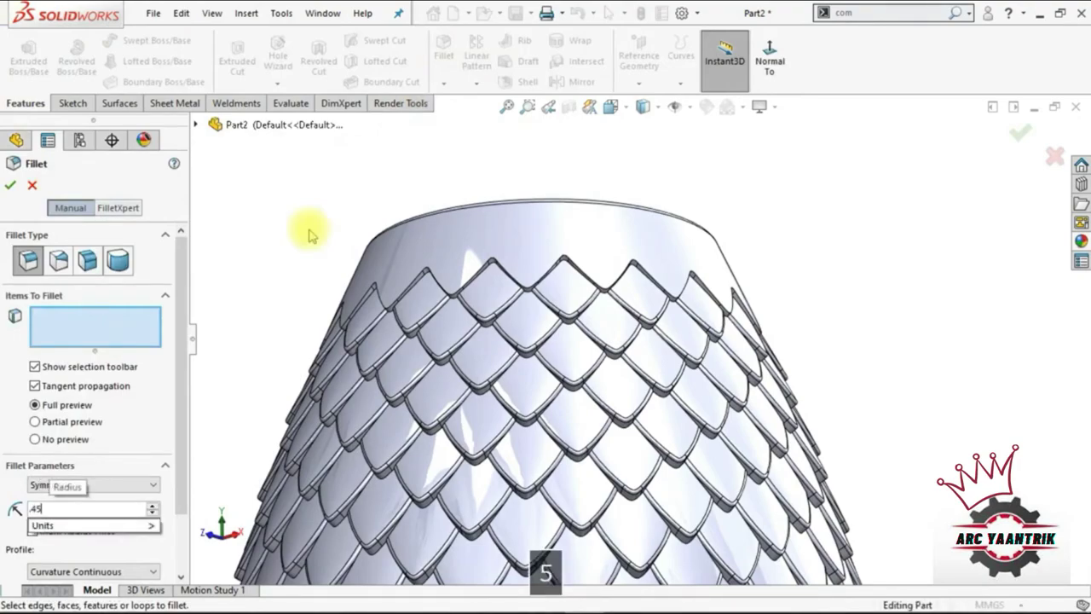
key(Return)
scroll(585, 281, down, 3)
scroll(557, 269, down, 3)
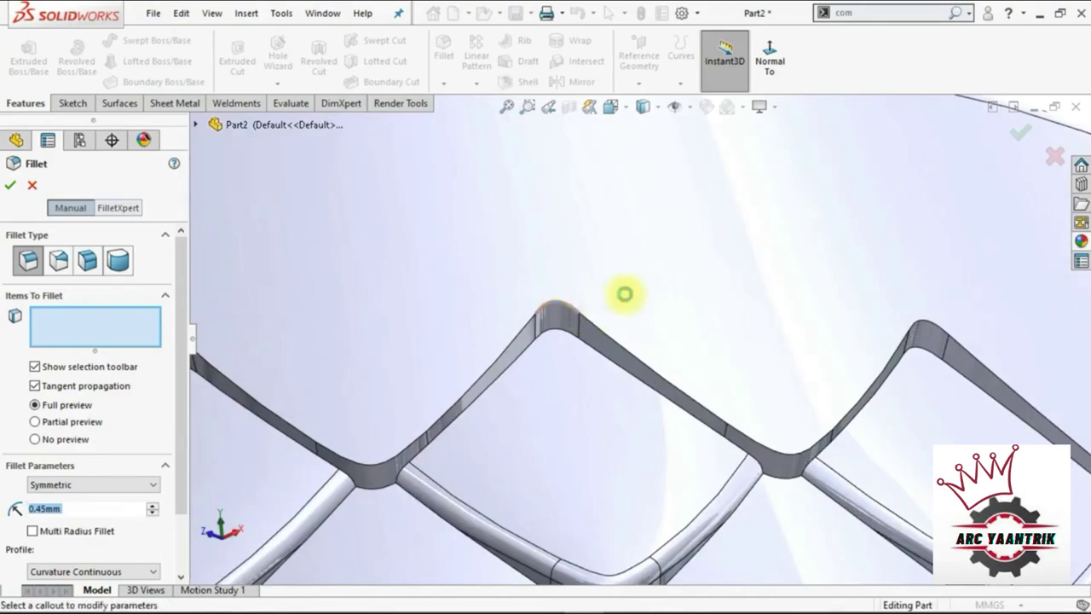
click(638, 303)
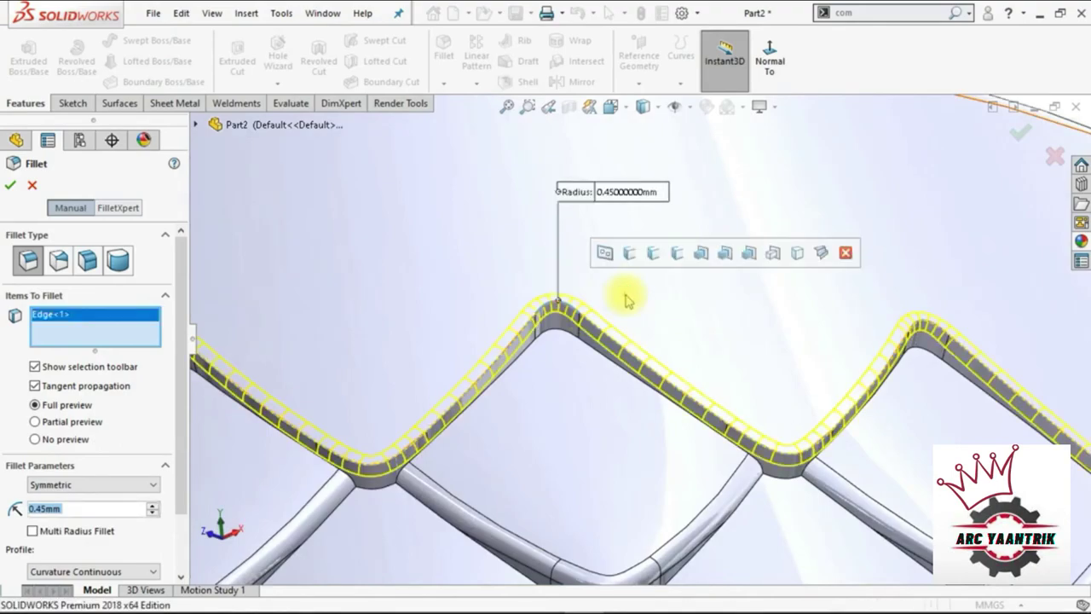
scroll(637, 303, up, 3)
scroll(638, 303, up, 2)
scroll(638, 303, up, 2)
scroll(638, 304, up, 2)
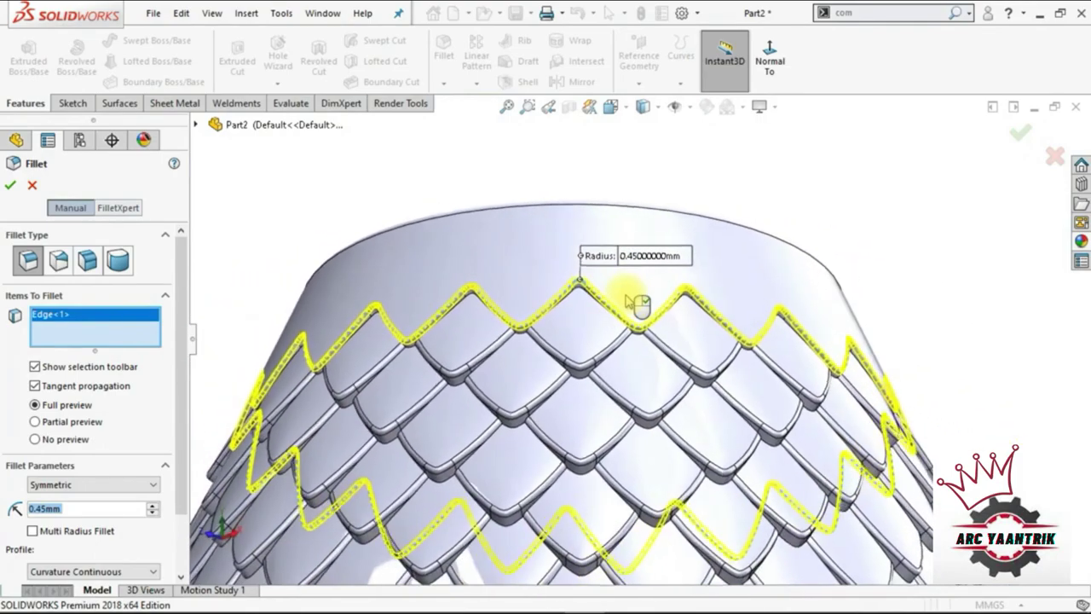
scroll(638, 303, up, 2)
scroll(638, 303, up, 1)
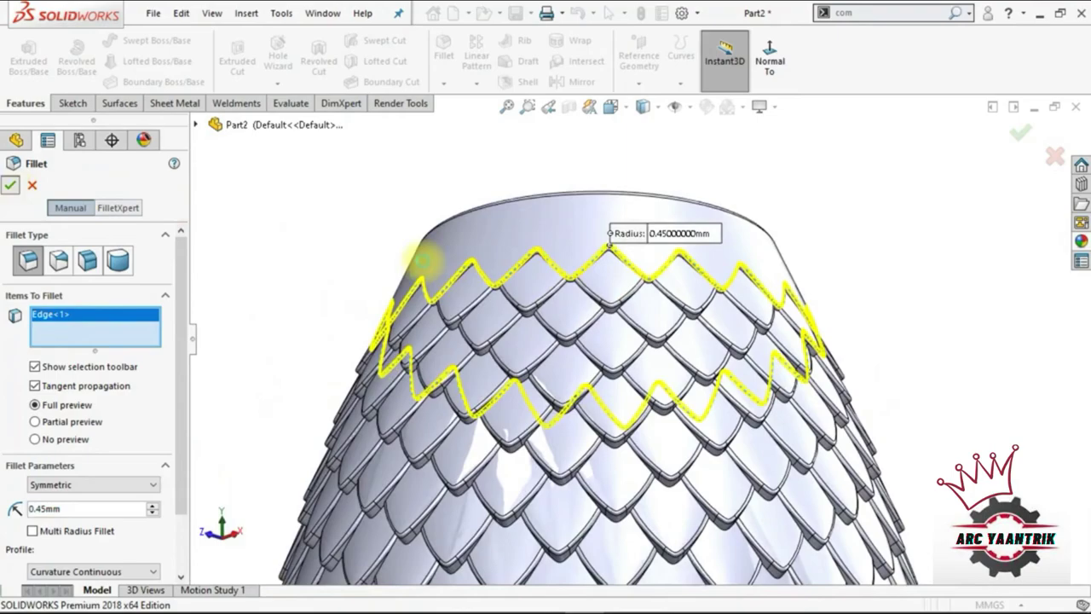
key(Return)
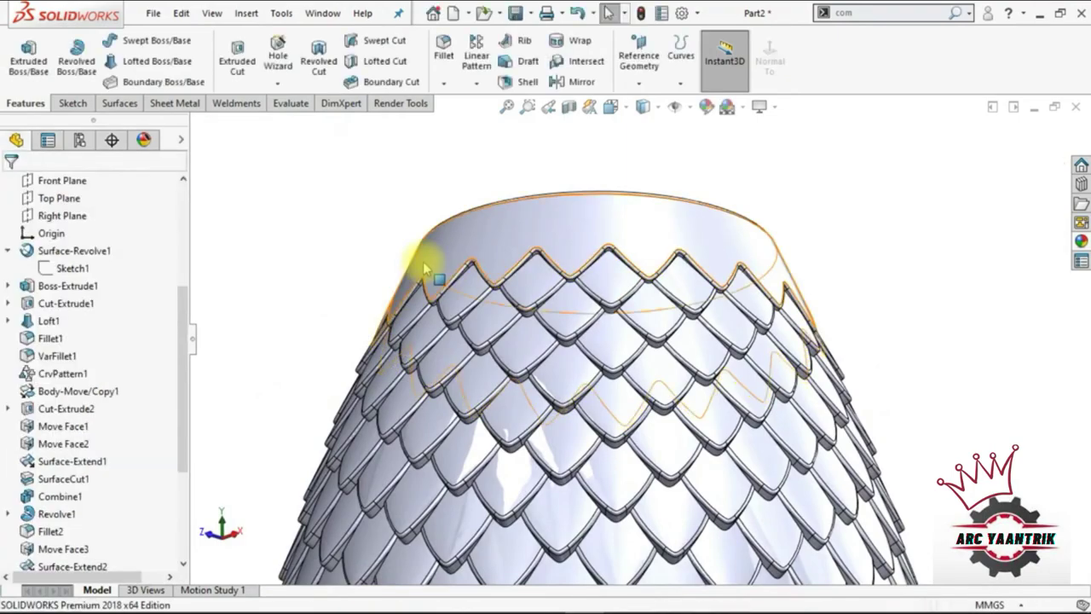
- Zoom to fit the whole vase and switch to Shaded display without edges
scroll(424, 268, up, 2)
key(f)
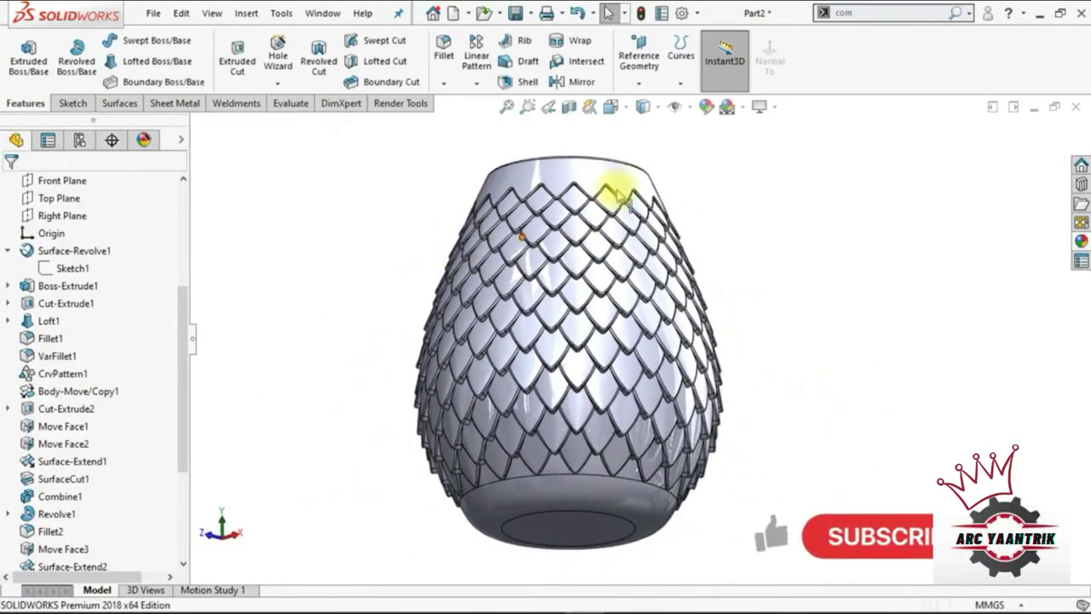
click(643, 106)
click(643, 136)
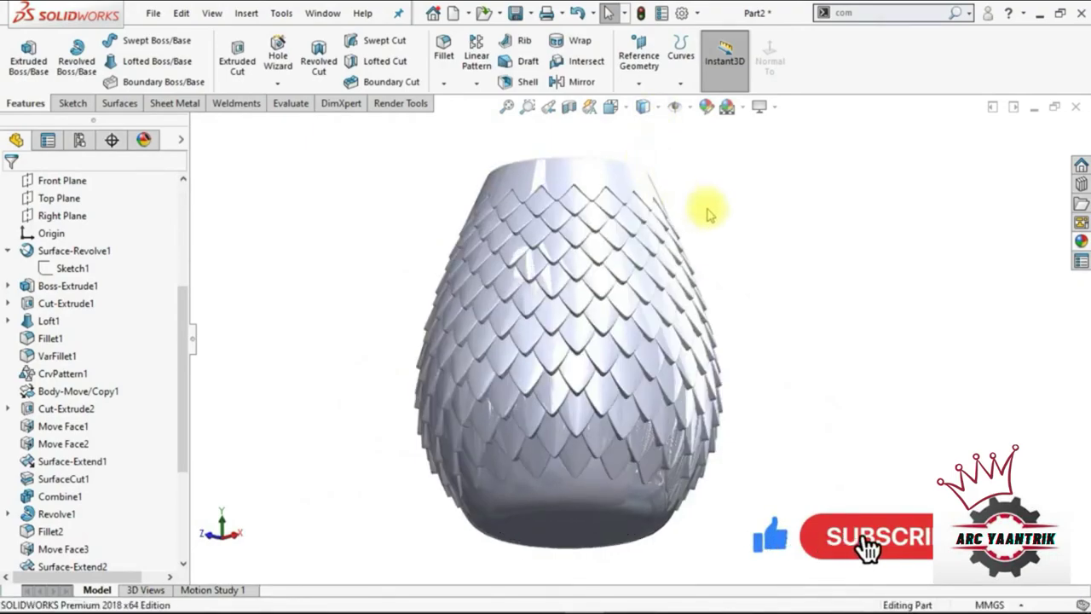
- Rotate the view to inspect the vase's top opening, underside and sides
key(Down)
key(Down)
key(Up)
key(Up)
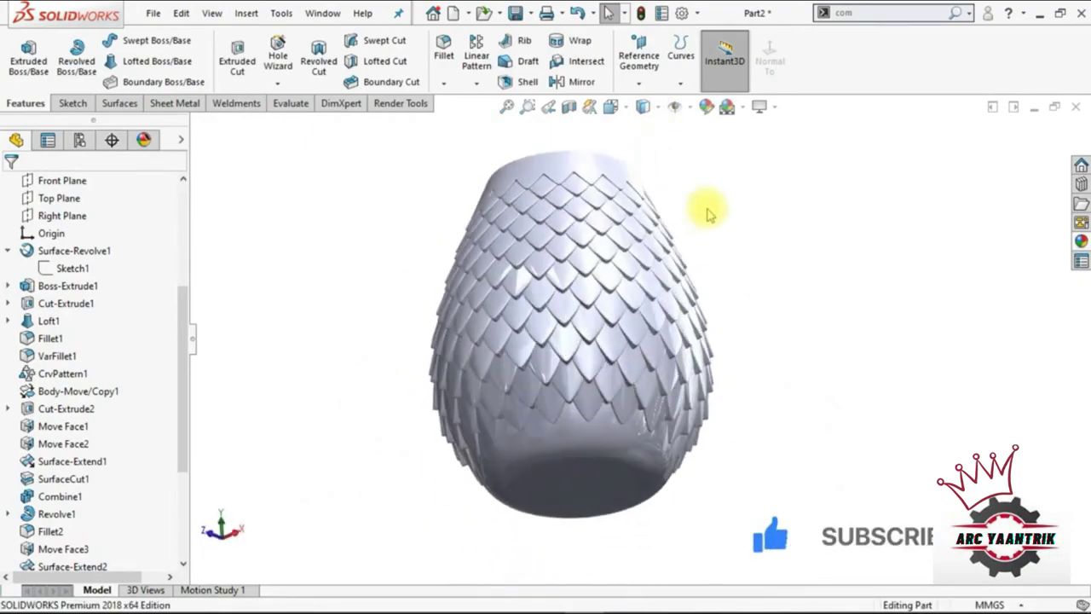
key(Up)
key(Down)
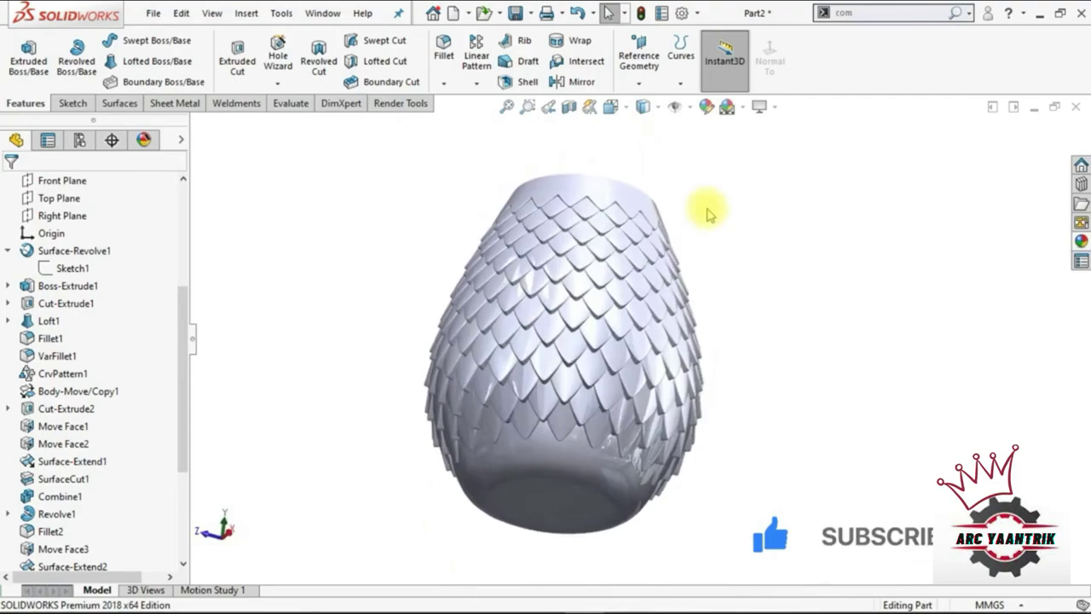
key(Down)
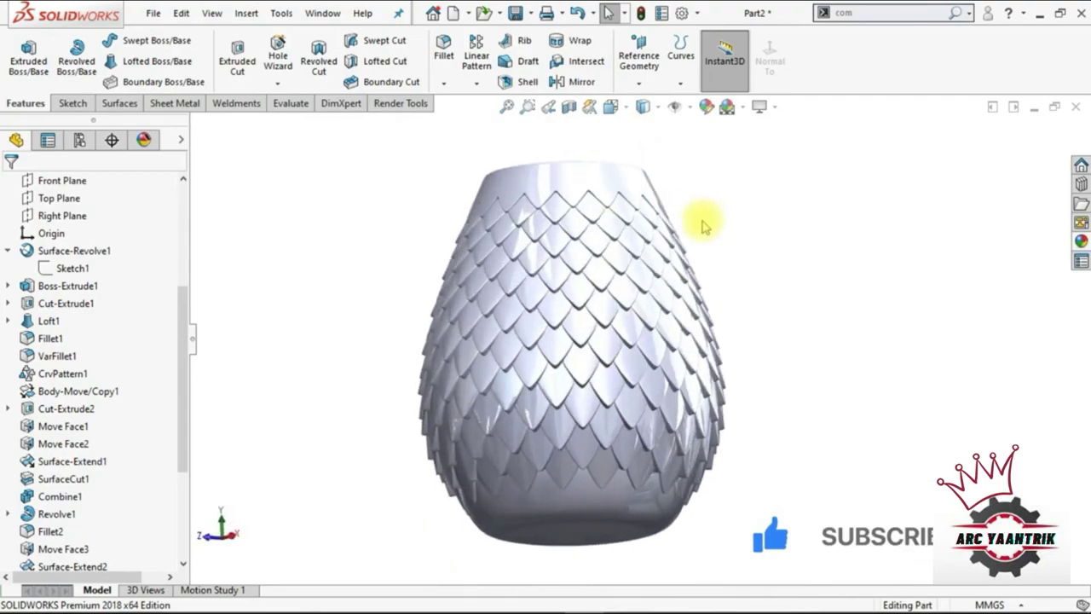
key(Down)
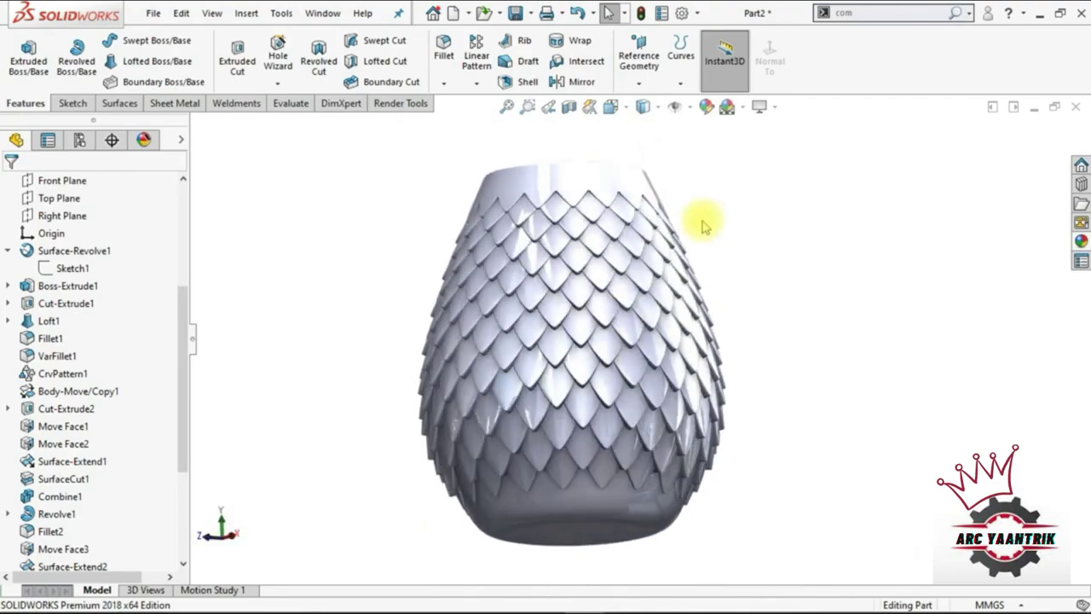
key(Left)
key(Left)
key(Left)
key(Left)
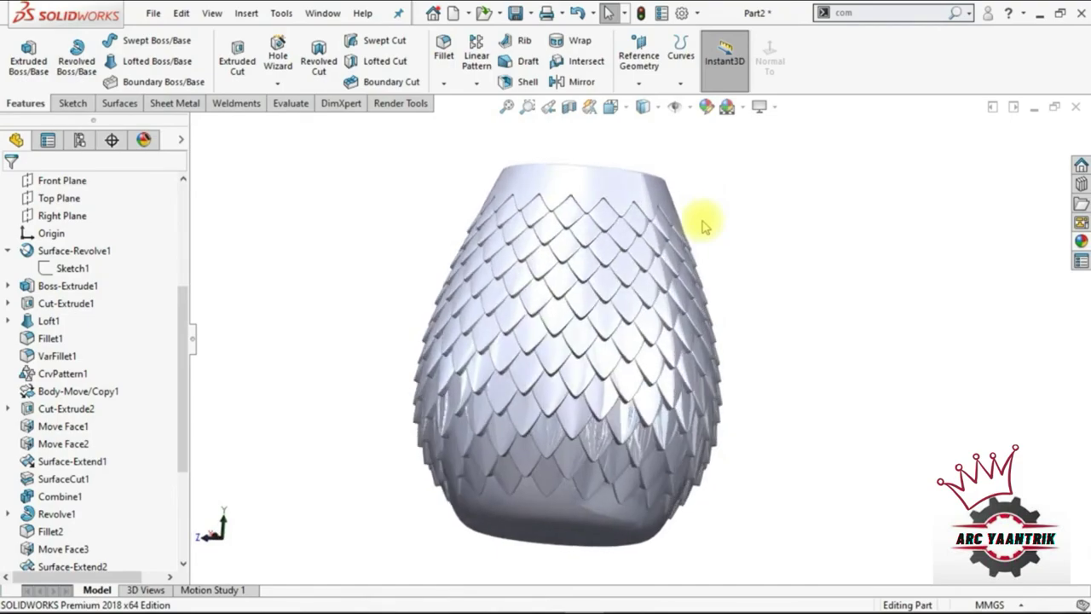
key(Left)
key(Left)
- Apply the blue polished ABS plastic appearance to the vase
click(1080, 241)
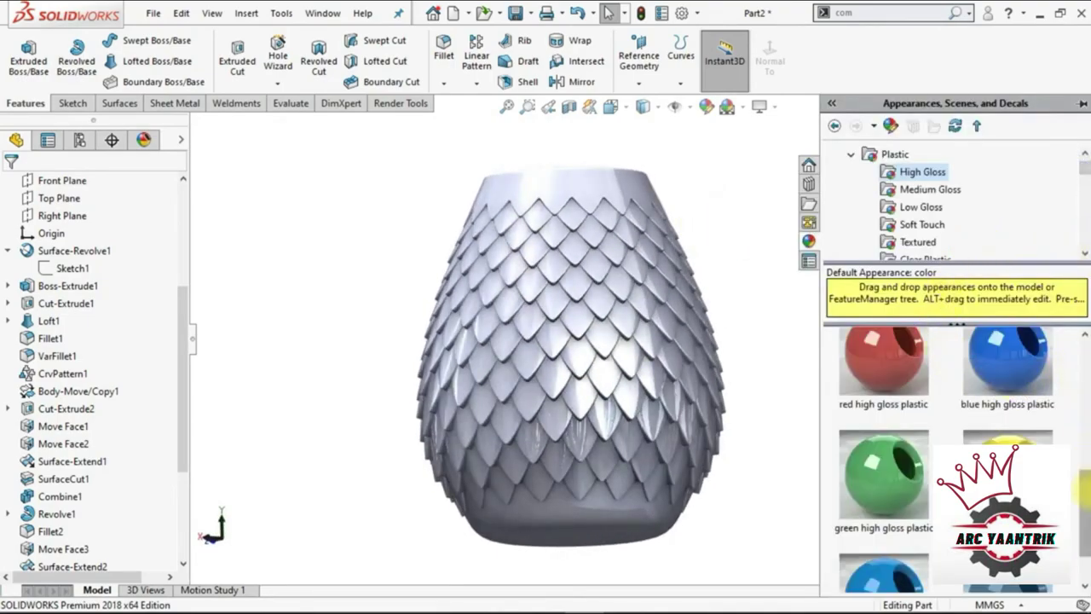
drag(1085, 503, 1085, 530)
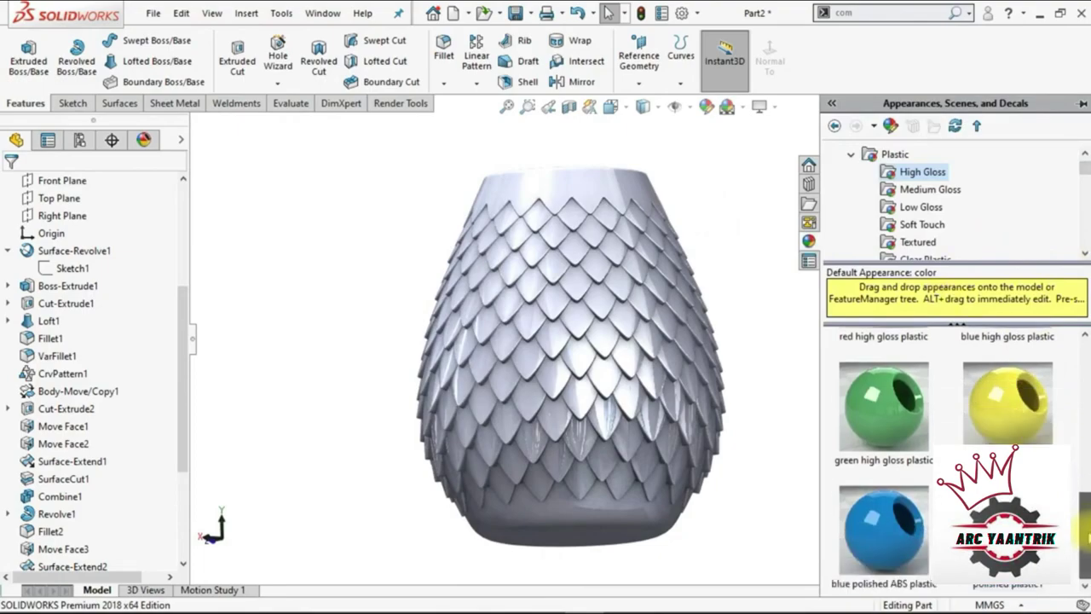
click(882, 549)
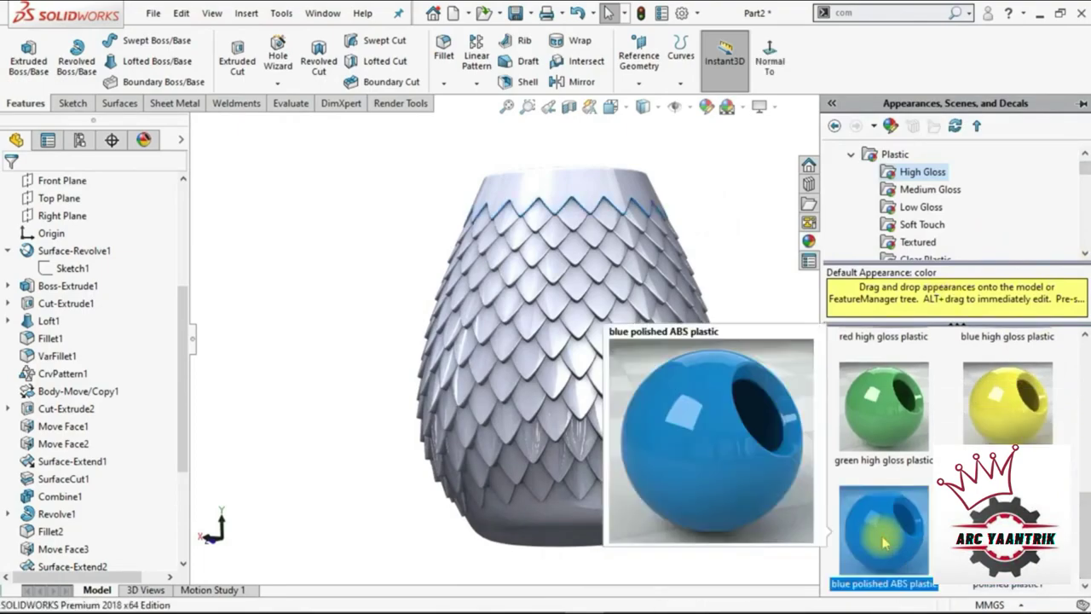
double_click(883, 541)
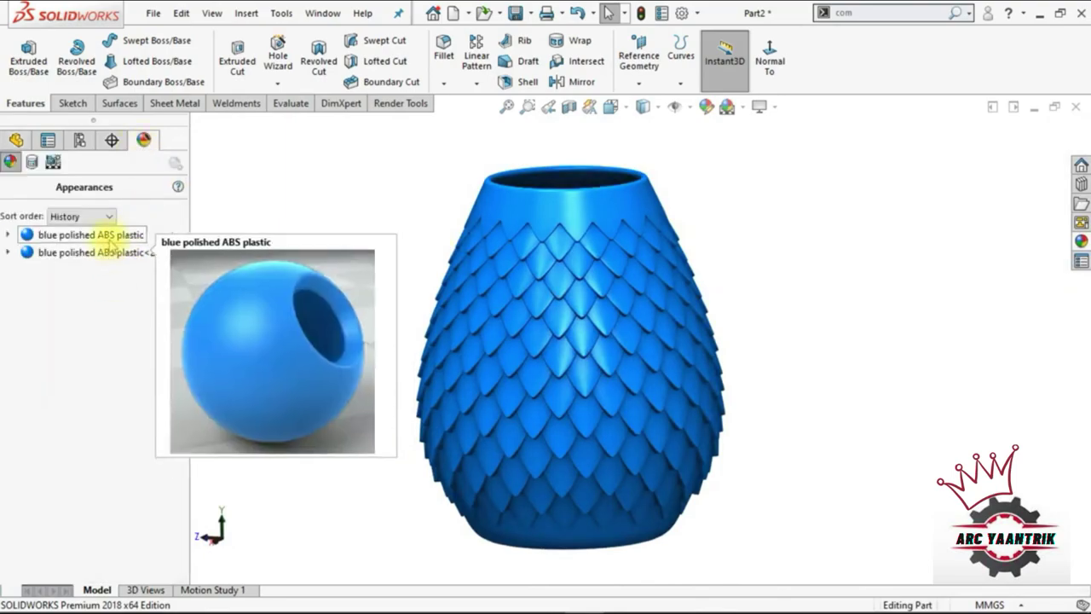
- Remove the duplicate blue appearance and recolour the remaining one tan
right_click(119, 236)
click(141, 308)
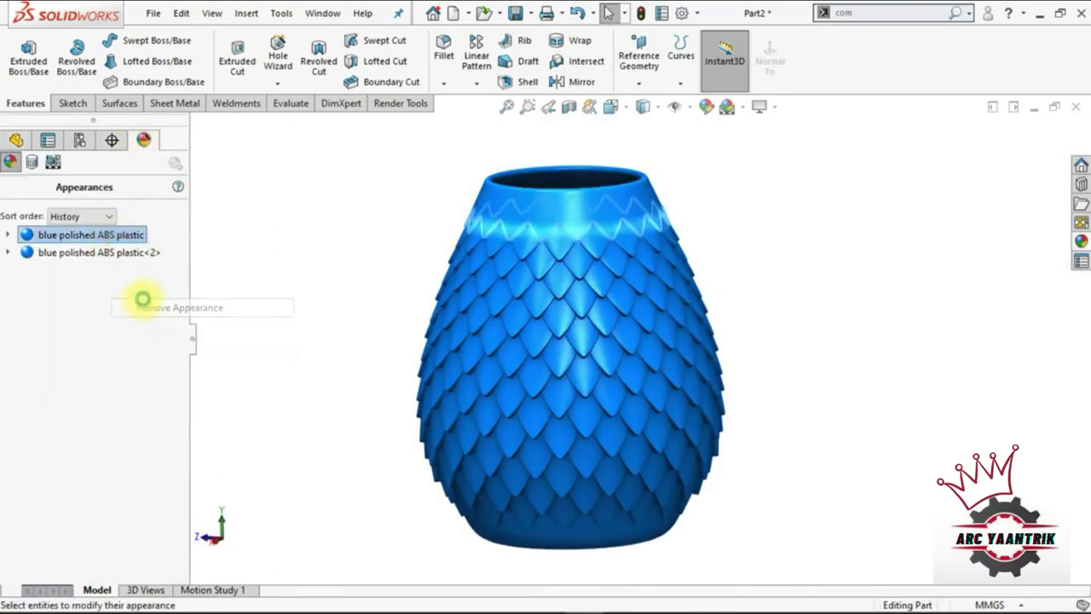
right_click(120, 236)
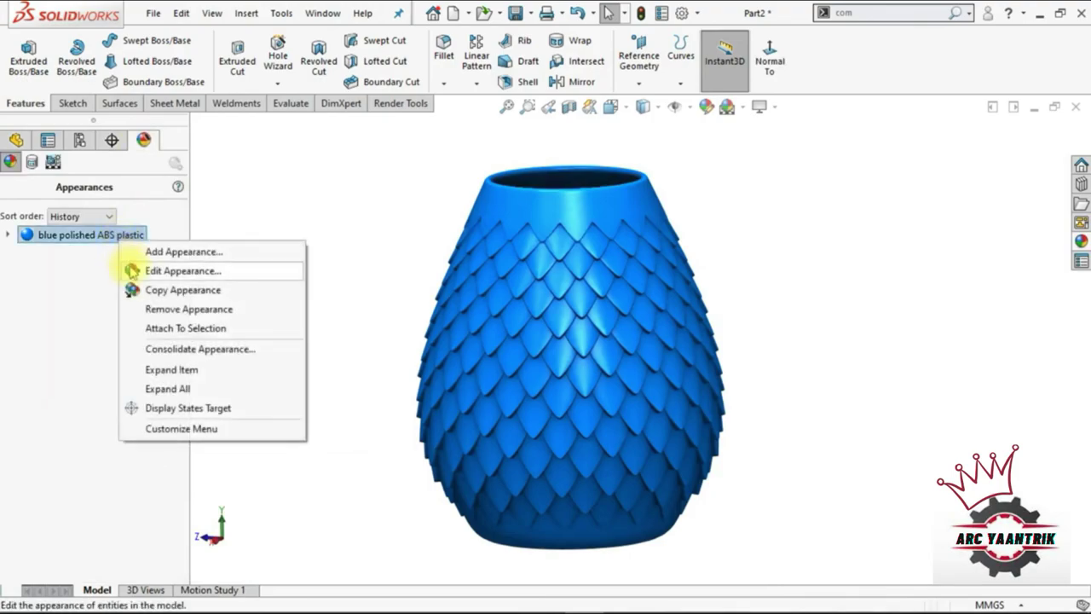
click(134, 267)
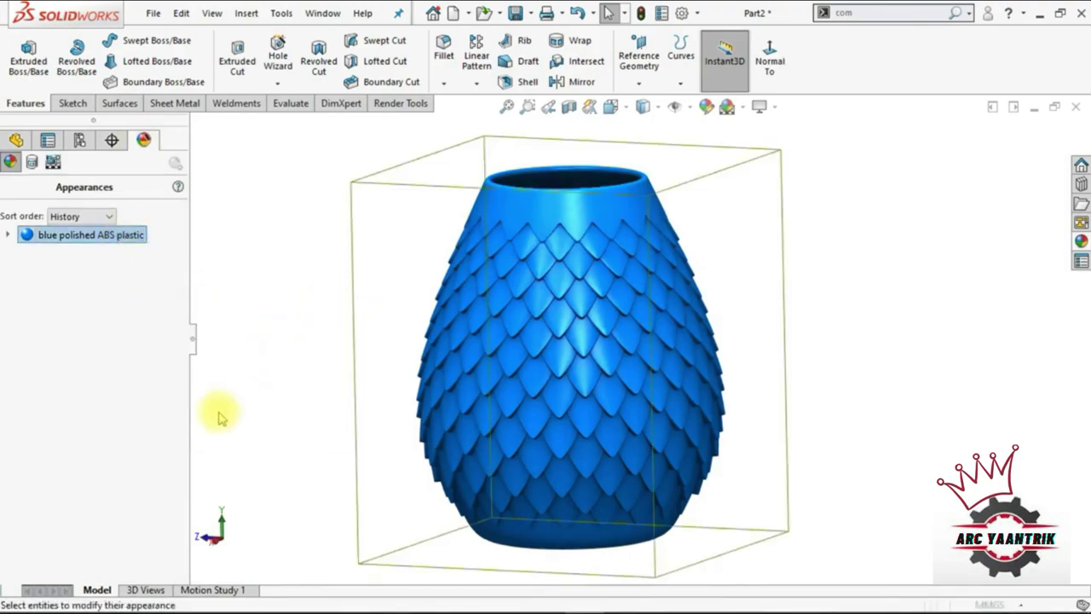
click(120, 566)
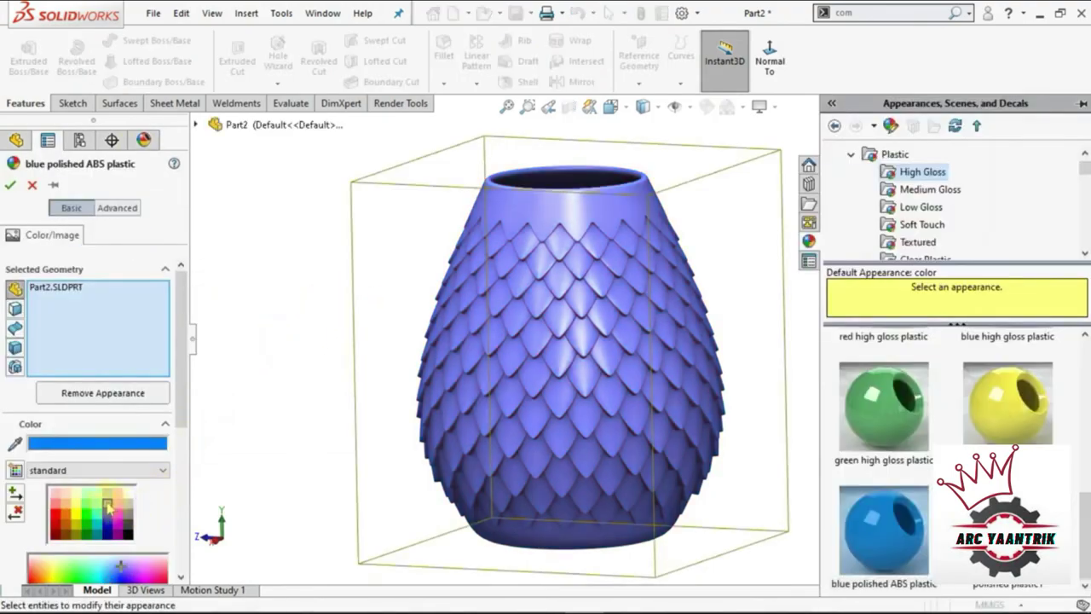
click(67, 511)
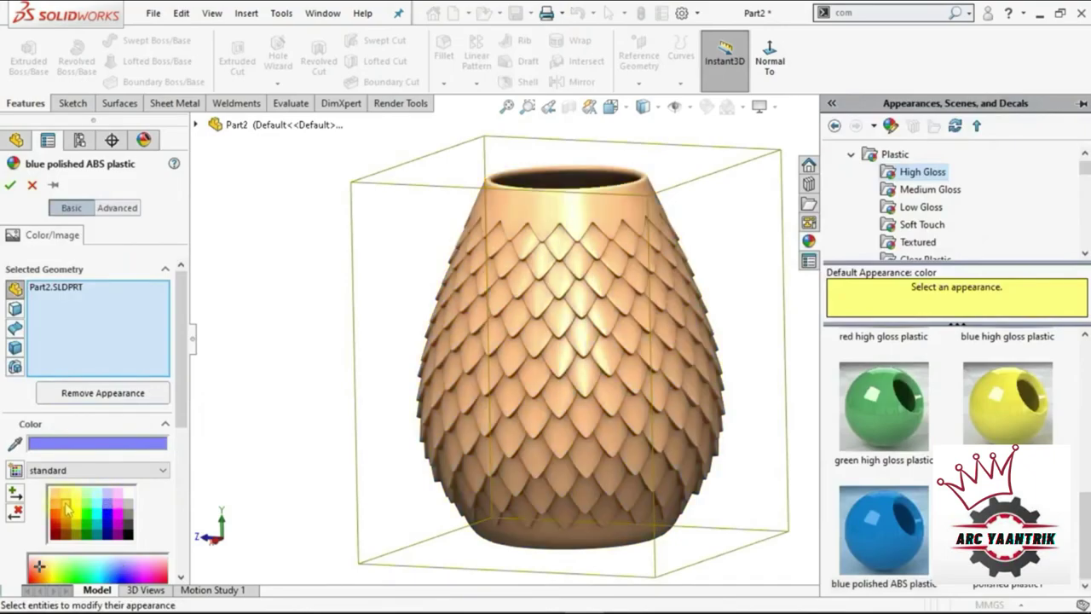
click(11, 185)
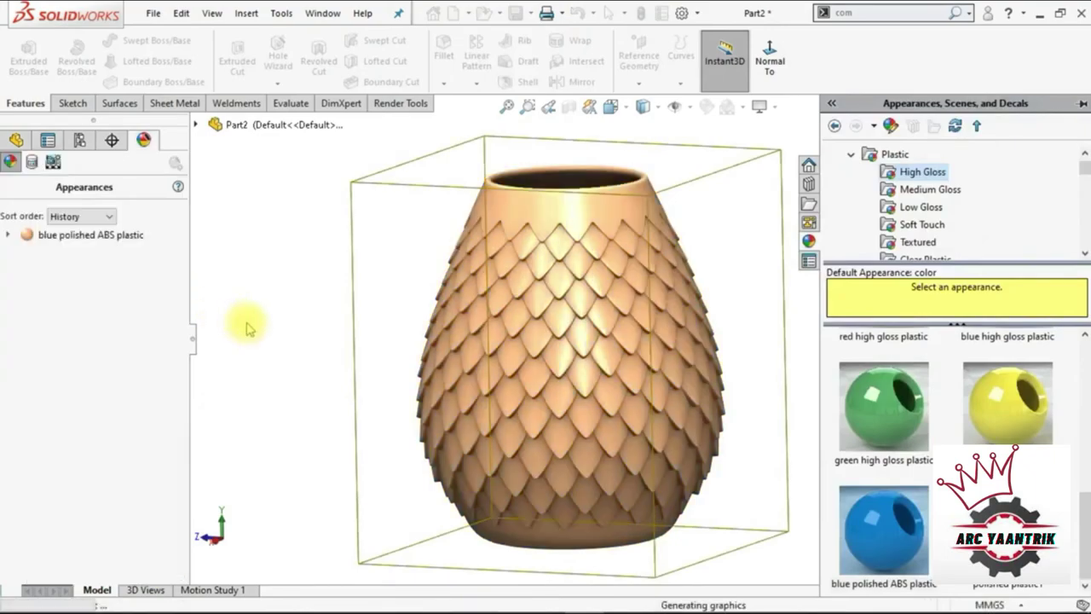
- Apply the Backdrop - Studio Room 2 scene from Basic Scenes to the vase
click(337, 332)
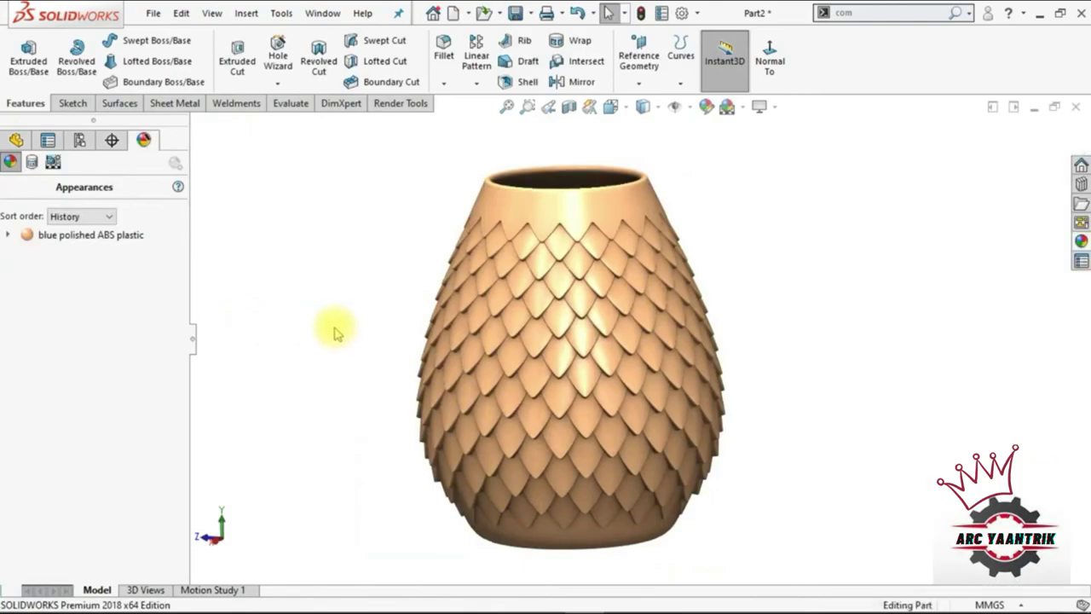
click(194, 353)
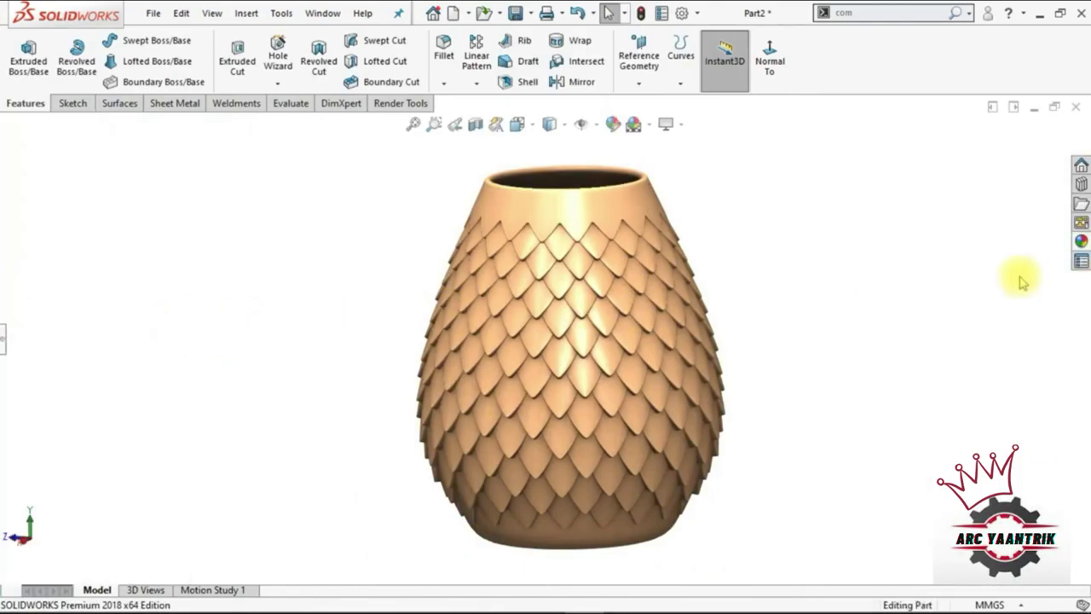
click(1083, 244)
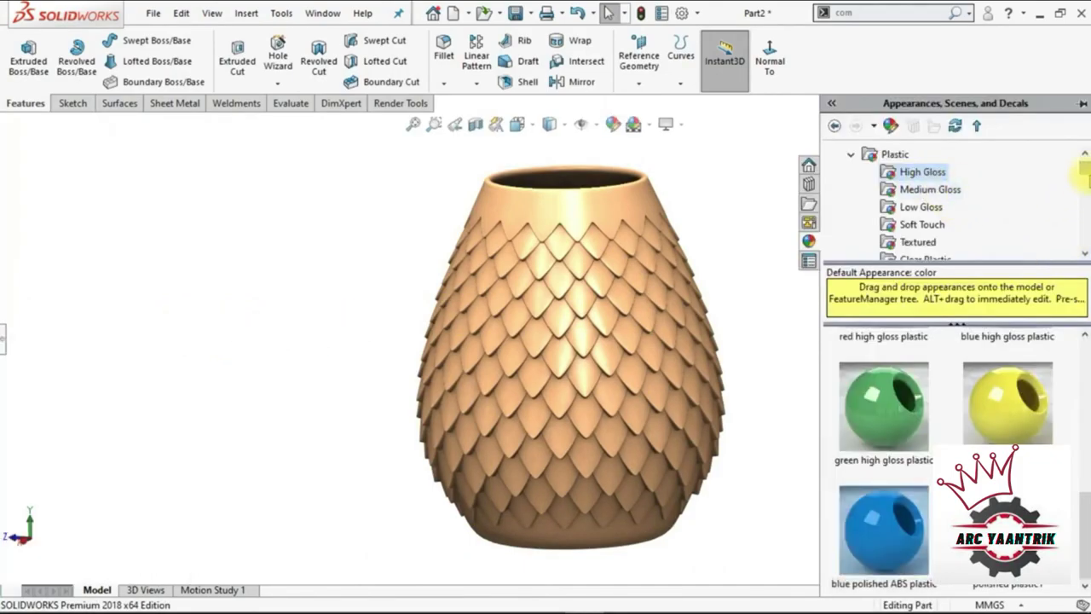
scroll(1086, 173, up, 1)
double_click(850, 157)
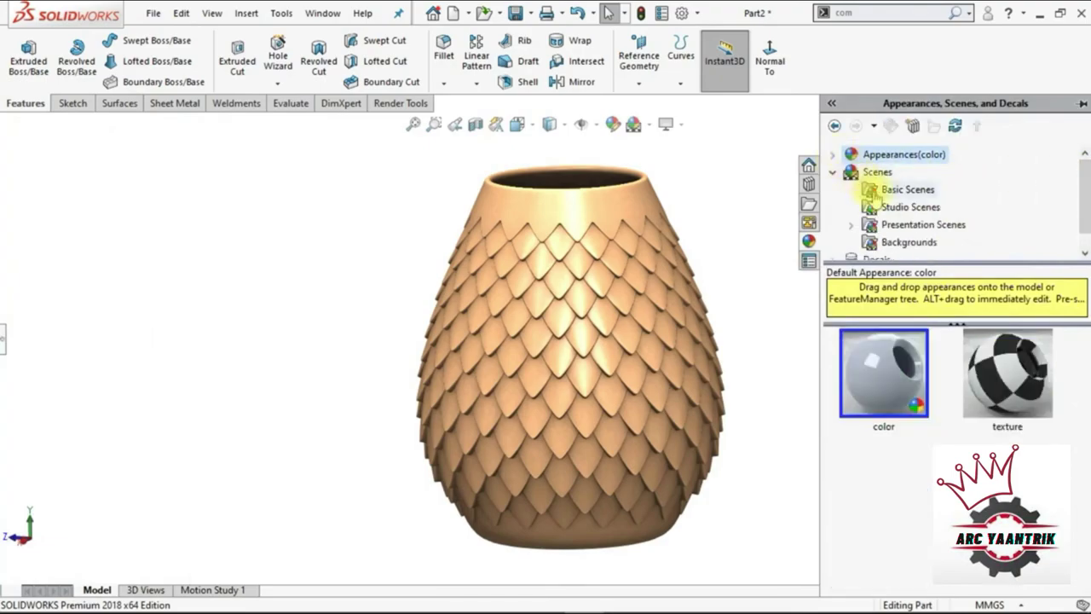
click(876, 196)
scroll(895, 427, down, 3)
scroll(892, 458, down, 3)
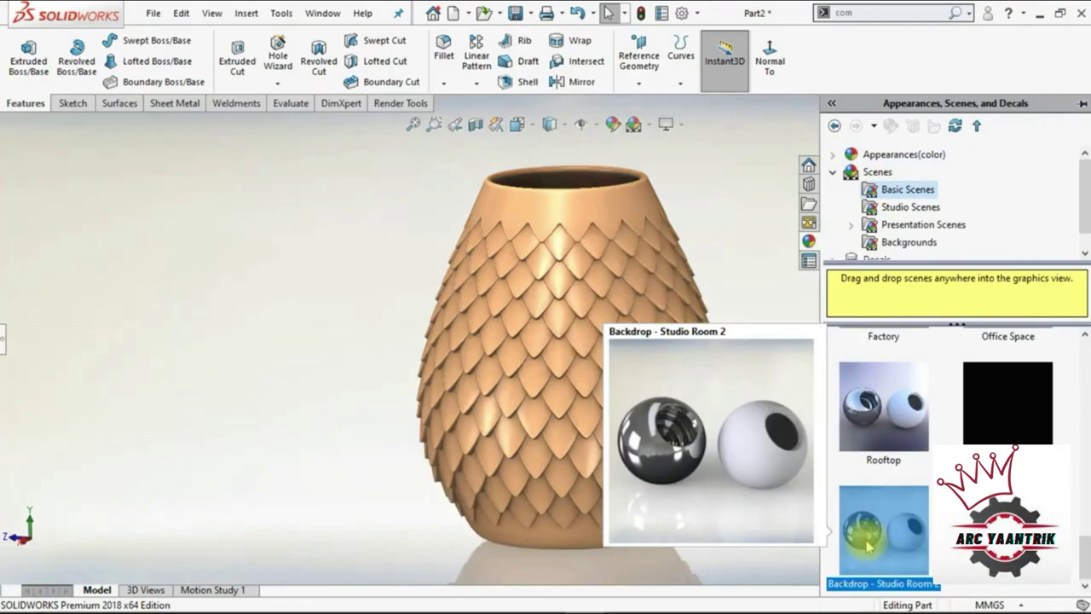
drag(870, 546, 431, 350)
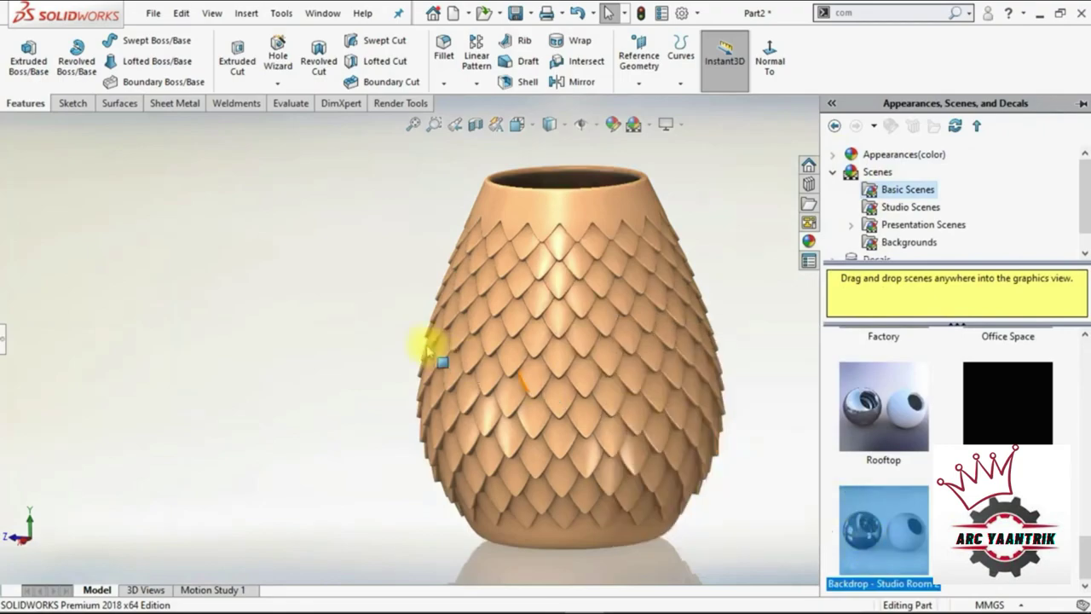
key(Left)
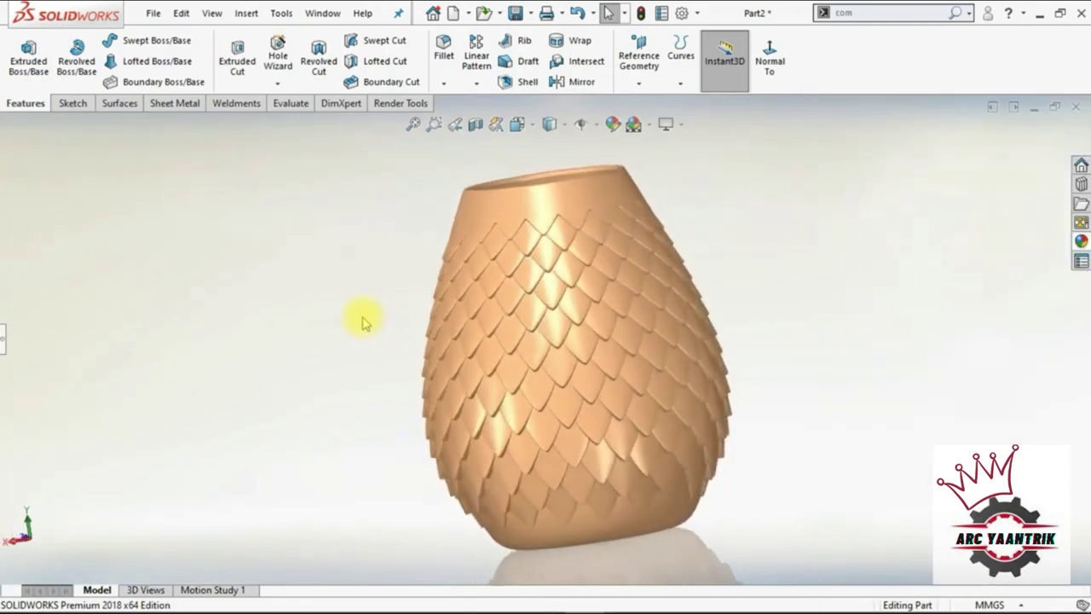
key(Down)
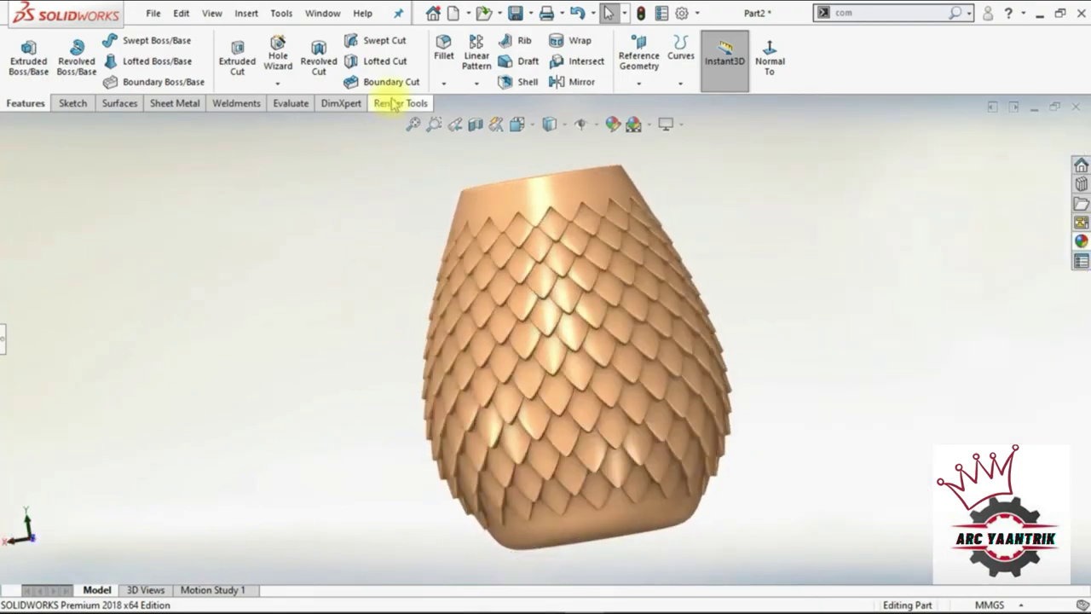
- Set the scene background to None in the scene settings
click(395, 103)
click(190, 60)
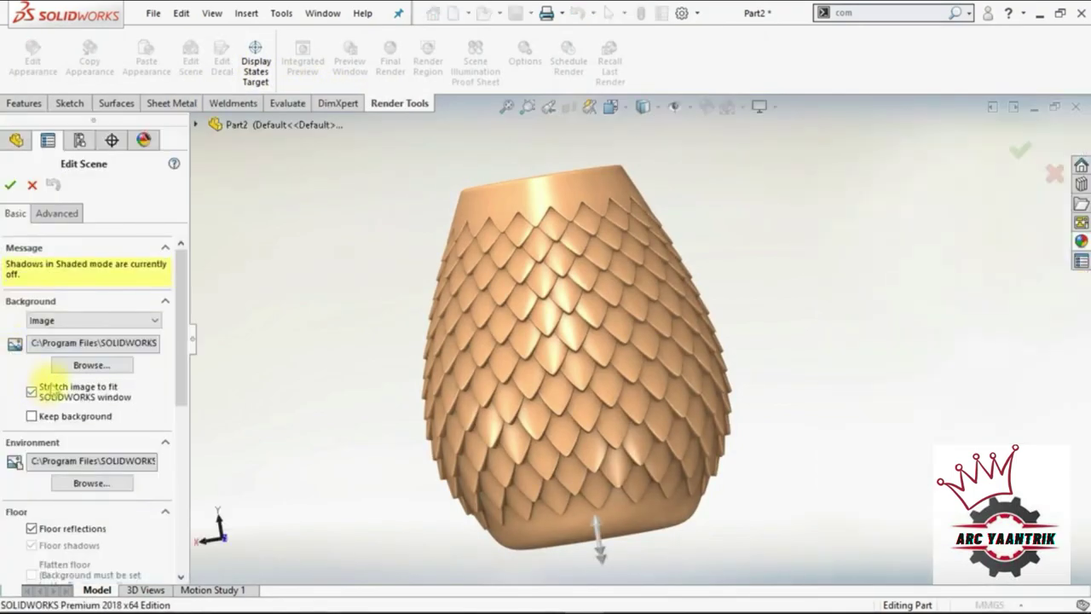
click(59, 320)
click(61, 333)
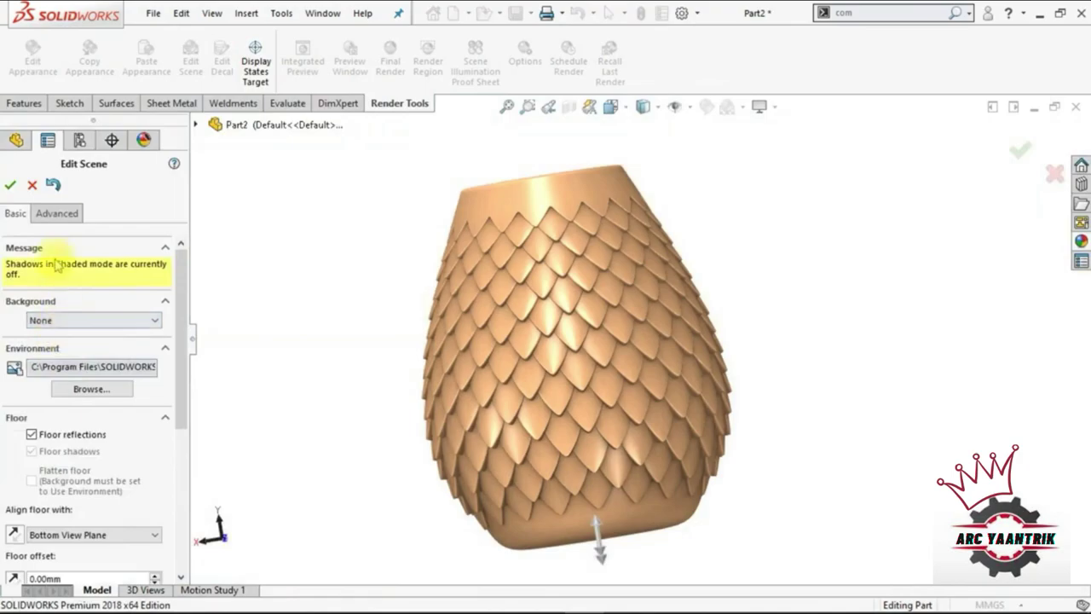
click(10, 186)
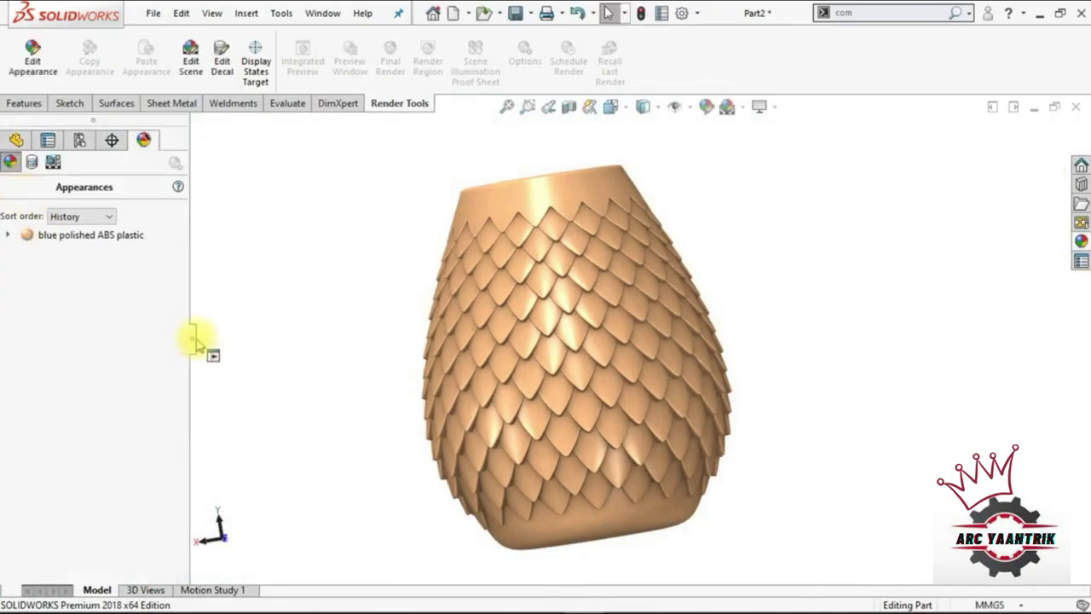
click(194, 341)
key(ctrl+3)
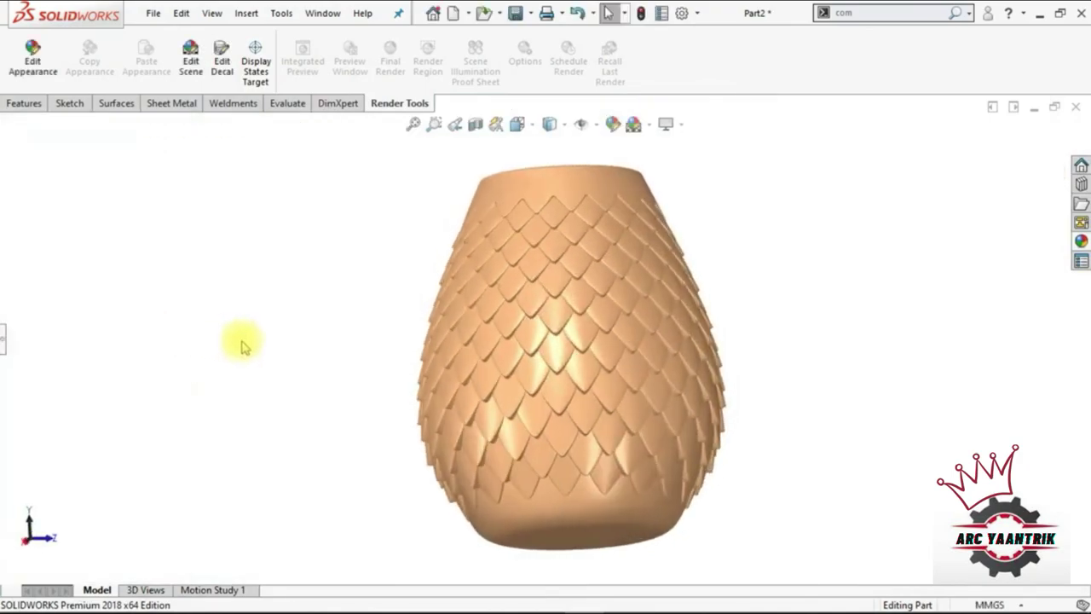
- Turn the vase to show its bottom and enable Shadows In Shaded Mode
key(Left)
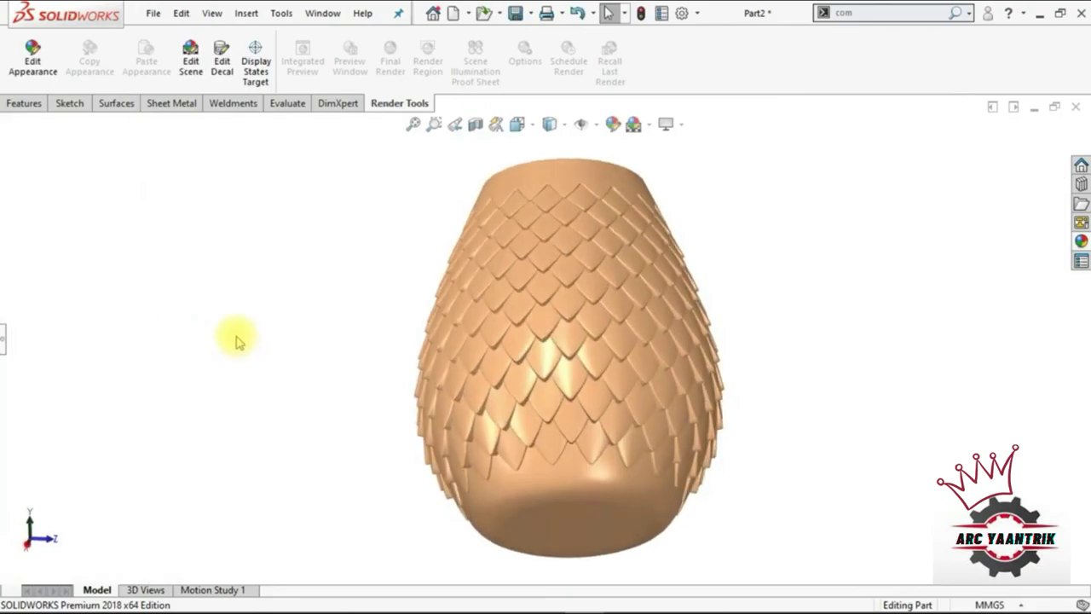
key(Left)
key(Left)
key(Left)
key(Left)
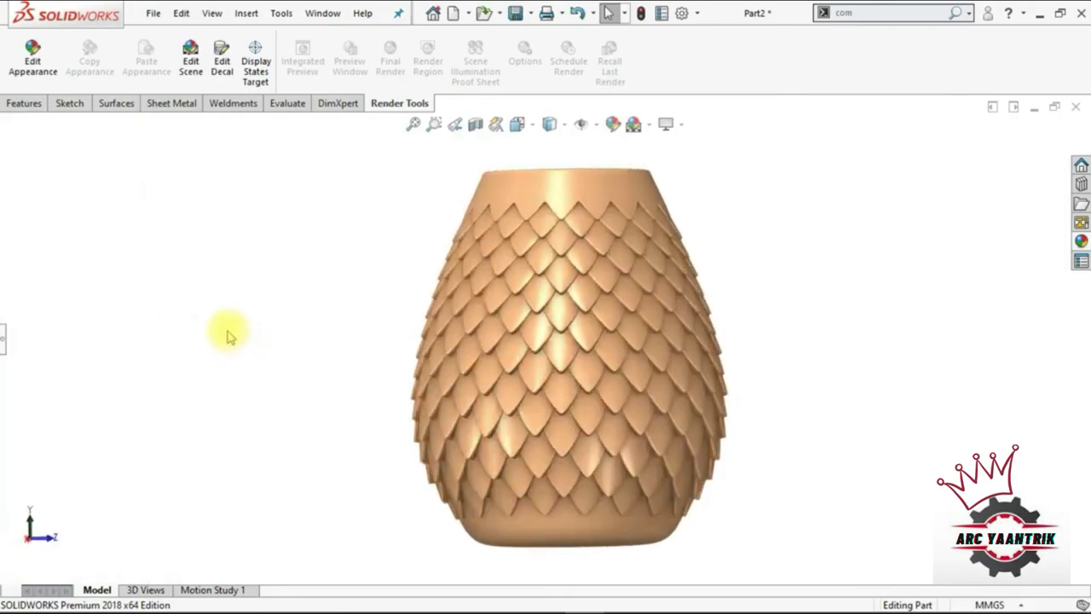
key(Left)
key(Left)
key(Left)
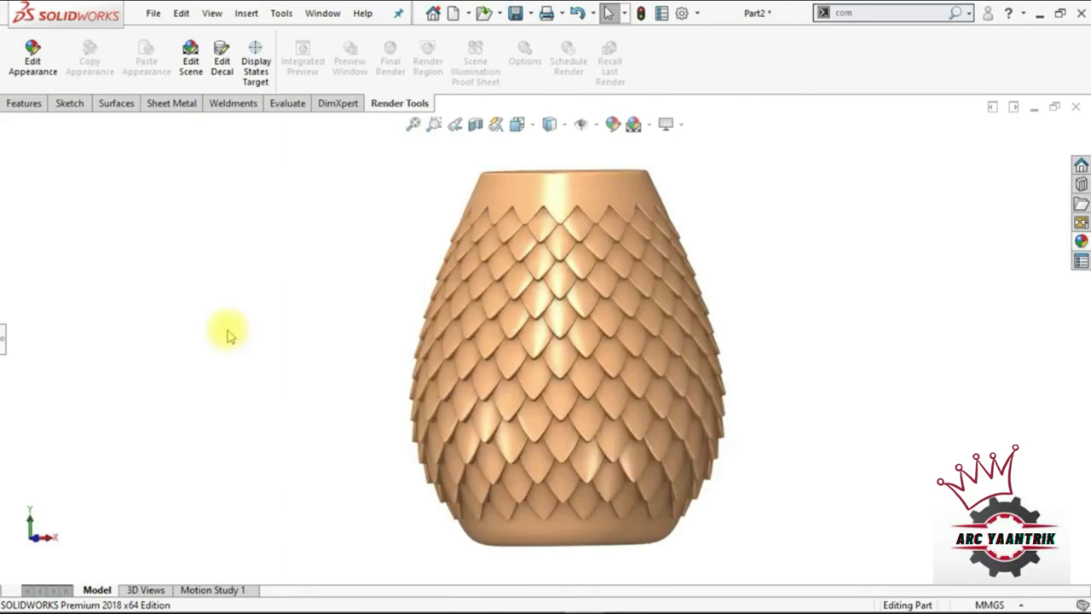
key(Up)
key(Up)
key(Up)
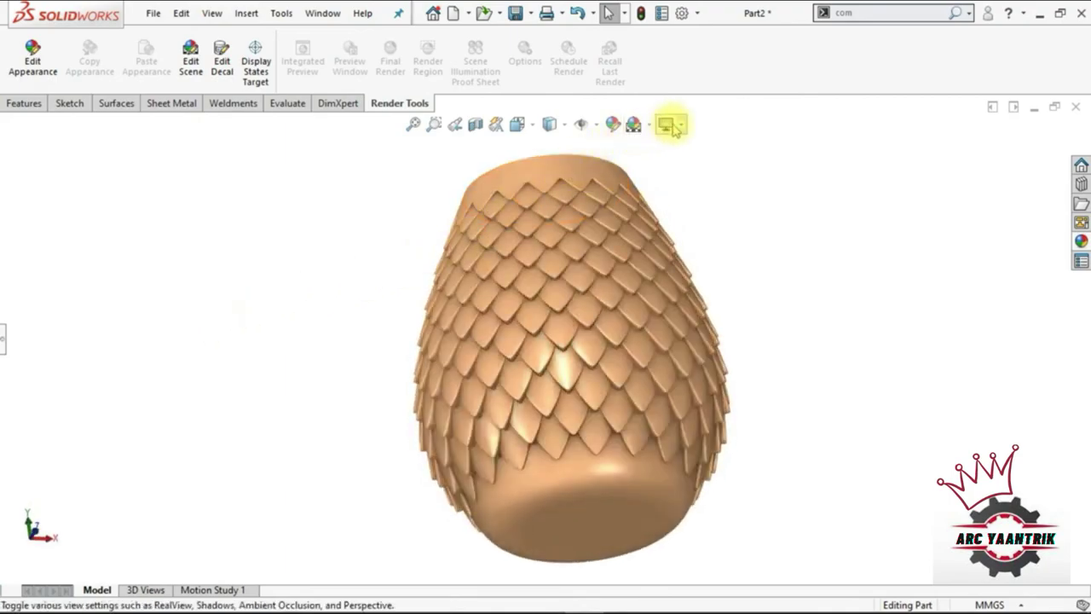
click(675, 128)
click(669, 174)
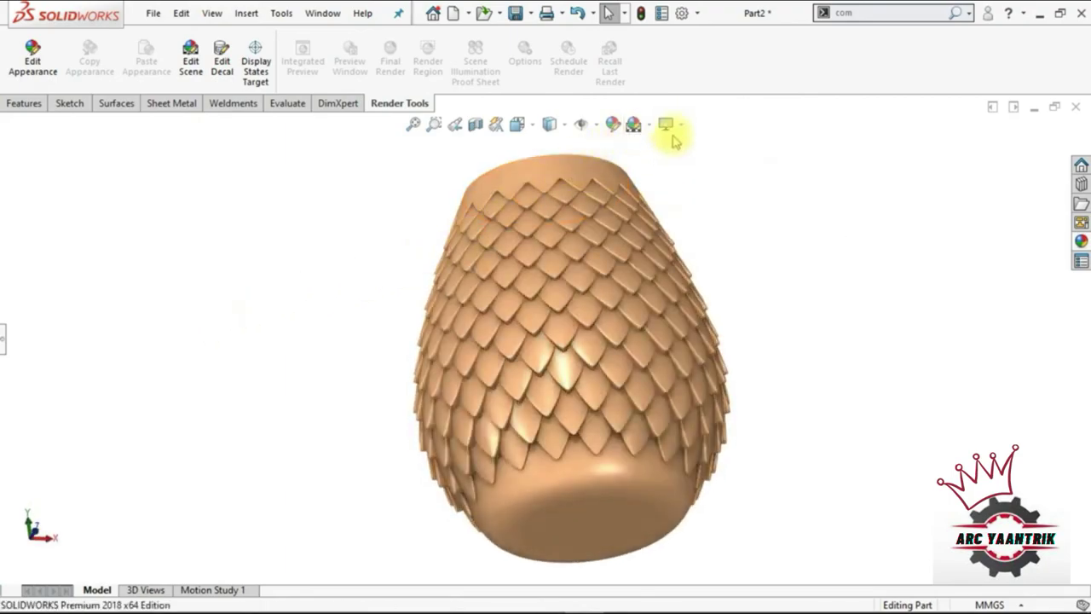
click(666, 124)
click(689, 207)
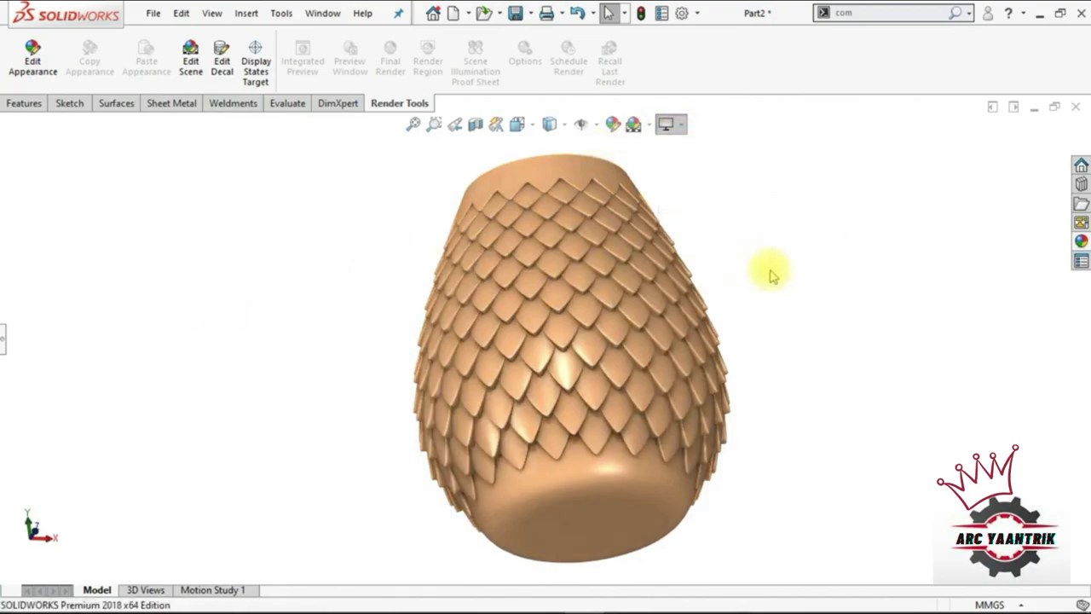